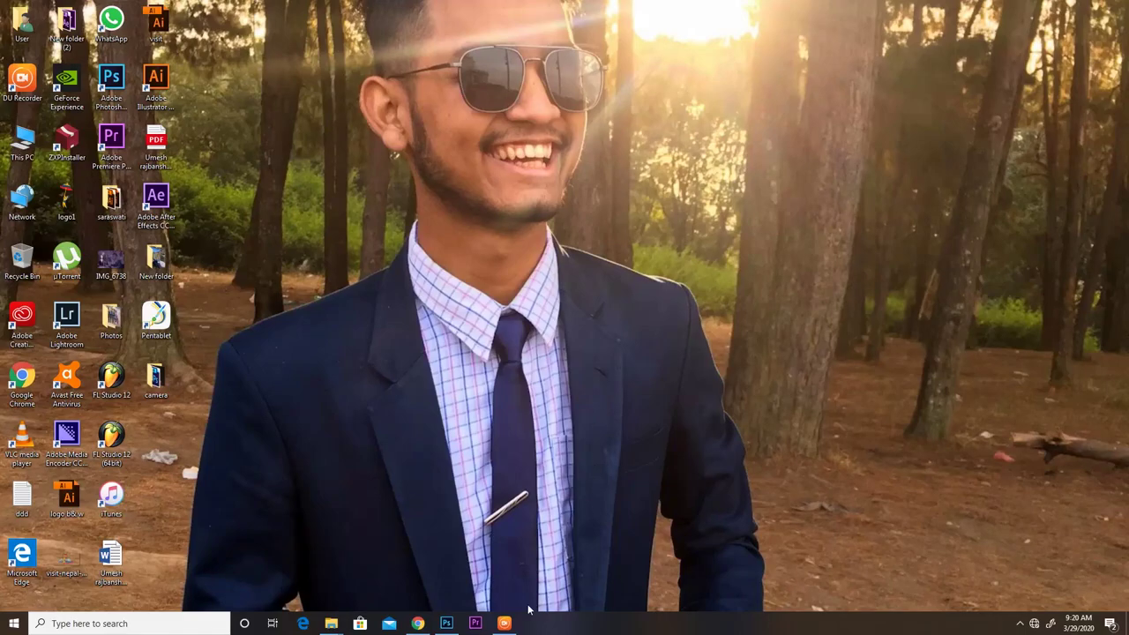
# Step: Bring the line-art portrait to the front, select the Brush tool and zoom into the face
pyautogui.click(447, 624)
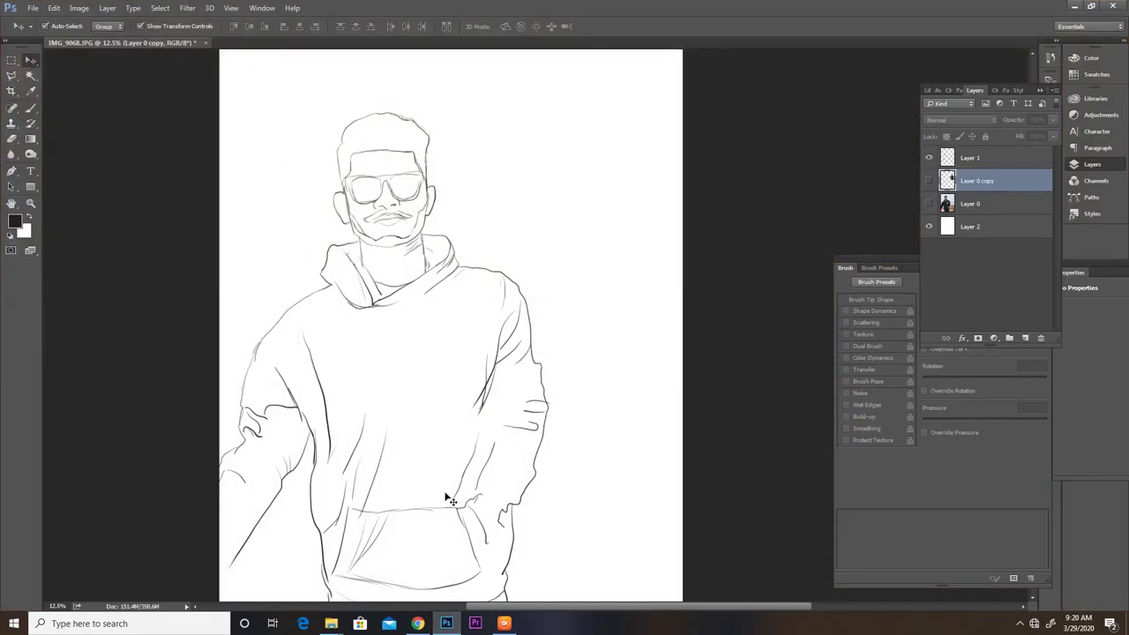
pyautogui.moveTo(405, 345); pyautogui.dragTo(505, 399)
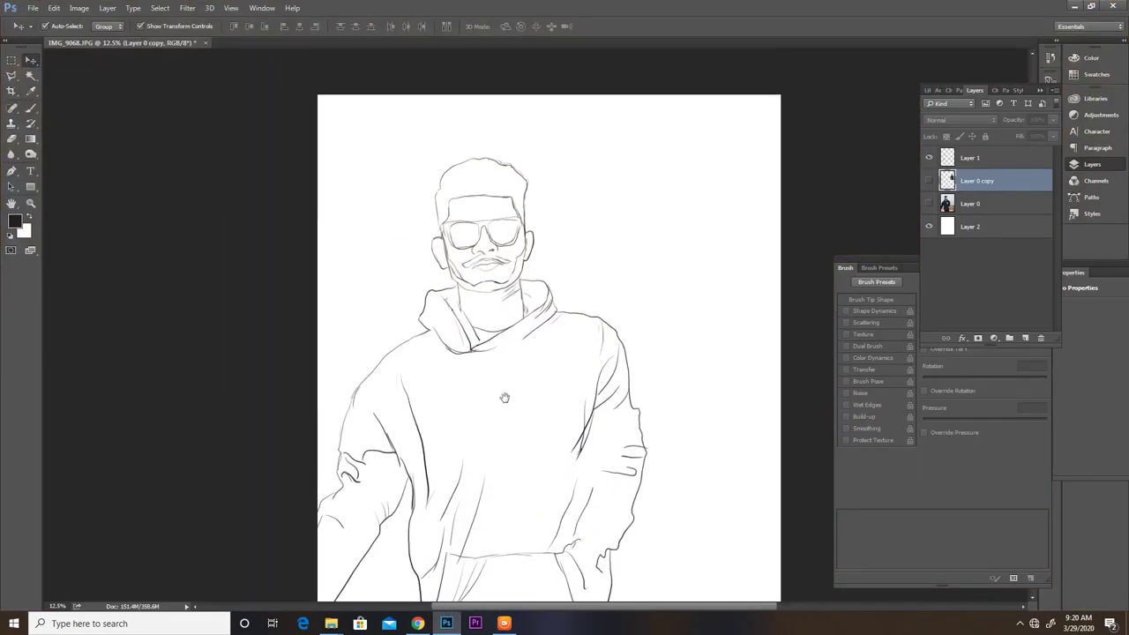
pyautogui.click(31, 108)
pyautogui.scroll(1, 474, 349)
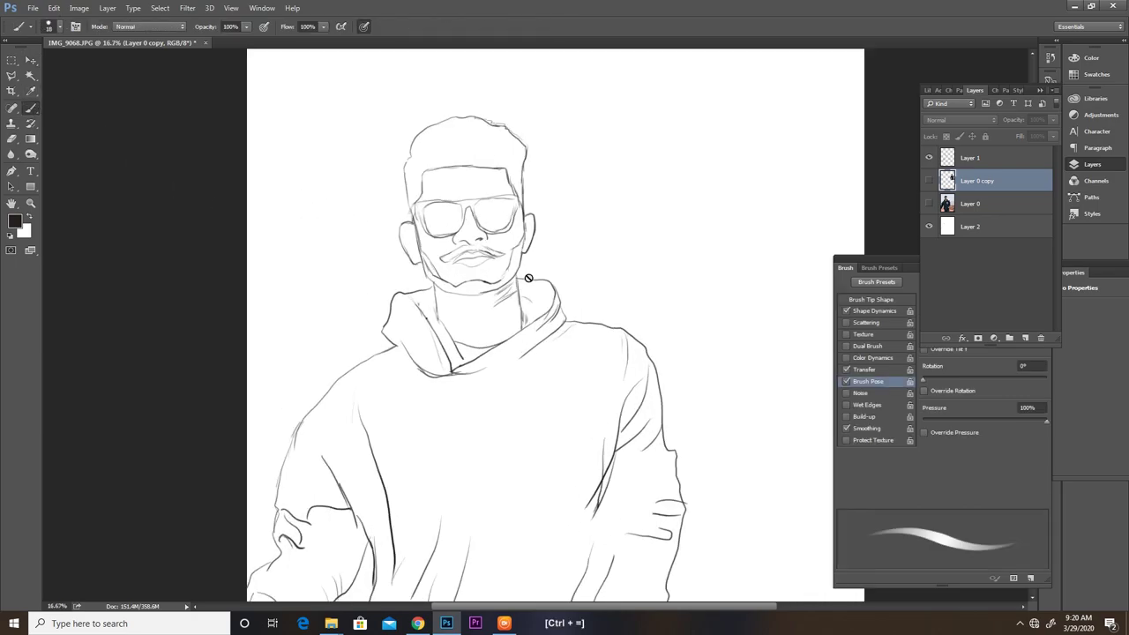
pyautogui.scroll(1, 459, 308)
pyautogui.moveTo(451, 290)
pyautogui.mouseDown()
pyautogui.moveTo(492, 359)
pyautogui.moveTo(494, 419)
pyautogui.mouseUp()
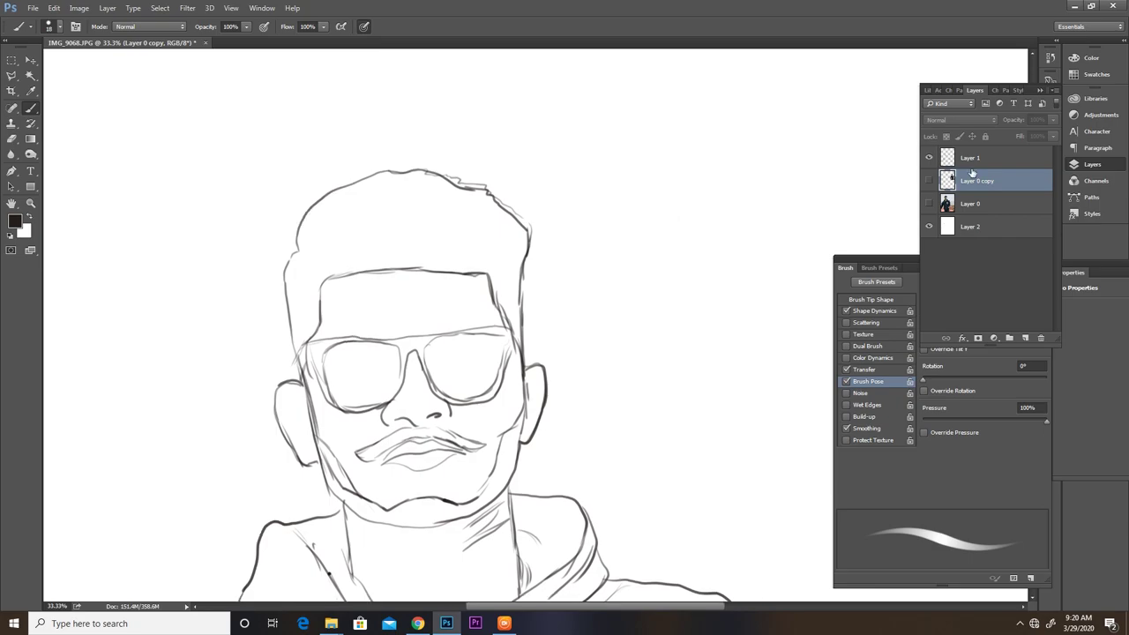
# Step: Add a new layer above Layer 1 in Color blend mode, centring the head on screen
pyautogui.click(974, 159)
pyautogui.click(1024, 338)
pyautogui.click(960, 119)
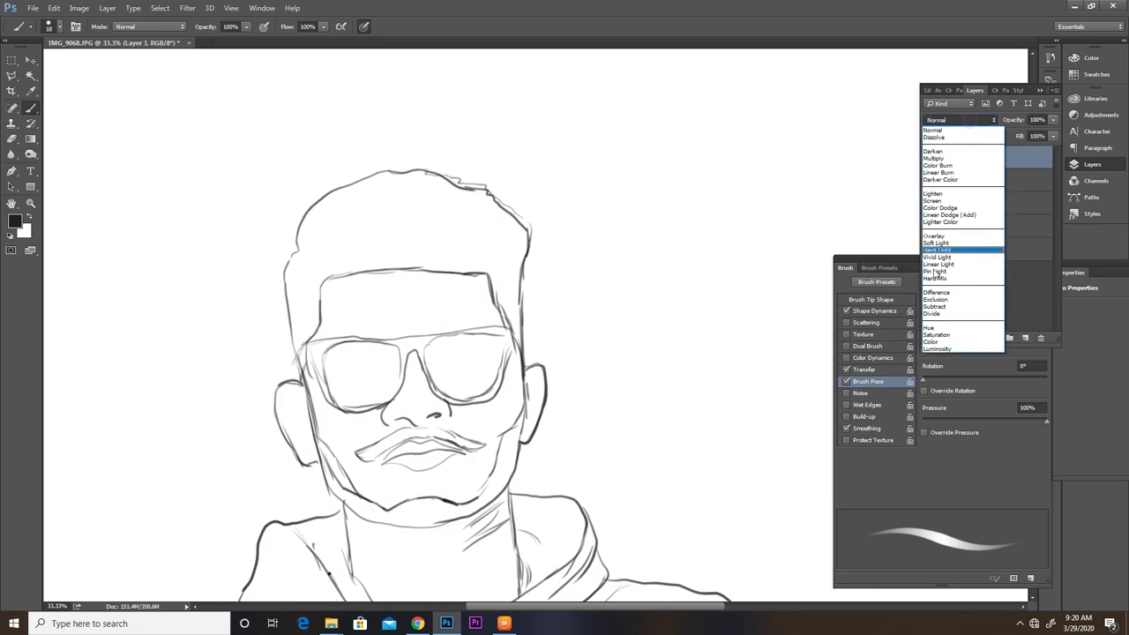
pyautogui.click(953, 339)
pyautogui.hotkey('ctrl', '=')
pyautogui.moveTo(335, 292); pyautogui.dragTo(494, 263)
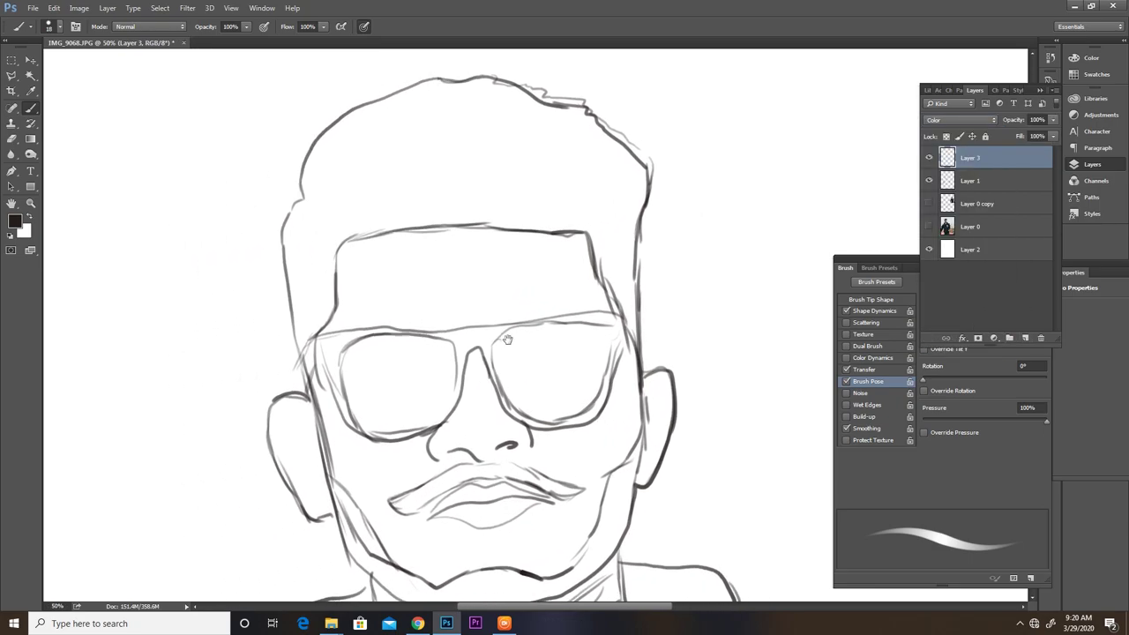
# Step: Choose the 46 px brush preset and hide the white background layer
pyautogui.click(60, 27)
pyautogui.moveTo(141, 144); pyautogui.dragTo(141, 156)
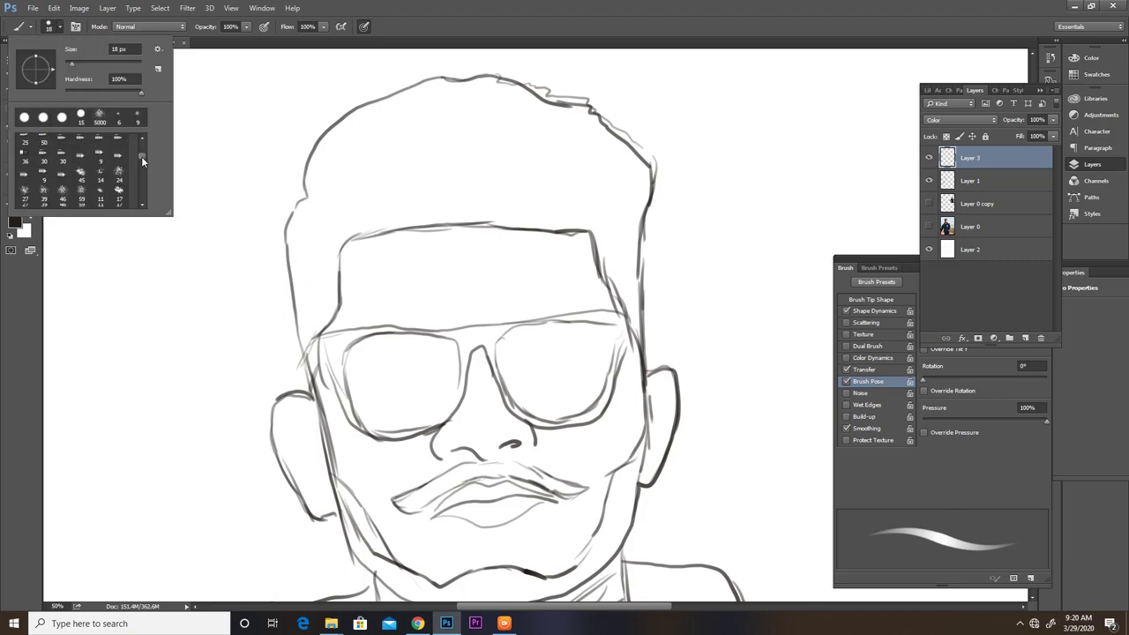
pyautogui.click(62, 153)
pyautogui.press('Return')
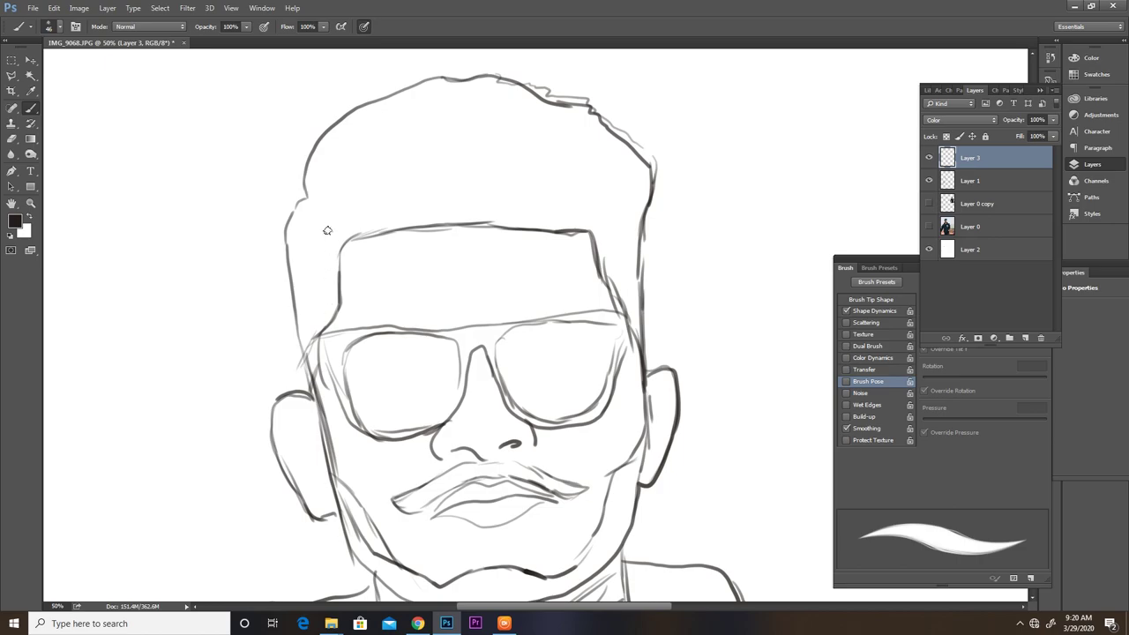
pyautogui.click(928, 250)
# Step: Paint the hair solid black from the left temple and hairline across the top, using a larger brush
pyautogui.moveTo(351, 221)
pyautogui.mouseDown()
pyautogui.moveTo(326, 269)
pyautogui.moveTo(333, 308)
pyautogui.moveTo(307, 335)
pyautogui.moveTo(289, 284)
pyautogui.moveTo(300, 205)
pyautogui.moveTo(292, 263)
pyautogui.moveTo(314, 322)
pyautogui.moveTo(317, 231)
pyautogui.moveTo(305, 203)
pyautogui.moveTo(344, 220)
pyautogui.moveTo(317, 217)
pyautogui.moveTo(341, 265)
pyautogui.moveTo(338, 294)
pyautogui.moveTo(314, 146)
pyautogui.moveTo(393, 89)
pyautogui.moveTo(481, 77)
pyautogui.moveTo(526, 90)
pyautogui.moveTo(583, 119)
pyautogui.moveTo(644, 174)
pyautogui.moveTo(623, 320)
pyautogui.mouseUp()
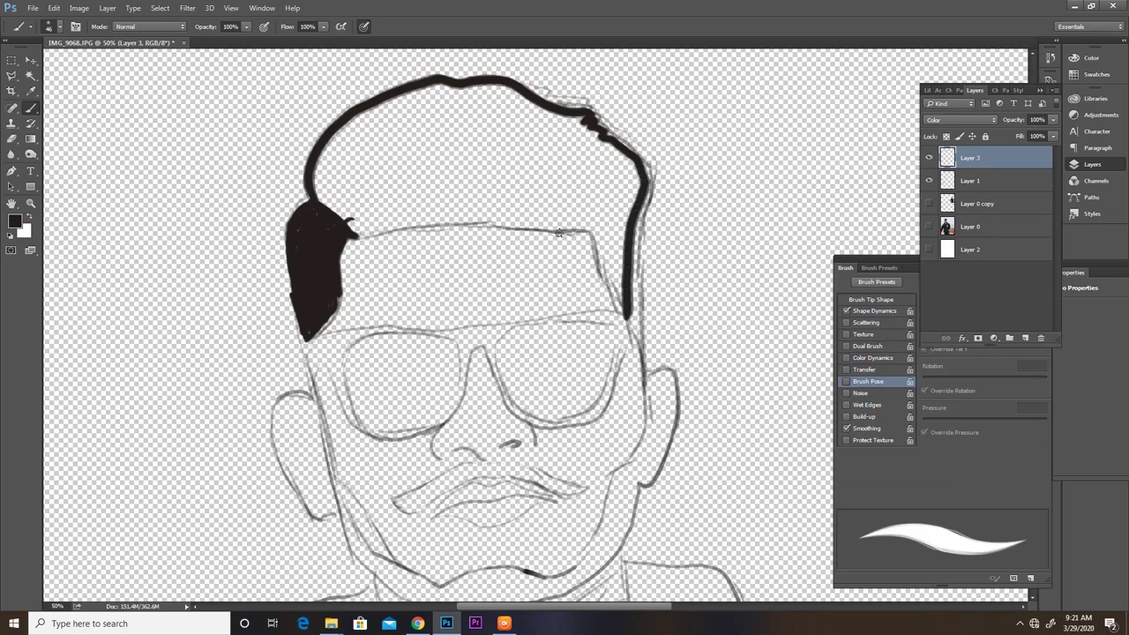
pyautogui.moveTo(568, 229)
pyautogui.mouseDown()
pyautogui.moveTo(627, 307)
pyautogui.moveTo(635, 247)
pyautogui.moveTo(632, 310)
pyautogui.moveTo(644, 160)
pyautogui.moveTo(641, 222)
pyautogui.mouseUp()
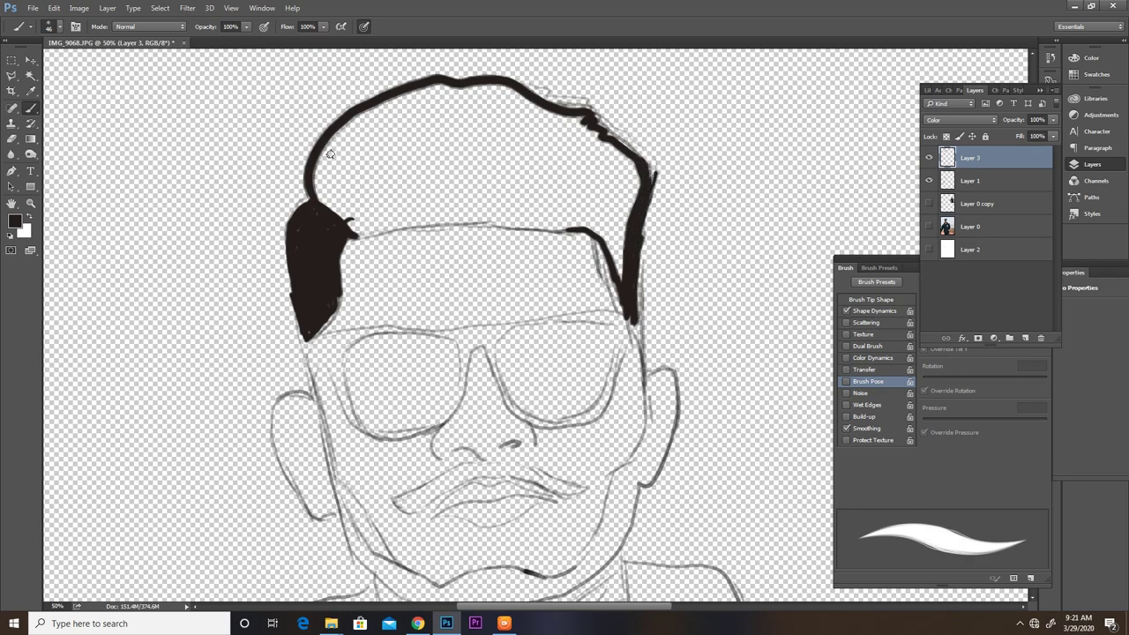
pyautogui.moveTo(332, 145); pyautogui.dragTo(326, 169)
pyautogui.rightClick(388, 152)
pyautogui.click(388, 123)
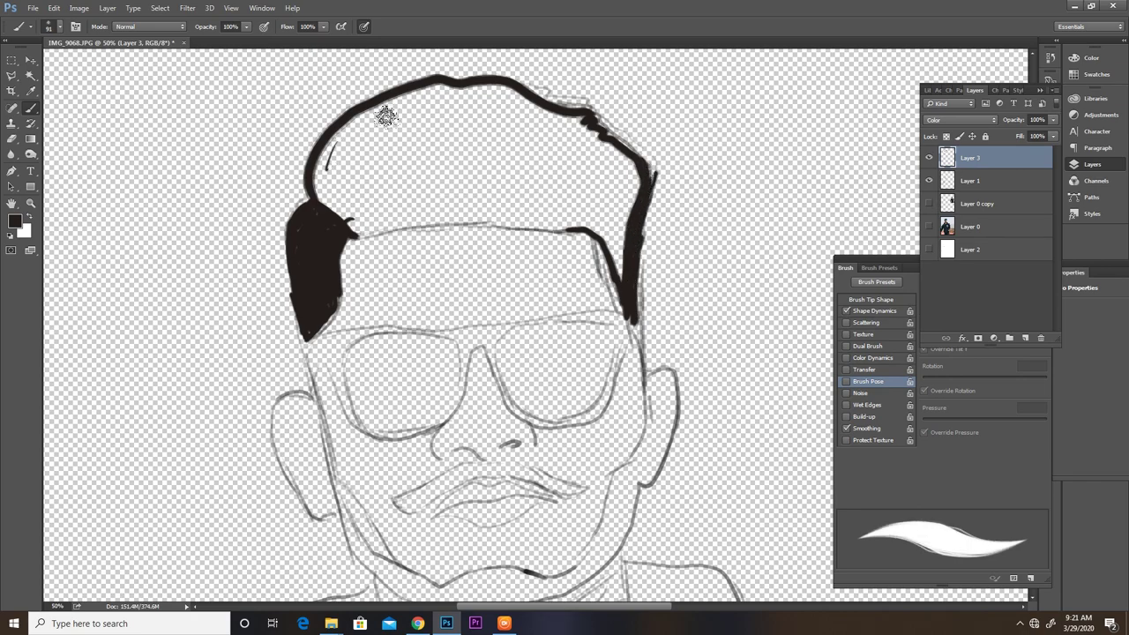
pyautogui.moveTo(389, 132)
pyautogui.mouseDown()
pyautogui.moveTo(318, 189)
pyautogui.moveTo(388, 111)
pyautogui.mouseUp()
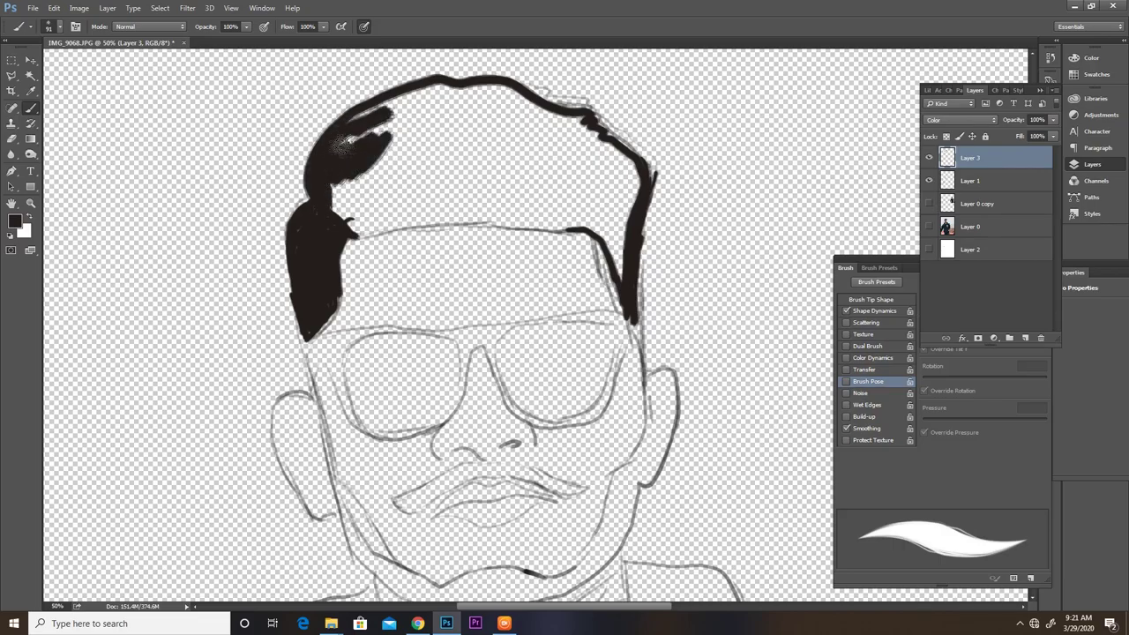
pyautogui.moveTo(335, 142)
pyautogui.mouseDown()
pyautogui.moveTo(423, 105)
pyautogui.moveTo(335, 212)
pyautogui.moveTo(384, 225)
pyautogui.moveTo(454, 211)
pyautogui.moveTo(591, 231)
pyautogui.moveTo(618, 255)
pyautogui.moveTo(606, 282)
pyautogui.moveTo(626, 315)
pyautogui.moveTo(618, 207)
pyautogui.moveTo(388, 194)
pyautogui.moveTo(414, 154)
pyautogui.moveTo(397, 101)
pyautogui.moveTo(480, 83)
pyautogui.moveTo(578, 119)
pyautogui.moveTo(630, 176)
pyautogui.moveTo(613, 199)
pyautogui.moveTo(347, 222)
pyautogui.moveTo(396, 197)
pyautogui.moveTo(517, 197)
pyautogui.moveTo(476, 203)
pyautogui.moveTo(574, 211)
pyautogui.moveTo(432, 177)
pyautogui.moveTo(615, 185)
pyautogui.moveTo(437, 97)
pyautogui.moveTo(406, 146)
pyautogui.moveTo(517, 146)
pyautogui.moveTo(445, 141)
pyautogui.moveTo(406, 180)
pyautogui.mouseUp()
pyautogui.moveTo(406, 180)
pyautogui.mouseDown()
pyautogui.moveTo(586, 169)
pyautogui.moveTo(590, 156)
pyautogui.moveTo(608, 204)
pyautogui.moveTo(519, 109)
pyautogui.moveTo(412, 121)
pyautogui.moveTo(381, 140)
pyautogui.moveTo(602, 174)
pyautogui.moveTo(627, 167)
pyautogui.moveTo(620, 156)
pyautogui.moveTo(629, 239)
pyautogui.moveTo(592, 186)
pyautogui.moveTo(443, 161)
pyautogui.mouseUp()
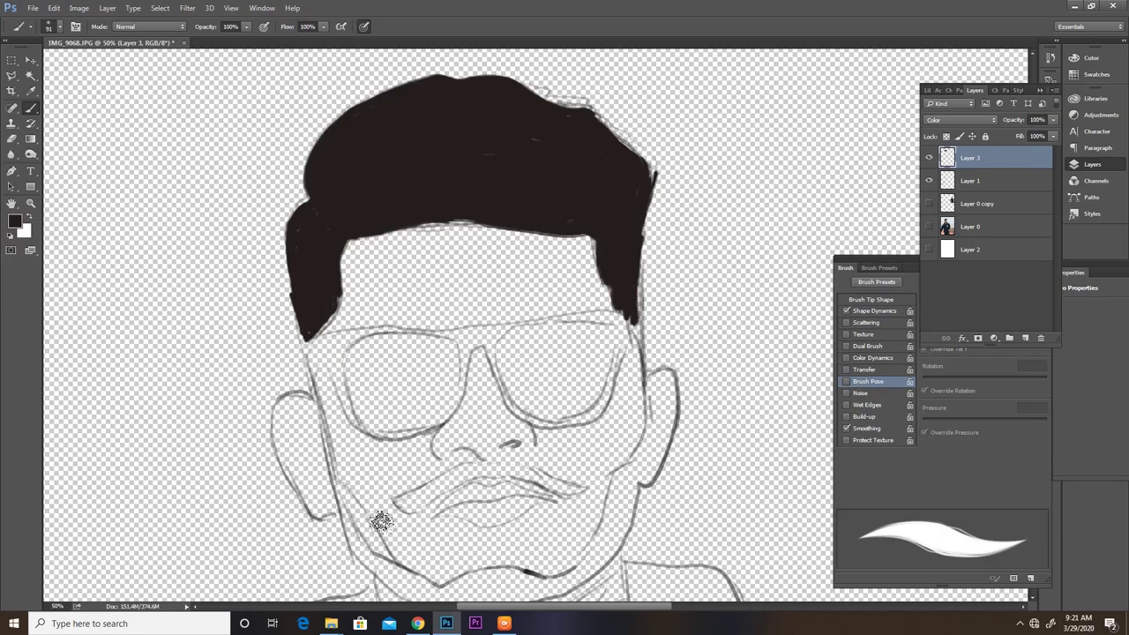
pyautogui.hotkey('ctrl', '-')
# Step: Shrink the brush to 41 px and set the foreground colour to dark brown #624e42
pyautogui.rightClick(438, 490)
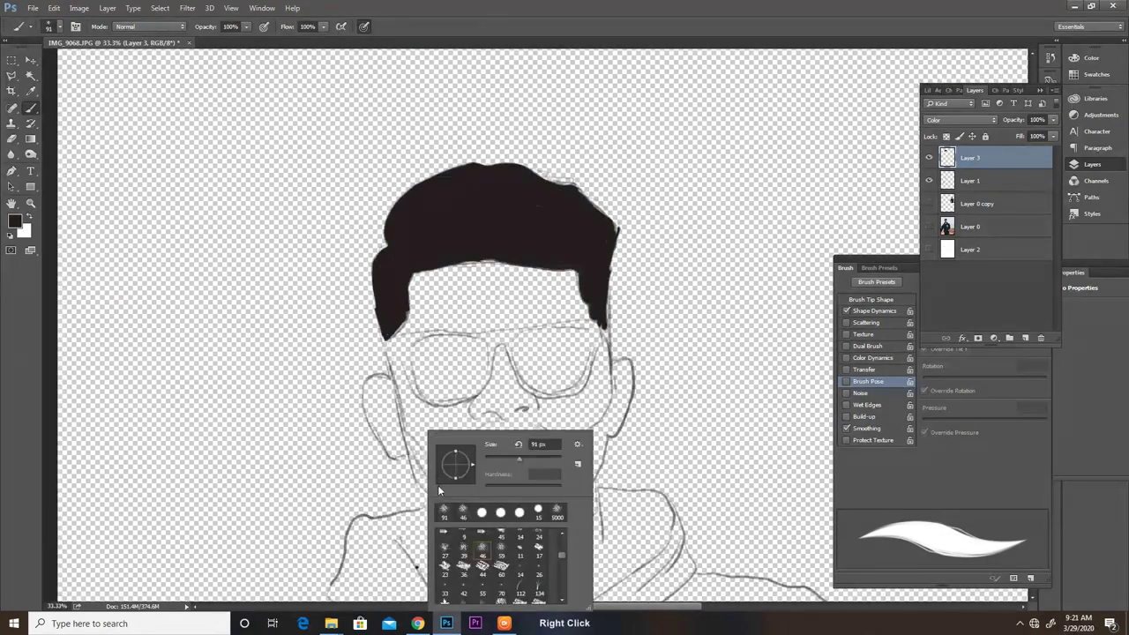
pyautogui.moveTo(506, 460); pyautogui.dragTo(497, 460)
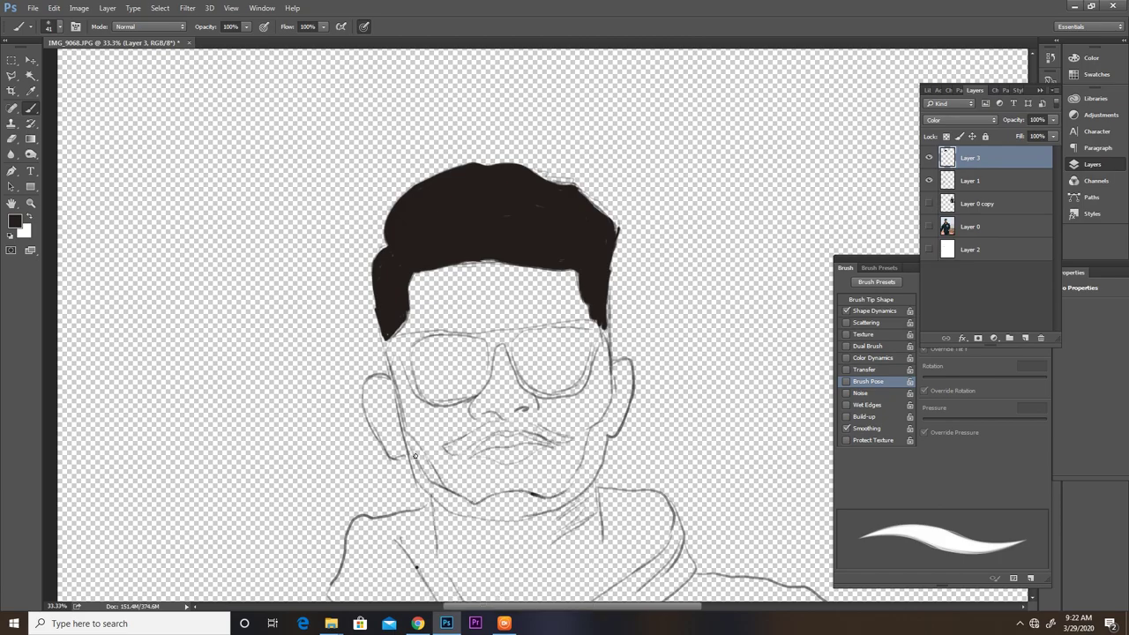
pyautogui.moveTo(411, 452); pyautogui.dragTo(427, 470)
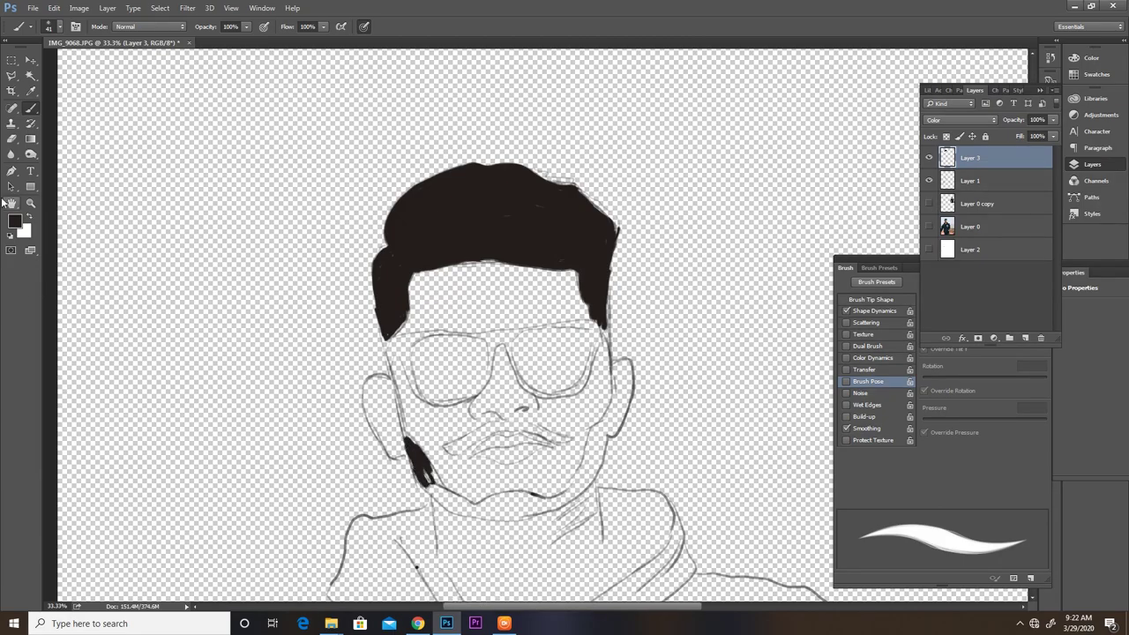
pyautogui.click(15, 220)
pyautogui.click(166, 157)
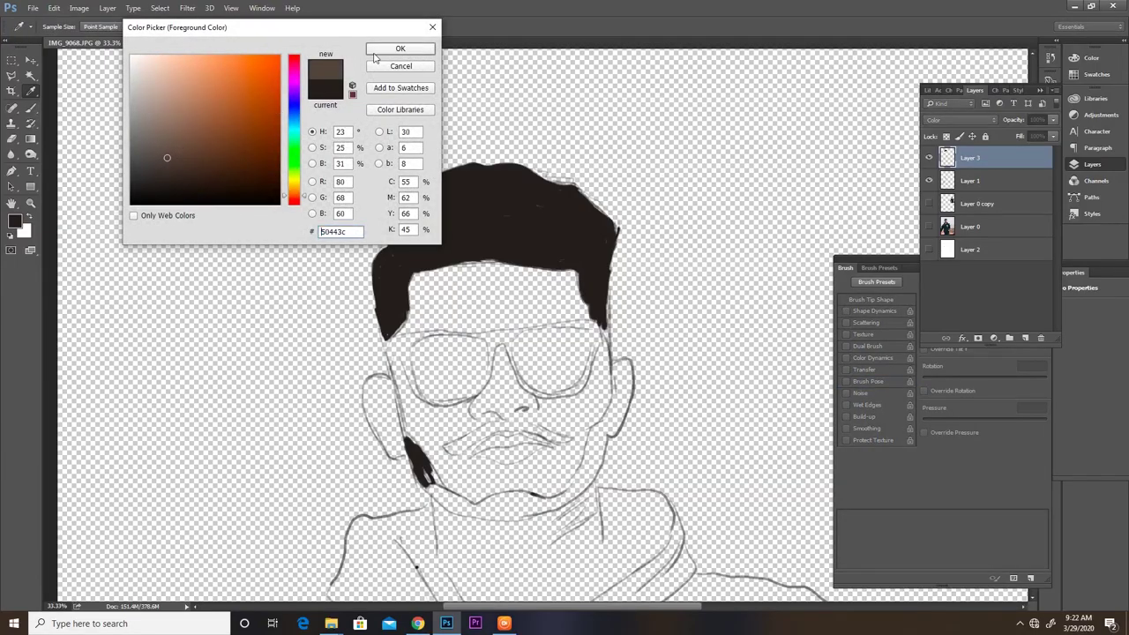
pyautogui.click(179, 148)
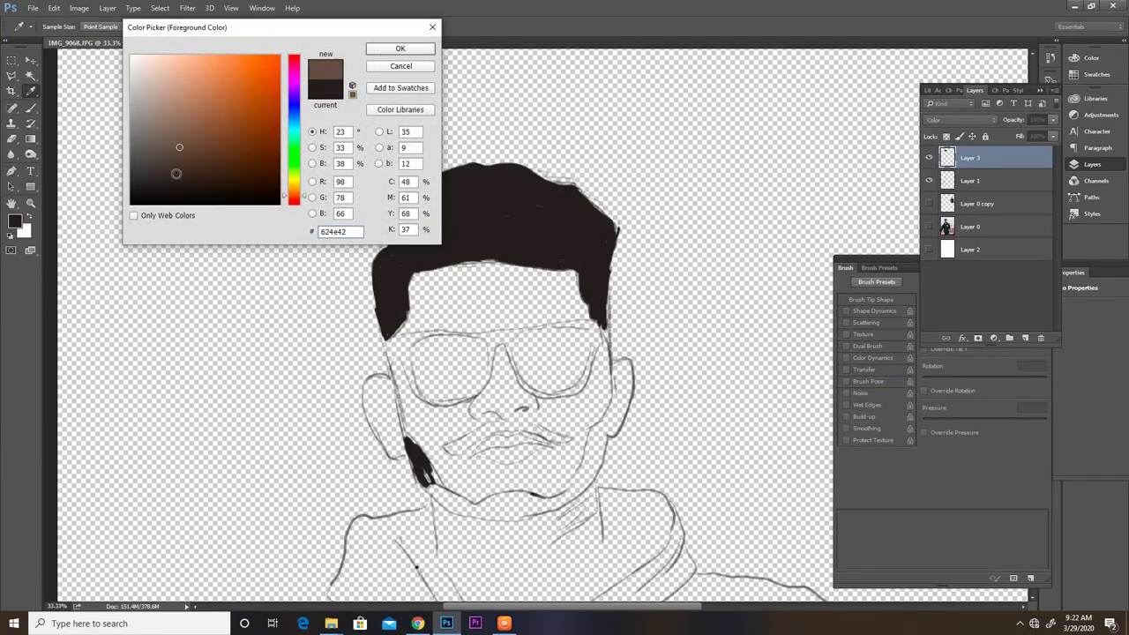
pyautogui.click(167, 161)
pyautogui.click(384, 51)
pyautogui.press('b')
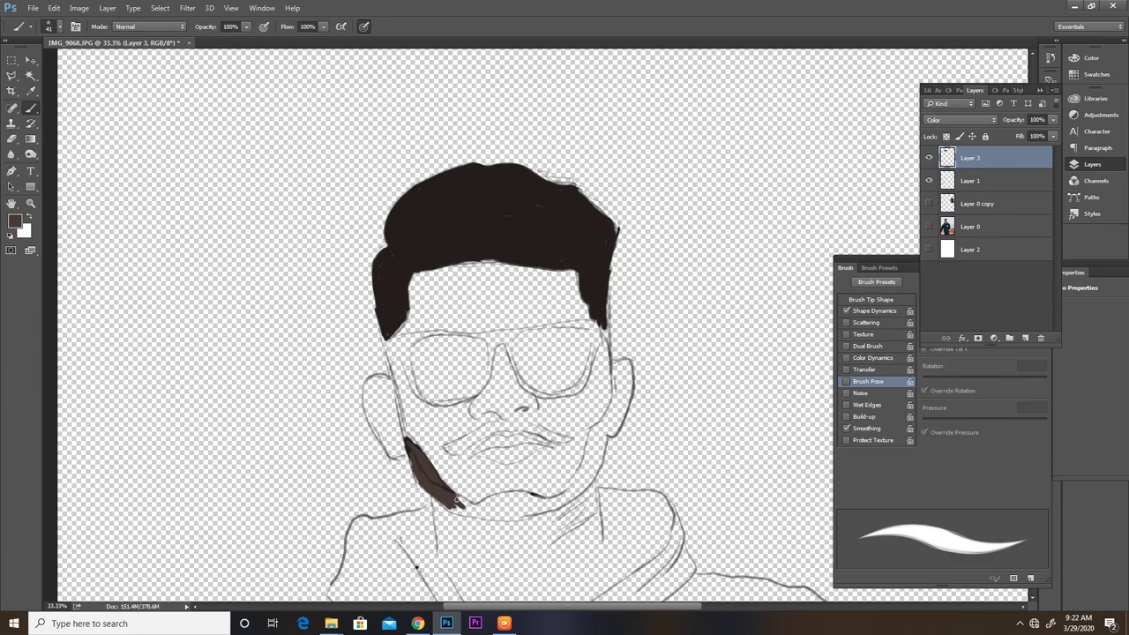
# Step: Paint the brown beard along the left jaw, chin and up the right jawline
pyautogui.moveTo(456, 499)
pyautogui.mouseDown()
pyautogui.moveTo(485, 517)
pyautogui.moveTo(496, 504)
pyautogui.moveTo(492, 515)
pyautogui.mouseUp()
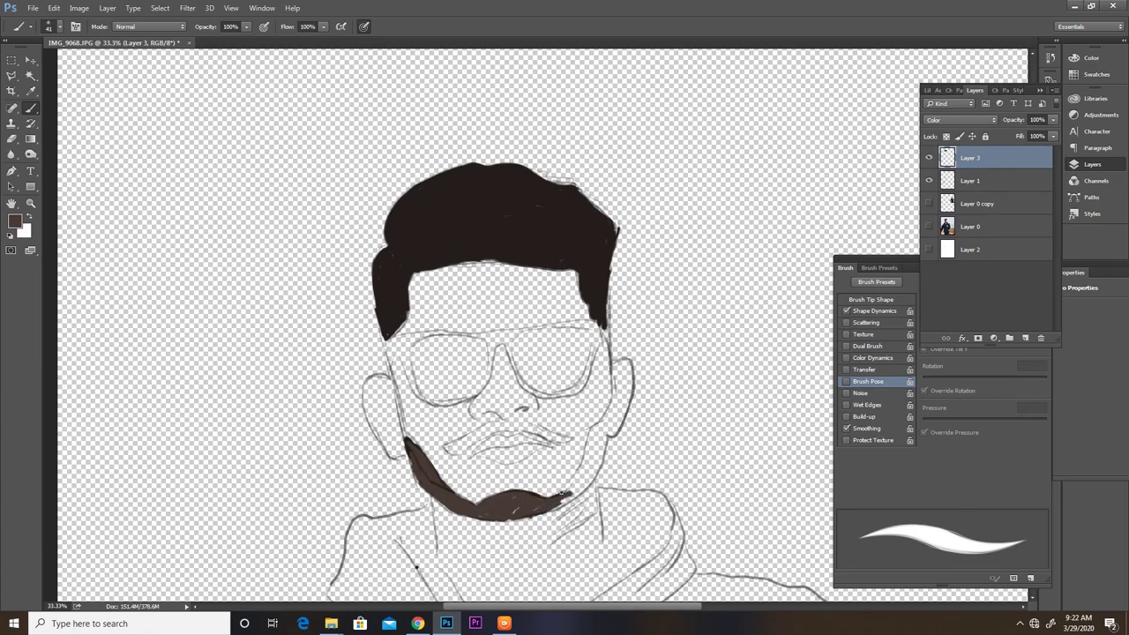
pyautogui.moveTo(566, 487); pyautogui.dragTo(586, 471)
pyautogui.moveTo(609, 408); pyautogui.dragTo(603, 438)
pyautogui.moveTo(598, 474); pyautogui.dragTo(589, 445)
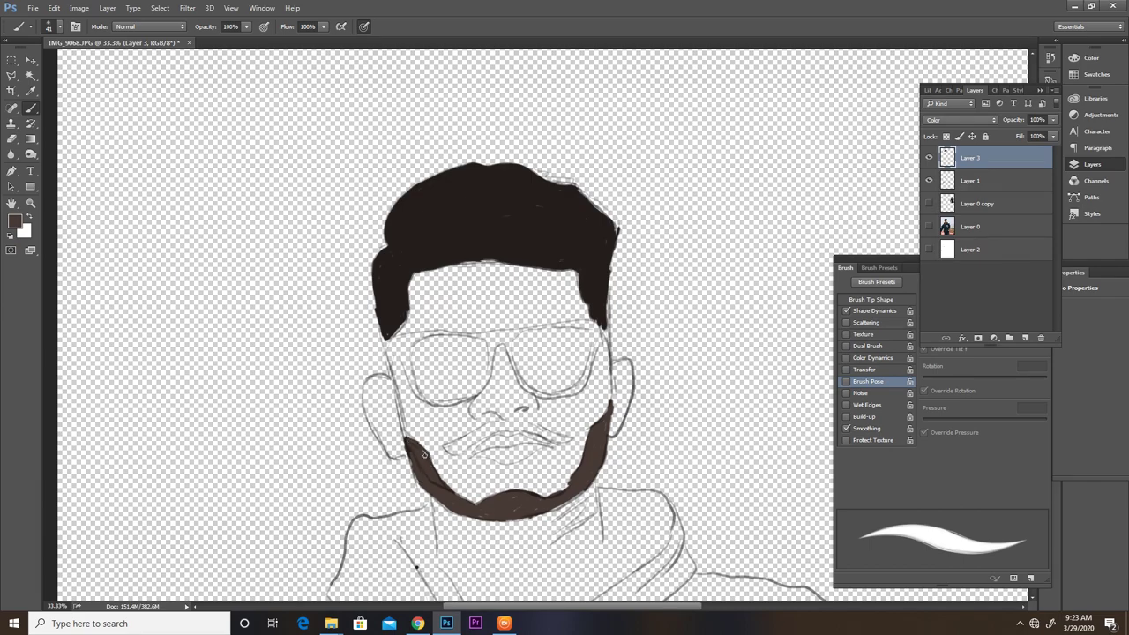
# Step: Set the foreground colour to light tan #bcaa9f, testing it on the forehead
pyautogui.rightClick(417, 401)
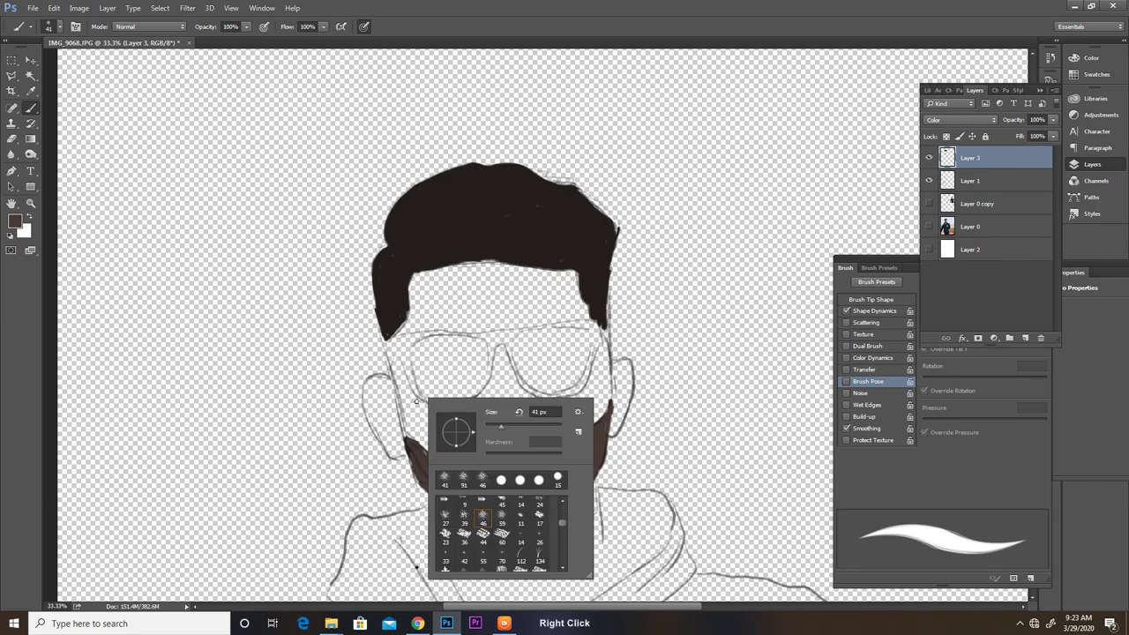
pyautogui.click(14, 220)
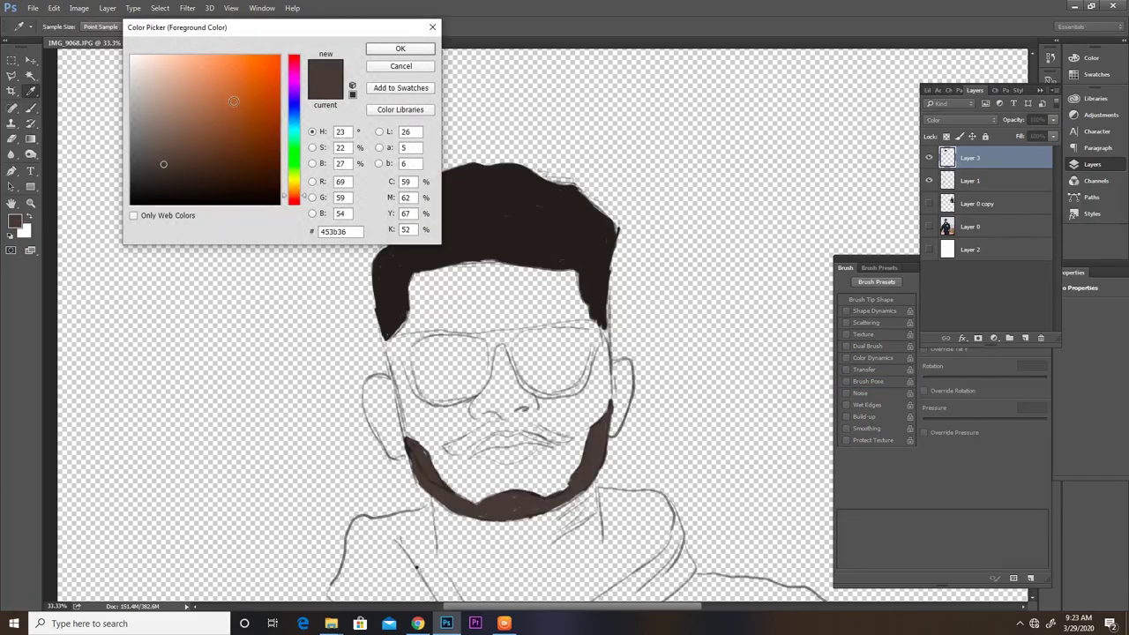
pyautogui.click(156, 107)
pyautogui.click(396, 49)
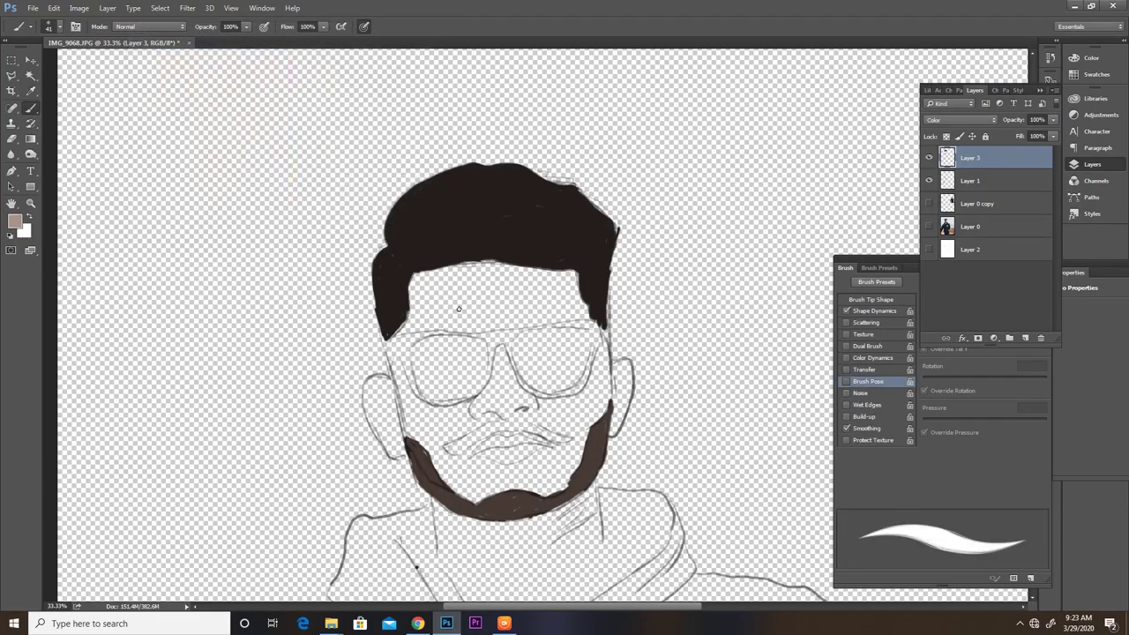
pyautogui.moveTo(466, 298); pyautogui.dragTo(445, 308)
pyautogui.click(15, 222)
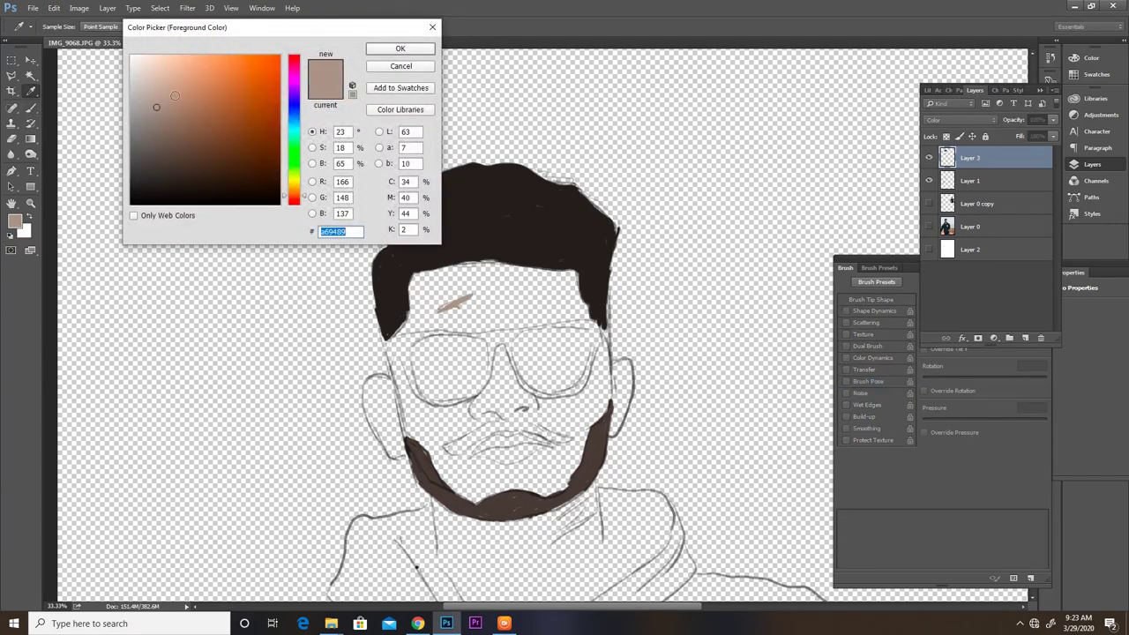
pyautogui.click(402, 50)
# Step: Enlarge the brush and paint the forehead, hairline and nose bridge in skin tone
pyautogui.rightClick(480, 284)
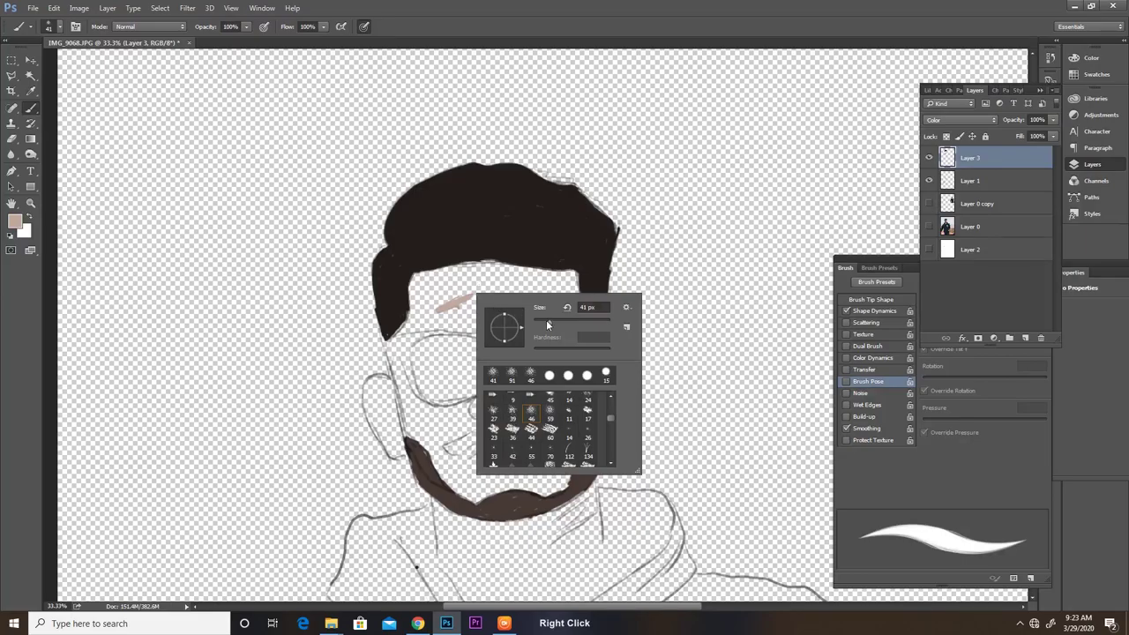
pyautogui.moveTo(546, 323); pyautogui.dragTo(569, 323)
pyautogui.moveTo(479, 293)
pyautogui.mouseDown()
pyautogui.moveTo(423, 291)
pyautogui.moveTo(415, 275)
pyautogui.moveTo(526, 273)
pyautogui.moveTo(483, 296)
pyautogui.moveTo(533, 305)
pyautogui.moveTo(528, 284)
pyautogui.moveTo(485, 265)
pyautogui.moveTo(460, 269)
pyautogui.mouseUp()
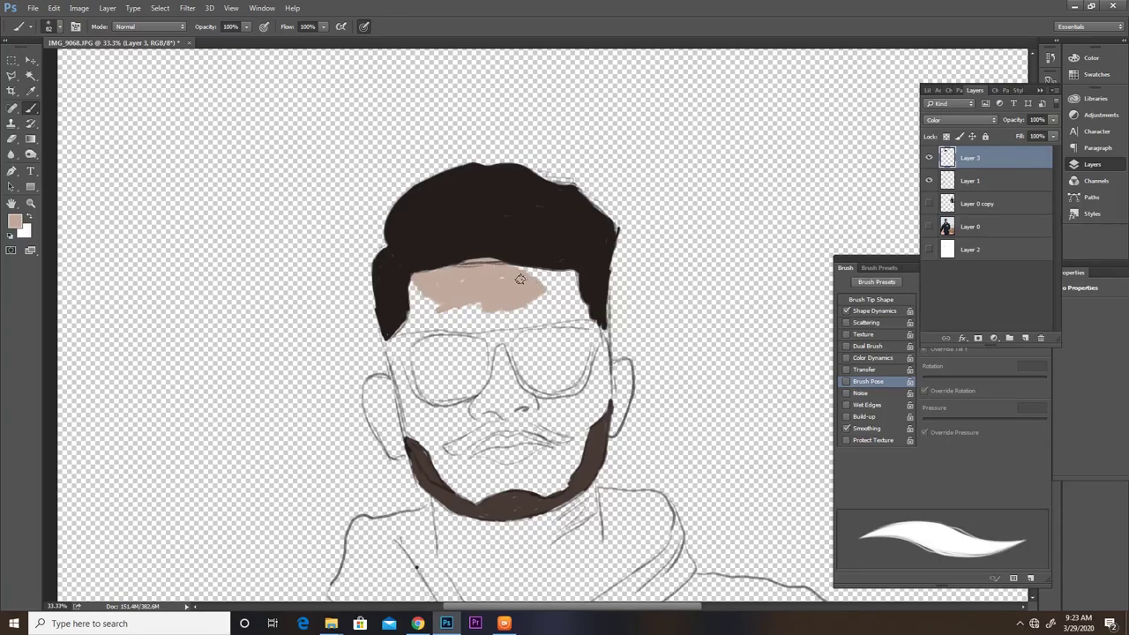
pyautogui.moveTo(520, 279)
pyautogui.mouseDown()
pyautogui.moveTo(565, 276)
pyautogui.moveTo(518, 325)
pyautogui.moveTo(578, 291)
pyautogui.moveTo(570, 316)
pyautogui.moveTo(428, 303)
pyautogui.moveTo(405, 330)
pyautogui.moveTo(437, 319)
pyautogui.moveTo(419, 310)
pyautogui.moveTo(506, 320)
pyautogui.moveTo(467, 317)
pyautogui.mouseUp()
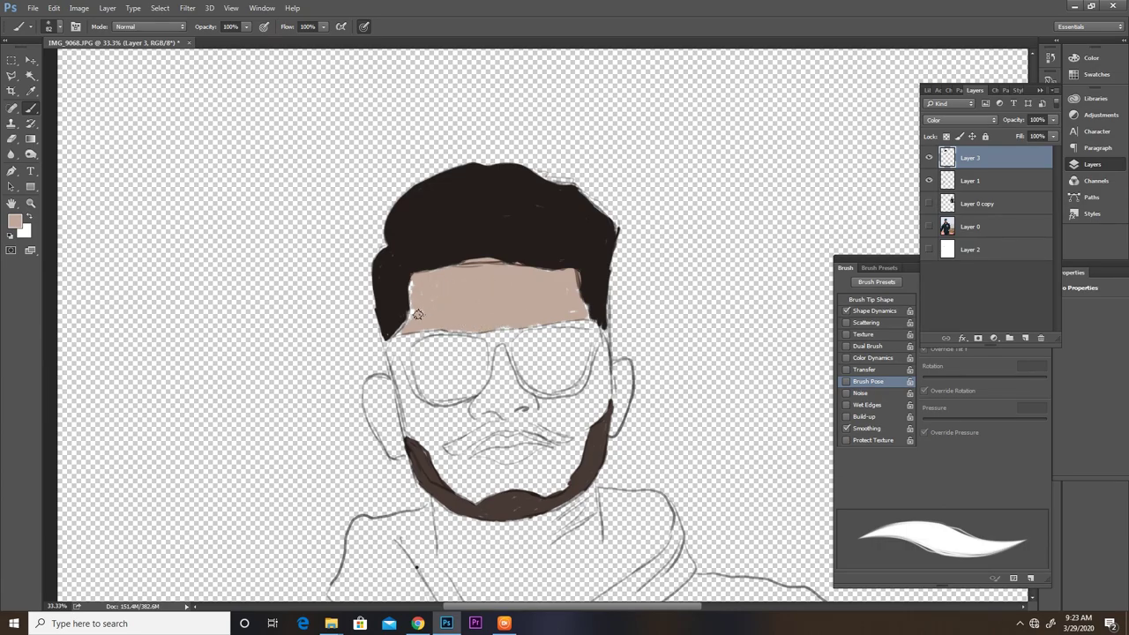
pyautogui.moveTo(505, 363)
pyautogui.mouseDown()
pyautogui.moveTo(499, 379)
pyautogui.moveTo(501, 355)
pyautogui.moveTo(510, 384)
pyautogui.mouseUp()
pyautogui.moveTo(624, 379)
pyautogui.mouseDown()
pyautogui.moveTo(401, 320)
pyautogui.moveTo(385, 339)
pyautogui.moveTo(413, 343)
pyautogui.moveTo(421, 320)
pyautogui.moveTo(411, 289)
pyautogui.moveTo(424, 314)
pyautogui.moveTo(403, 284)
pyautogui.moveTo(431, 332)
pyautogui.moveTo(415, 338)
pyautogui.mouseUp()
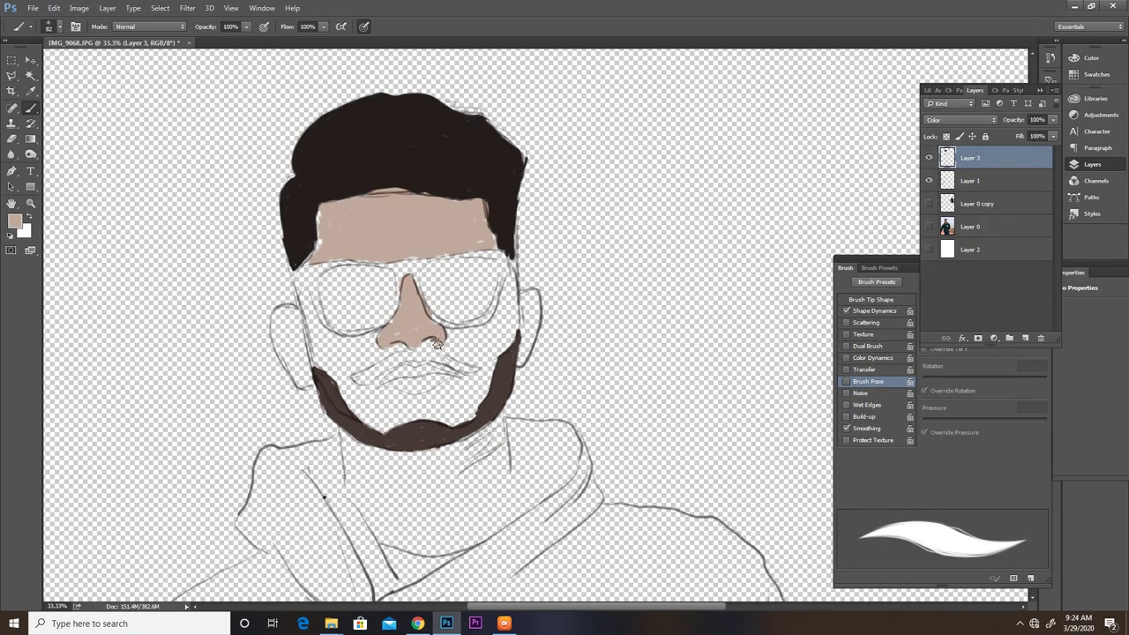
# Step: Paint skin tone under the glasses, on the cheek and near the lip
pyautogui.click(13, 225)
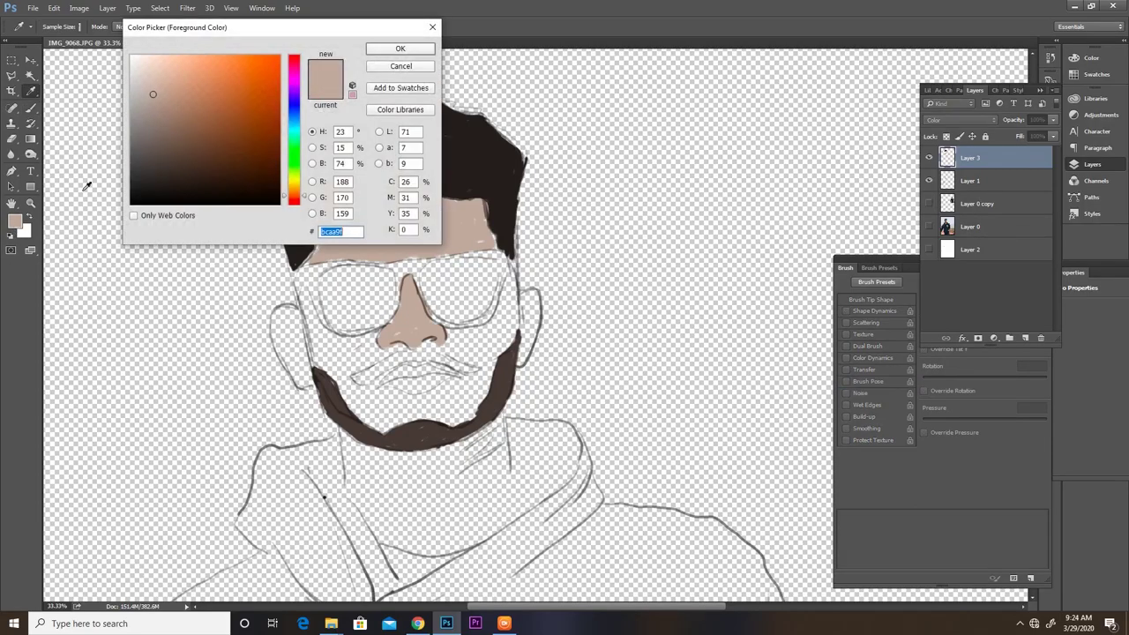
pyautogui.click(398, 50)
pyautogui.press('b')
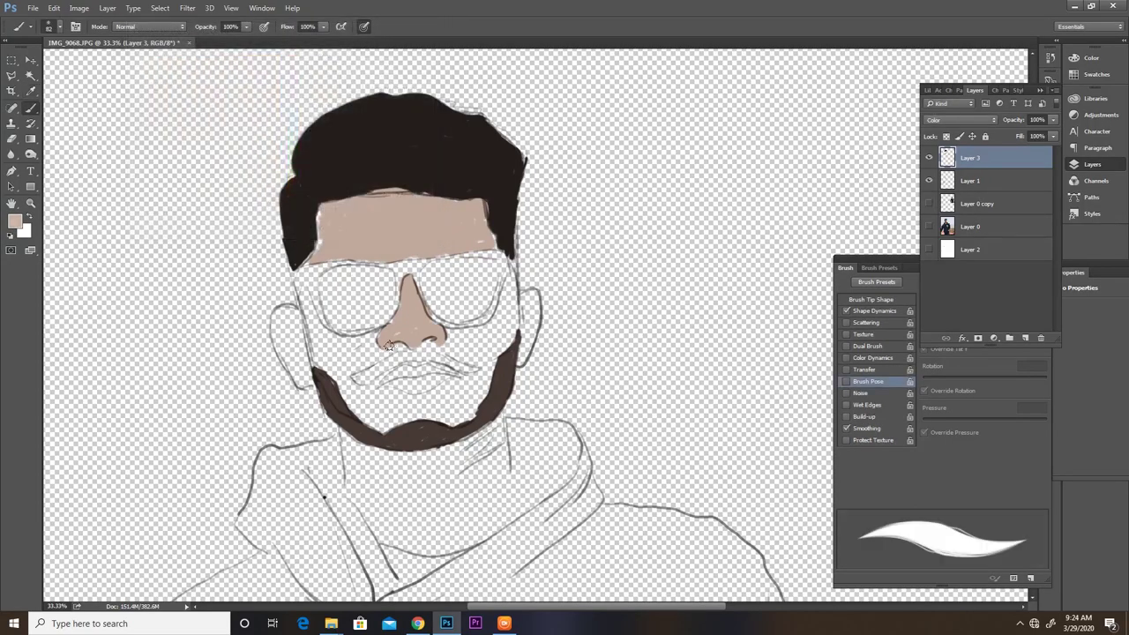
pyautogui.moveTo(388, 344)
pyautogui.mouseDown()
pyautogui.moveTo(344, 357)
pyautogui.moveTo(368, 338)
pyautogui.moveTo(349, 346)
pyautogui.moveTo(317, 330)
pyautogui.mouseUp()
pyautogui.moveTo(308, 311); pyautogui.dragTo(314, 318)
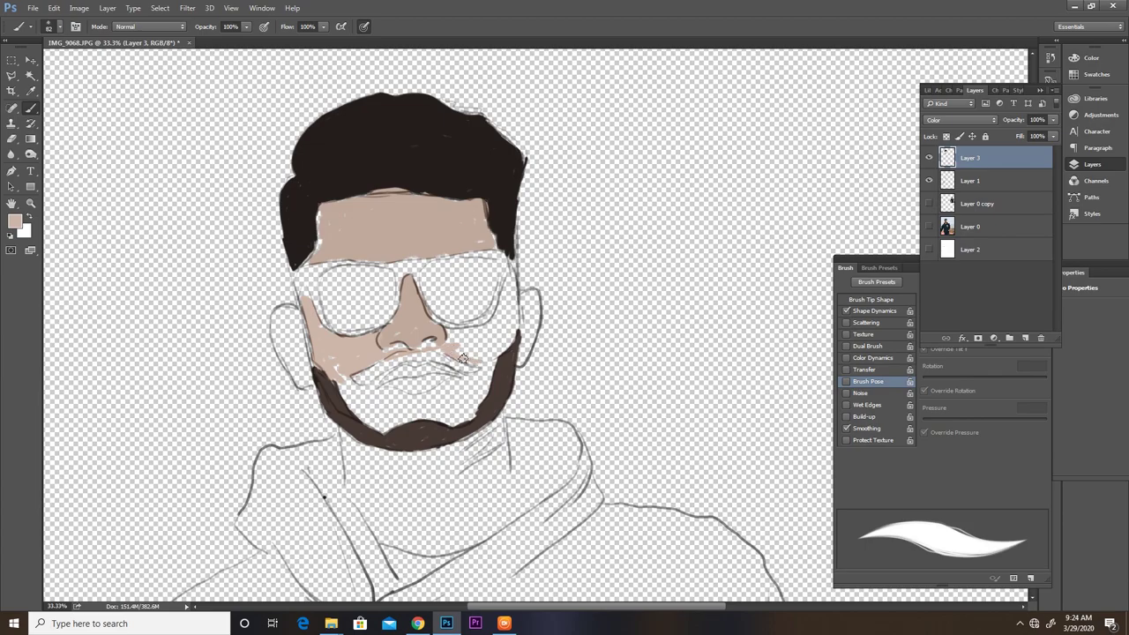
pyautogui.moveTo(478, 375); pyautogui.dragTo(471, 415)
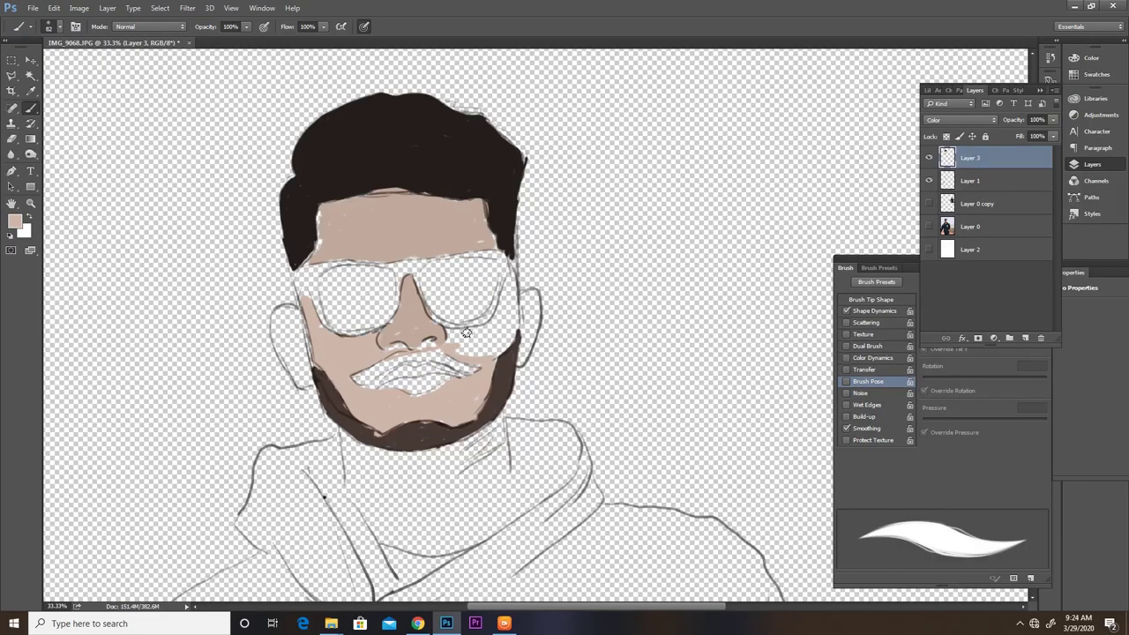
# Step: Fill the bare patch right of the nose and even out the forehead skin tone
pyautogui.hotkey('ctrl', '=')
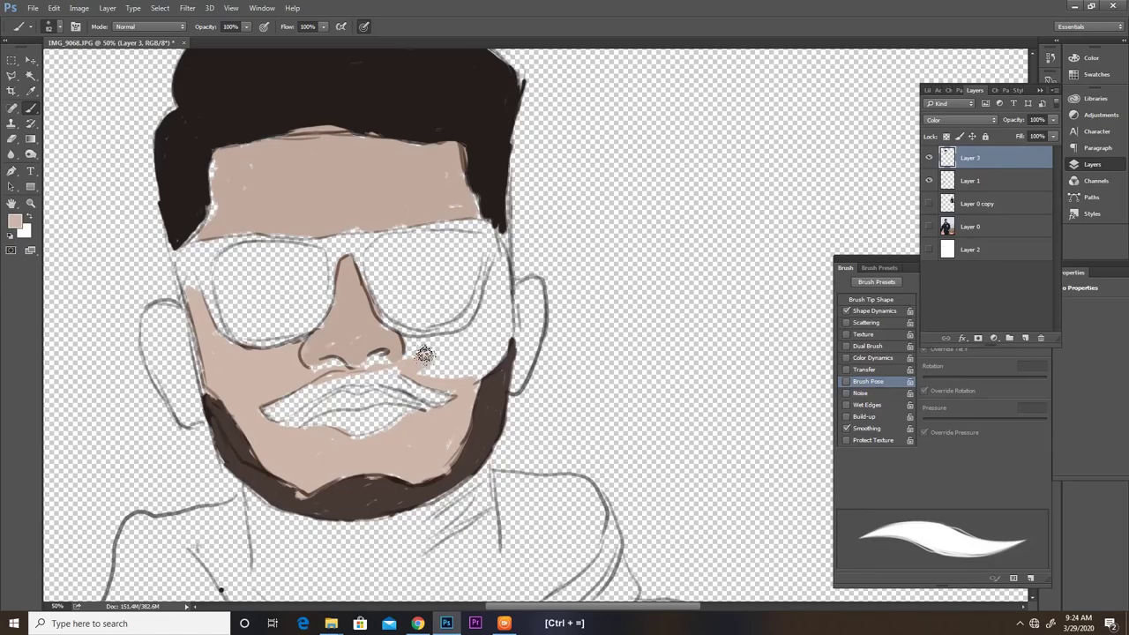
pyautogui.moveTo(424, 354)
pyautogui.mouseDown()
pyautogui.moveTo(403, 333)
pyautogui.moveTo(440, 375)
pyautogui.moveTo(451, 348)
pyautogui.moveTo(494, 315)
pyautogui.moveTo(496, 274)
pyautogui.moveTo(496, 329)
pyautogui.moveTo(473, 364)
pyautogui.moveTo(487, 364)
pyautogui.moveTo(497, 265)
pyautogui.moveTo(474, 360)
pyautogui.moveTo(460, 370)
pyautogui.moveTo(406, 363)
pyautogui.moveTo(403, 383)
pyautogui.moveTo(465, 388)
pyautogui.moveTo(430, 417)
pyautogui.moveTo(406, 392)
pyautogui.moveTo(357, 388)
pyautogui.moveTo(296, 410)
pyautogui.moveTo(291, 427)
pyautogui.moveTo(338, 366)
pyautogui.moveTo(357, 366)
pyautogui.moveTo(329, 346)
pyautogui.moveTo(317, 369)
pyautogui.moveTo(357, 348)
pyautogui.moveTo(349, 307)
pyautogui.moveTo(368, 363)
pyautogui.moveTo(316, 374)
pyautogui.moveTo(288, 423)
pyautogui.moveTo(370, 432)
pyautogui.moveTo(339, 456)
pyautogui.moveTo(361, 441)
pyautogui.moveTo(387, 471)
pyautogui.moveTo(439, 456)
pyautogui.mouseUp()
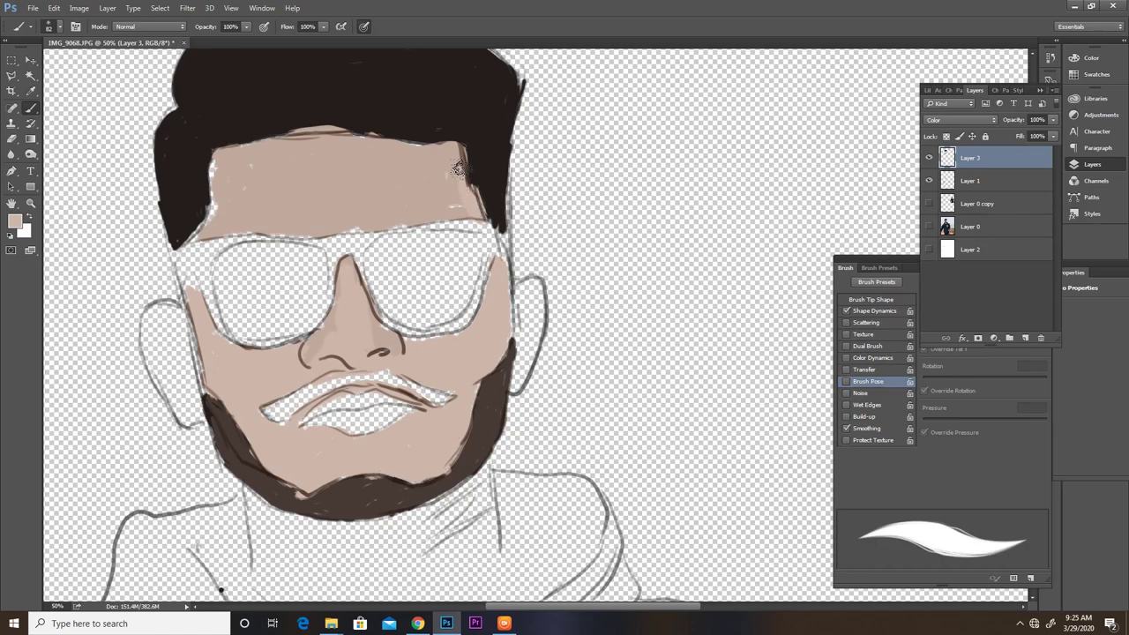
pyautogui.moveTo(441, 176)
pyautogui.mouseDown()
pyautogui.moveTo(416, 207)
pyautogui.moveTo(411, 187)
pyautogui.moveTo(278, 183)
pyautogui.moveTo(282, 155)
pyautogui.moveTo(260, 167)
pyautogui.moveTo(216, 160)
pyautogui.moveTo(220, 200)
pyautogui.moveTo(205, 238)
pyautogui.moveTo(213, 207)
pyautogui.moveTo(255, 227)
pyautogui.moveTo(295, 227)
pyautogui.moveTo(239, 219)
pyautogui.moveTo(227, 187)
pyautogui.moveTo(295, 186)
pyautogui.moveTo(315, 223)
pyautogui.moveTo(341, 230)
pyautogui.moveTo(376, 215)
pyautogui.mouseUp()
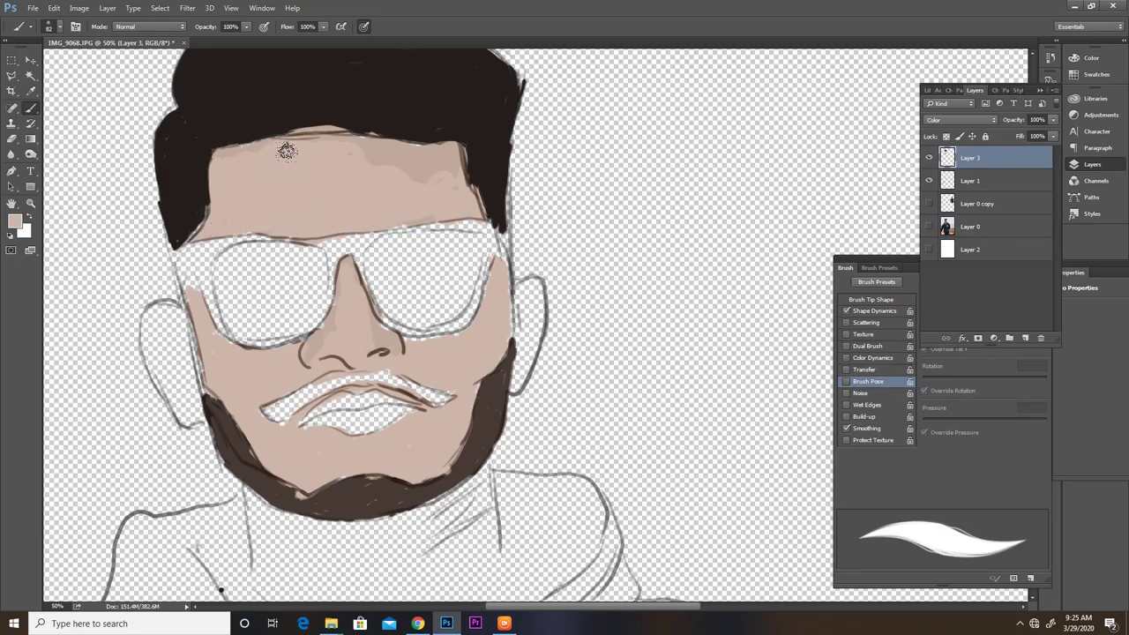
pyautogui.moveTo(285, 154)
pyautogui.mouseDown()
pyautogui.moveTo(242, 154)
pyautogui.moveTo(337, 147)
pyautogui.moveTo(399, 163)
pyautogui.moveTo(414, 152)
pyautogui.moveTo(406, 177)
pyautogui.moveTo(456, 163)
pyautogui.moveTo(447, 147)
pyautogui.moveTo(456, 177)
pyautogui.moveTo(419, 220)
pyautogui.moveTo(437, 218)
pyautogui.mouseUp()
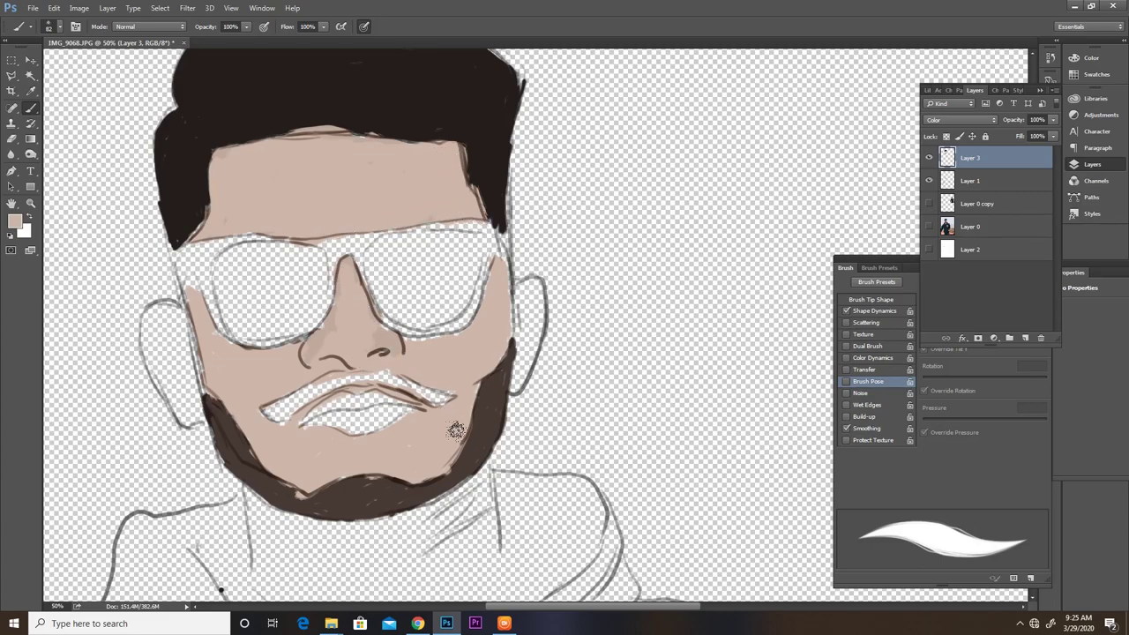
pyautogui.moveTo(527, 534); pyautogui.dragTo(575, 493)
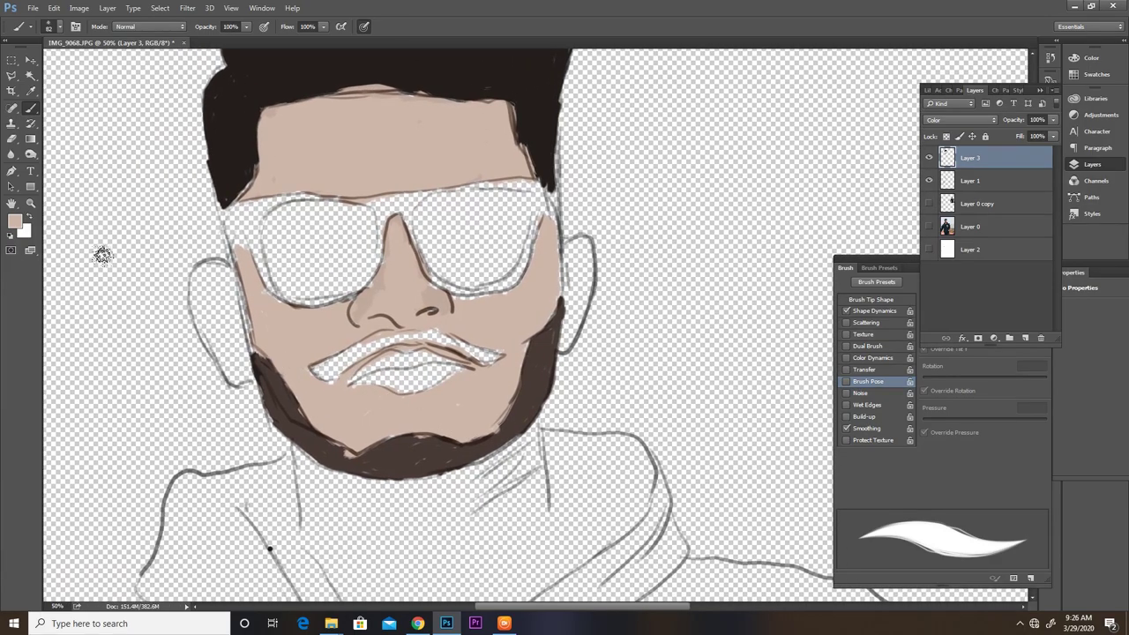
# Step: Set the painting colour to brown 915028 and scroll right to show the reference photo
pyautogui.click(15, 222)
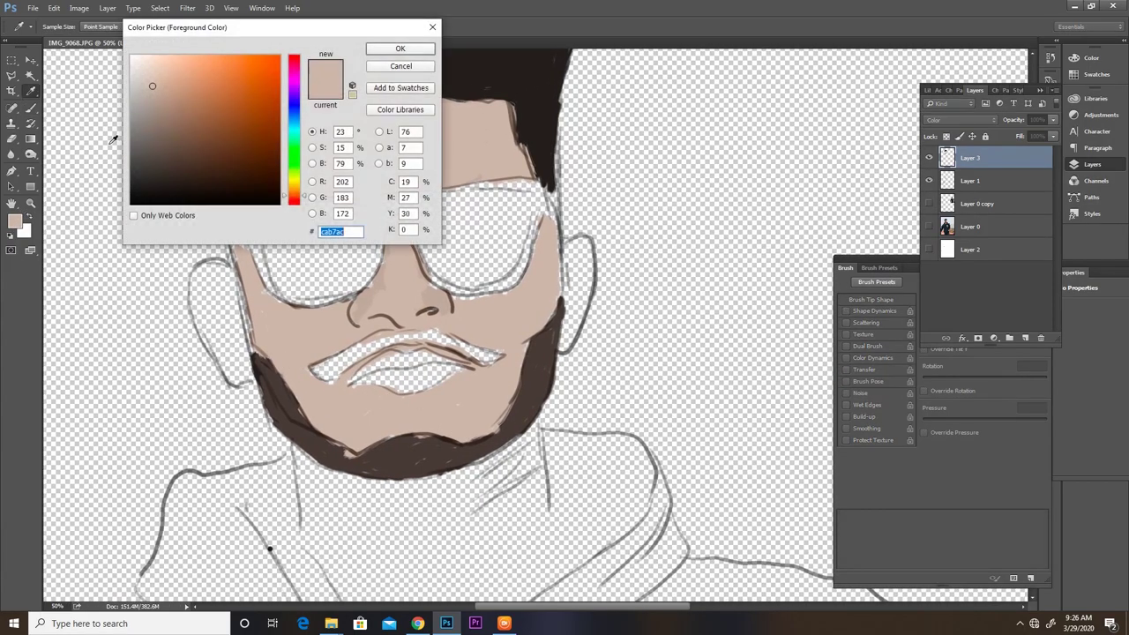
pyautogui.click(238, 119)
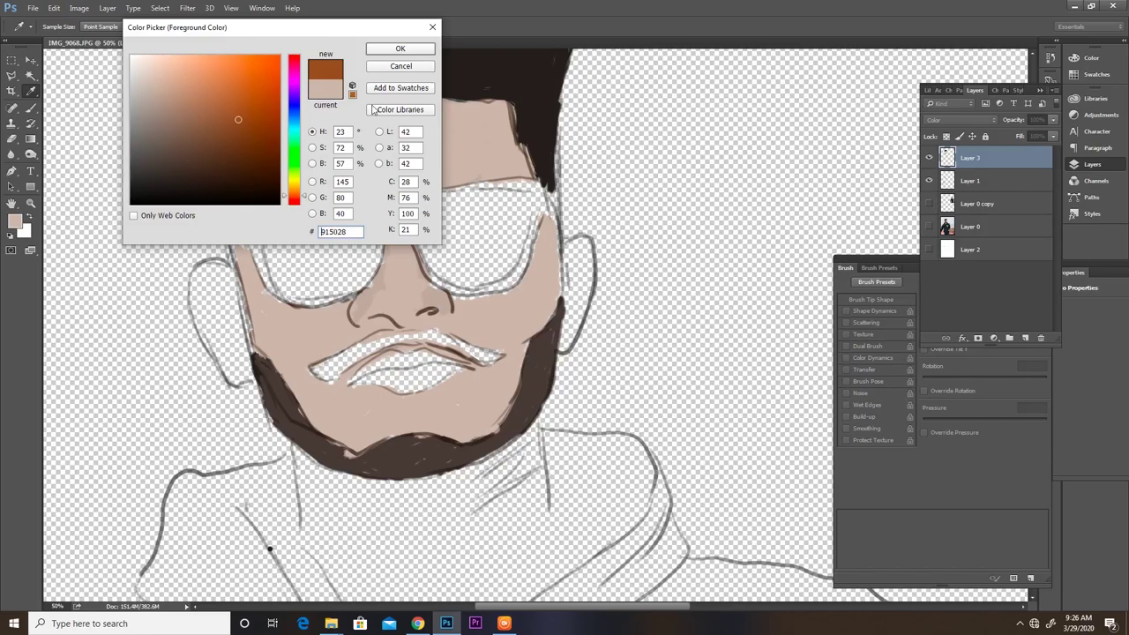
pyautogui.click(400, 47)
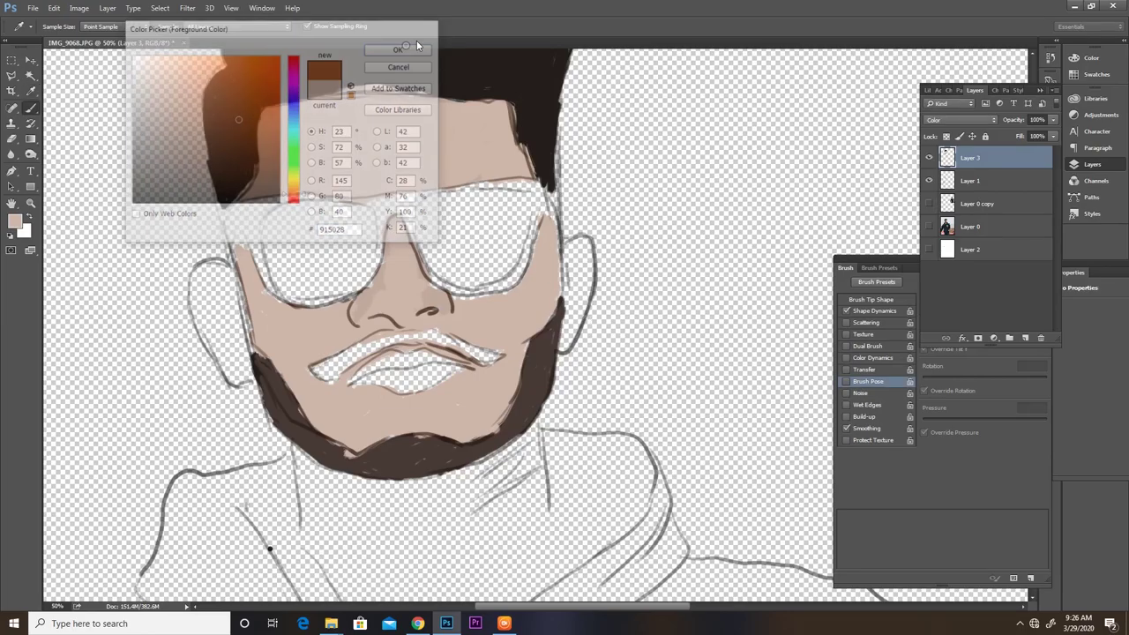
pyautogui.hscroll(5, 411, 192)
pyautogui.hscroll(5, 480, 184)
pyautogui.hscroll(3, 480, 185)
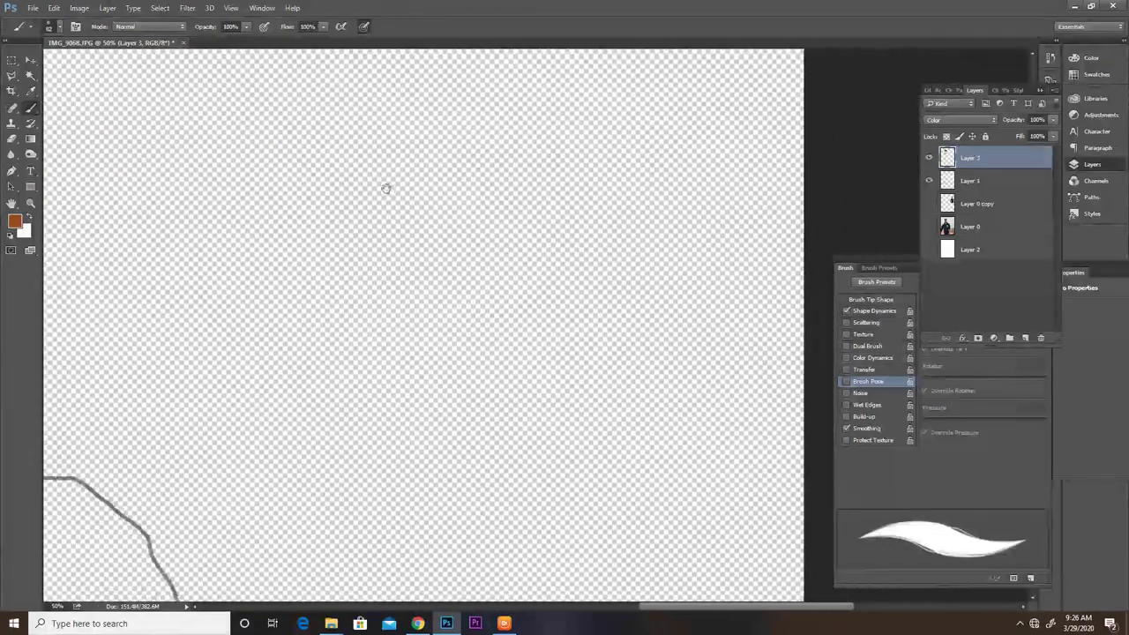
pyautogui.hscroll(3, 385, 186)
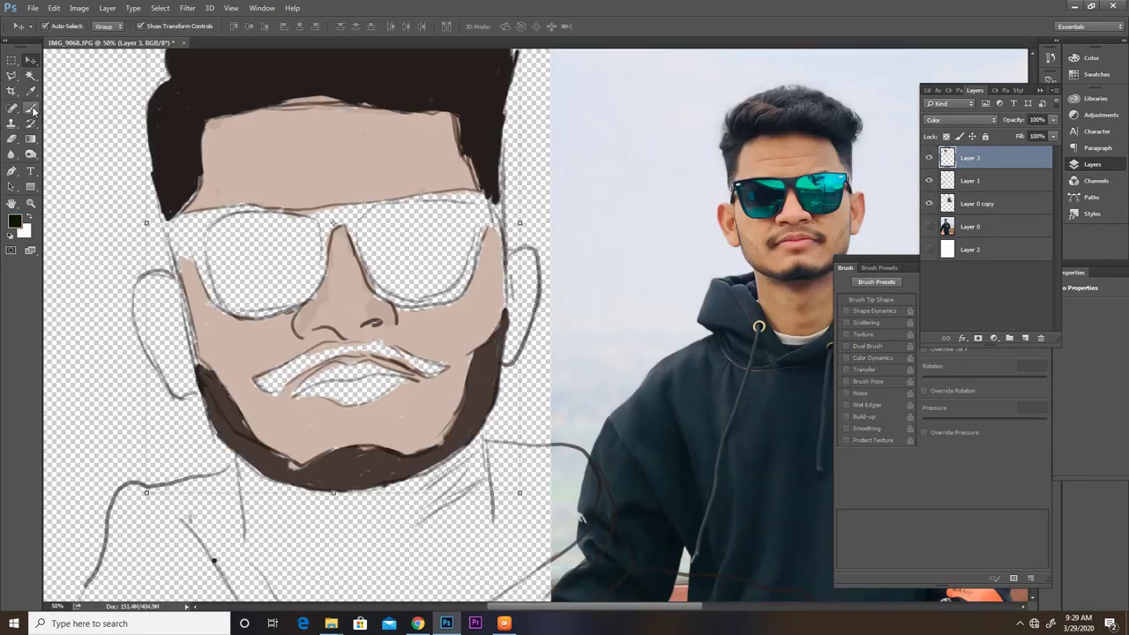
pyautogui.rightClick(187, 222)
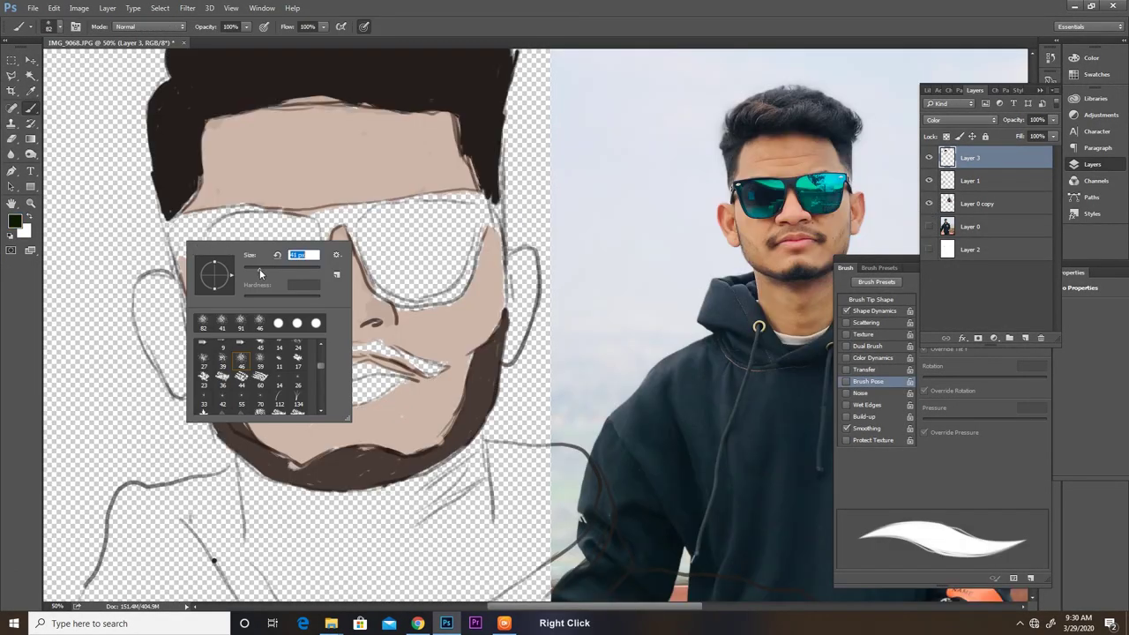
# Step: Dab paint at the glasses' left end, undo a stray line, and enlarge the brush to 75 px
pyautogui.click(191, 219)
pyautogui.moveTo(190, 219); pyautogui.dragTo(190, 226)
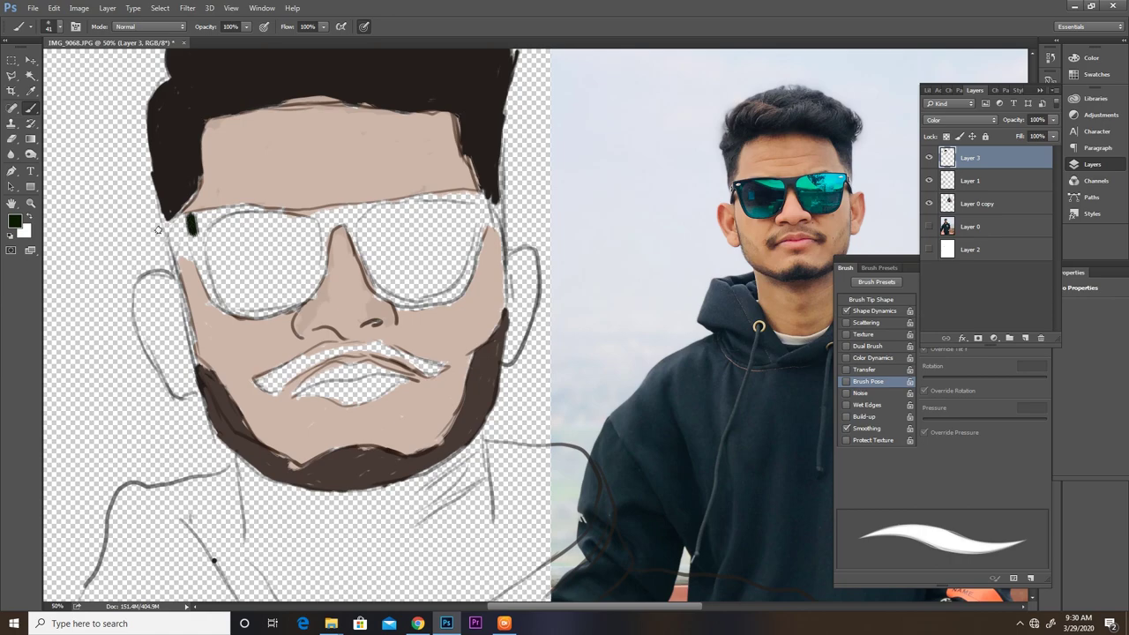
pyautogui.keyDown('shift'); pyautogui.click(332, 215); pyautogui.keyUp('shift')
pyautogui.hotkey('ctrl', 'z')
pyautogui.rightClick(223, 232)
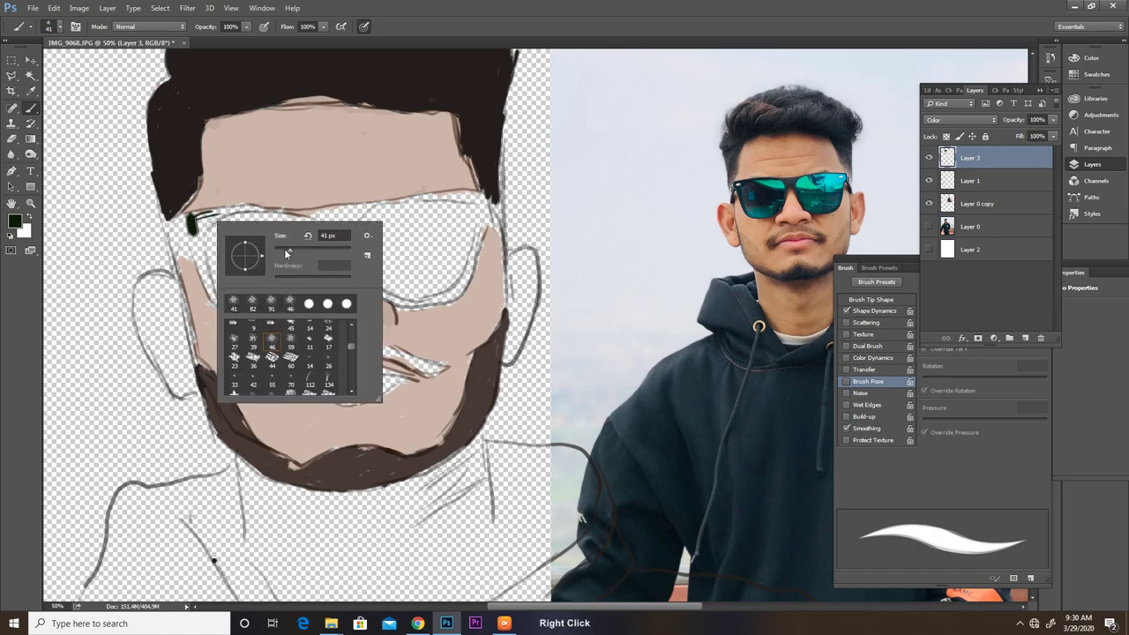
pyautogui.moveTo(285, 253); pyautogui.dragTo(294, 249)
pyautogui.press('Return')
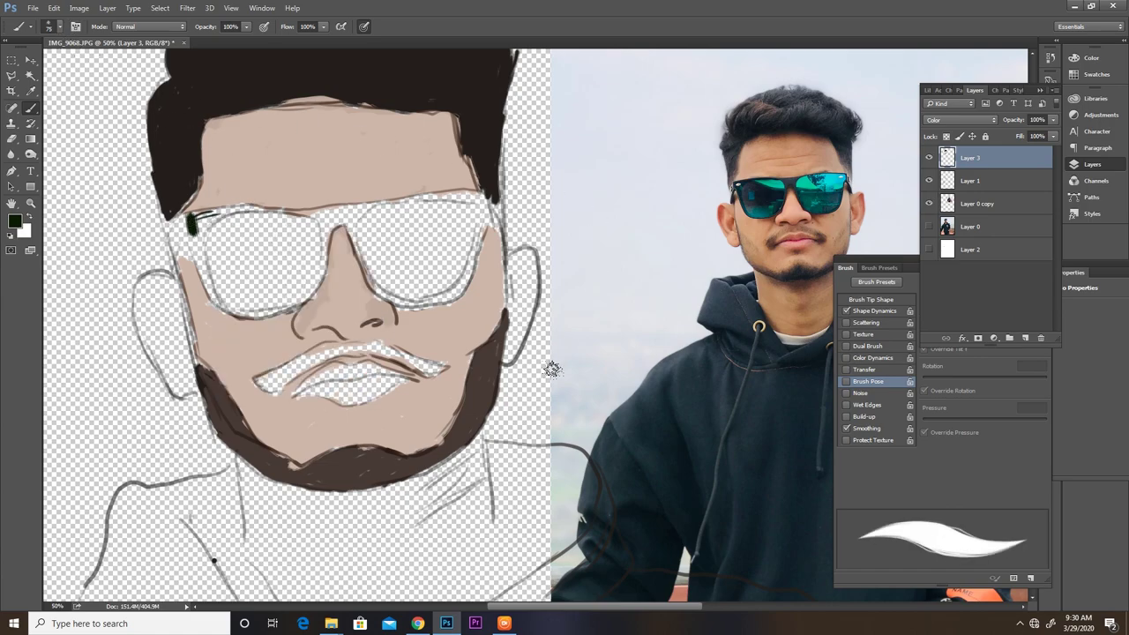
# Step: Paint the glasses' top bar, both lenses and bridge dark green, undoing the last right-lens stroke
pyautogui.moveTo(199, 220)
pyautogui.mouseDown()
pyautogui.moveTo(470, 199)
pyautogui.moveTo(435, 199)
pyautogui.moveTo(421, 295)
pyautogui.mouseUp()
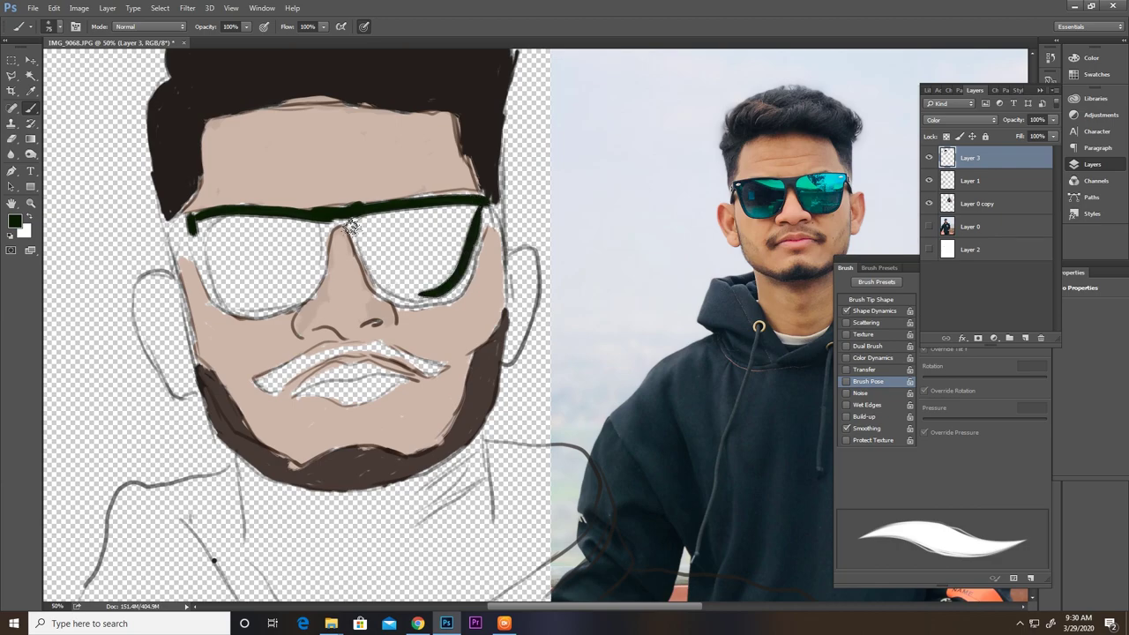
pyautogui.moveTo(350, 226); pyautogui.dragTo(473, 228)
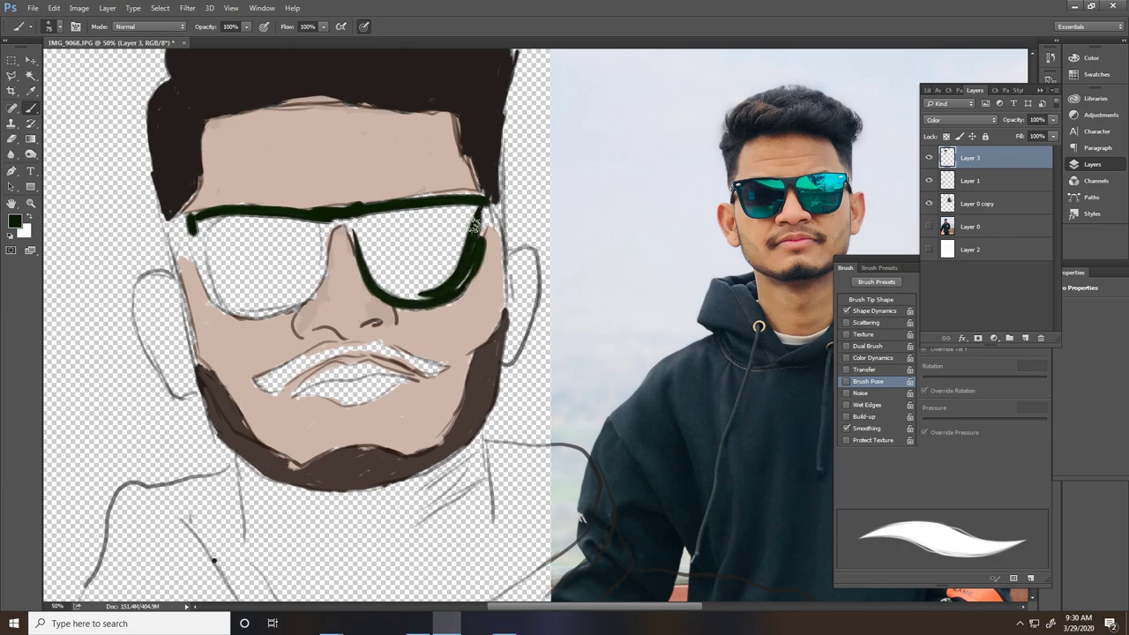
pyautogui.moveTo(194, 222)
pyautogui.mouseDown()
pyautogui.moveTo(200, 263)
pyautogui.moveTo(298, 304)
pyautogui.moveTo(322, 226)
pyautogui.mouseUp()
pyautogui.moveTo(204, 220); pyautogui.dragTo(252, 237)
pyautogui.moveTo(322, 222)
pyautogui.mouseDown()
pyautogui.moveTo(467, 219)
pyautogui.moveTo(423, 290)
pyautogui.moveTo(446, 232)
pyautogui.moveTo(378, 227)
pyautogui.moveTo(370, 252)
pyautogui.moveTo(382, 231)
pyautogui.moveTo(226, 240)
pyautogui.moveTo(214, 244)
pyautogui.moveTo(220, 284)
pyautogui.moveTo(265, 291)
pyautogui.moveTo(238, 298)
pyautogui.moveTo(297, 264)
pyautogui.moveTo(307, 234)
pyautogui.moveTo(261, 228)
pyautogui.moveTo(252, 277)
pyautogui.moveTo(227, 290)
pyautogui.moveTo(385, 228)
pyautogui.moveTo(370, 222)
pyautogui.moveTo(401, 286)
pyautogui.moveTo(437, 255)
pyautogui.moveTo(416, 244)
pyautogui.moveTo(411, 253)
pyautogui.moveTo(454, 270)
pyautogui.mouseUp()
pyautogui.rightClick(402, 222)
pyautogui.click(381, 228)
pyautogui.hotkey('ctrl', 'alt', 'z')
pyautogui.hotkey('ctrl', 'alt', 'z')
pyautogui.hotkey('ctrl', 'alt', 'z')
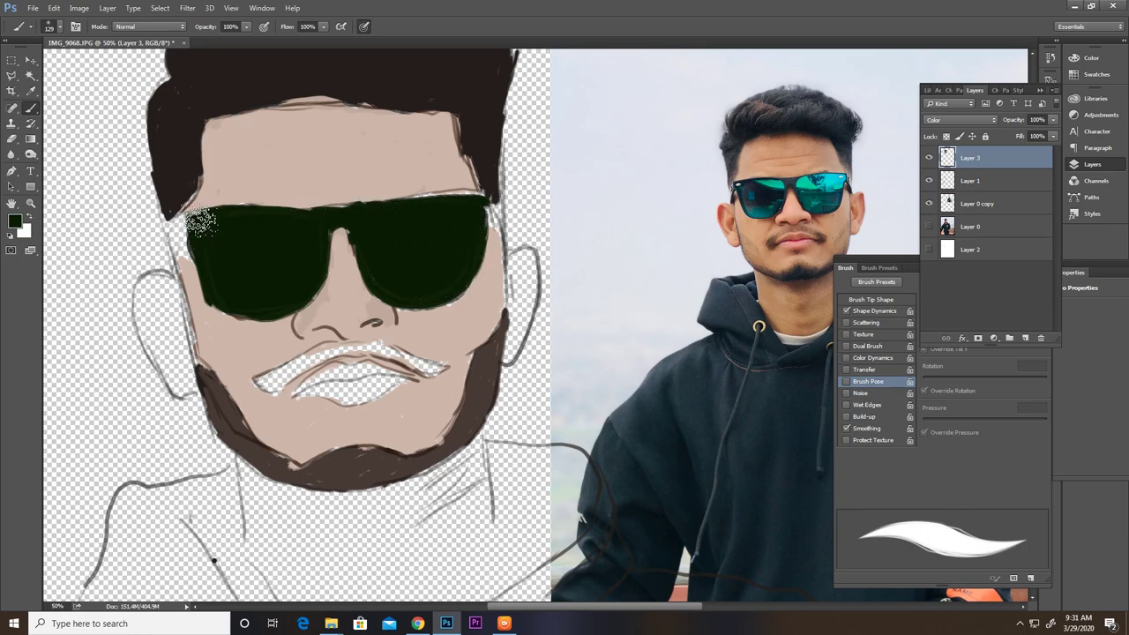
# Step: Shrink the brush to 27 px and pick a darker grey-green painting colour
pyautogui.rightClick(205, 237)
pyautogui.click(279, 268)
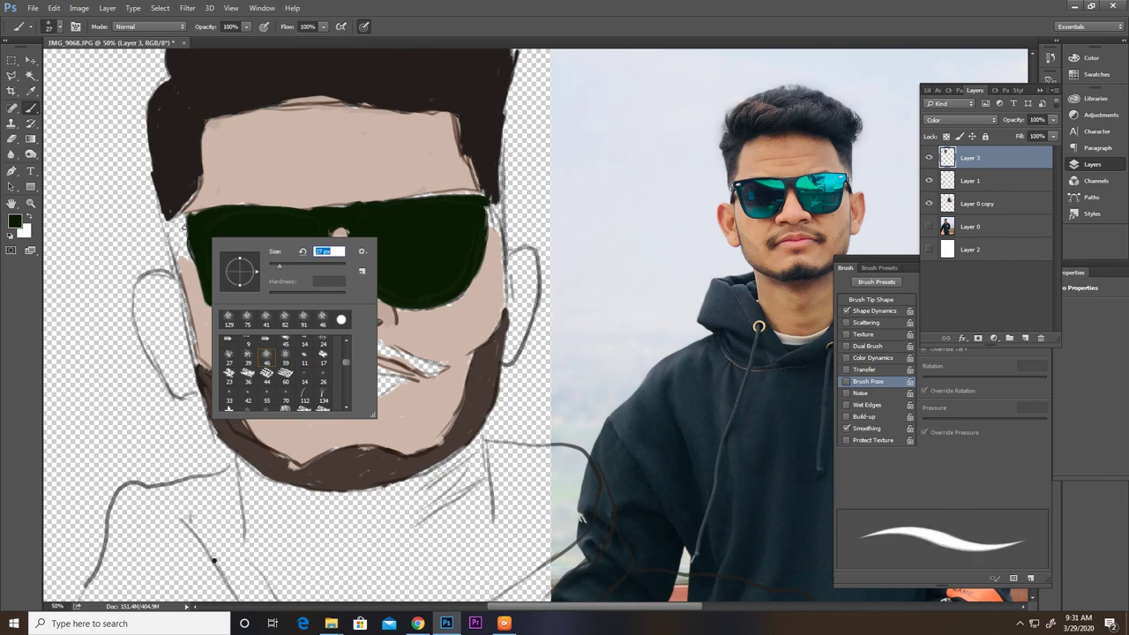
pyautogui.click(161, 225)
pyautogui.click(15, 222)
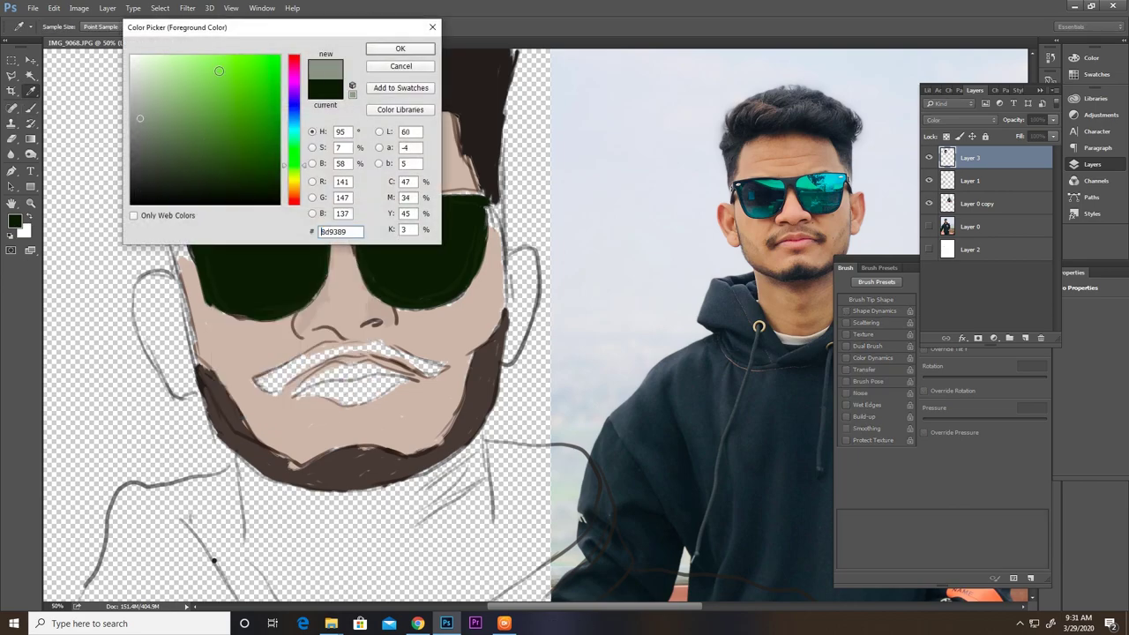
pyautogui.click(141, 143)
pyautogui.click(375, 53)
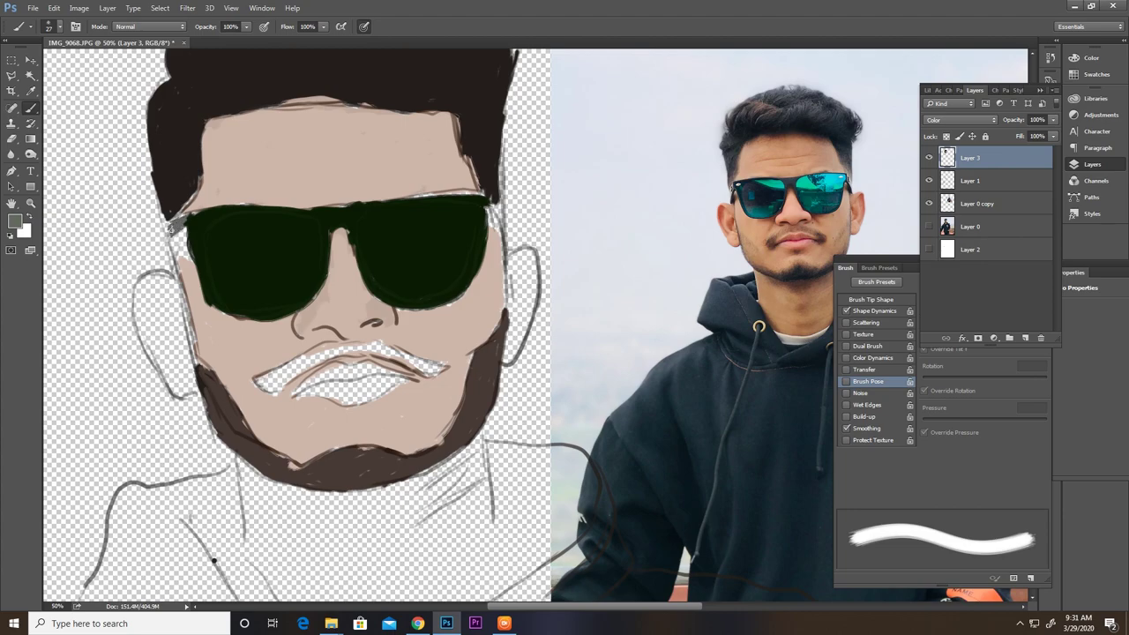
pyautogui.press('[')
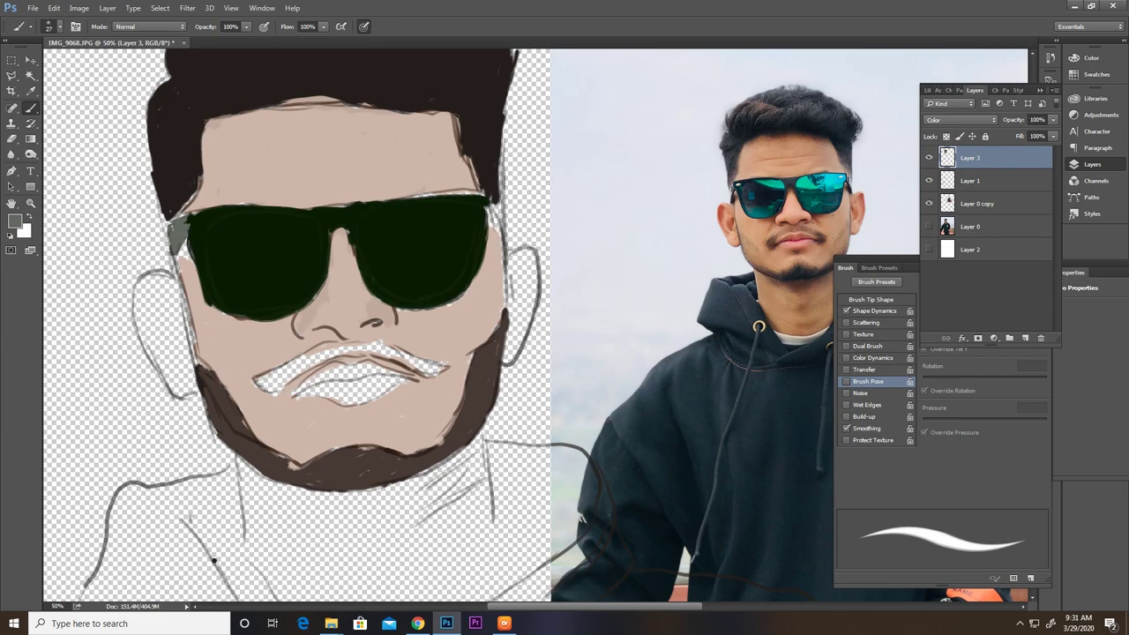
# Step: Sample the dark hair colour with the eyedropper and return to the Brush
pyautogui.press('i')
pyautogui.click(189, 181)
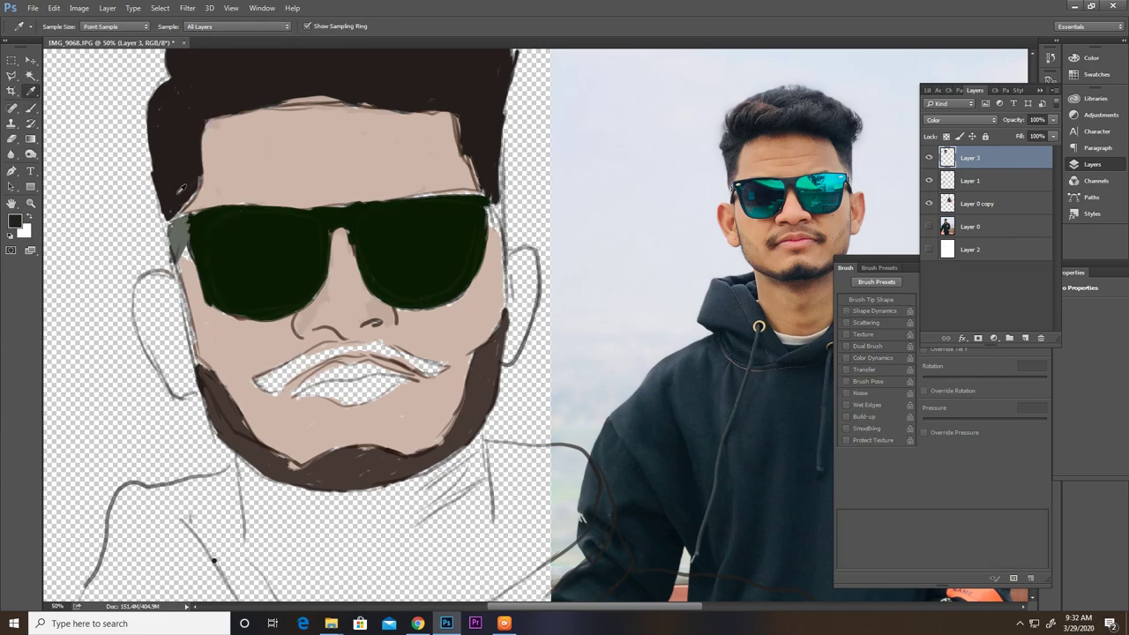
pyautogui.press('b')
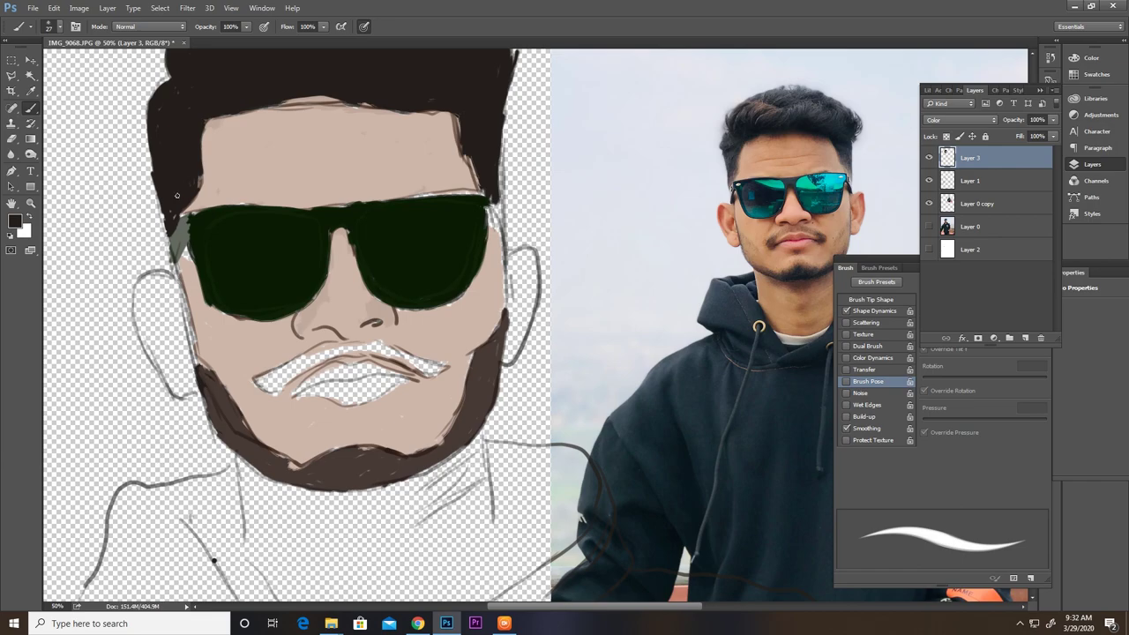
# Step: Choose dark brown 3d312a, set the brush to 44 px, and paint the mustache above the lips
pyautogui.rightClick(176, 195)
pyautogui.write('15')
pyautogui.click(14, 222)
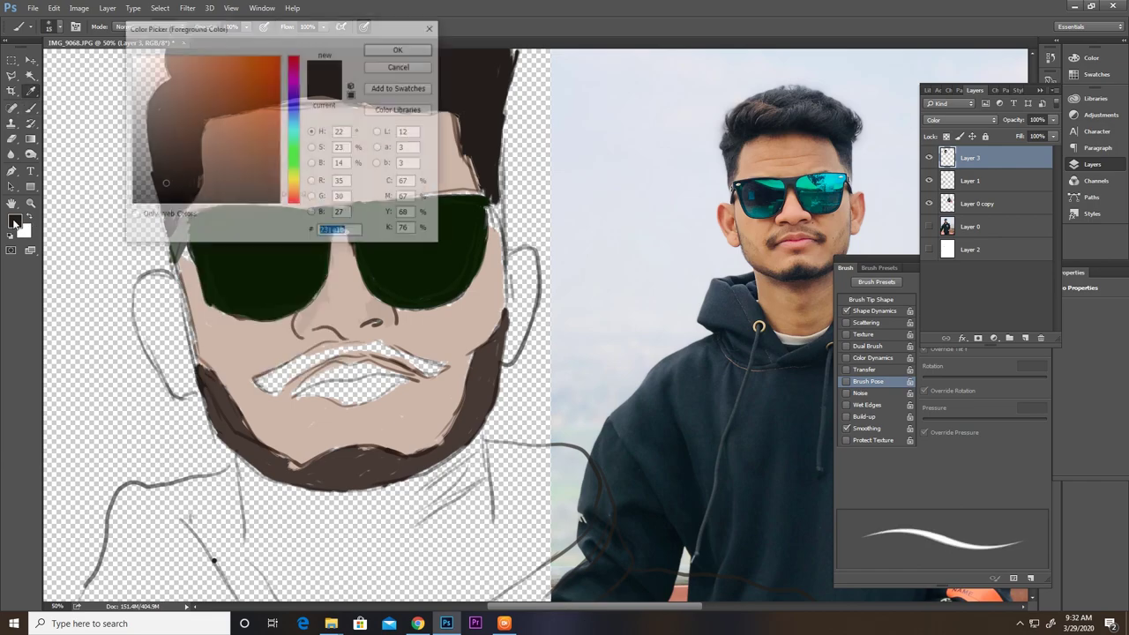
pyautogui.click(398, 50)
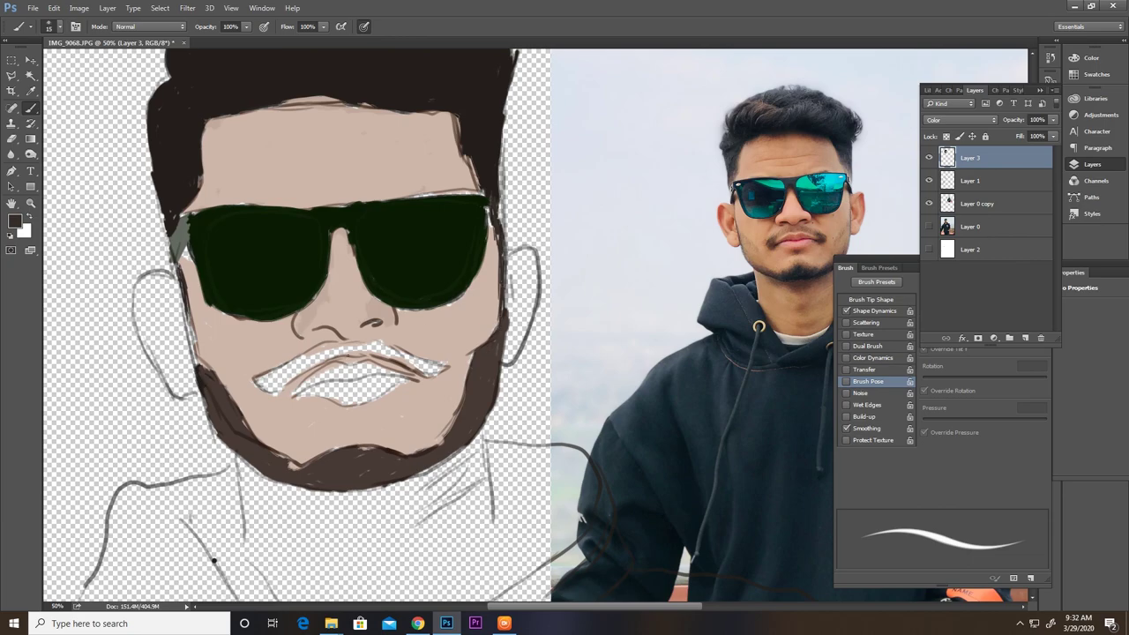
pyautogui.click(15, 222)
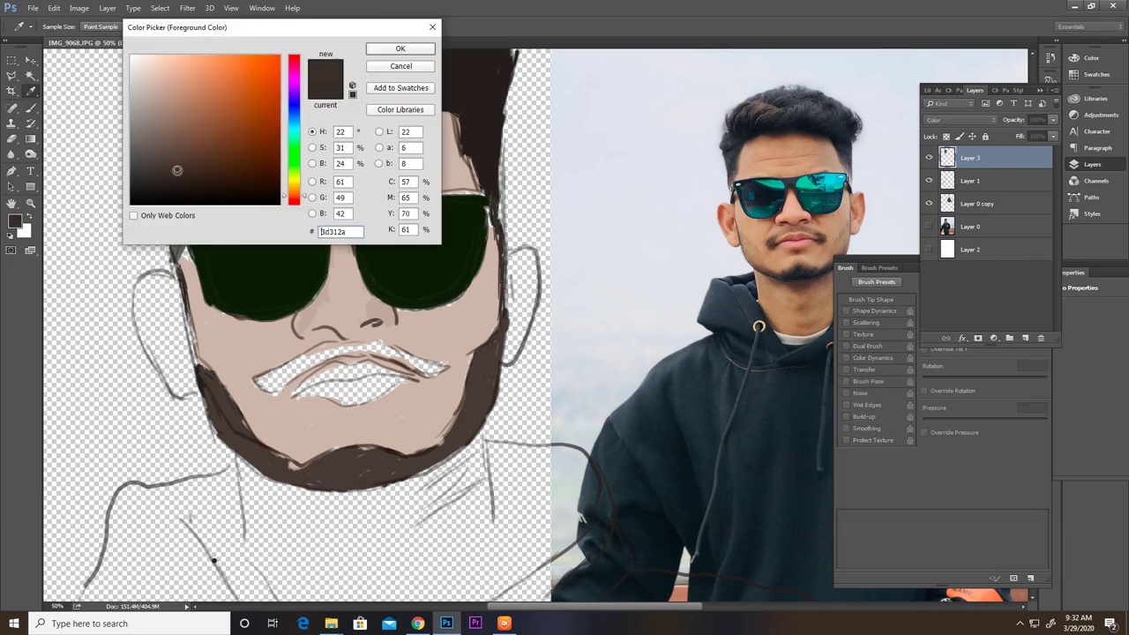
pyautogui.click(388, 52)
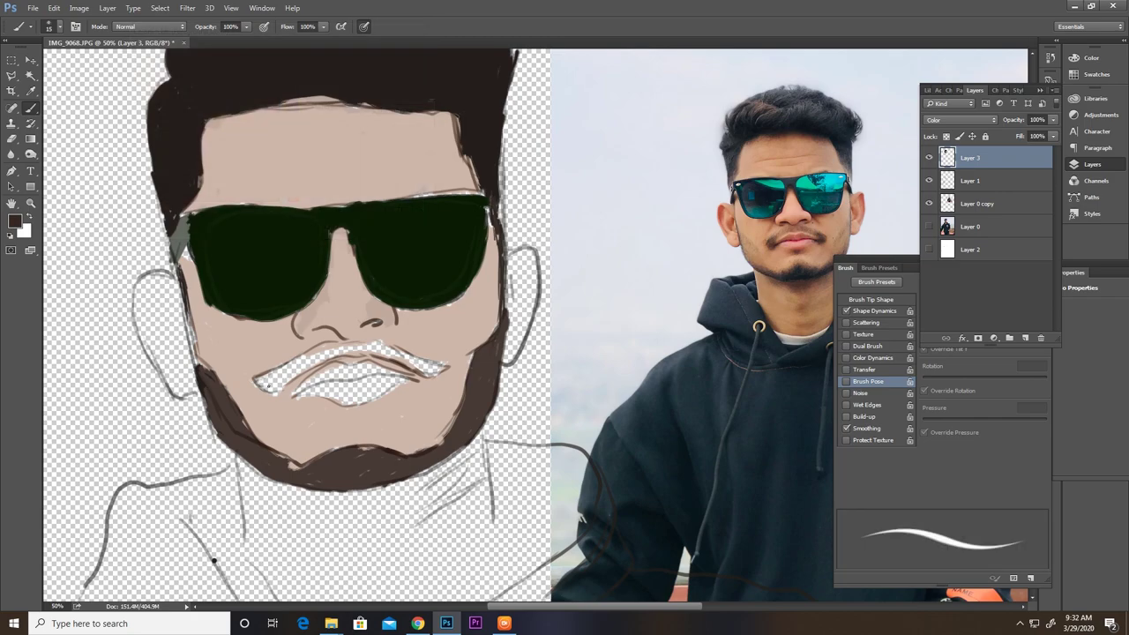
pyautogui.rightClick(337, 405)
pyautogui.moveTo(359, 401); pyautogui.dragTo(366, 402)
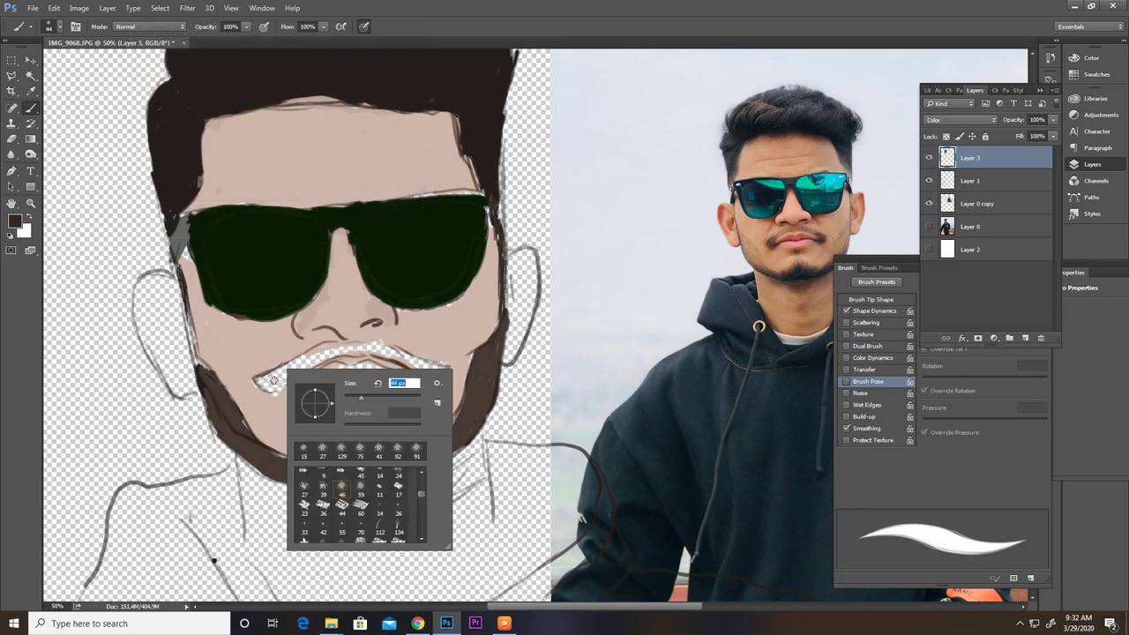
pyautogui.moveTo(261, 381); pyautogui.dragTo(295, 365)
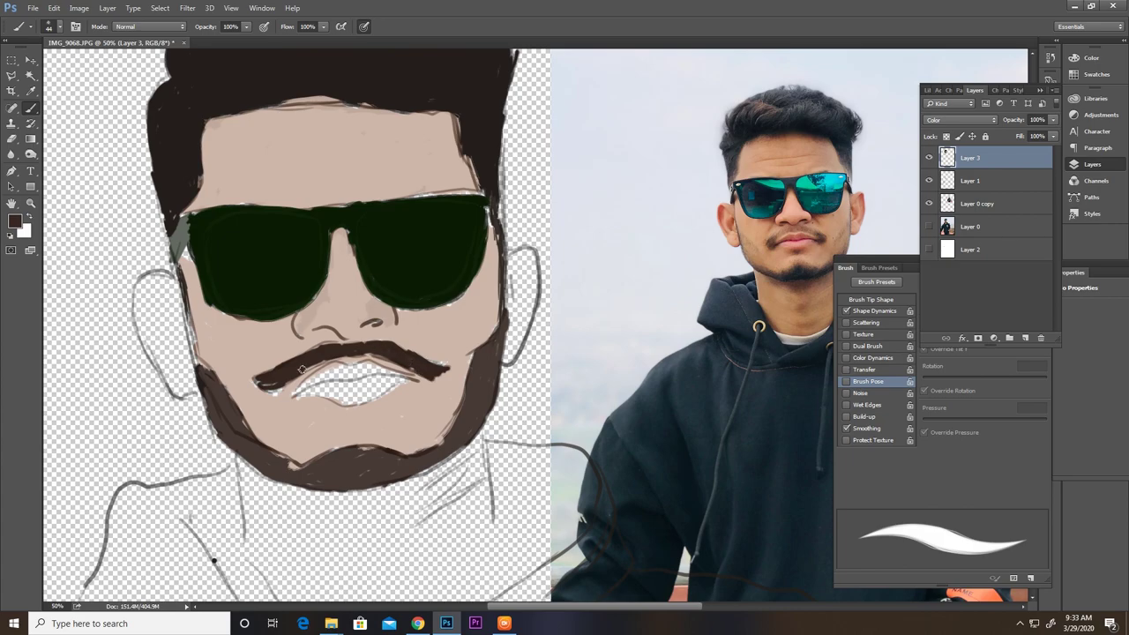
# Step: Sample the lip pink from the reference photo and scroll back to the portrait
pyautogui.keyDown('alt'); pyautogui.click(799, 246); pyautogui.keyUp('alt')
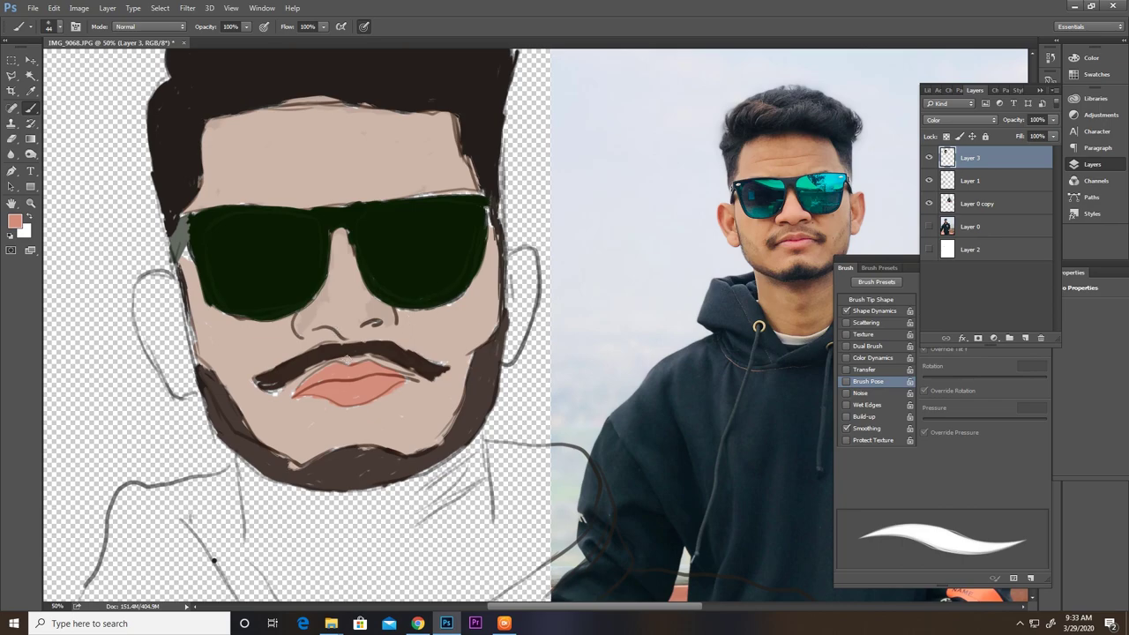
pyautogui.hscroll(-2, 351, 369)
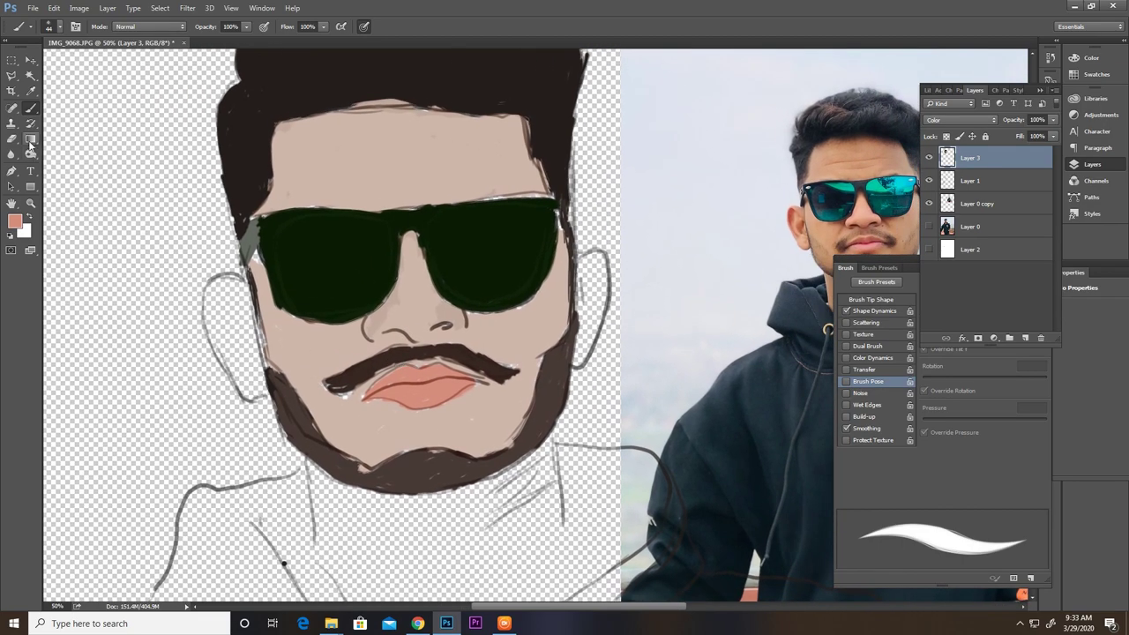
# Step: Try a light cyan reflection streak on the left lens, then undo it
pyautogui.click(15, 220)
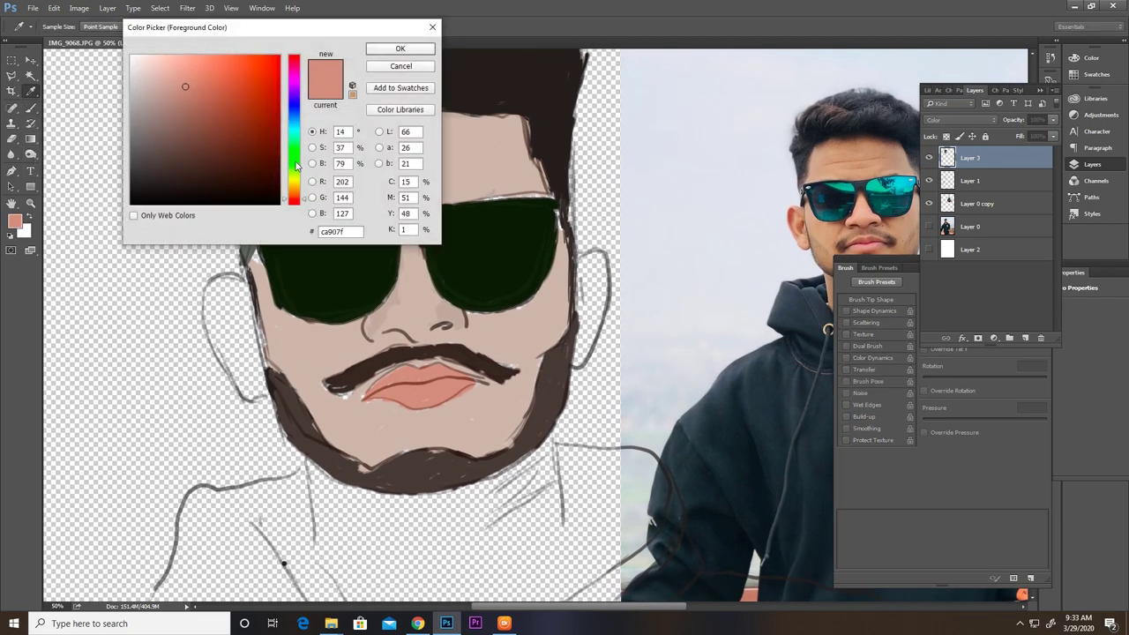
pyautogui.moveTo(297, 165); pyautogui.dragTo(298, 134)
pyautogui.click(175, 68)
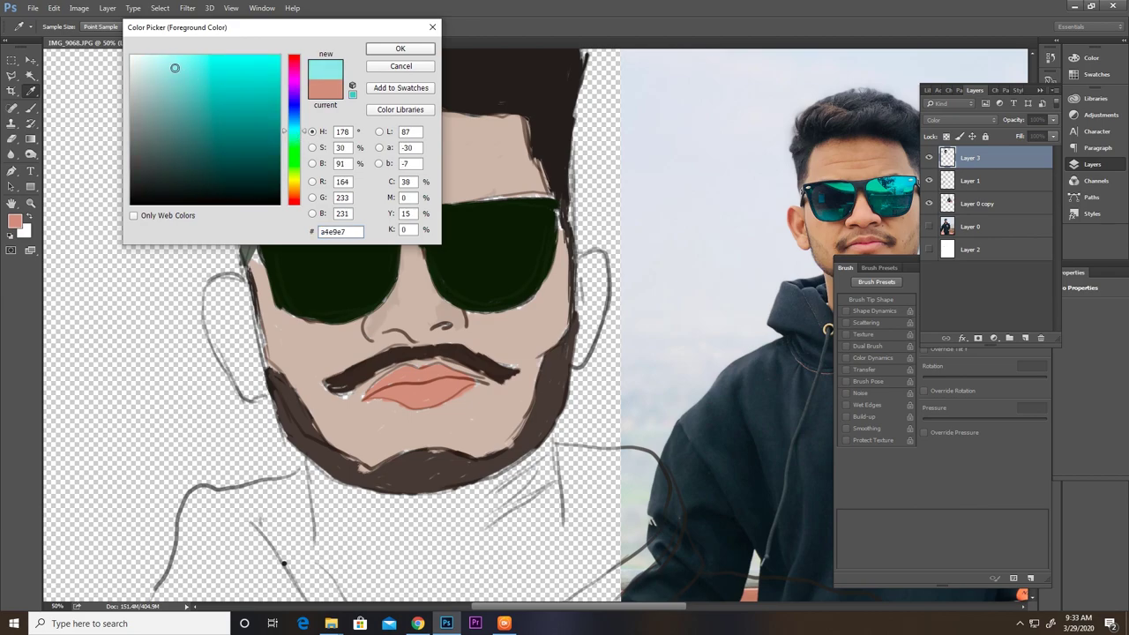
pyautogui.click(401, 49)
pyautogui.moveTo(302, 220); pyautogui.dragTo(351, 248)
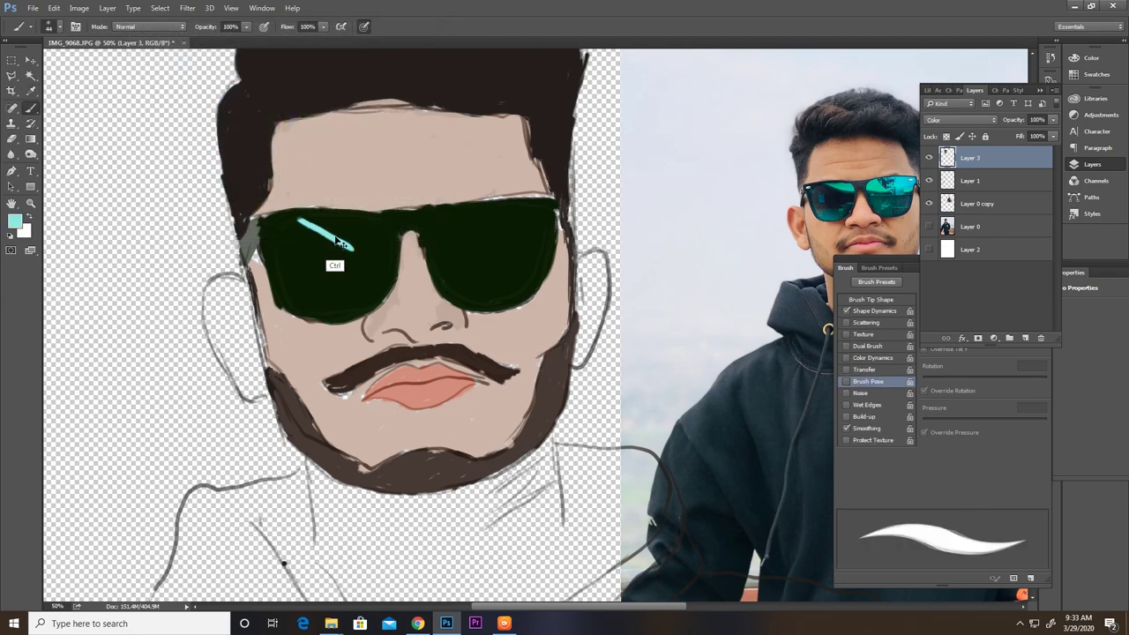
pyautogui.hotkey('ctrl', 'z')
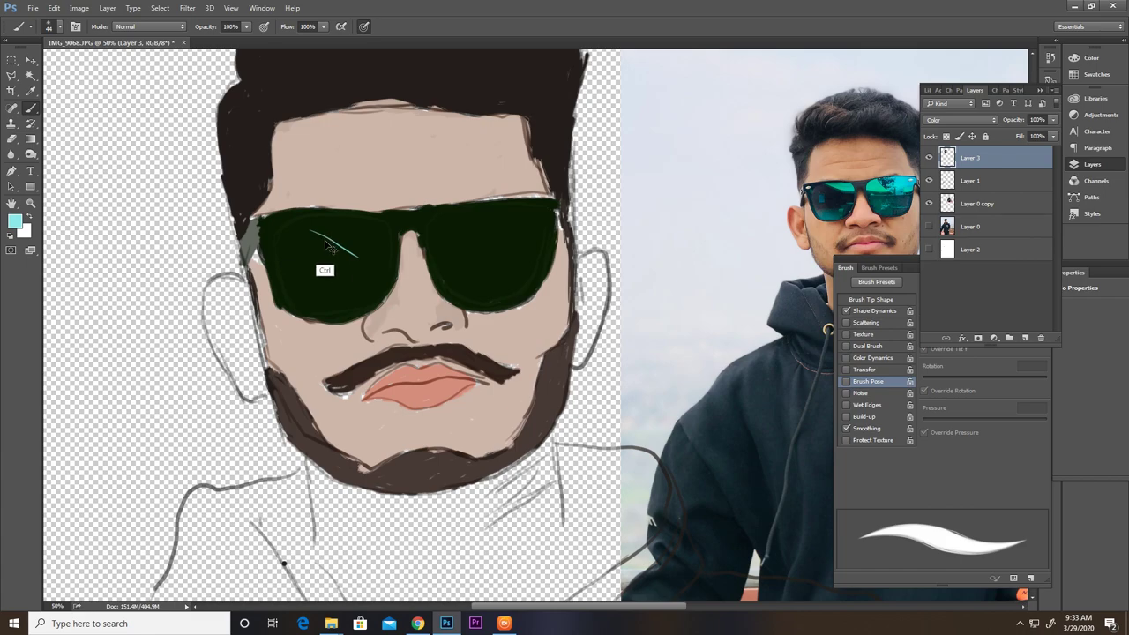
pyautogui.hotkey('ctrl', 'z')
# Step: Set the foreground colour to muted teal #85b4b2 and bring up the brush tip choices
pyautogui.click(20, 224)
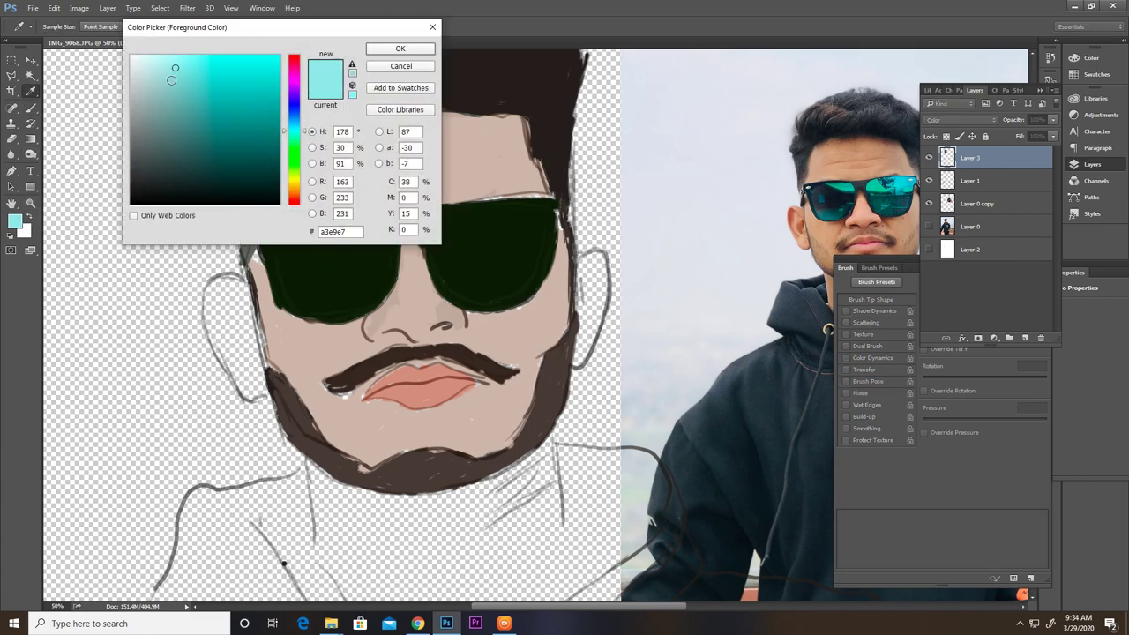
pyautogui.moveTo(171, 80); pyautogui.dragTo(170, 99)
pyautogui.click(402, 50)
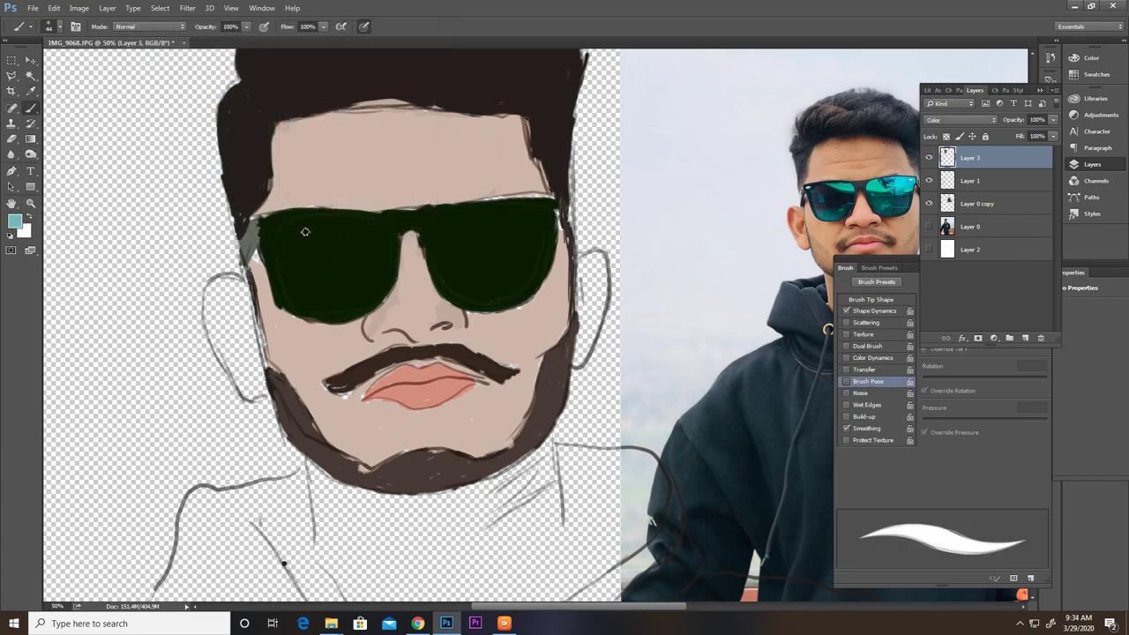
pyautogui.rightClick(318, 234)
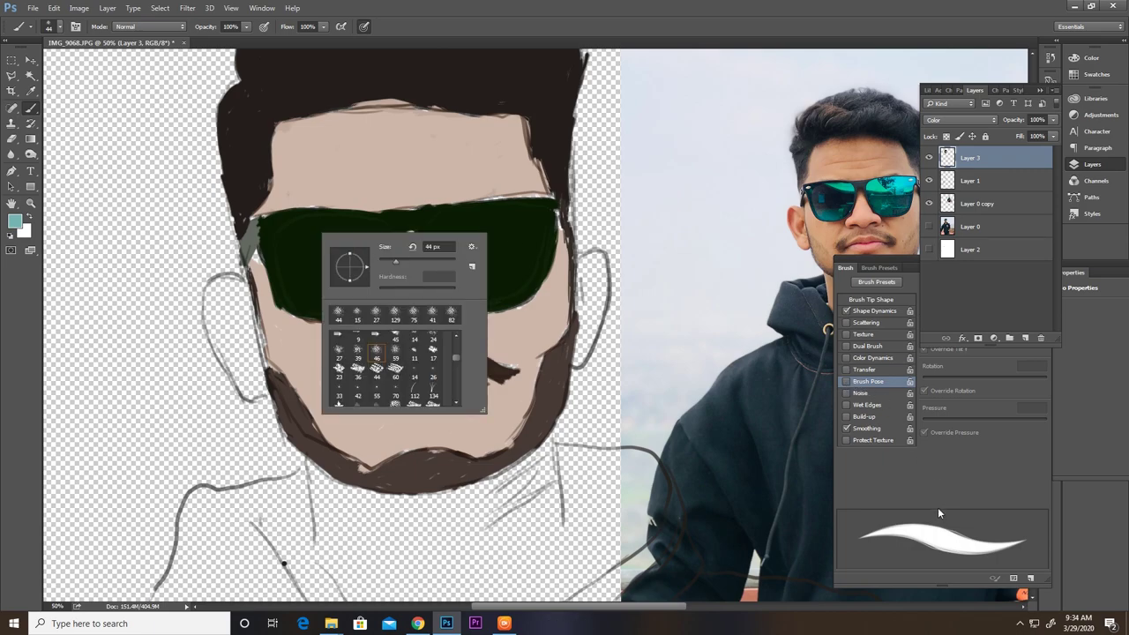
# Step: Choose a bristle brush from the full brush preset list
pyautogui.press('Escape')
pyautogui.click(879, 268)
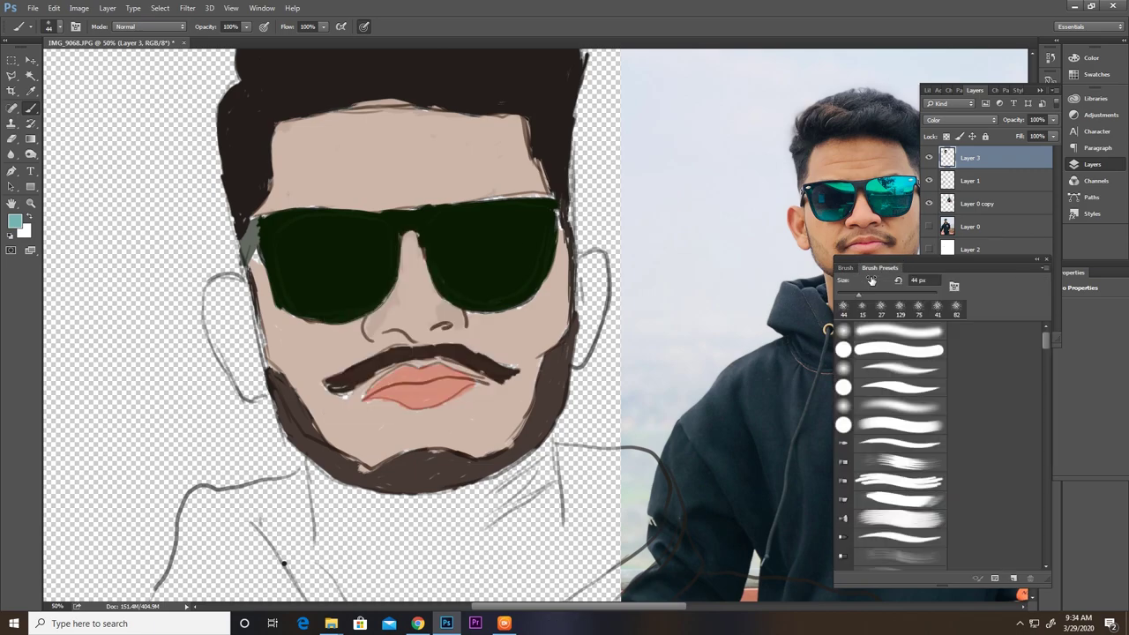
pyautogui.click(899, 465)
# Step: Paint trial teal diagonal streaks on both lenses, then step them all back
pyautogui.moveTo(322, 229); pyautogui.dragTo(361, 272)
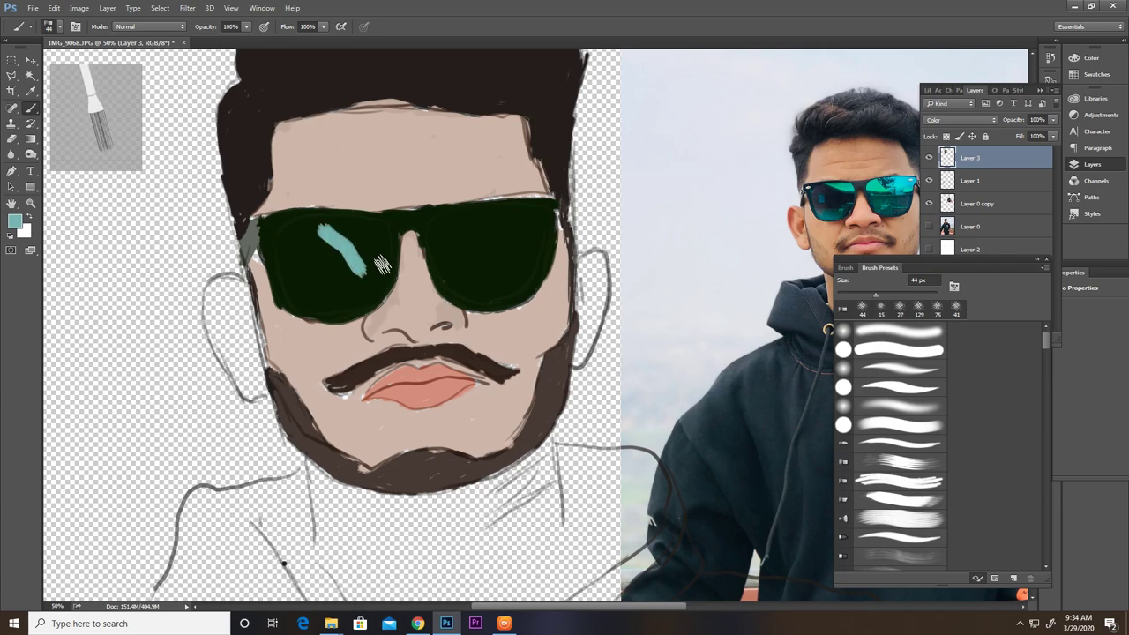
pyautogui.hotkey('ctrl', 'z')
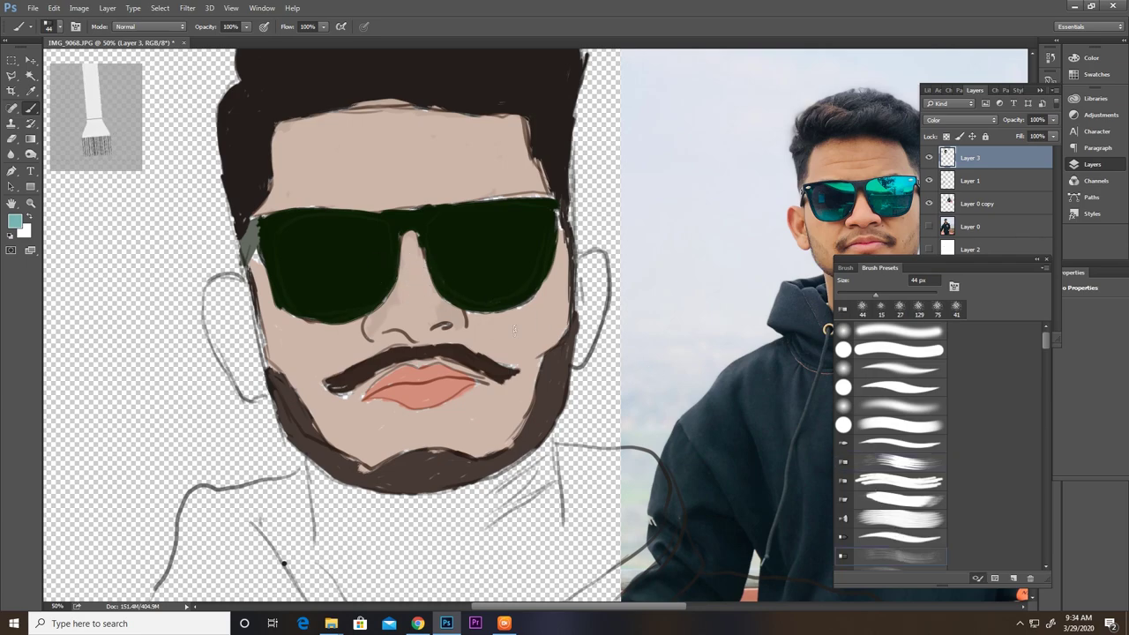
pyautogui.moveTo(321, 226); pyautogui.dragTo(363, 274)
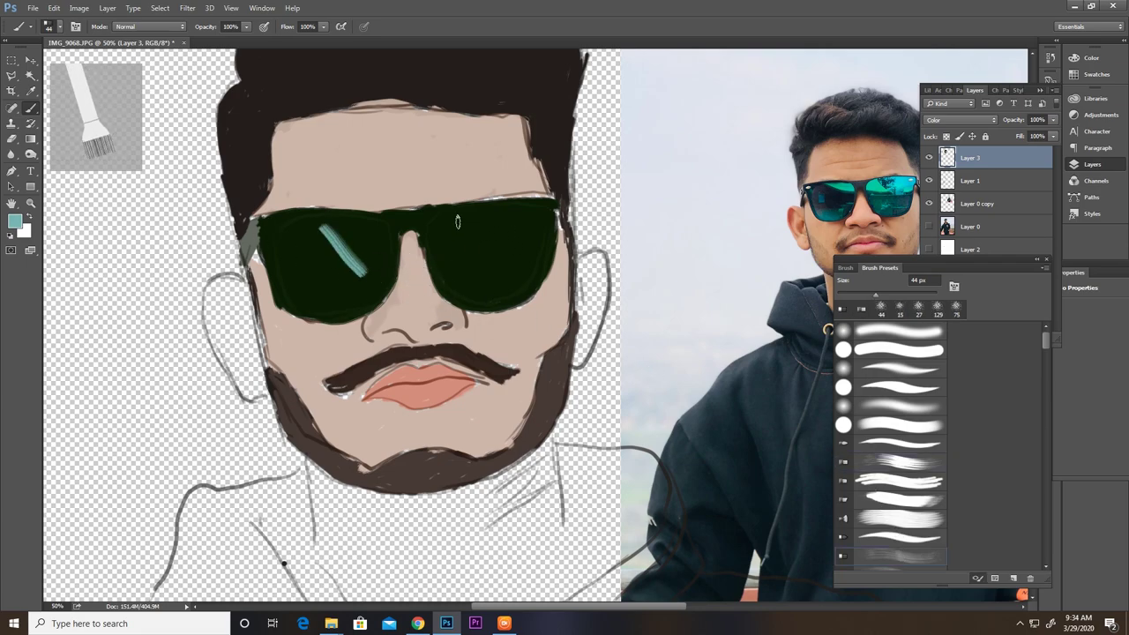
pyautogui.moveTo(473, 222); pyautogui.dragTo(516, 265)
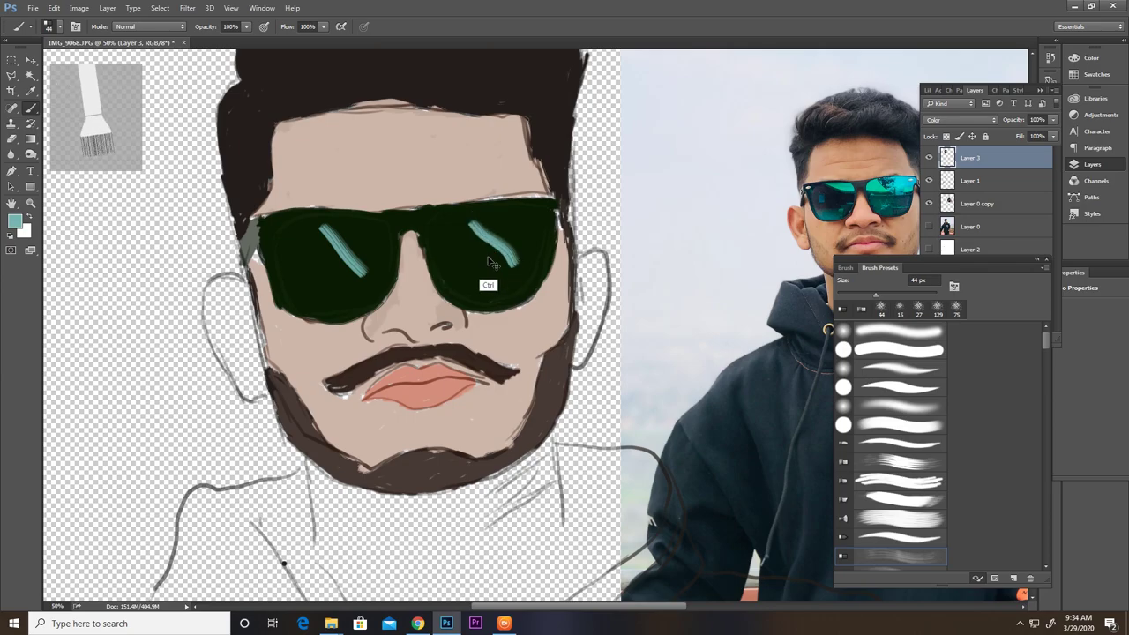
pyautogui.hotkey('ctrl', 'alt', 'z')
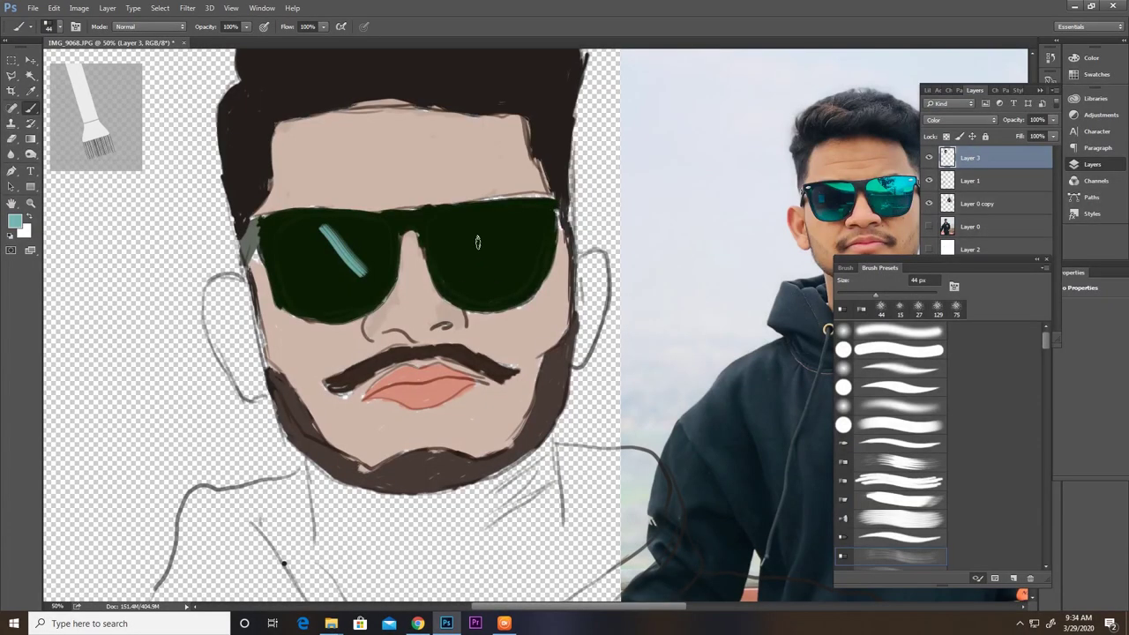
pyautogui.moveTo(476, 225); pyautogui.dragTo(521, 269)
pyautogui.hotkey('ctrl', 'alt', 'z')
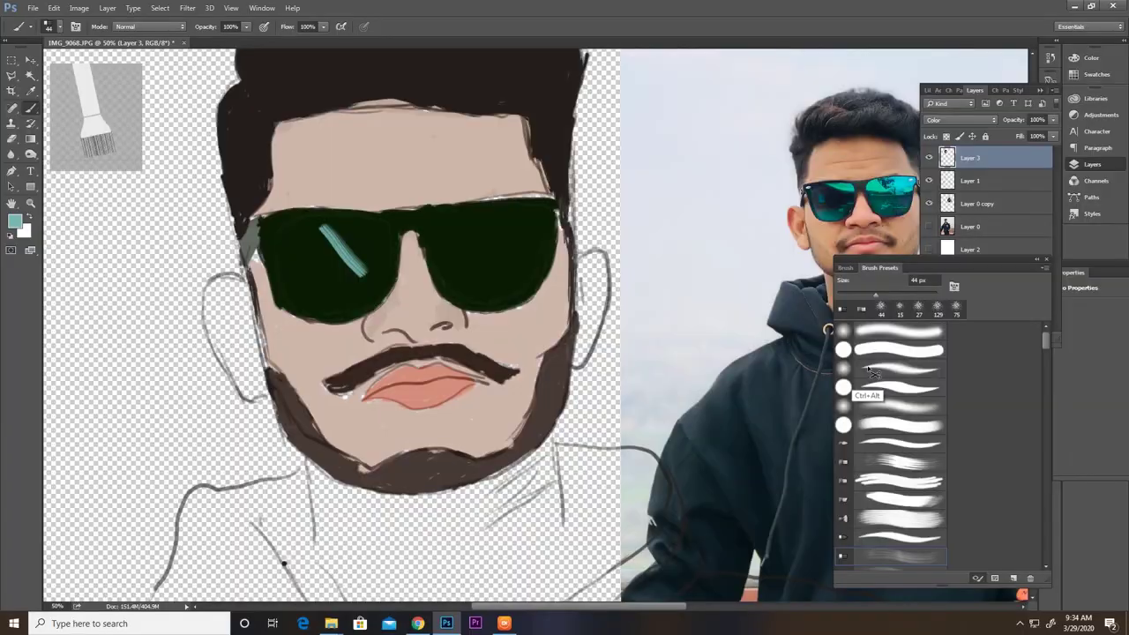
pyautogui.hotkey('ctrl', 'alt', 'z')
pyautogui.hotkey('ctrl', 'alt', 'z')
pyautogui.hotkey('ctrl', 'alt', 'z')
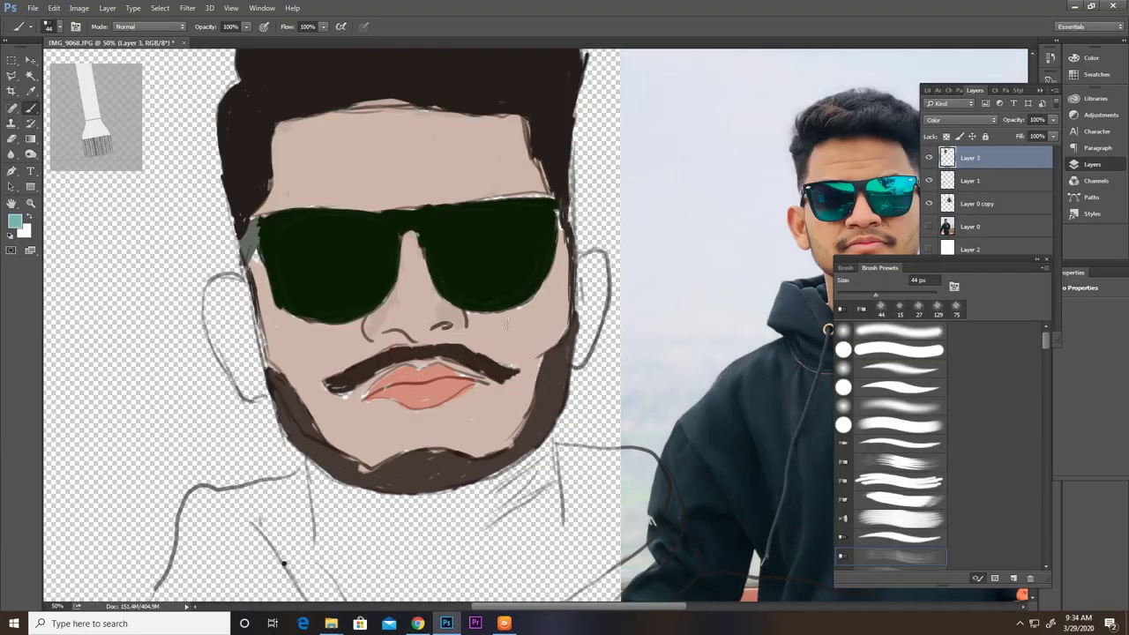
# Step: Darken the beard outline along the left jaw and right cheek
pyautogui.moveTo(581, 401); pyautogui.dragTo(488, 407)
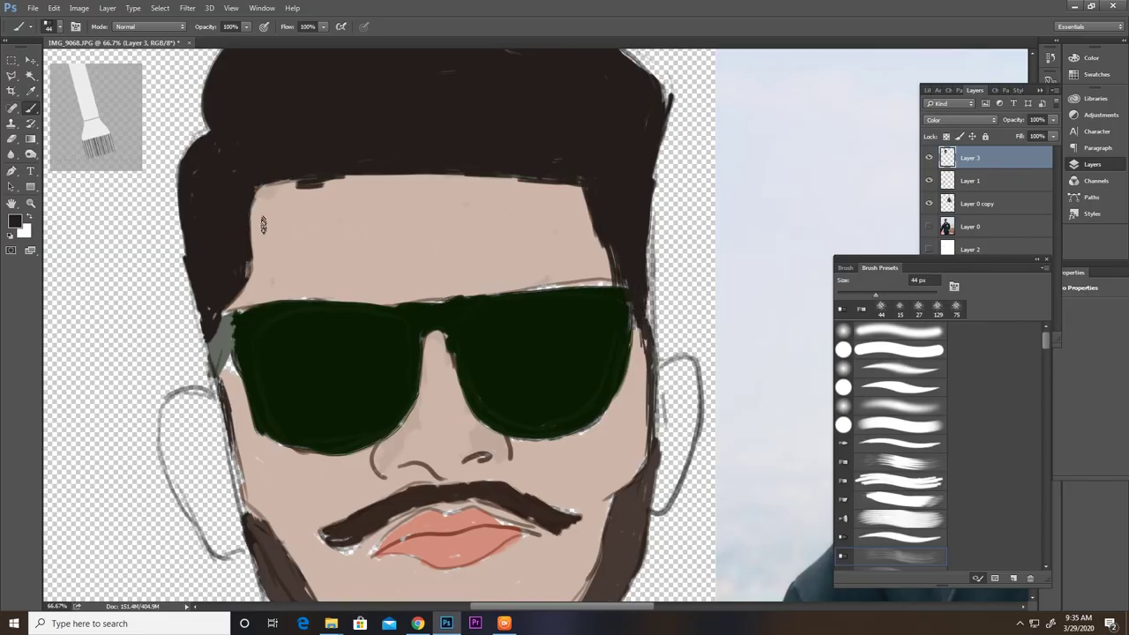
pyautogui.moveTo(251, 401)
pyautogui.mouseDown()
pyautogui.moveTo(231, 472)
pyautogui.moveTo(236, 507)
pyautogui.mouseUp()
pyautogui.moveTo(225, 428)
pyautogui.mouseDown()
pyautogui.moveTo(258, 525)
pyautogui.moveTo(227, 395)
pyautogui.moveTo(265, 538)
pyautogui.mouseUp()
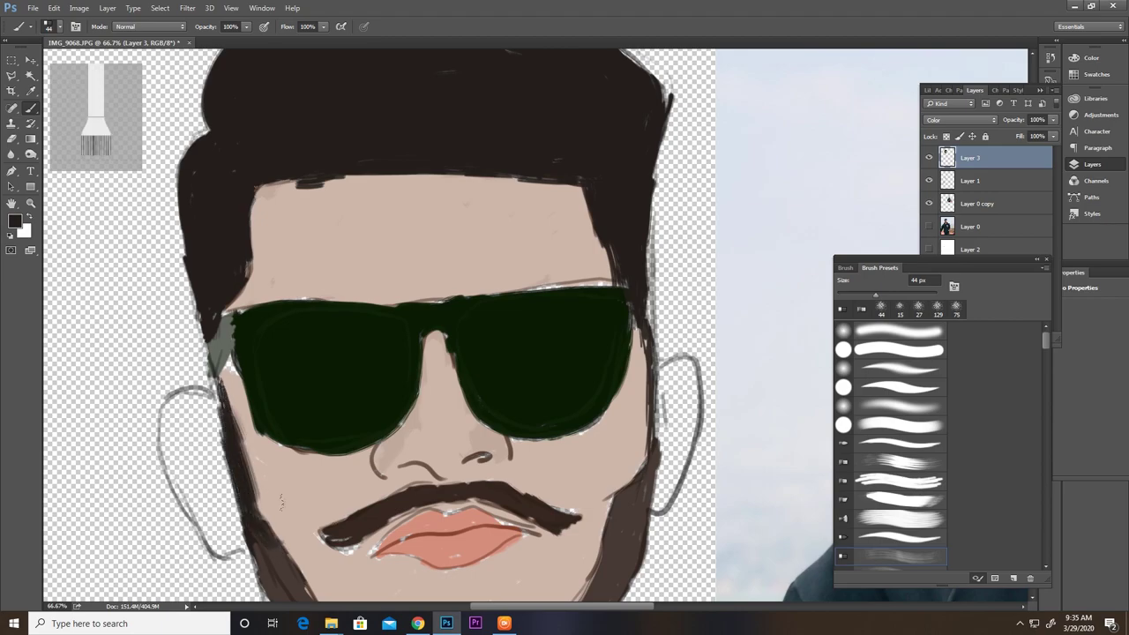
pyautogui.moveTo(511, 527); pyautogui.dragTo(494, 362)
pyautogui.moveTo(604, 249); pyautogui.dragTo(603, 269)
pyautogui.moveTo(631, 231); pyautogui.dragTo(616, 305)
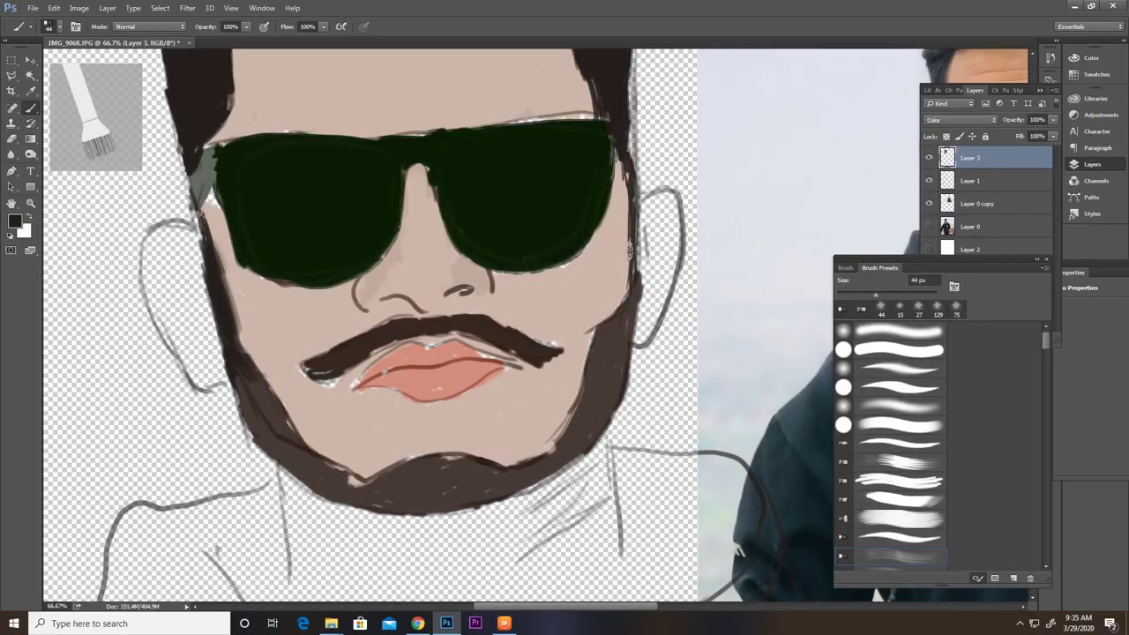
# Step: Darken the beard edges on the right cheek and left jaw in dark brown
pyautogui.moveTo(632, 233); pyautogui.dragTo(618, 340)
pyautogui.scroll(-3, 245, 457)
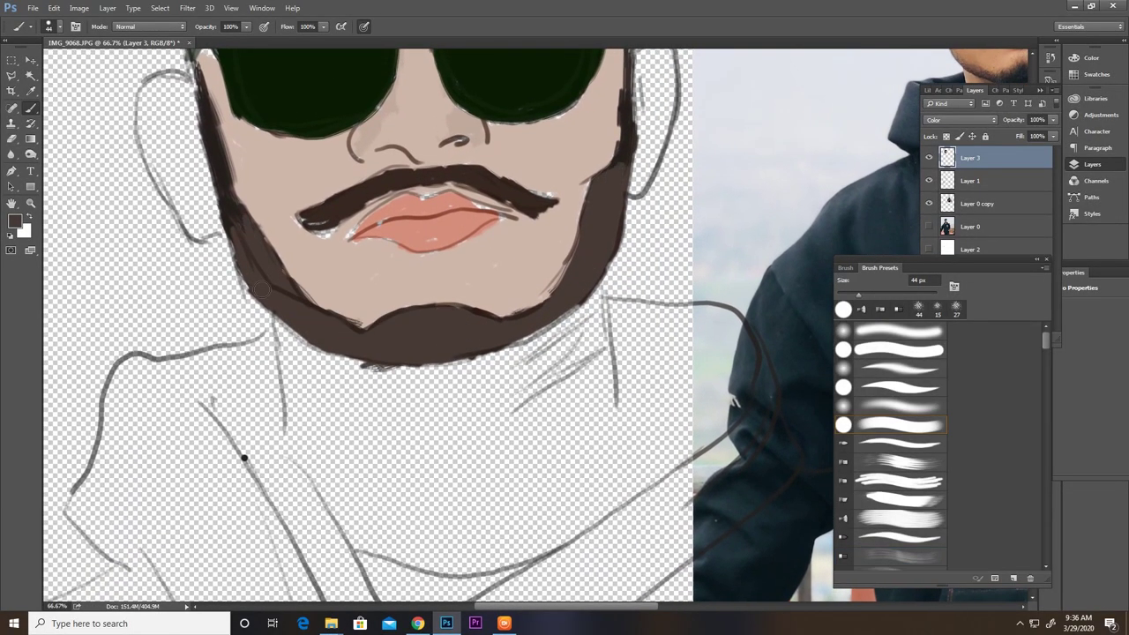
pyautogui.moveTo(236, 231); pyautogui.dragTo(253, 292)
# Step: Thicken the mustache's top edge, then eyedrop the skin tan as the brush colour
pyautogui.moveTo(439, 266); pyautogui.dragTo(420, 354)
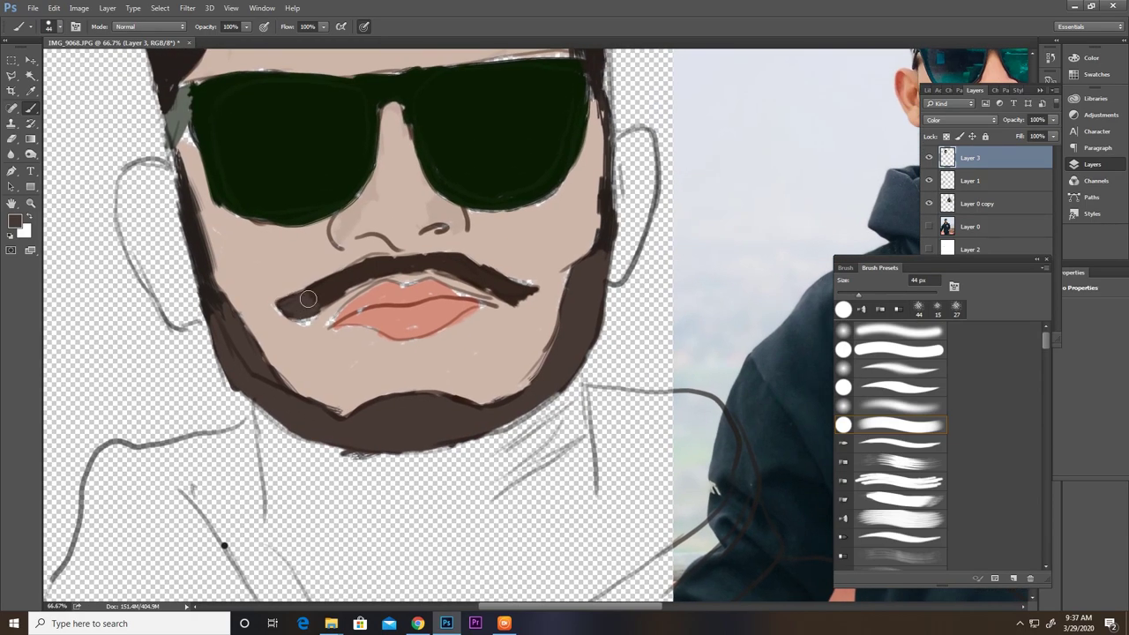
pyautogui.moveTo(339, 285); pyautogui.dragTo(438, 262)
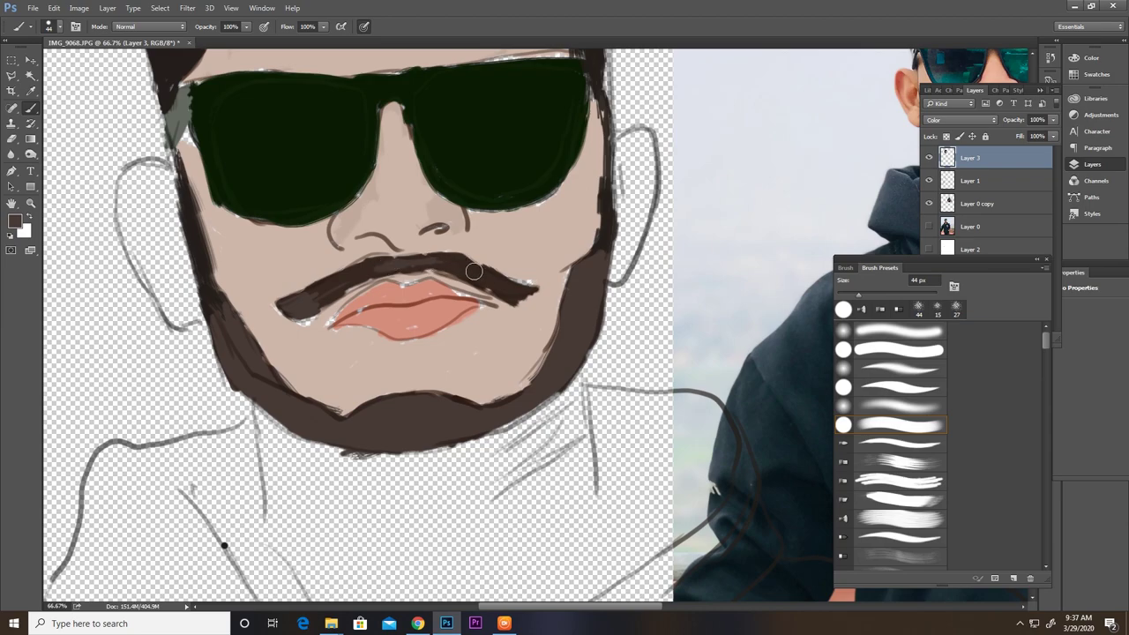
pyautogui.press('i')
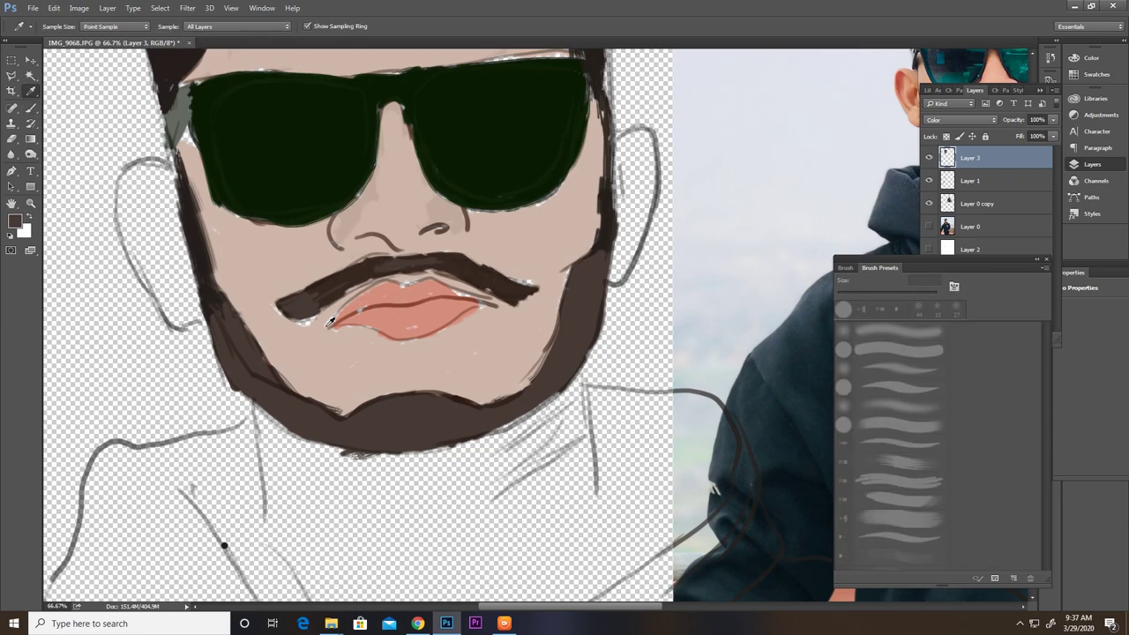
pyautogui.press('b')
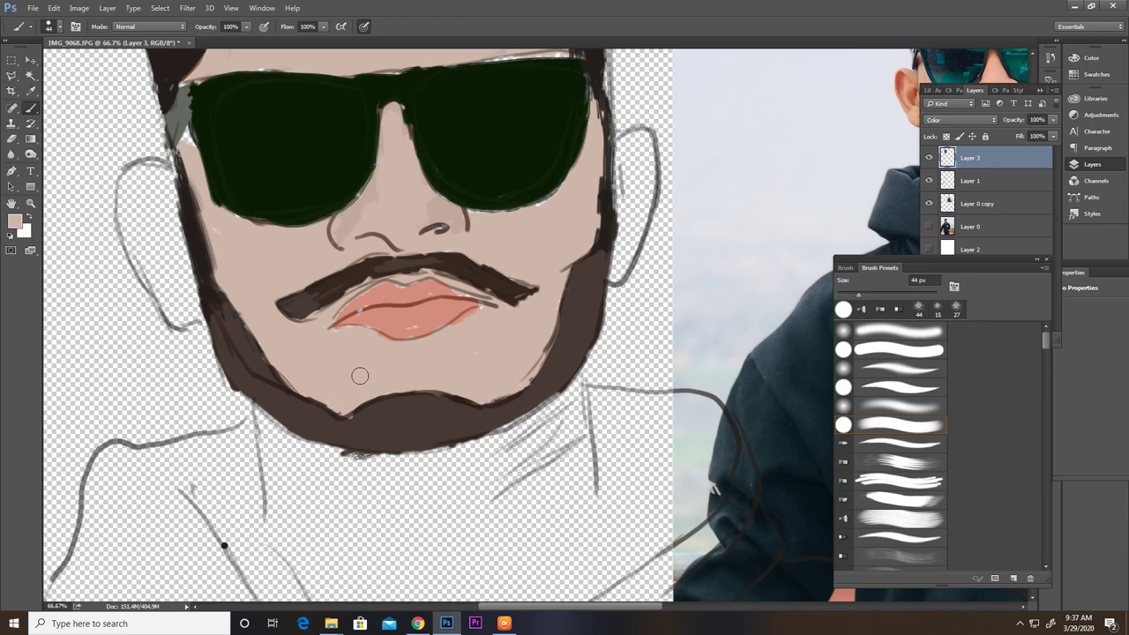
# Step: Hide and re-show Layer 1 to check the painted colours
pyautogui.click(929, 180)
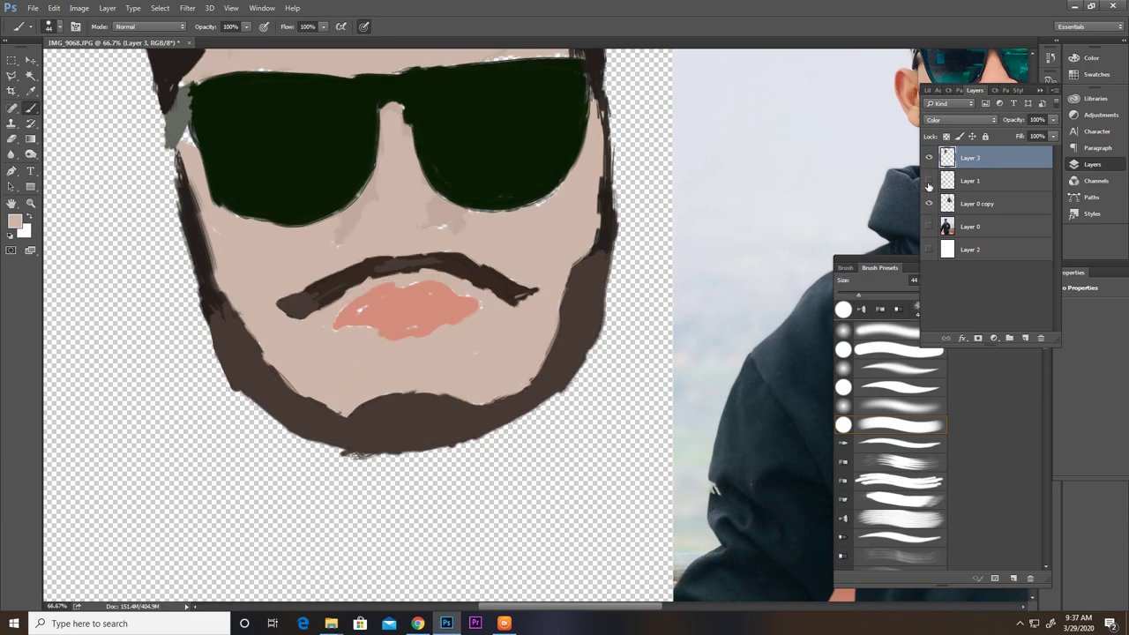
pyautogui.click(930, 182)
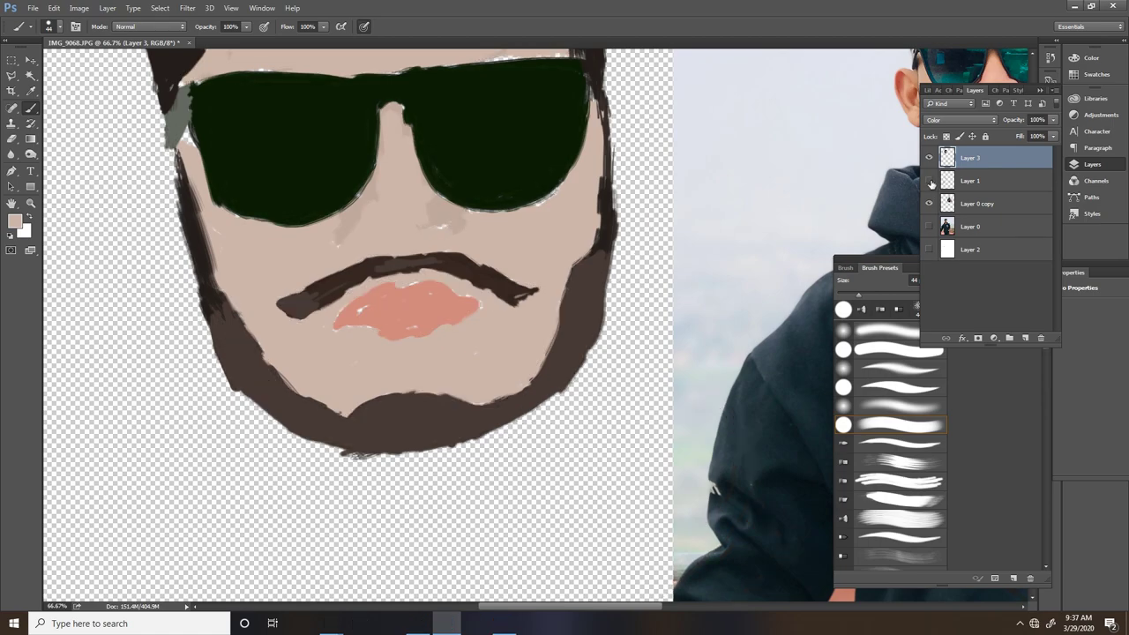
pyautogui.click(928, 184)
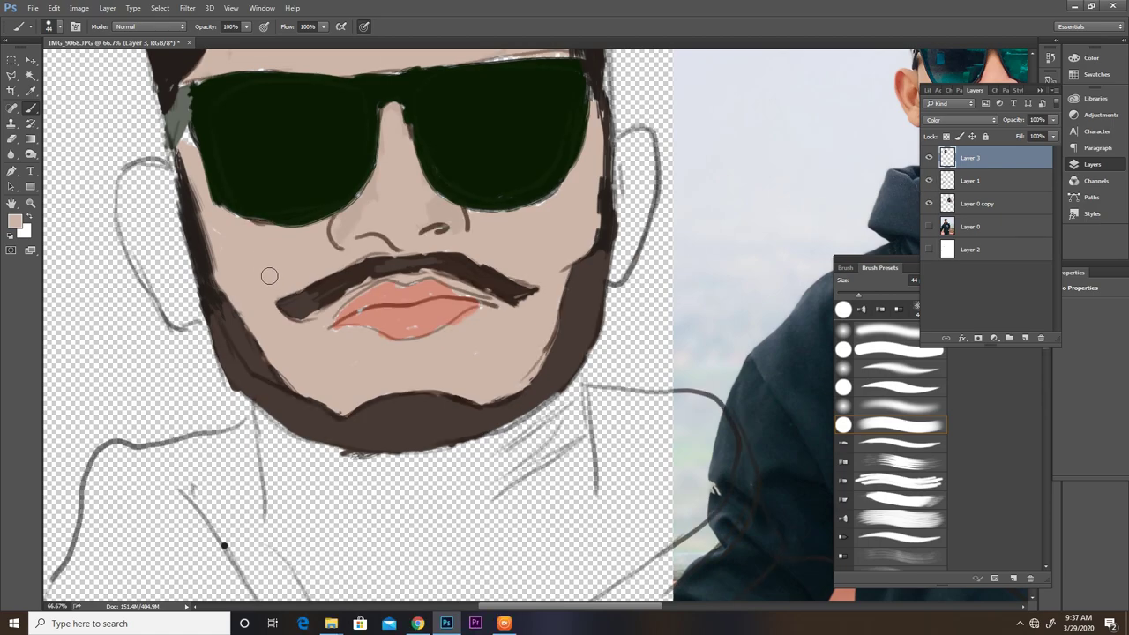
# Step: Fill both ears with the tan skin tone, then scroll down to the neck
pyautogui.moveTo(165, 278)
pyautogui.mouseDown()
pyautogui.moveTo(170, 176)
pyautogui.moveTo(133, 207)
pyautogui.moveTo(163, 300)
pyautogui.moveTo(165, 277)
pyautogui.moveTo(183, 315)
pyautogui.moveTo(166, 201)
pyautogui.moveTo(173, 225)
pyautogui.mouseUp()
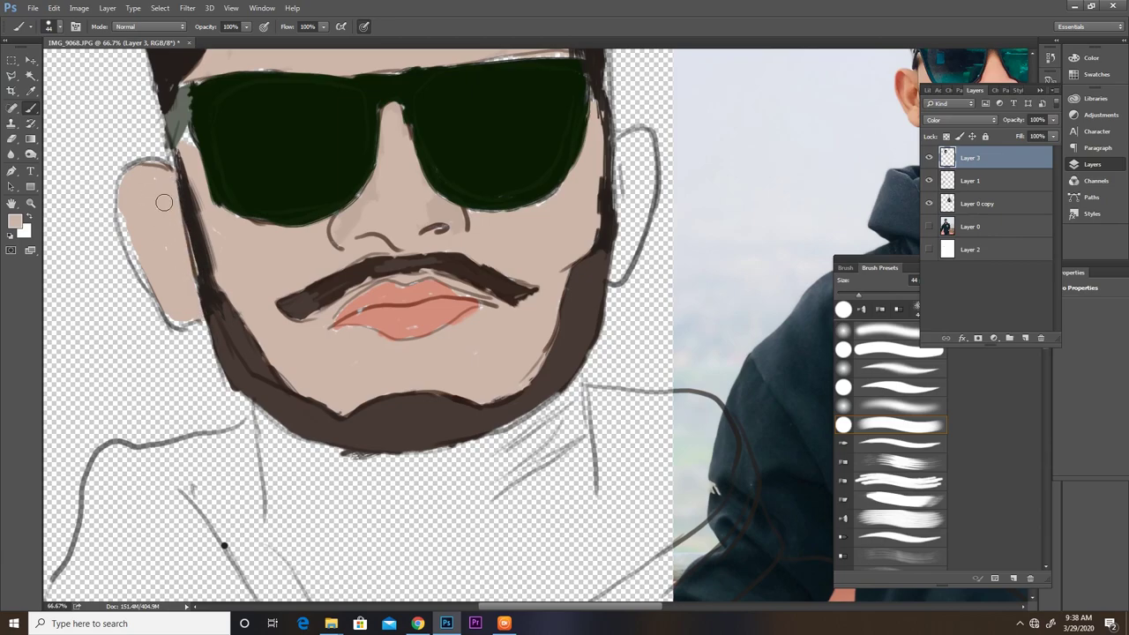
pyautogui.moveTo(631, 158)
pyautogui.mouseDown()
pyautogui.moveTo(635, 141)
pyautogui.moveTo(648, 181)
pyautogui.moveTo(617, 199)
pyautogui.moveTo(648, 163)
pyautogui.moveTo(623, 231)
pyautogui.mouseUp()
pyautogui.moveTo(618, 270); pyautogui.dragTo(633, 226)
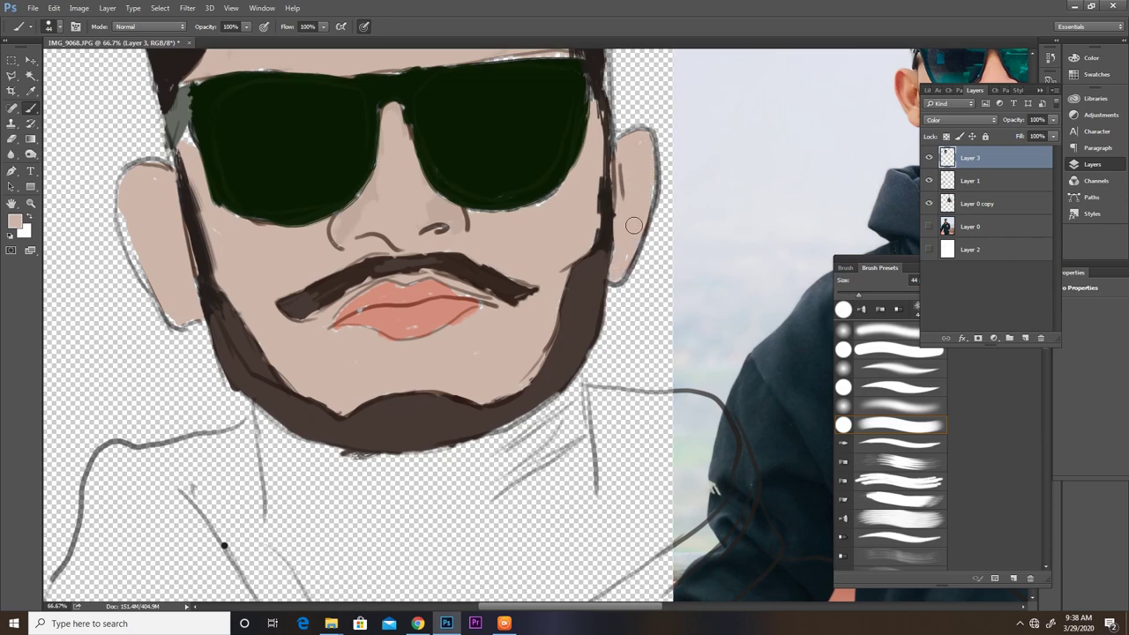
pyautogui.scroll(-3, 527, 405)
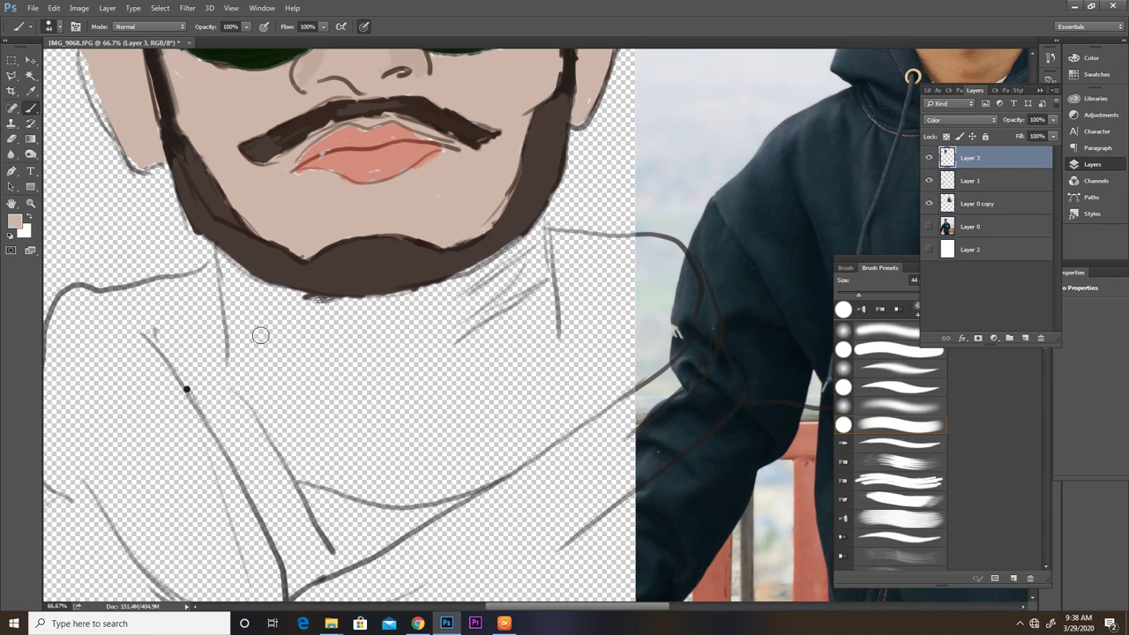
# Step: Switch to a darker brown and hatch strokes under the jaw and down the neck
pyautogui.click(14, 221)
pyautogui.moveTo(221, 139); pyautogui.dragTo(176, 131)
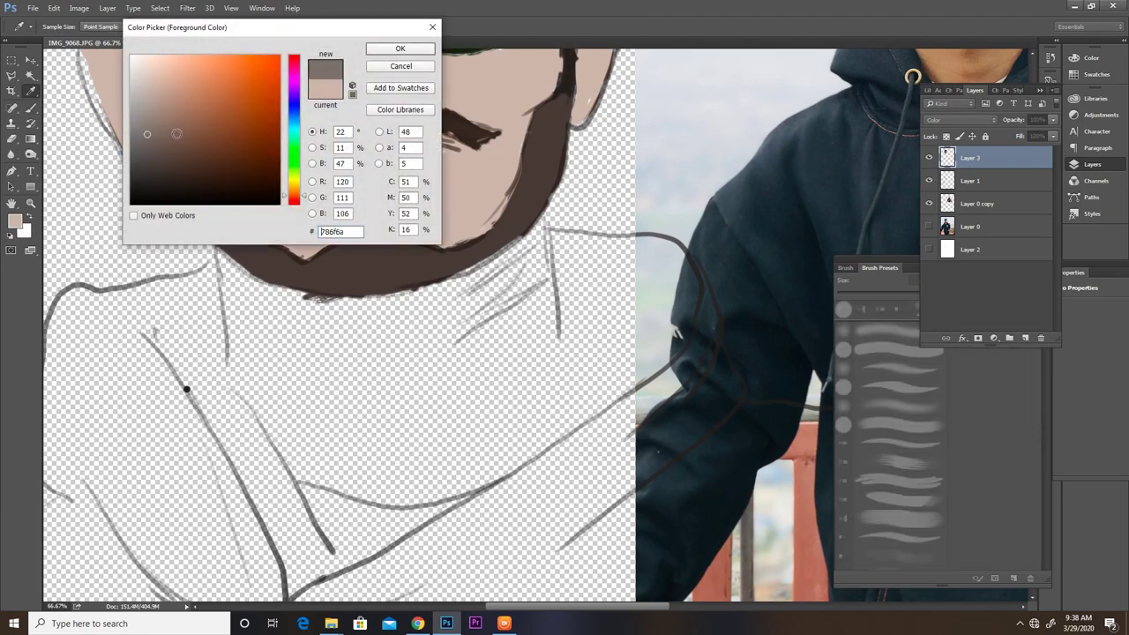
pyautogui.click(400, 48)
pyautogui.moveTo(457, 330); pyautogui.dragTo(522, 281)
pyautogui.moveTo(467, 308)
pyautogui.mouseDown()
pyautogui.moveTo(528, 263)
pyautogui.moveTo(517, 254)
pyautogui.moveTo(552, 265)
pyautogui.moveTo(557, 322)
pyautogui.mouseUp()
pyautogui.moveTo(534, 252)
pyautogui.mouseDown()
pyautogui.moveTo(525, 311)
pyautogui.moveTo(499, 264)
pyautogui.mouseUp()
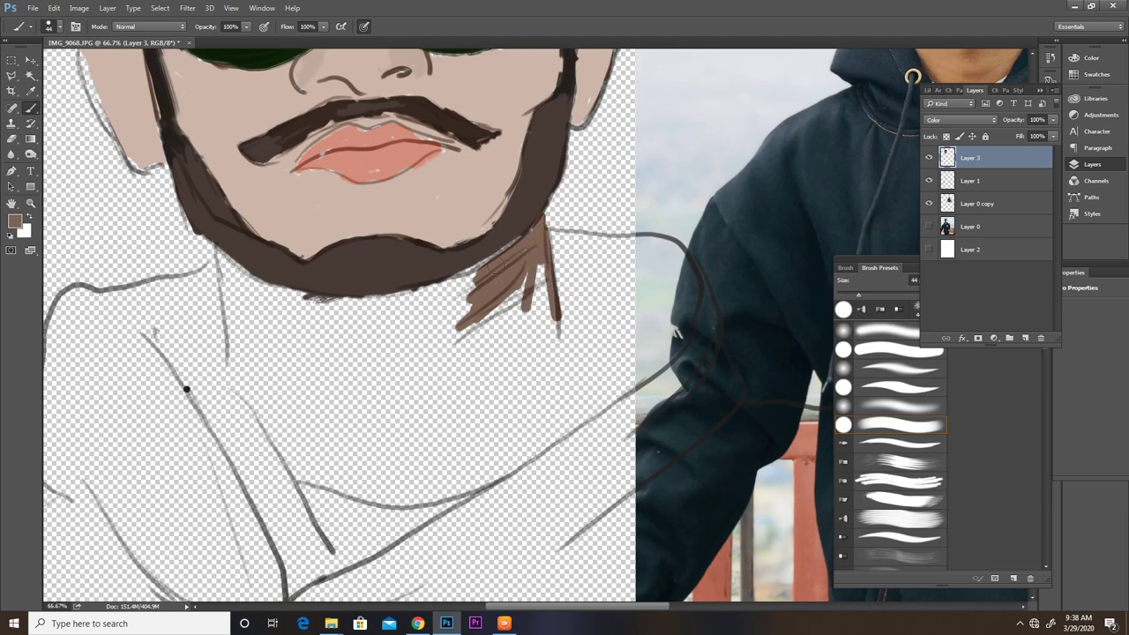
# Step: Enlarge the brush to 102 px
pyautogui.click(915, 310)
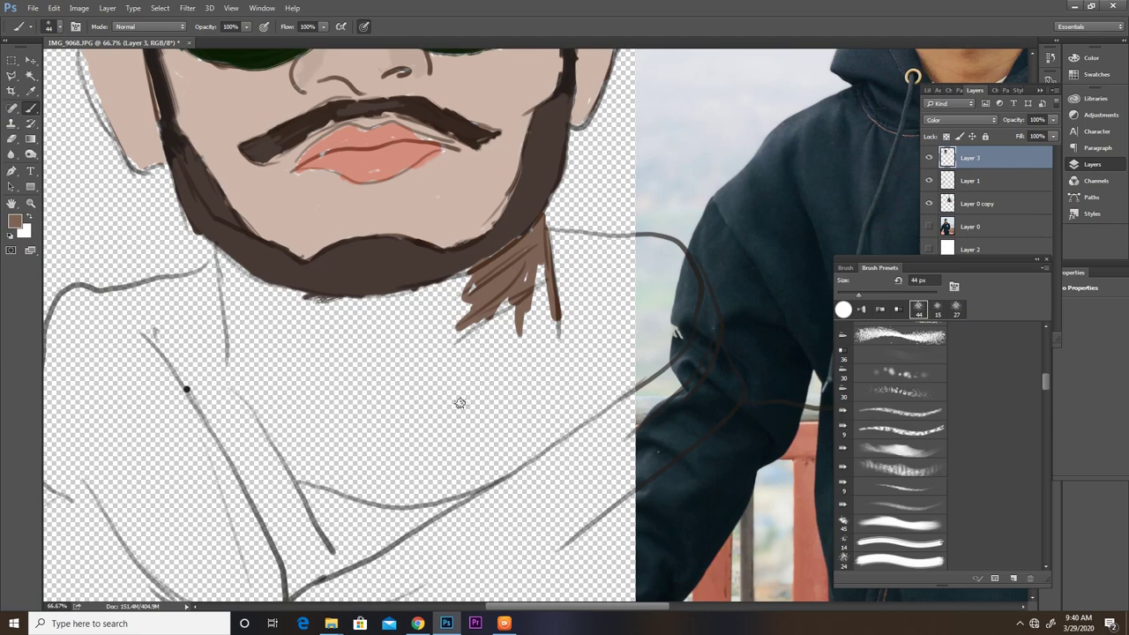
pyautogui.hscroll(-3, 459, 404)
pyautogui.scroll(2, 576, 361)
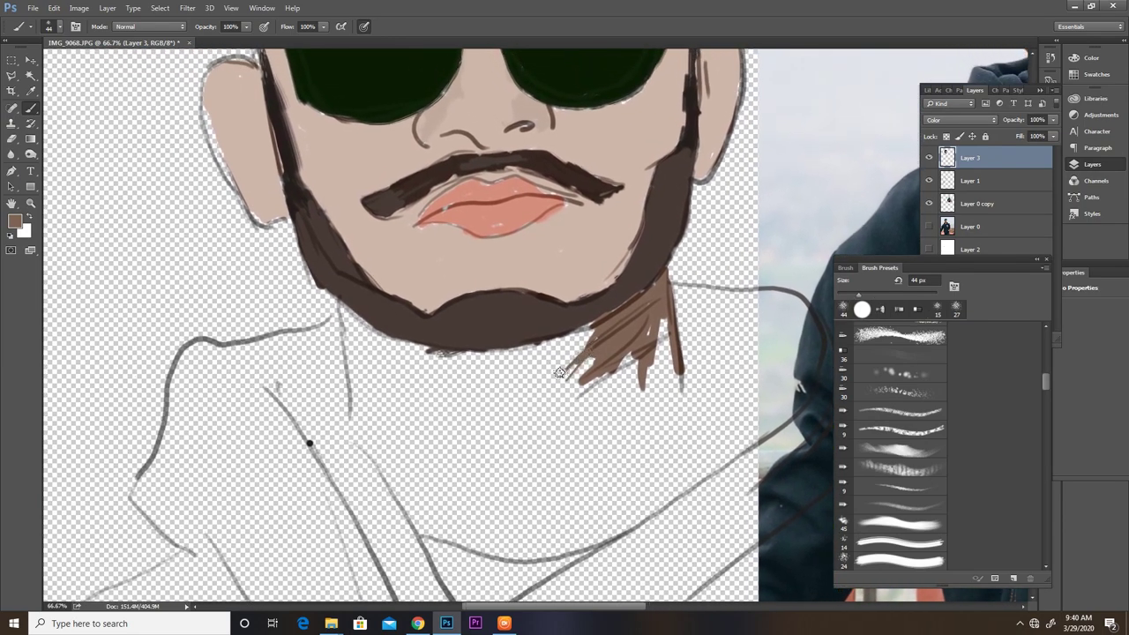
pyautogui.rightClick(564, 369)
pyautogui.moveTo(640, 399); pyautogui.dragTo(657, 400)
pyautogui.click(617, 353)
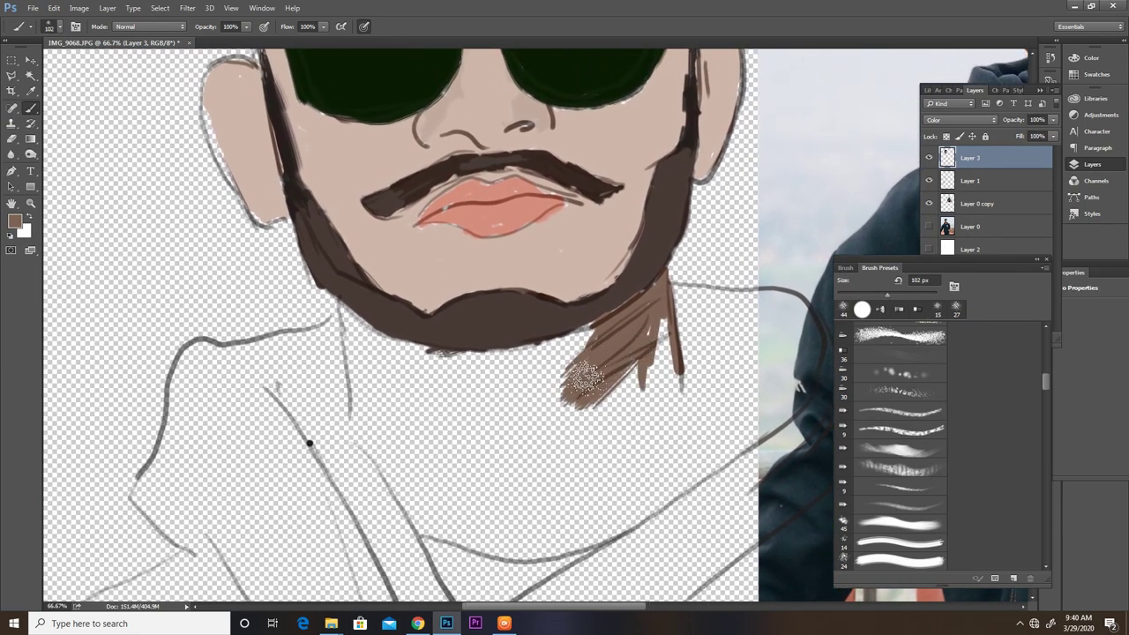
# Step: Fill the neck with solid medium brown down to the collar lines
pyautogui.moveTo(617, 344)
pyautogui.mouseDown()
pyautogui.moveTo(565, 397)
pyautogui.moveTo(589, 356)
pyautogui.mouseUp()
pyautogui.moveTo(653, 309)
pyautogui.mouseDown()
pyautogui.moveTo(644, 388)
pyautogui.moveTo(661, 388)
pyautogui.moveTo(648, 454)
pyautogui.mouseUp()
pyautogui.moveTo(653, 362)
pyautogui.mouseDown()
pyautogui.moveTo(675, 450)
pyautogui.moveTo(674, 489)
pyautogui.moveTo(653, 508)
pyautogui.moveTo(621, 498)
pyautogui.moveTo(587, 333)
pyautogui.moveTo(547, 375)
pyautogui.moveTo(538, 361)
pyautogui.moveTo(467, 378)
pyautogui.moveTo(520, 370)
pyautogui.moveTo(460, 367)
pyautogui.moveTo(512, 366)
pyautogui.moveTo(626, 449)
pyautogui.moveTo(649, 331)
pyautogui.mouseUp()
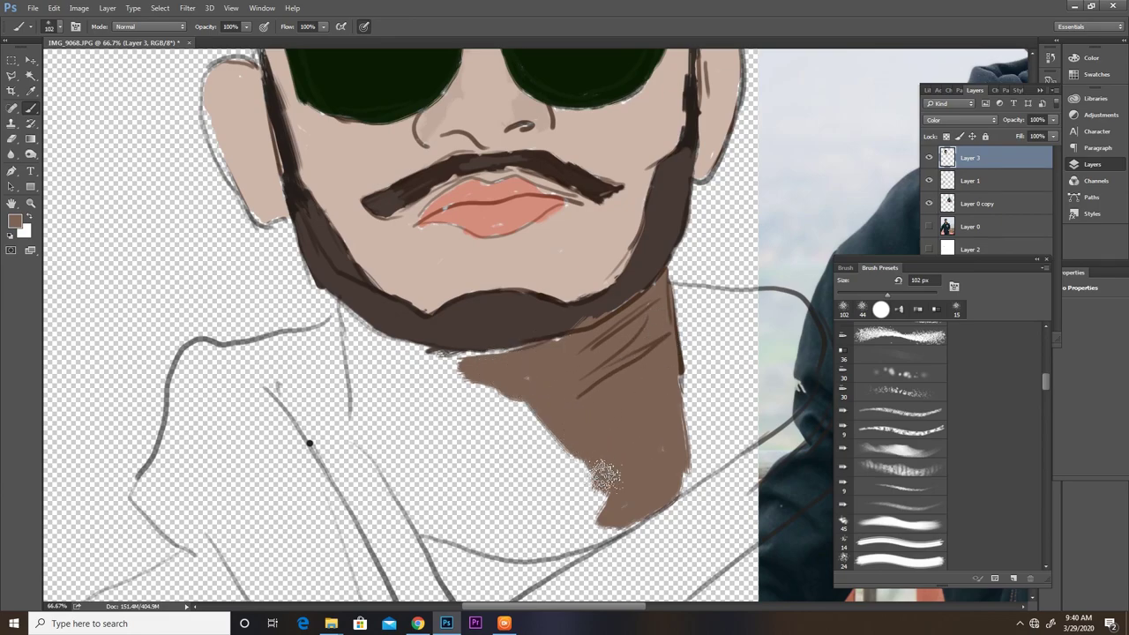
pyautogui.moveTo(605, 471)
pyautogui.mouseDown()
pyautogui.moveTo(471, 370)
pyautogui.moveTo(479, 361)
pyautogui.moveTo(441, 353)
pyautogui.moveTo(577, 487)
pyautogui.moveTo(587, 483)
pyautogui.moveTo(600, 533)
pyautogui.moveTo(547, 520)
pyautogui.moveTo(507, 431)
pyautogui.moveTo(348, 319)
pyautogui.moveTo(529, 462)
pyautogui.moveTo(541, 449)
pyautogui.moveTo(457, 381)
pyautogui.mouseUp()
# Step: Paint a lighter brown diagonal shading band down the neck
pyautogui.click(15, 221)
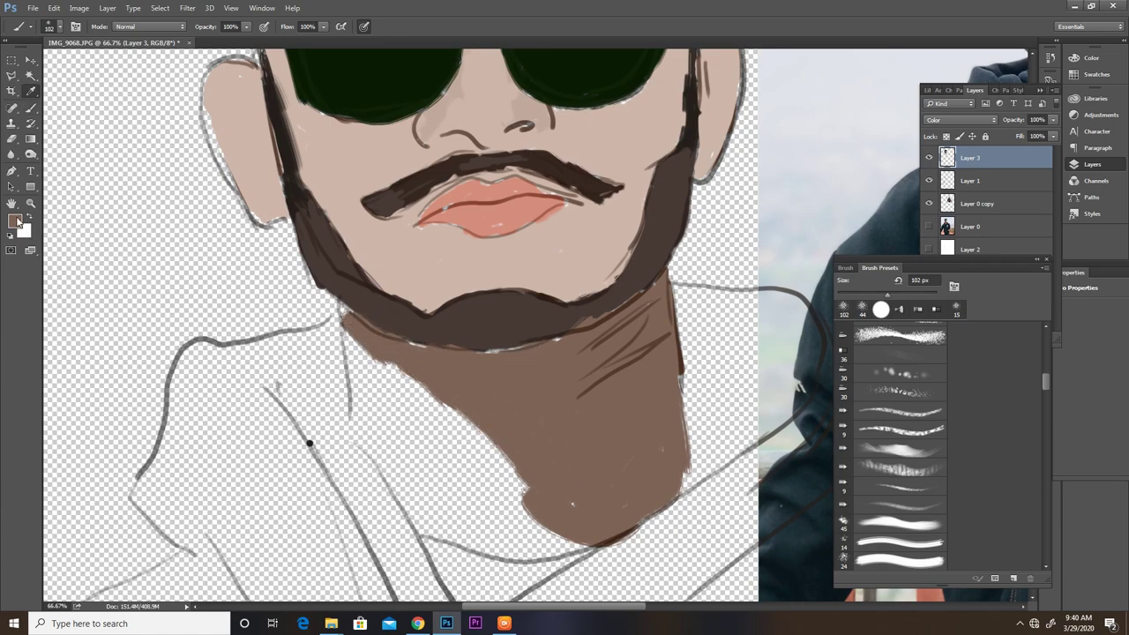
pyautogui.click(166, 126)
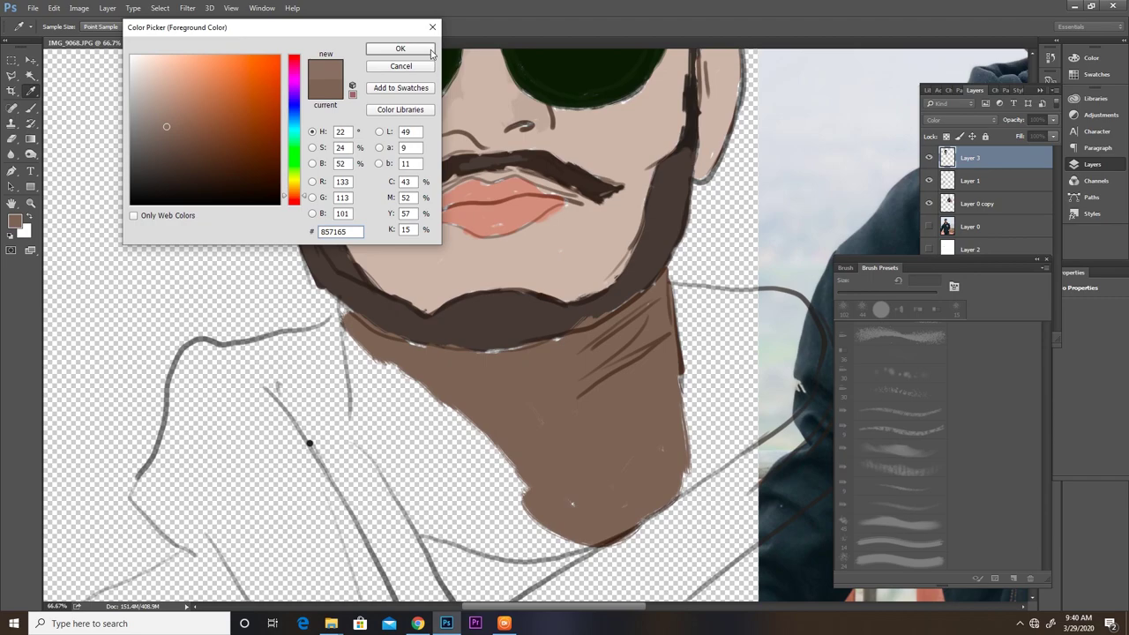
pyautogui.click(431, 50)
pyautogui.moveTo(381, 349)
pyautogui.mouseDown()
pyautogui.moveTo(371, 406)
pyautogui.moveTo(362, 353)
pyautogui.moveTo(458, 432)
pyautogui.mouseUp()
pyautogui.moveTo(432, 397); pyautogui.dragTo(507, 468)
pyautogui.moveTo(468, 432)
pyautogui.mouseDown()
pyautogui.moveTo(529, 501)
pyautogui.moveTo(353, 392)
pyautogui.moveTo(410, 512)
pyautogui.moveTo(392, 414)
pyautogui.moveTo(467, 459)
pyautogui.moveTo(424, 468)
pyautogui.moveTo(424, 538)
pyautogui.moveTo(494, 538)
pyautogui.moveTo(473, 480)
pyautogui.moveTo(498, 498)
pyautogui.moveTo(511, 538)
pyautogui.moveTo(578, 532)
pyautogui.moveTo(553, 519)
pyautogui.moveTo(497, 535)
pyautogui.moveTo(584, 529)
pyautogui.moveTo(519, 549)
pyautogui.mouseUp()
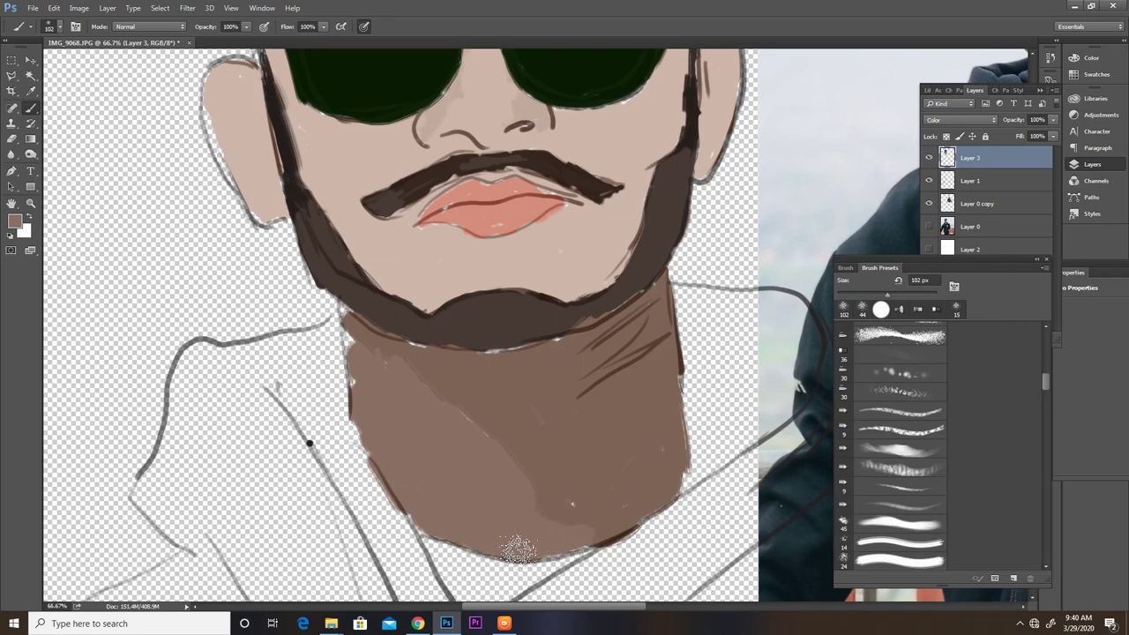
# Step: Fill the neck's left edge with brown and reposition the view around the neck
pyautogui.moveTo(377, 398)
pyautogui.mouseDown()
pyautogui.moveTo(348, 335)
pyautogui.moveTo(373, 364)
pyautogui.mouseUp()
pyautogui.moveTo(372, 363); pyautogui.dragTo(351, 331)
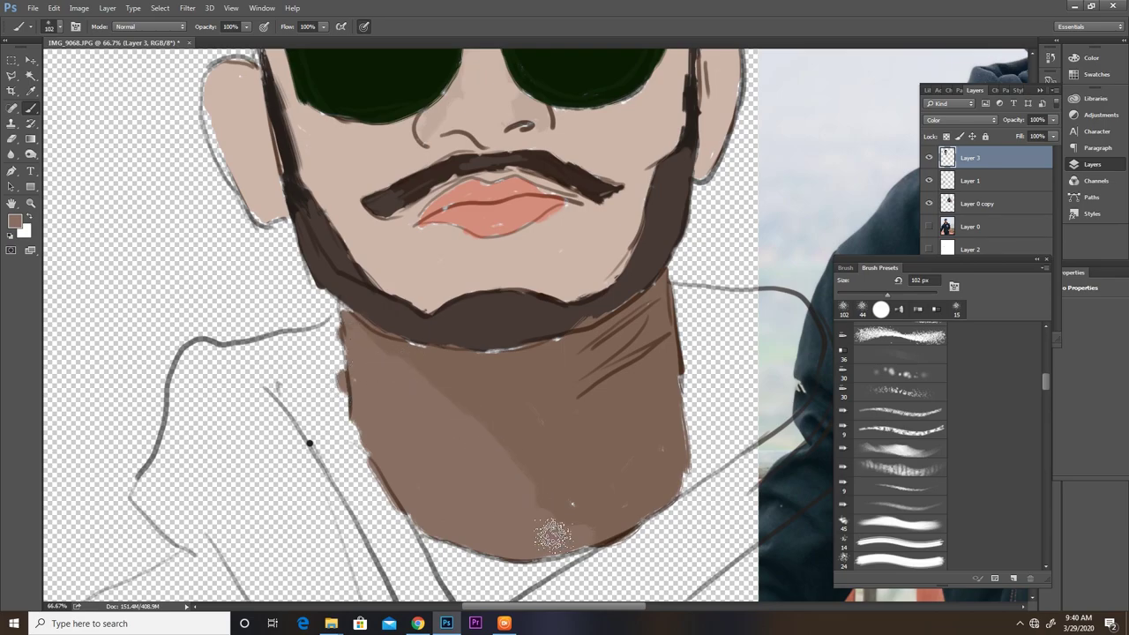
pyautogui.scroll(-2, 552, 534)
pyautogui.scroll(-2, 530, 441)
pyautogui.hscroll(2, 599, 264)
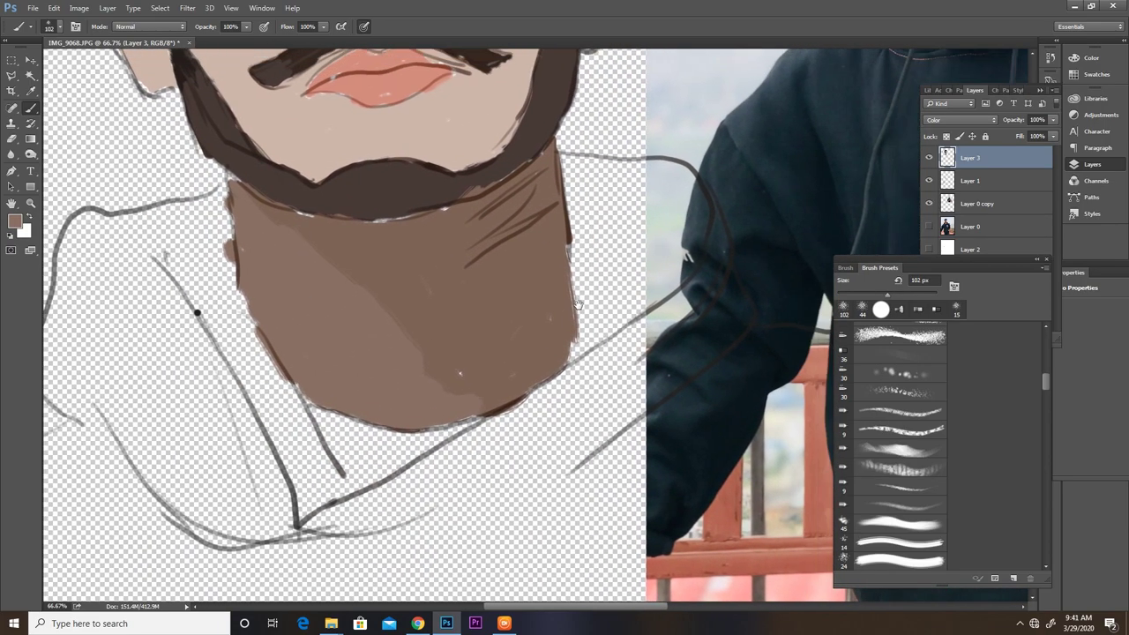
pyautogui.moveTo(577, 304)
pyautogui.mouseDown()
pyautogui.moveTo(461, 448)
pyautogui.moveTo(710, 290)
pyautogui.moveTo(779, 349)
pyautogui.mouseUp()
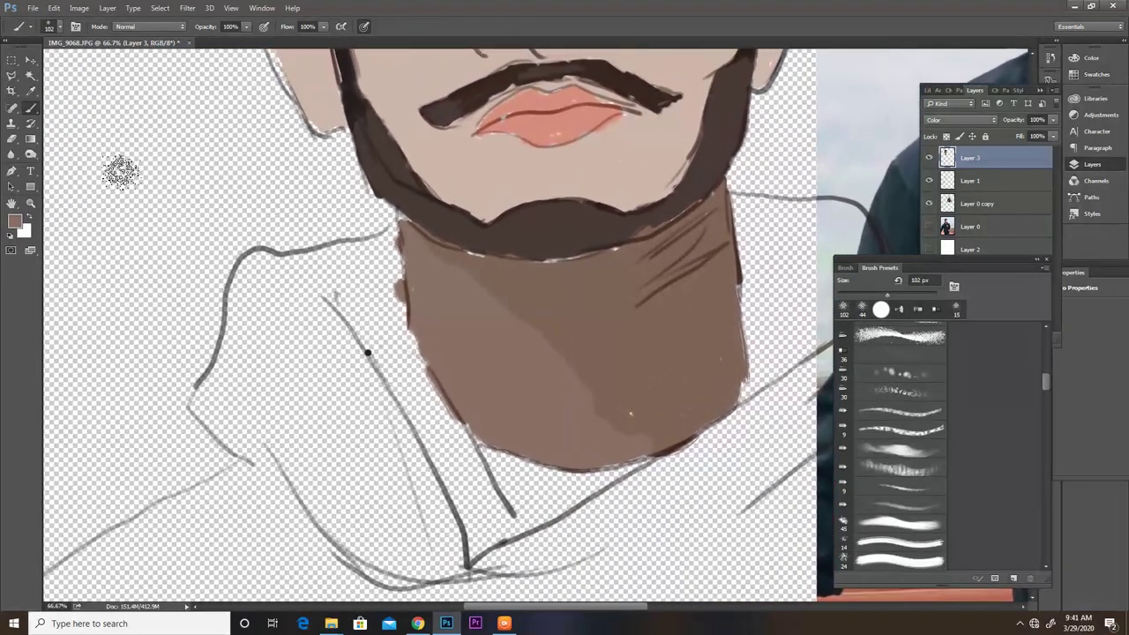
# Step: Set the foreground colour to bright yellow
pyautogui.click(16, 222)
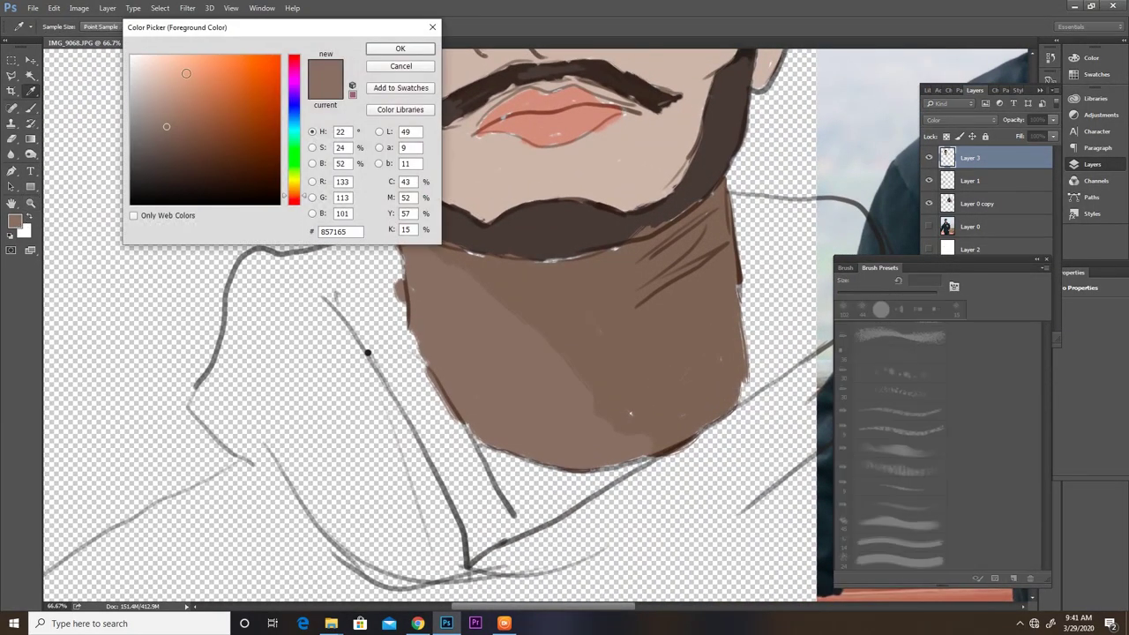
pyautogui.moveTo(290, 187); pyautogui.dragTo(297, 187)
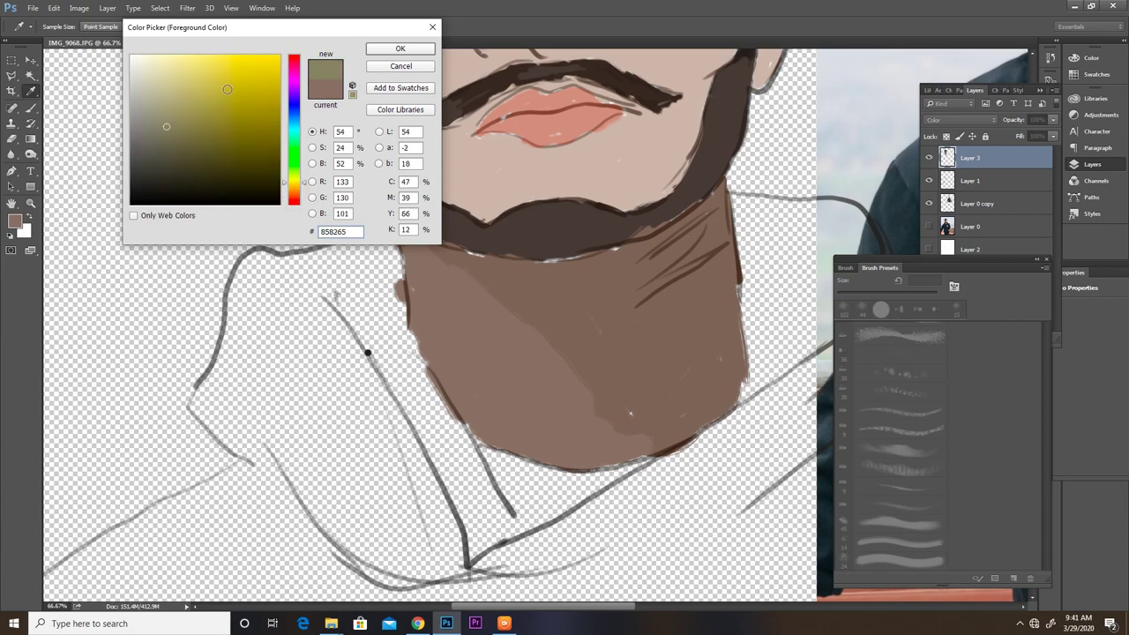
pyautogui.moveTo(227, 89); pyautogui.dragTo(269, 64)
pyautogui.click(400, 49)
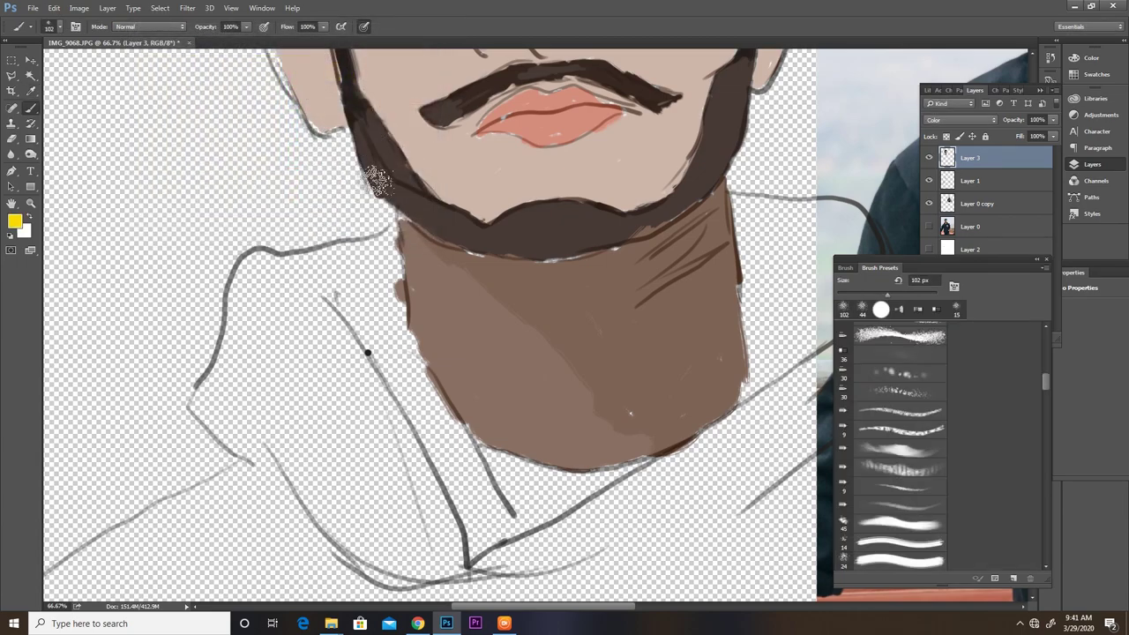
# Step: Paint the hoodie collar, shoulders and gaps beside the neck yellow
pyautogui.moveTo(370, 259)
pyautogui.mouseDown()
pyautogui.moveTo(390, 315)
pyautogui.moveTo(391, 259)
pyautogui.moveTo(327, 252)
pyautogui.moveTo(347, 247)
pyautogui.moveTo(273, 263)
pyautogui.moveTo(206, 411)
pyautogui.moveTo(235, 446)
pyautogui.moveTo(235, 408)
pyautogui.moveTo(277, 290)
pyautogui.moveTo(285, 368)
pyautogui.mouseUp()
pyautogui.moveTo(313, 285)
pyautogui.mouseDown()
pyautogui.moveTo(353, 290)
pyautogui.moveTo(411, 353)
pyautogui.moveTo(425, 394)
pyautogui.moveTo(383, 391)
pyautogui.moveTo(398, 365)
pyautogui.moveTo(353, 320)
pyautogui.moveTo(335, 351)
pyautogui.moveTo(283, 378)
pyautogui.moveTo(308, 473)
pyautogui.moveTo(343, 436)
pyautogui.moveTo(320, 385)
pyautogui.moveTo(379, 461)
pyautogui.moveTo(396, 433)
pyautogui.moveTo(318, 474)
pyautogui.moveTo(388, 555)
pyautogui.moveTo(390, 479)
pyautogui.moveTo(434, 560)
pyautogui.moveTo(406, 517)
pyautogui.moveTo(458, 465)
pyautogui.moveTo(498, 467)
pyautogui.moveTo(490, 454)
pyautogui.moveTo(620, 480)
pyautogui.moveTo(537, 469)
pyautogui.moveTo(500, 503)
pyautogui.moveTo(537, 479)
pyautogui.moveTo(657, 485)
pyautogui.moveTo(365, 494)
pyautogui.moveTo(461, 462)
pyautogui.moveTo(454, 456)
pyautogui.moveTo(493, 380)
pyautogui.moveTo(479, 365)
pyautogui.moveTo(479, 222)
pyautogui.moveTo(521, 239)
pyautogui.moveTo(487, 243)
pyautogui.moveTo(517, 239)
pyautogui.moveTo(579, 299)
pyautogui.moveTo(522, 257)
pyautogui.moveTo(540, 236)
pyautogui.moveTo(596, 264)
pyautogui.moveTo(537, 294)
pyautogui.moveTo(537, 330)
pyautogui.moveTo(495, 351)
pyautogui.moveTo(550, 287)
pyautogui.moveTo(506, 331)
pyautogui.moveTo(540, 378)
pyautogui.mouseUp()
pyautogui.moveTo(573, 421)
pyautogui.mouseDown()
pyautogui.moveTo(521, 434)
pyautogui.moveTo(507, 417)
pyautogui.moveTo(496, 466)
pyautogui.mouseUp()
pyautogui.moveTo(539, 516)
pyautogui.mouseDown()
pyautogui.moveTo(433, 427)
pyautogui.moveTo(381, 408)
pyautogui.mouseUp()
pyautogui.moveTo(353, 318)
pyautogui.mouseDown()
pyautogui.moveTo(328, 298)
pyautogui.moveTo(264, 353)
pyautogui.moveTo(221, 370)
pyautogui.moveTo(336, 426)
pyautogui.mouseUp()
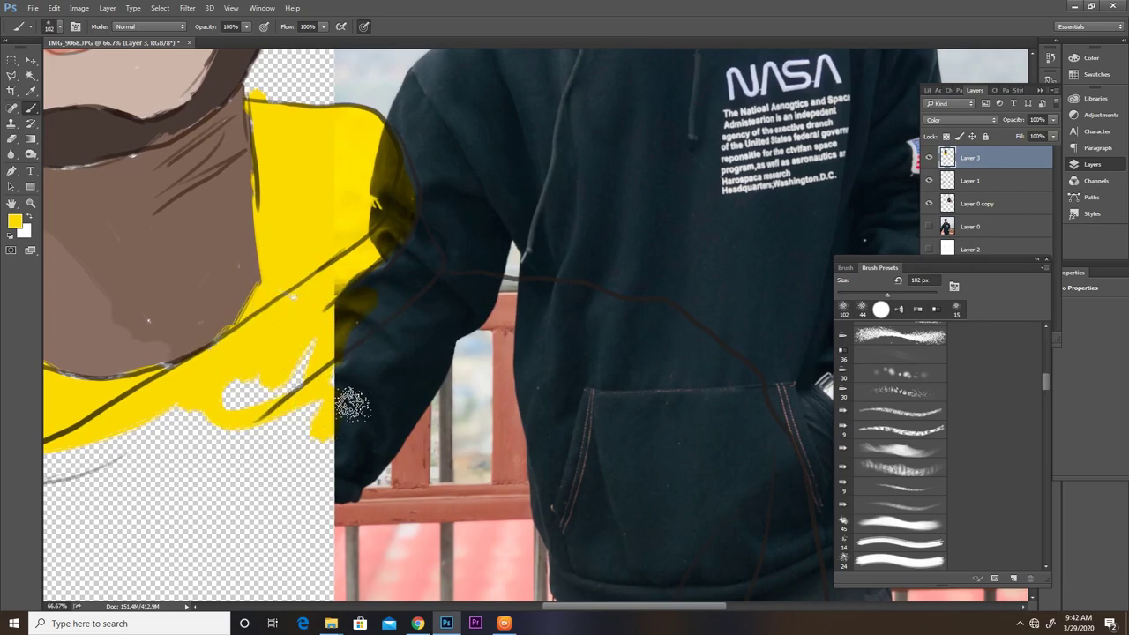
pyautogui.hotkey('ctrl', '-')
# Step: Zoom out, set a 436 px brush and paint yellow across the hoodie
pyautogui.hotkey('ctrl', '-')
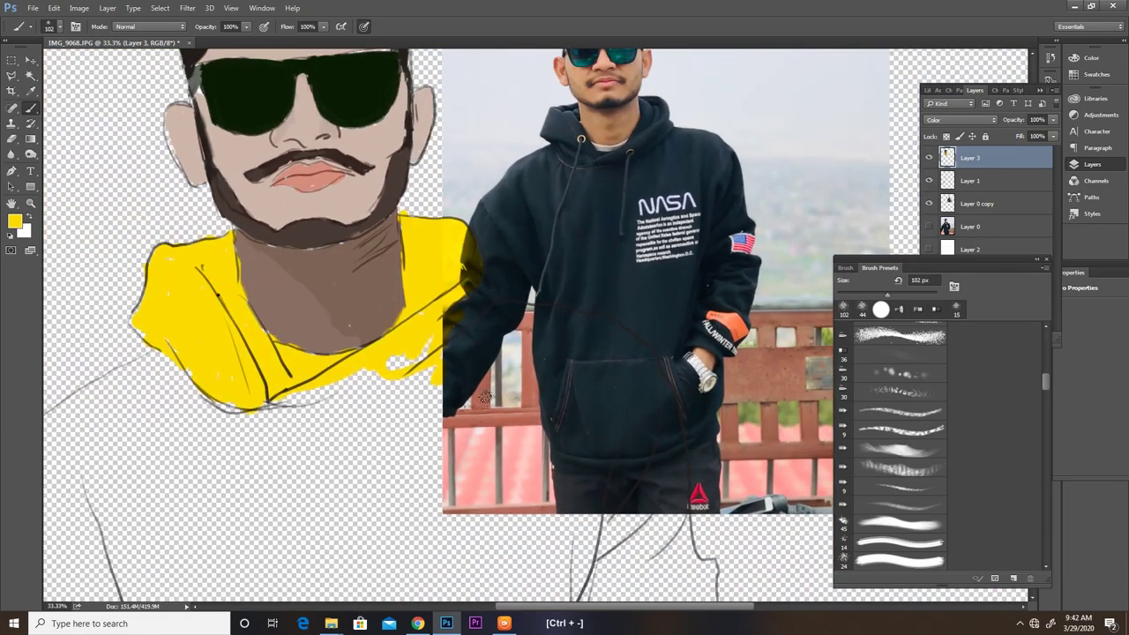
pyautogui.hotkey('ctrl', '-')
pyautogui.hotkey('ctrl', '-')
pyautogui.hotkey('ctrl', '-')
pyautogui.hotkey('ctrl', '-')
pyautogui.hotkey('ctrl', '-')
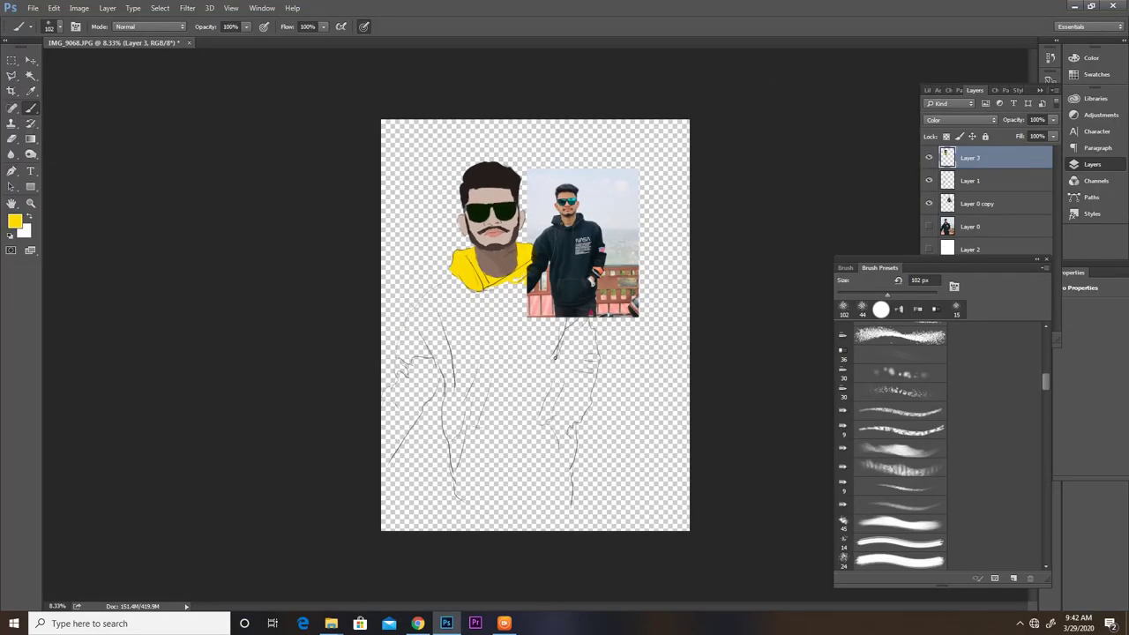
pyautogui.rightClick(582, 407)
pyautogui.press('Return')
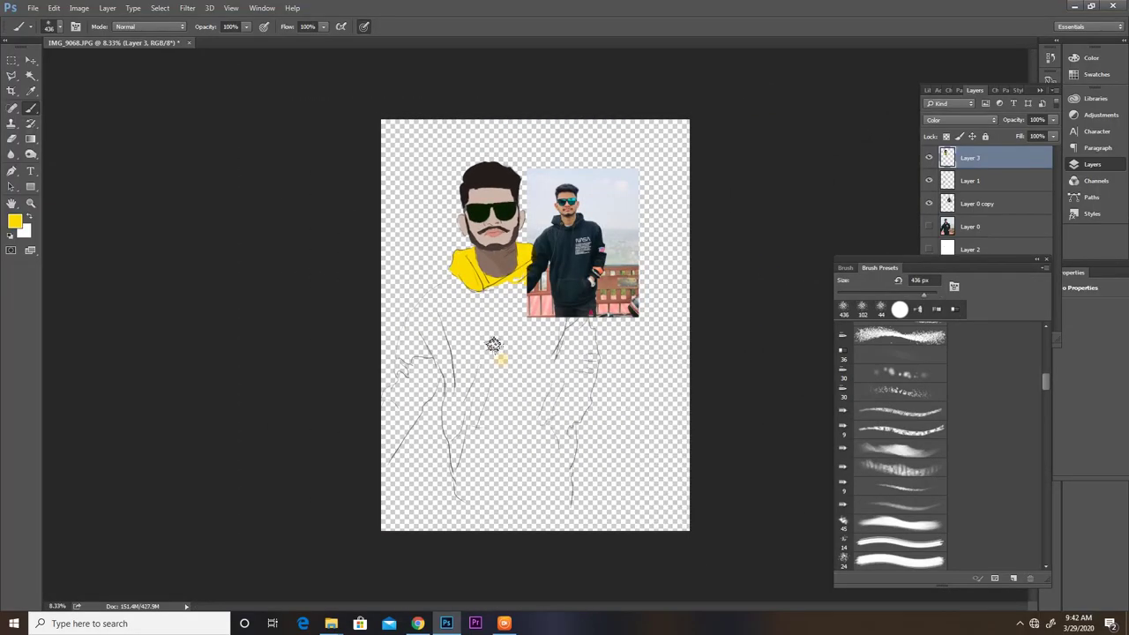
pyautogui.moveTo(504, 360)
pyautogui.mouseDown()
pyautogui.moveTo(431, 306)
pyautogui.moveTo(427, 381)
pyautogui.moveTo(483, 322)
pyautogui.moveTo(477, 447)
pyautogui.moveTo(486, 473)
pyautogui.moveTo(517, 484)
pyautogui.moveTo(537, 429)
pyautogui.moveTo(506, 441)
pyautogui.moveTo(567, 466)
pyautogui.moveTo(569, 358)
pyautogui.moveTo(550, 403)
pyautogui.moveTo(582, 310)
pyautogui.mouseUp()
# Step: Undo the accidental layer move, reselect Layer 3, and paint the torso's right edge yellow
pyautogui.press('v')
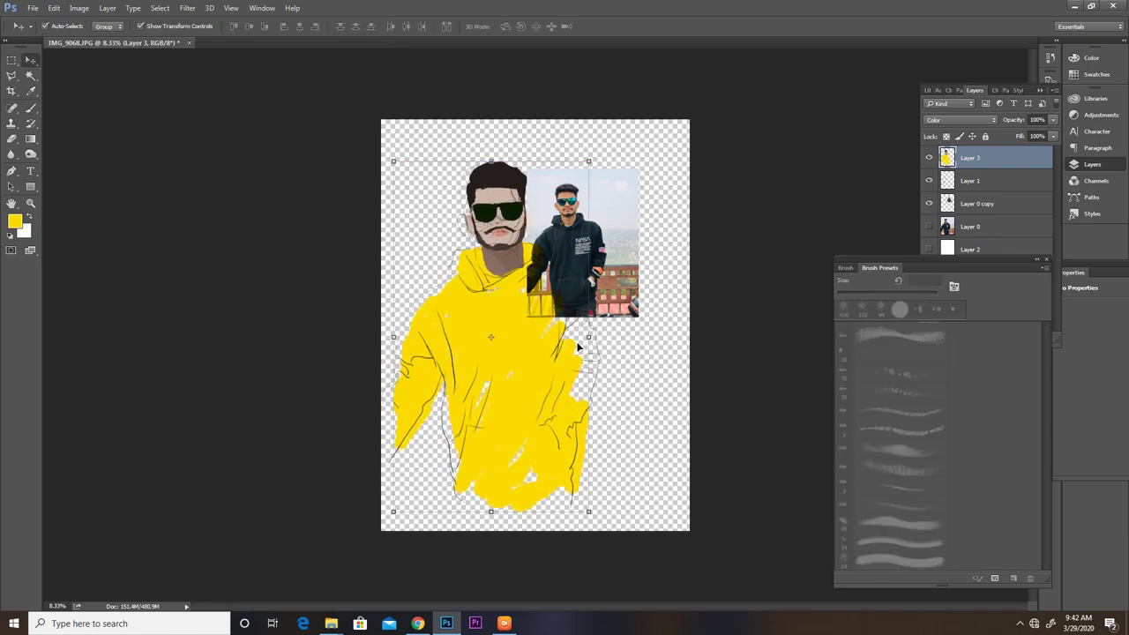
pyautogui.hotkey('ctrl', 'z')
pyautogui.click(608, 358)
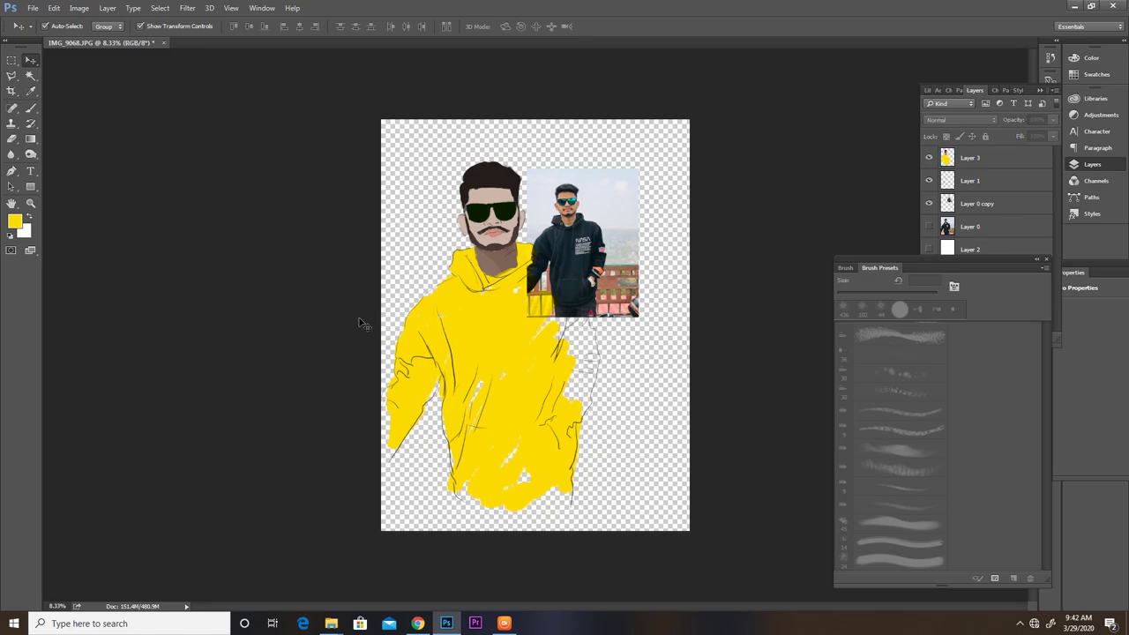
pyautogui.click(403, 349)
pyautogui.press('b')
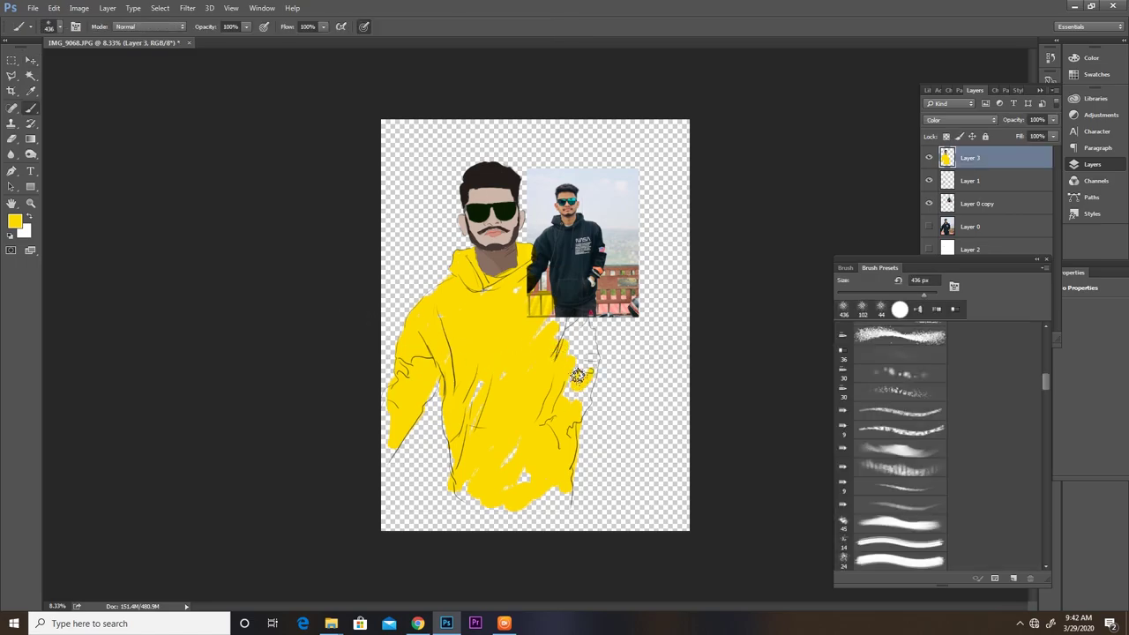
pyautogui.moveTo(583, 357)
pyautogui.mouseDown()
pyautogui.moveTo(581, 399)
pyautogui.moveTo(567, 269)
pyautogui.moveTo(555, 328)
pyautogui.moveTo(591, 368)
pyautogui.mouseUp()
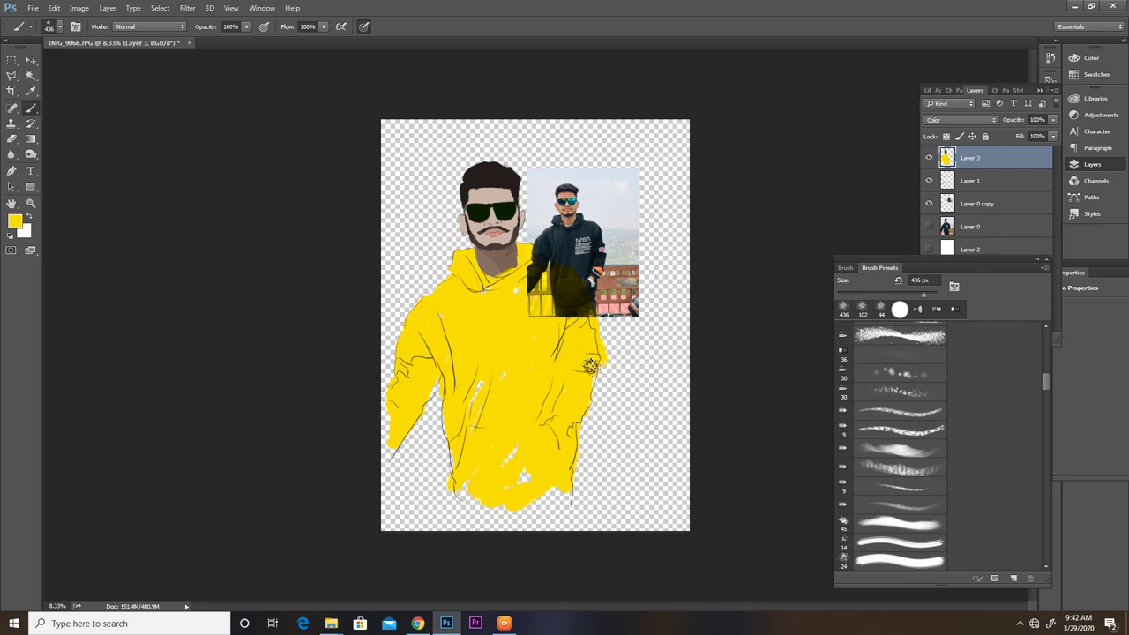
# Step: Cover the remaining white gaps in the hoodie's lower yellow near the hem
pyautogui.moveTo(570, 414); pyautogui.dragTo(517, 461)
pyautogui.moveTo(479, 380); pyautogui.dragTo(506, 456)
pyautogui.moveTo(506, 381); pyautogui.dragTo(502, 375)
# Step: Zoom in, shrink the brush to 69 px, and touch up the hoodie yellow
pyautogui.hotkey('ctrl', '=')
pyautogui.hotkey('ctrl', '=')
pyautogui.hotkey('ctrl', '=')
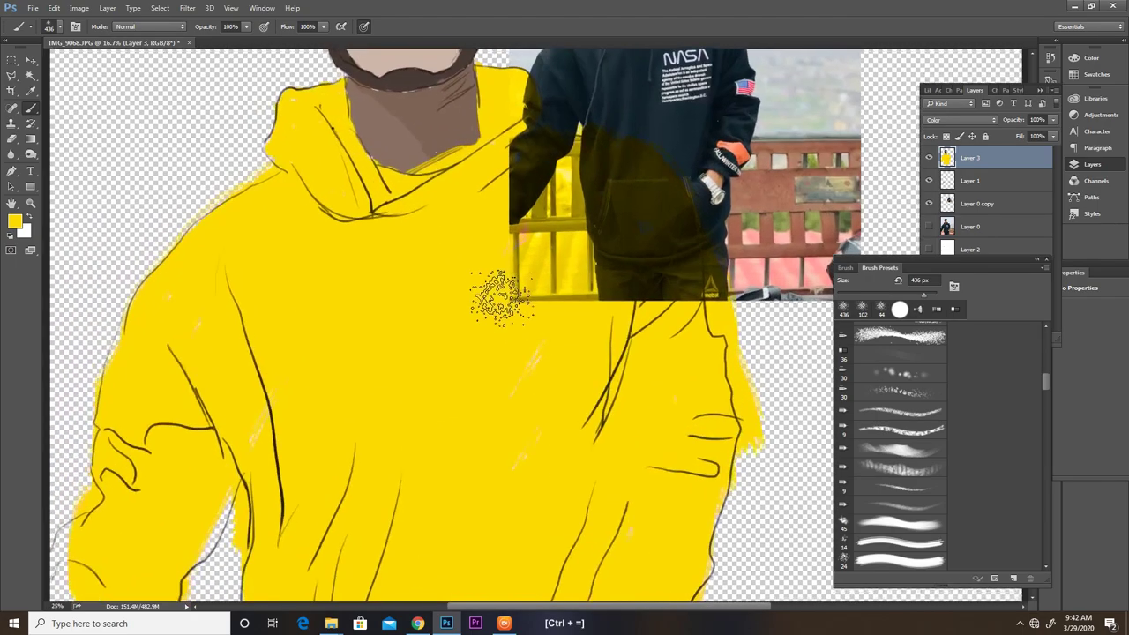
pyautogui.hotkey('ctrl', '=')
pyautogui.moveTo(448, 317); pyautogui.dragTo(576, 561)
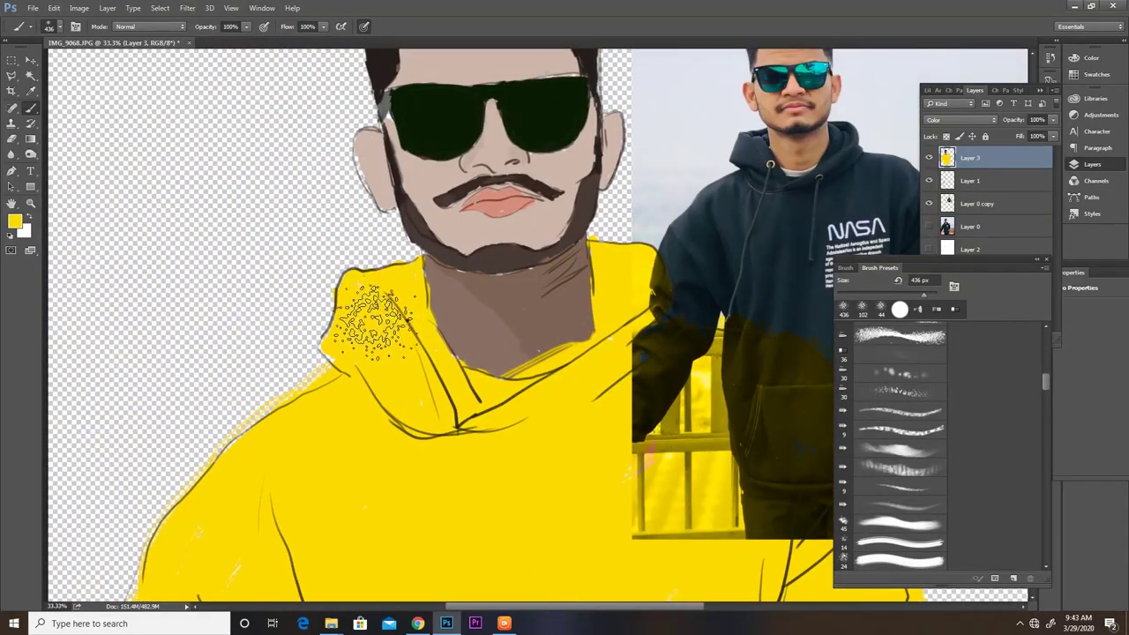
pyautogui.rightClick(434, 340)
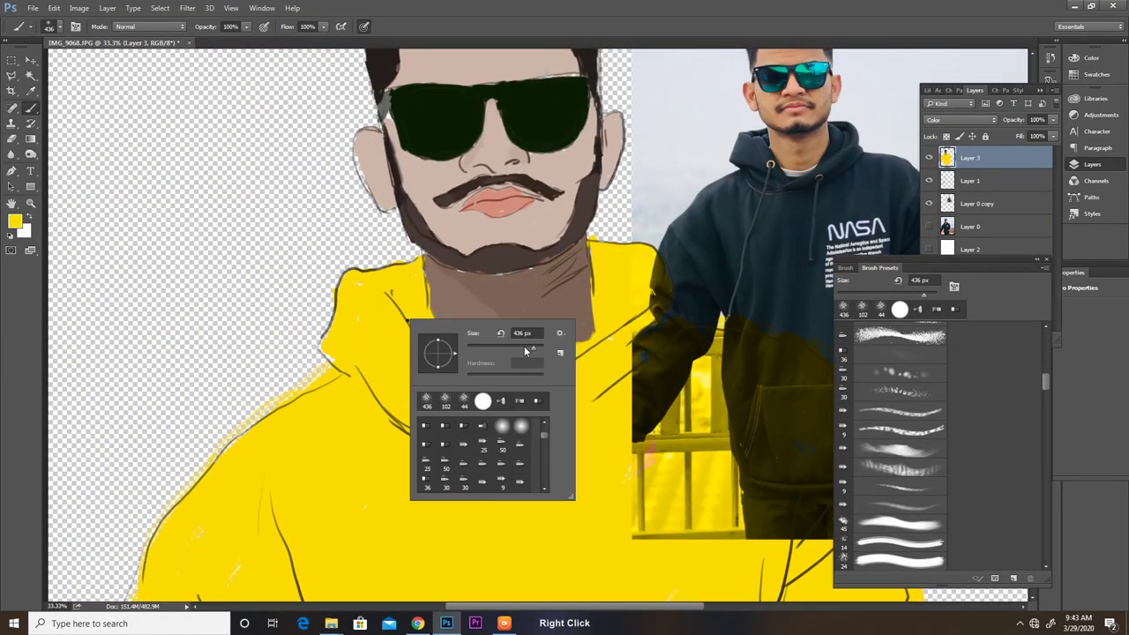
pyautogui.moveTo(524, 352); pyautogui.dragTo(499, 351)
pyautogui.click(359, 283)
pyautogui.moveTo(341, 297); pyautogui.dragTo(334, 336)
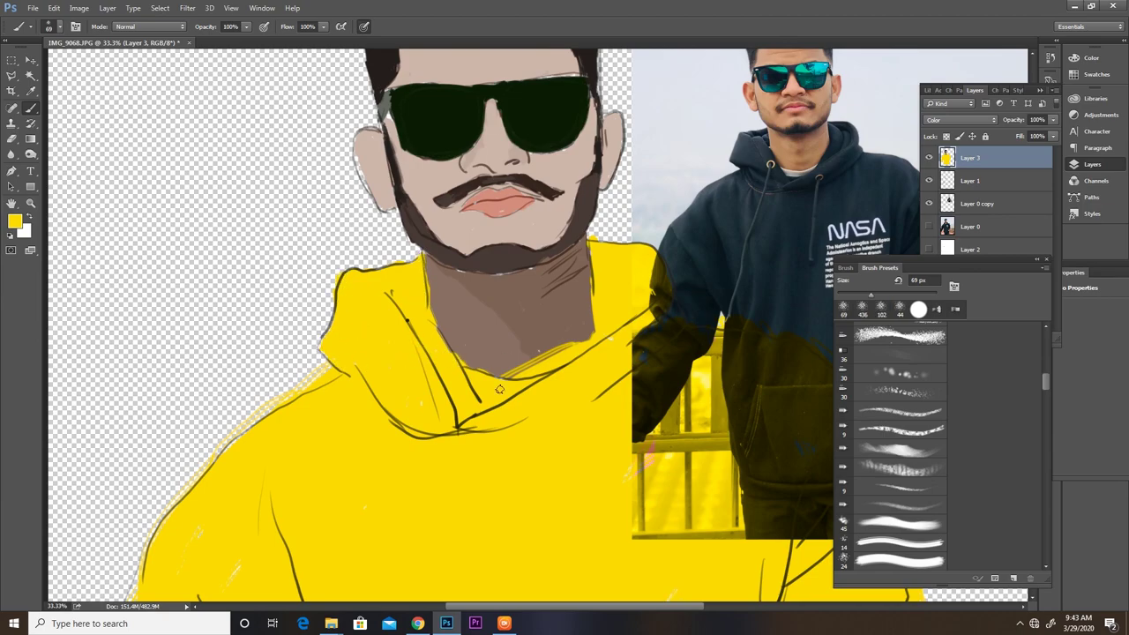
# Step: Recentre the view on the portrait and hide the reference photo layer
pyautogui.moveTo(574, 375); pyautogui.dragTo(508, 369)
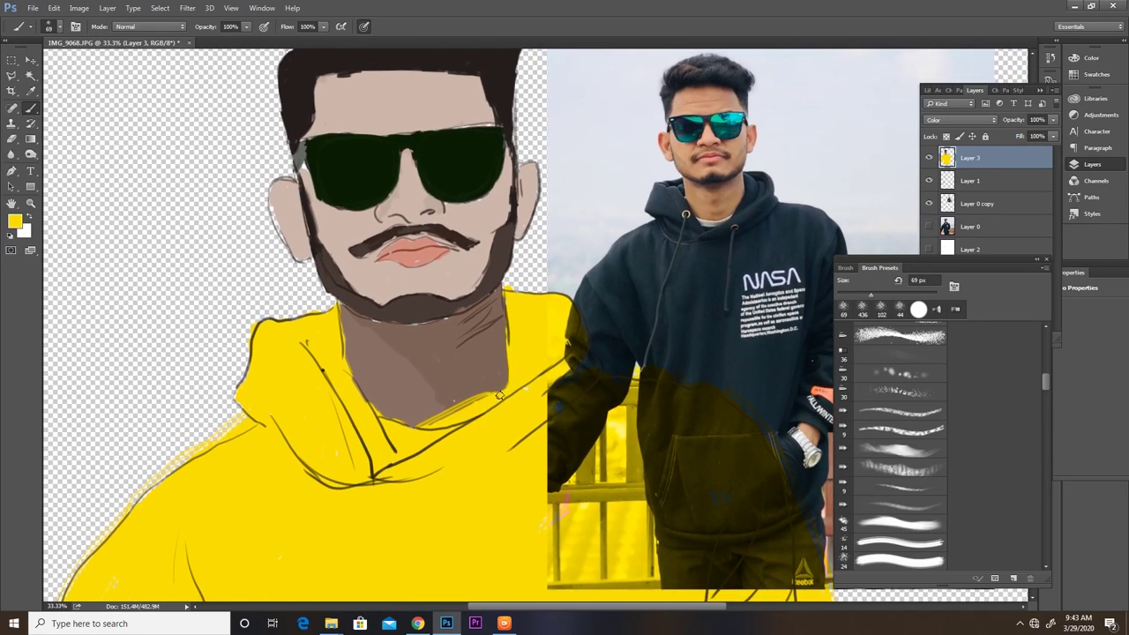
pyautogui.moveTo(507, 296)
pyautogui.mouseDown()
pyautogui.moveTo(515, 422)
pyautogui.moveTo(534, 499)
pyautogui.mouseUp()
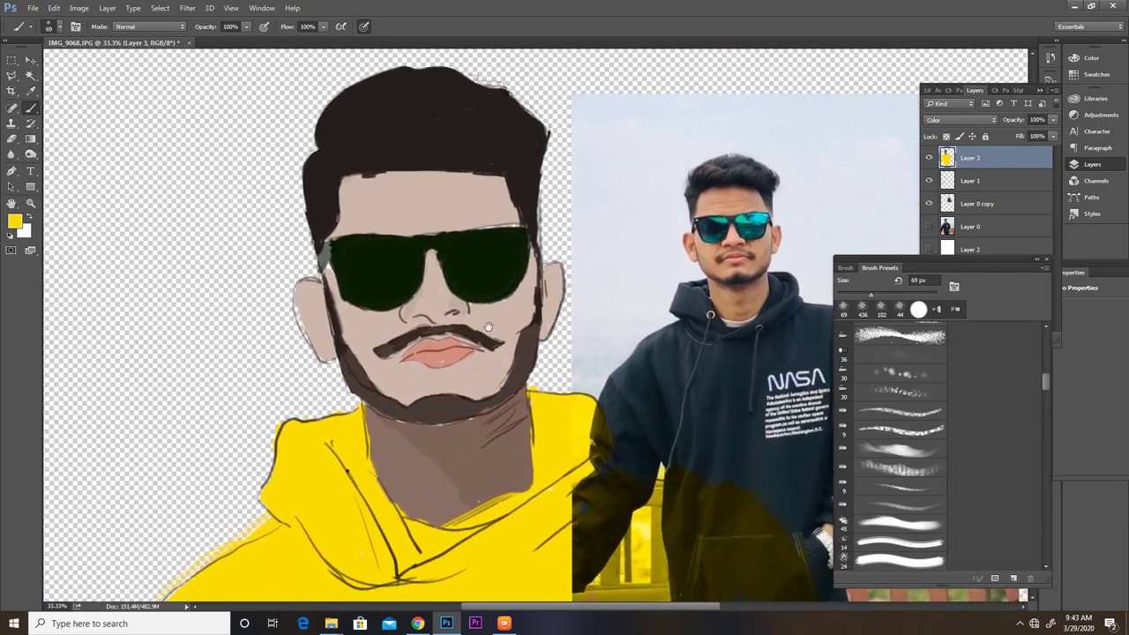
pyautogui.moveTo(463, 401); pyautogui.dragTo(421, 395)
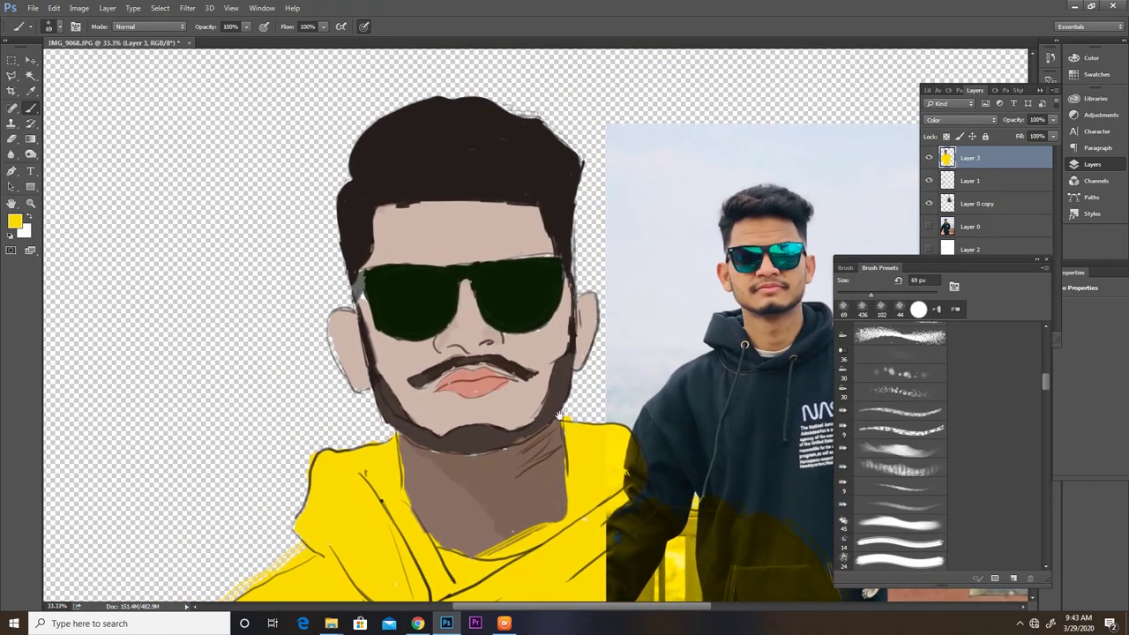
pyautogui.moveTo(558, 414)
pyautogui.mouseDown()
pyautogui.moveTo(557, 385)
pyautogui.moveTo(506, 428)
pyautogui.mouseUp()
pyautogui.click(929, 204)
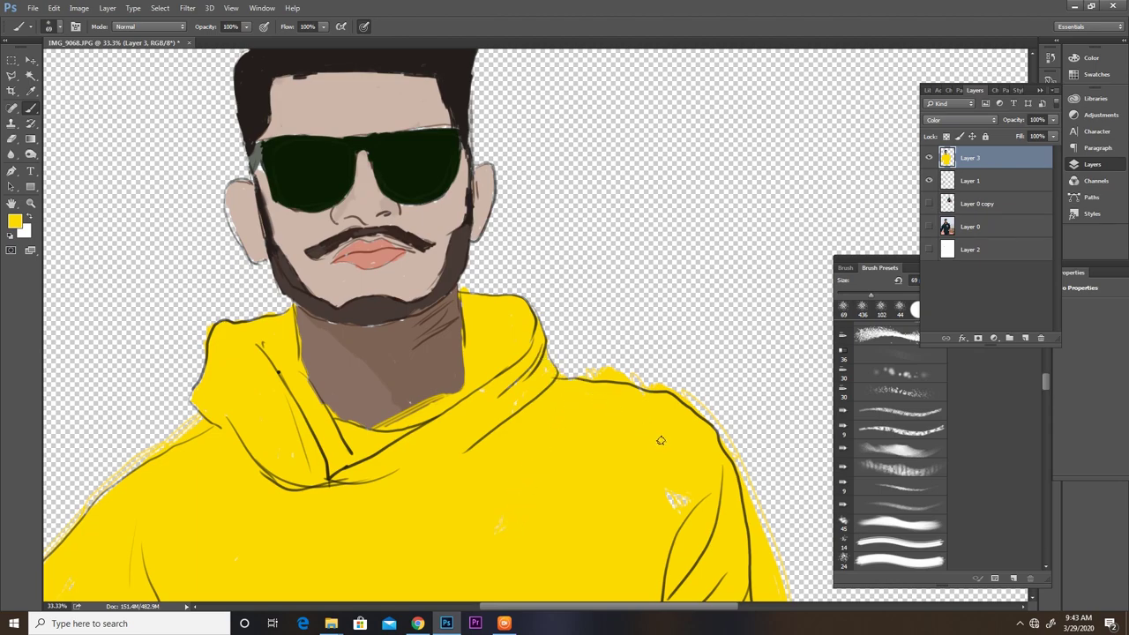
# Step: Set the paint colour to a darker mustard gold for shading
pyautogui.click(14, 221)
pyautogui.click(275, 104)
pyautogui.click(400, 48)
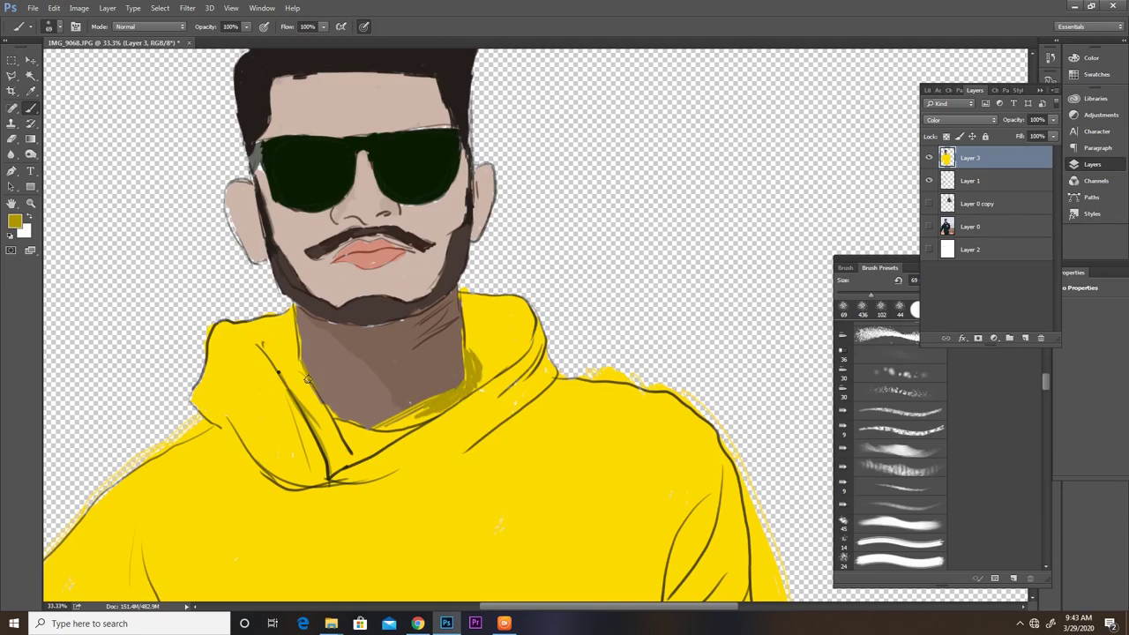
# Step: Paint dark gold strokes along the hood line, hood edge and body fold lines
pyautogui.moveTo(470, 450); pyautogui.dragTo(510, 414)
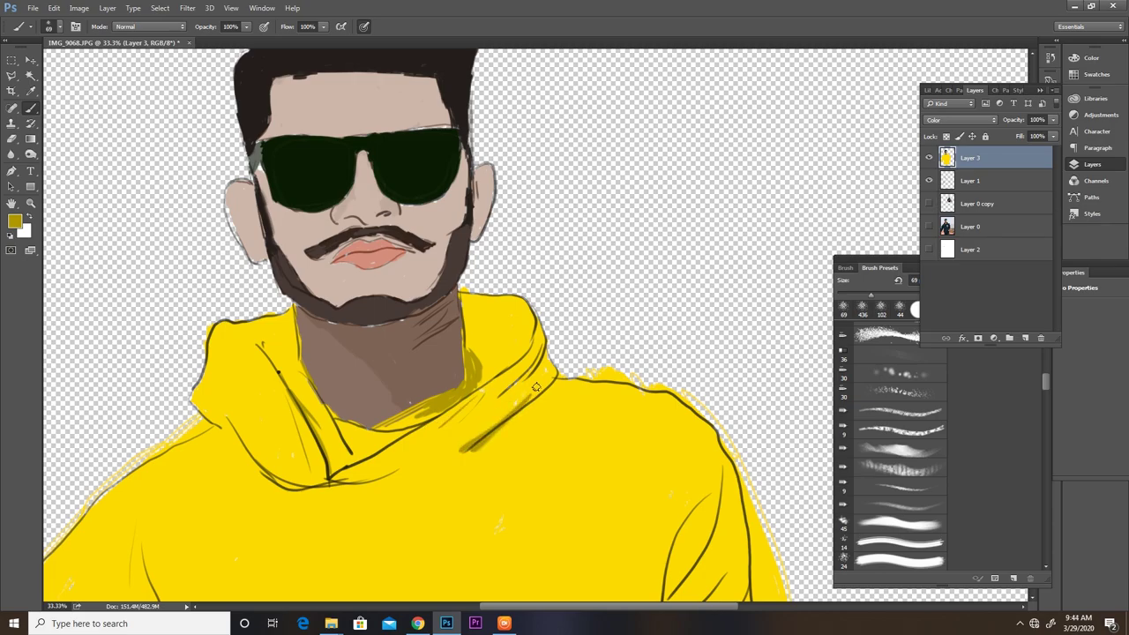
pyautogui.moveTo(534, 323)
pyautogui.mouseDown()
pyautogui.moveTo(540, 363)
pyautogui.moveTo(496, 402)
pyautogui.mouseUp()
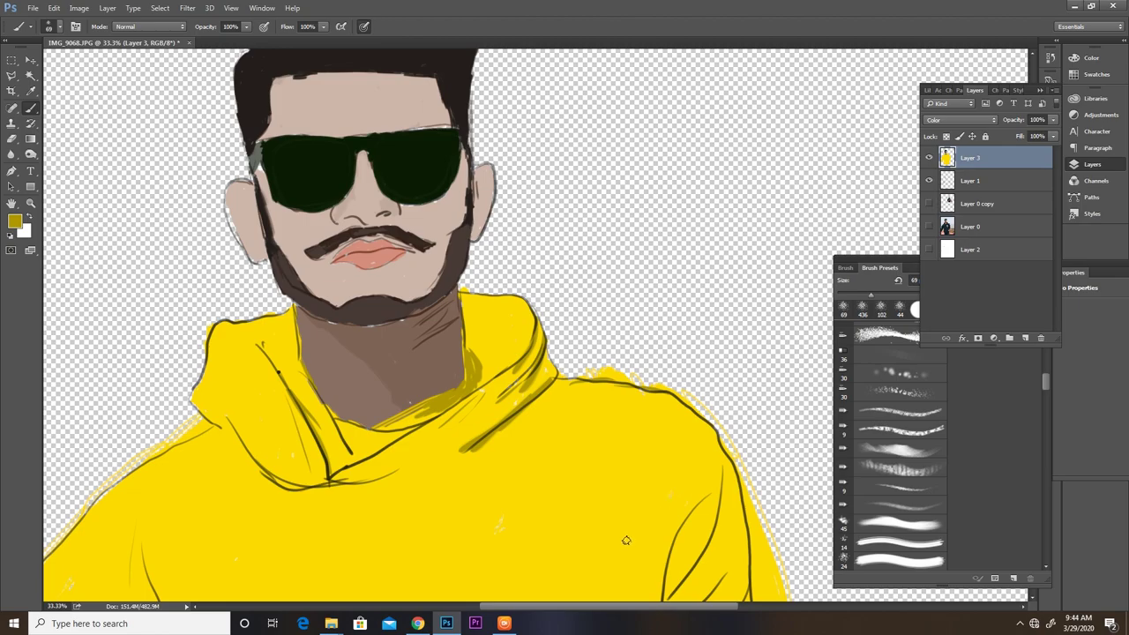
pyautogui.scroll(-5, 626, 541)
pyautogui.moveTo(570, 377); pyautogui.dragTo(562, 455)
pyautogui.moveTo(667, 339); pyautogui.dragTo(630, 422)
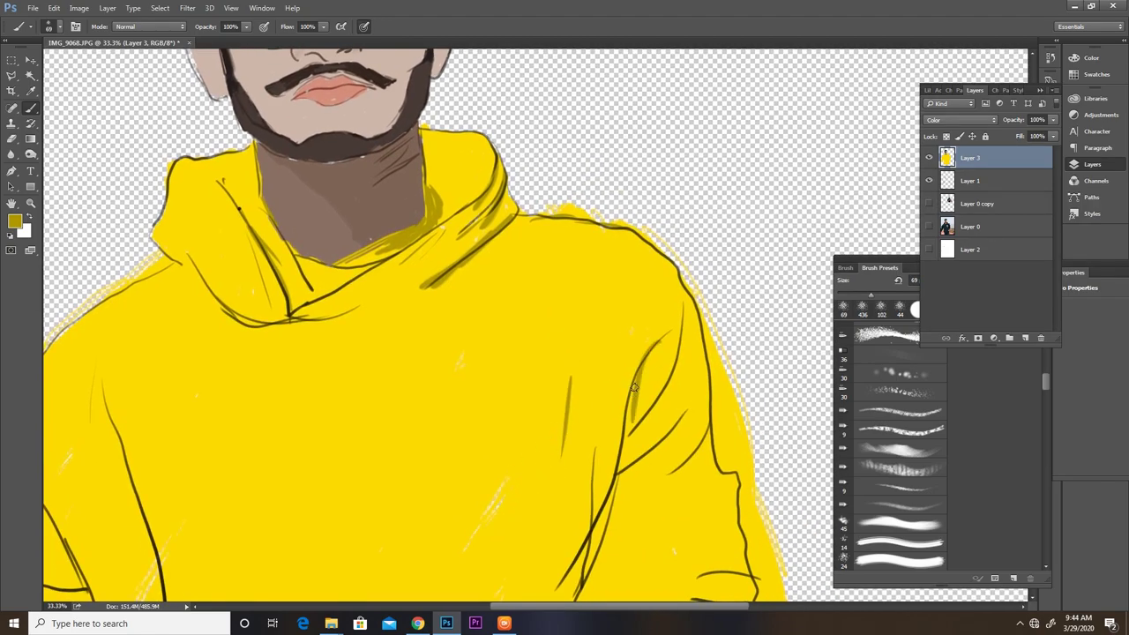
pyautogui.moveTo(686, 310); pyautogui.dragTo(617, 448)
pyautogui.moveTo(702, 411); pyautogui.dragTo(642, 461)
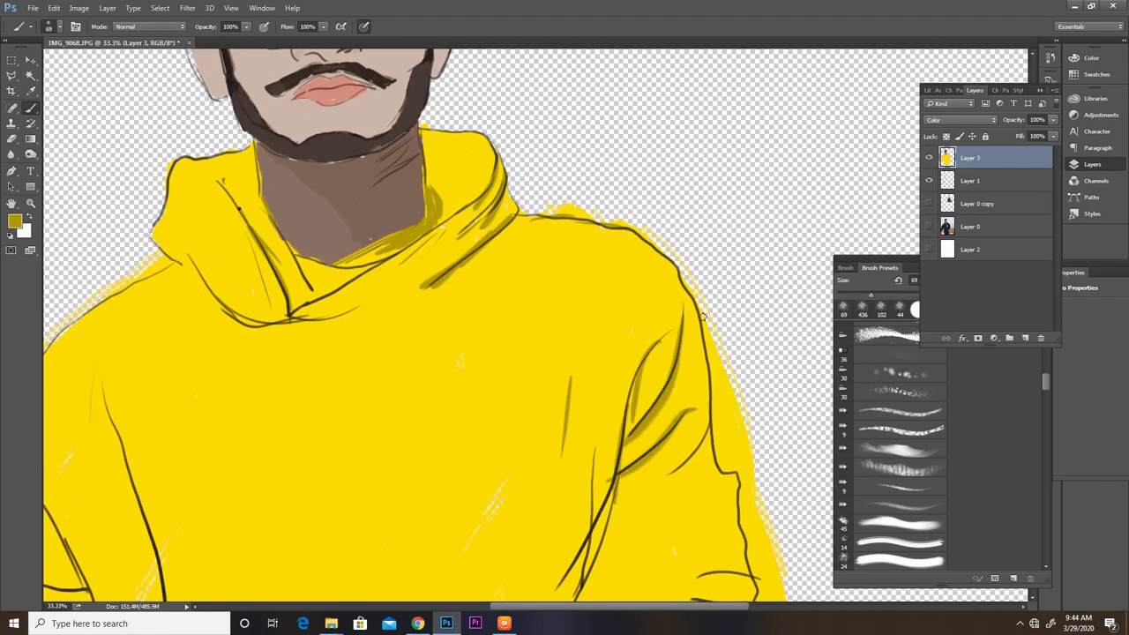
pyautogui.moveTo(674, 264)
pyautogui.mouseDown()
pyautogui.moveTo(705, 450)
pyautogui.moveTo(640, 490)
pyautogui.mouseUp()
# Step: Shade the right fold lines, the sleeve cuff lines and the lower curved folds
pyautogui.moveTo(628, 538)
pyautogui.mouseDown()
pyautogui.moveTo(637, 380)
pyautogui.moveTo(599, 435)
pyautogui.mouseUp()
pyautogui.moveTo(622, 331); pyautogui.dragTo(608, 415)
pyautogui.moveTo(574, 457); pyautogui.dragTo(597, 342)
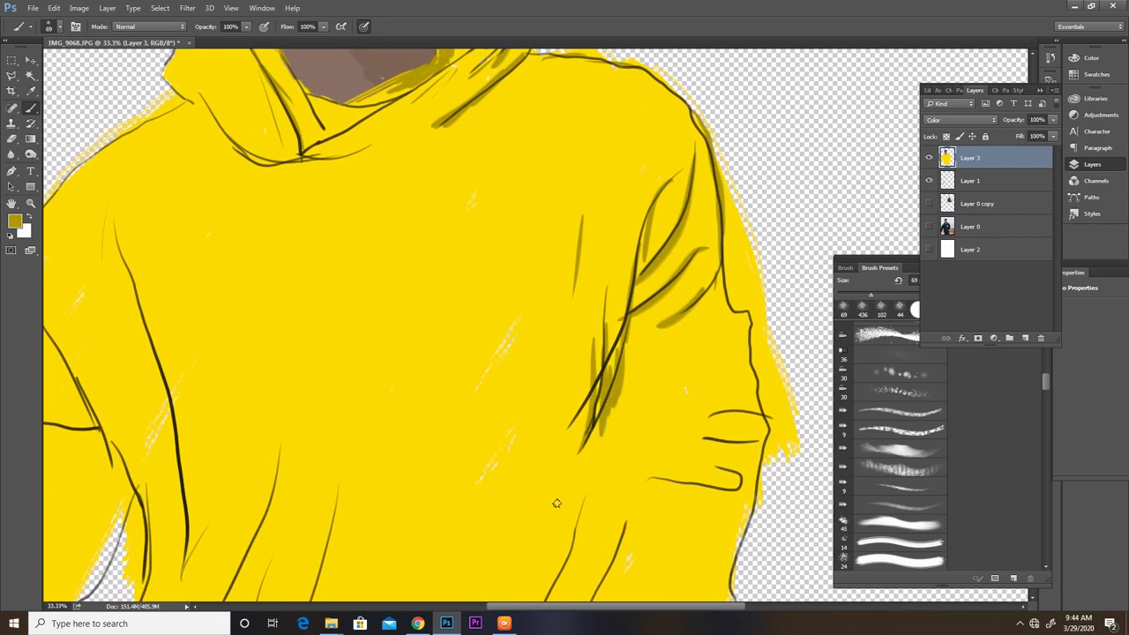
pyautogui.moveTo(557, 503); pyautogui.dragTo(563, 340)
pyautogui.moveTo(774, 247); pyautogui.dragTo(704, 253)
pyautogui.moveTo(776, 270); pyautogui.dragTo(708, 276)
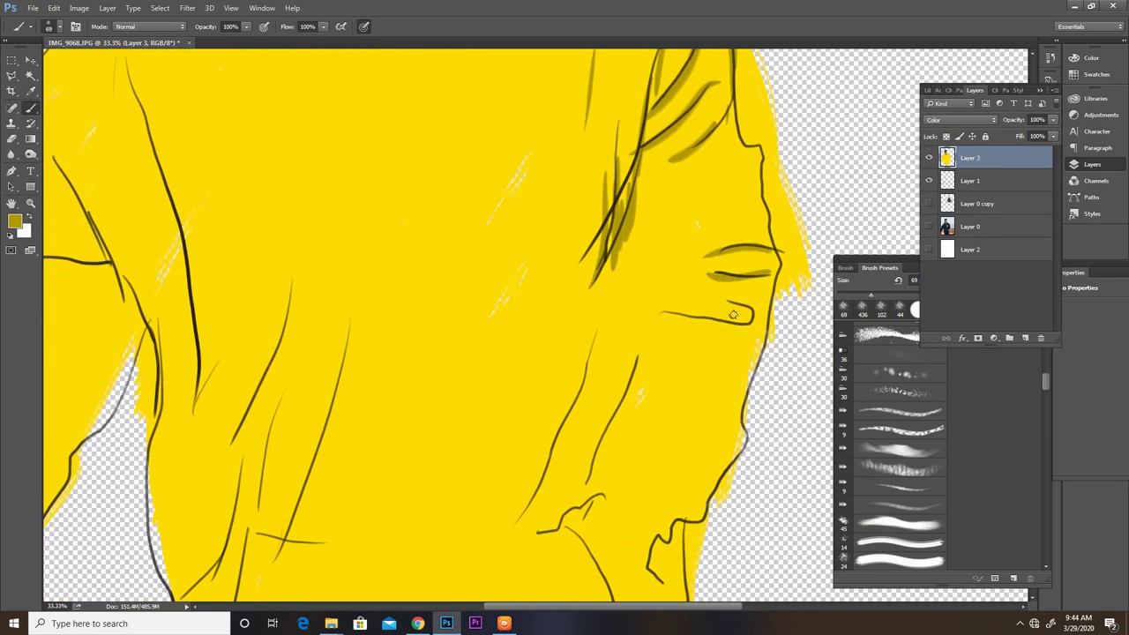
pyautogui.moveTo(748, 318); pyautogui.dragTo(653, 324)
pyautogui.moveTo(639, 364); pyautogui.dragTo(581, 487)
pyautogui.moveTo(593, 358); pyautogui.dragTo(532, 526)
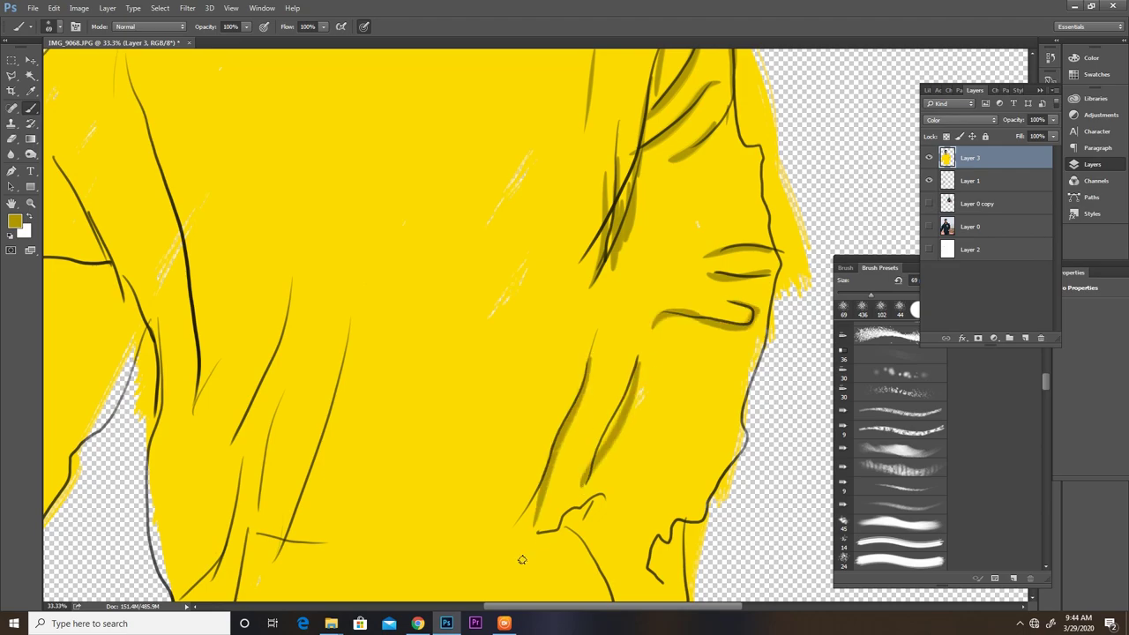
pyautogui.moveTo(583, 499); pyautogui.dragTo(525, 540)
# Step: Shade the fold lines along the hoodie's left arm, including the long fold
pyautogui.moveTo(369, 470); pyautogui.dragTo(643, 426)
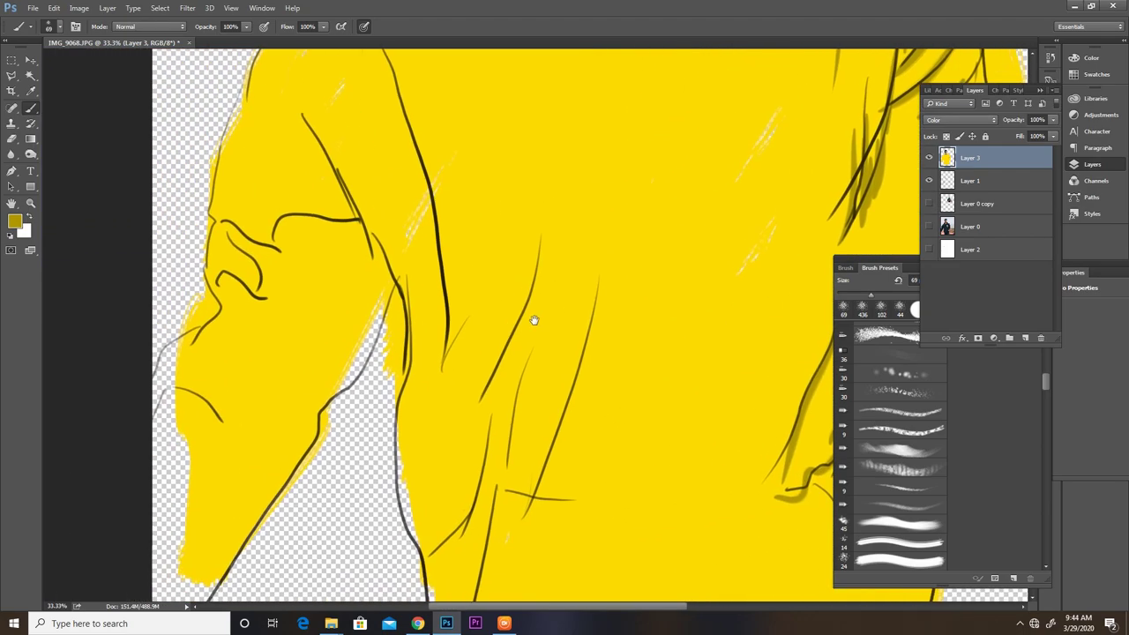
pyautogui.moveTo(569, 250); pyautogui.dragTo(507, 399)
pyautogui.moveTo(552, 365); pyautogui.dragTo(536, 485)
pyautogui.moveTo(620, 316); pyautogui.dragTo(553, 545)
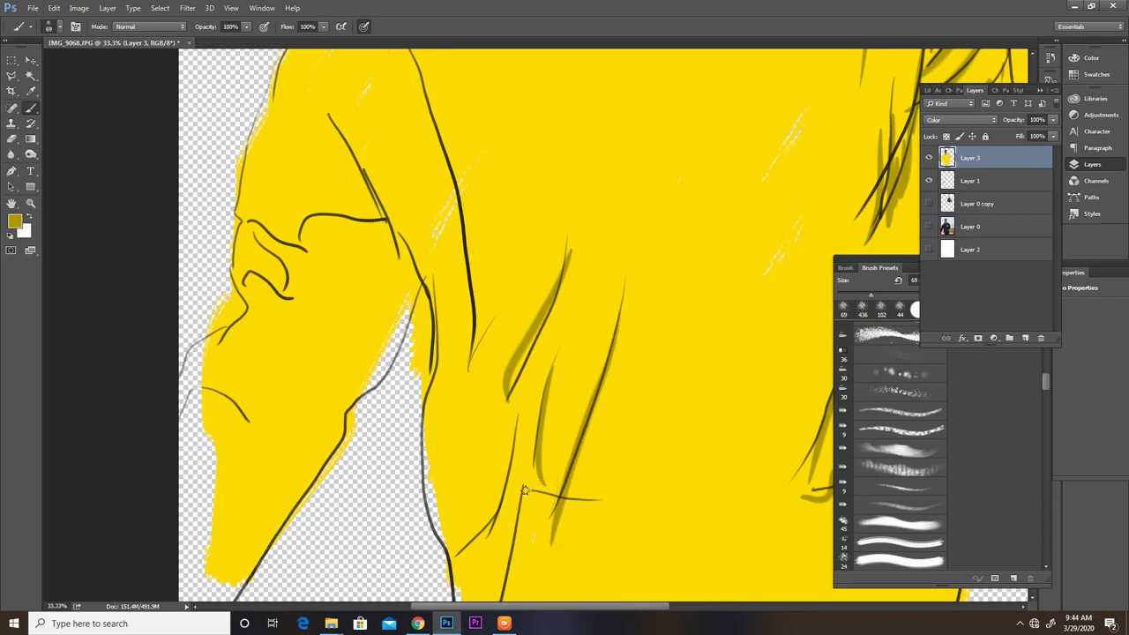
pyautogui.moveTo(526, 489); pyautogui.dragTo(513, 598)
pyautogui.moveTo(509, 443); pyautogui.dragTo(480, 545)
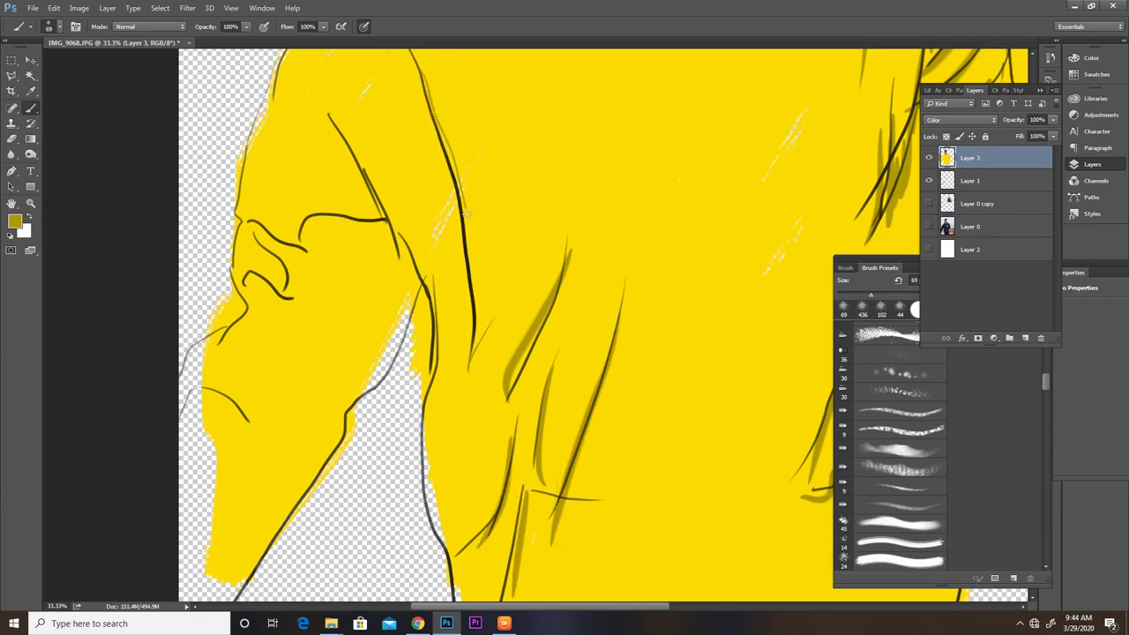
# Step: Deepen the arm folds and thicken the fold curves near the shoulder and arm edge
pyautogui.moveTo(466, 210); pyautogui.dragTo(480, 388)
pyautogui.moveTo(432, 289); pyautogui.dragTo(420, 489)
pyautogui.moveTo(416, 295); pyautogui.dragTo(361, 401)
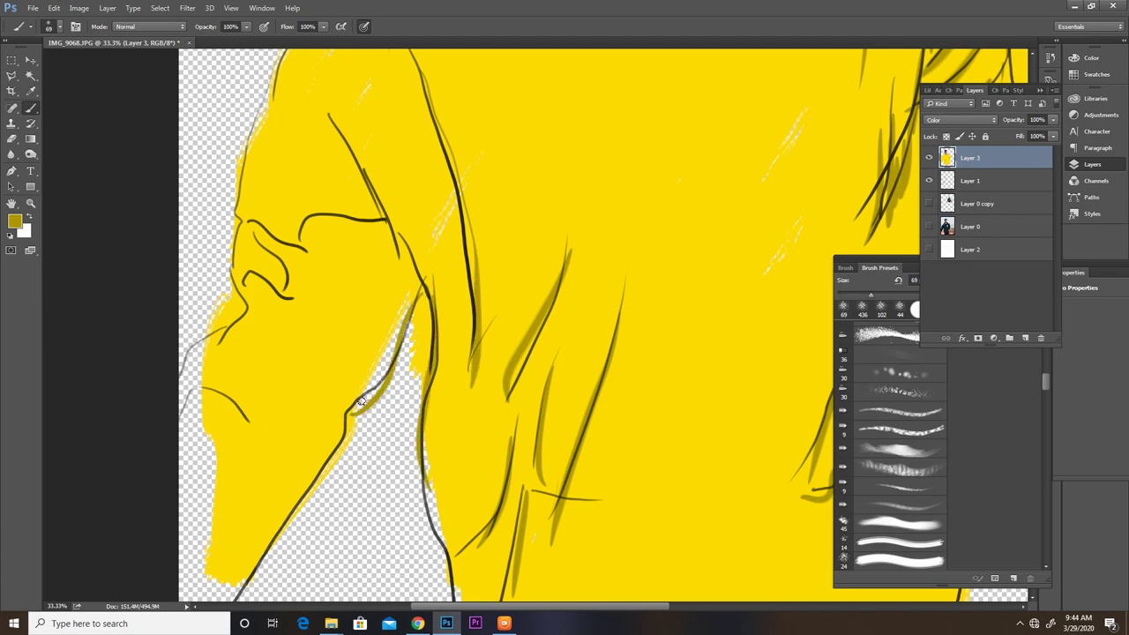
pyautogui.moveTo(296, 227); pyautogui.dragTo(395, 234)
pyautogui.moveTo(341, 149); pyautogui.dragTo(411, 281)
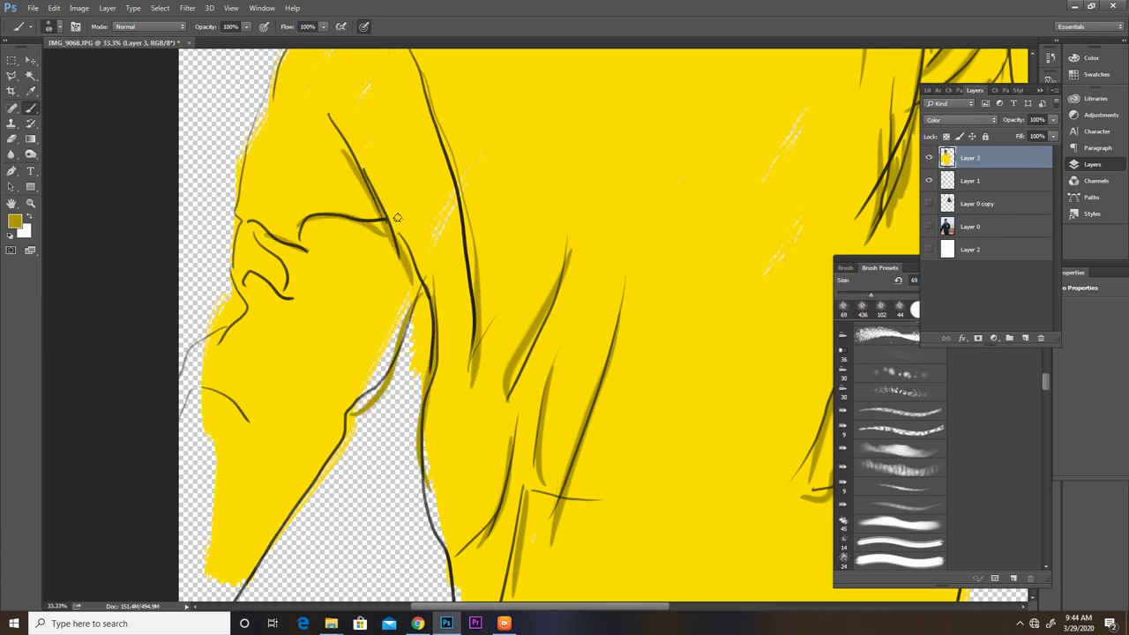
pyautogui.moveTo(397, 217); pyautogui.dragTo(428, 344)
pyautogui.moveTo(275, 253); pyautogui.dragTo(293, 300)
pyautogui.moveTo(248, 267)
pyautogui.mouseDown()
pyautogui.moveTo(287, 295)
pyautogui.moveTo(232, 328)
pyautogui.mouseUp()
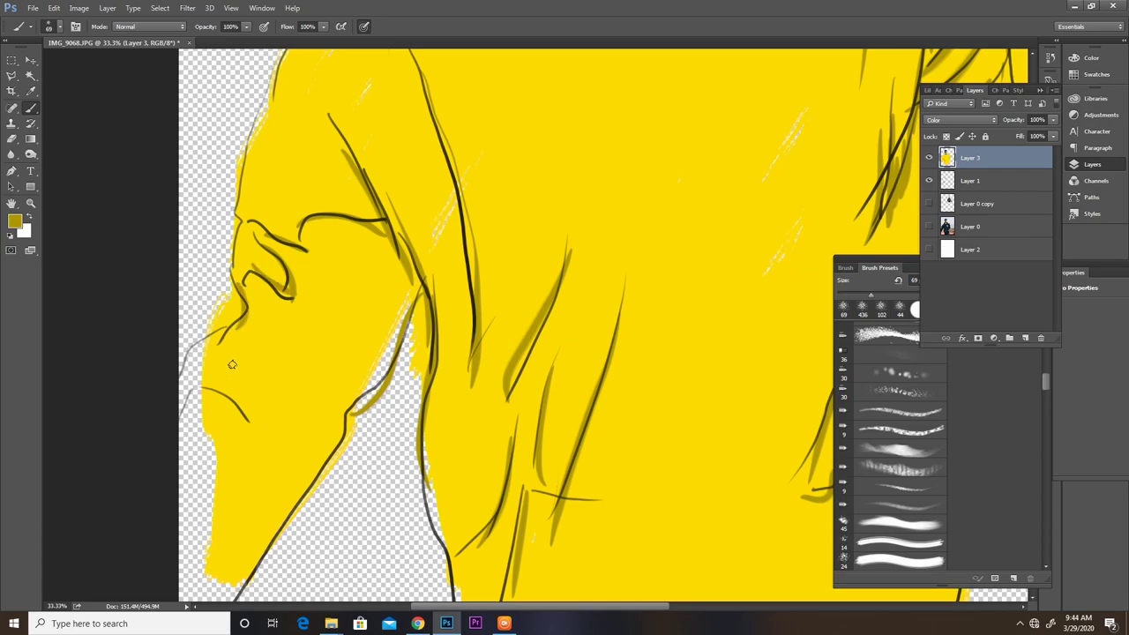
pyautogui.moveTo(507, 366)
pyautogui.mouseDown()
pyautogui.moveTo(582, 468)
pyautogui.moveTo(435, 358)
pyautogui.mouseUp()
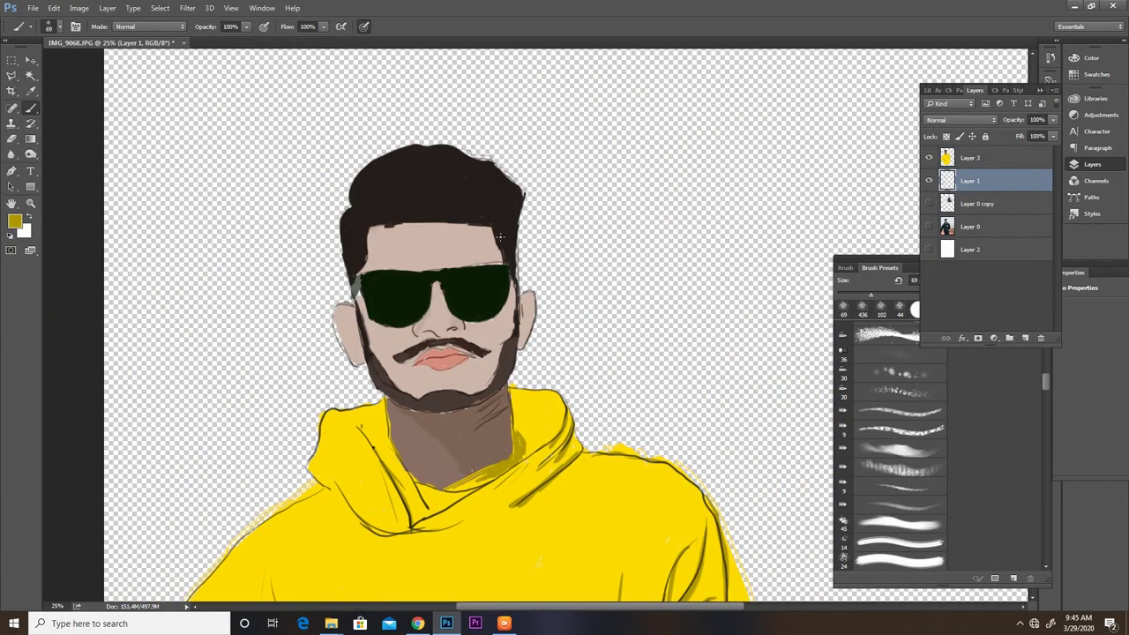
# Step: Try larger brush strokes, including 123 px, beside the hair and undo them
pyautogui.rightClick(533, 243)
pyautogui.moveTo(600, 257); pyautogui.dragTo(619, 256)
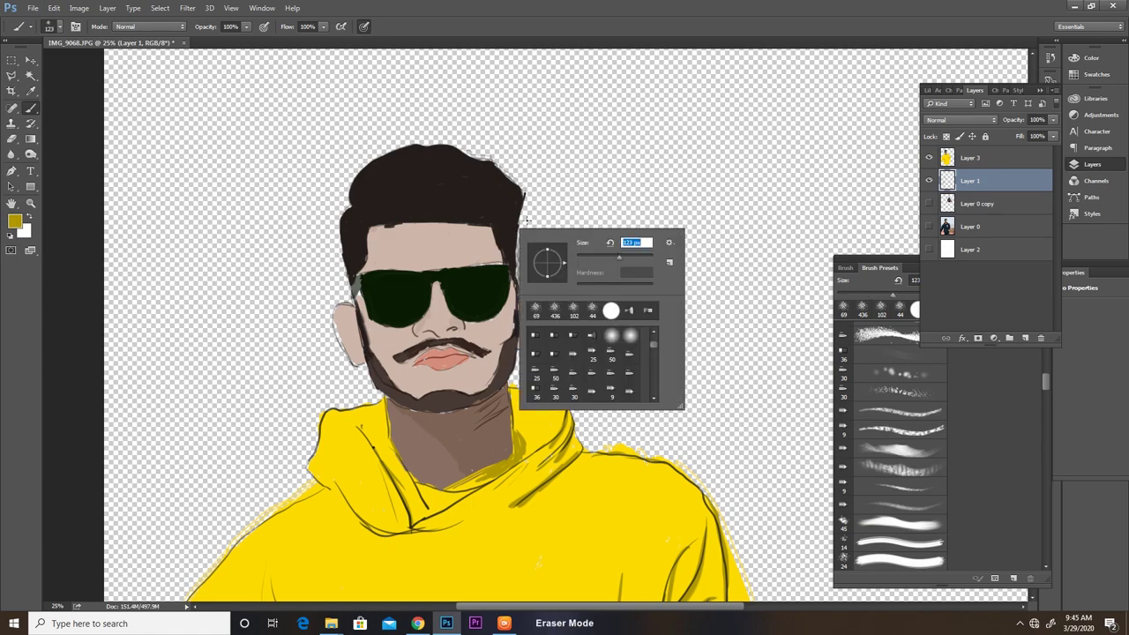
pyautogui.moveTo(488, 189); pyautogui.dragTo(510, 173)
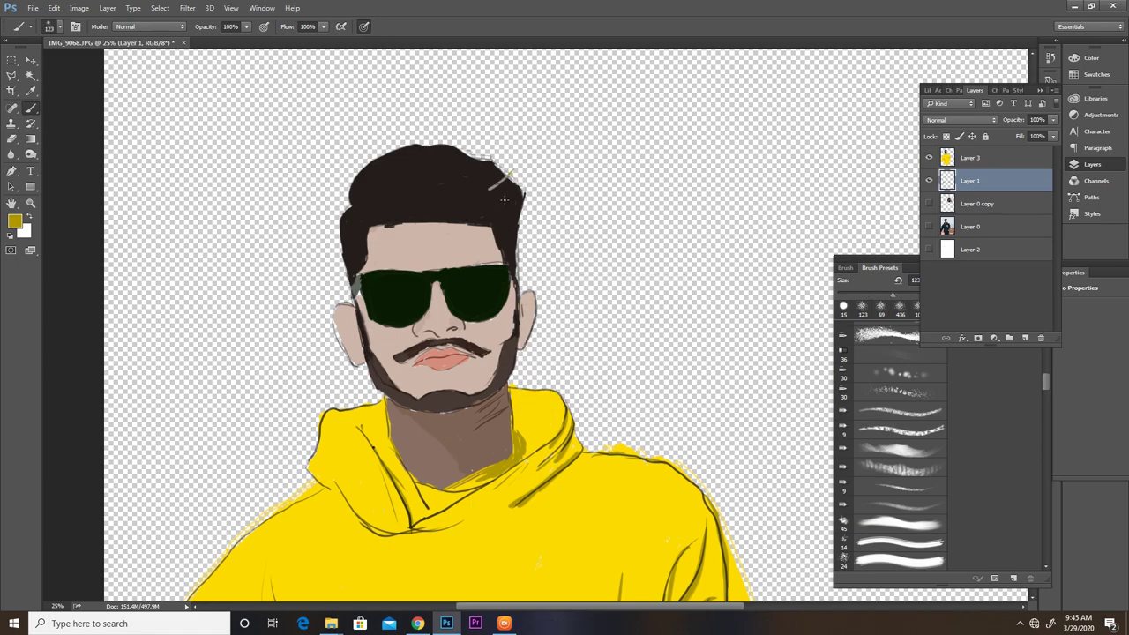
pyautogui.hotkey('ctrl', 'alt', 'z')
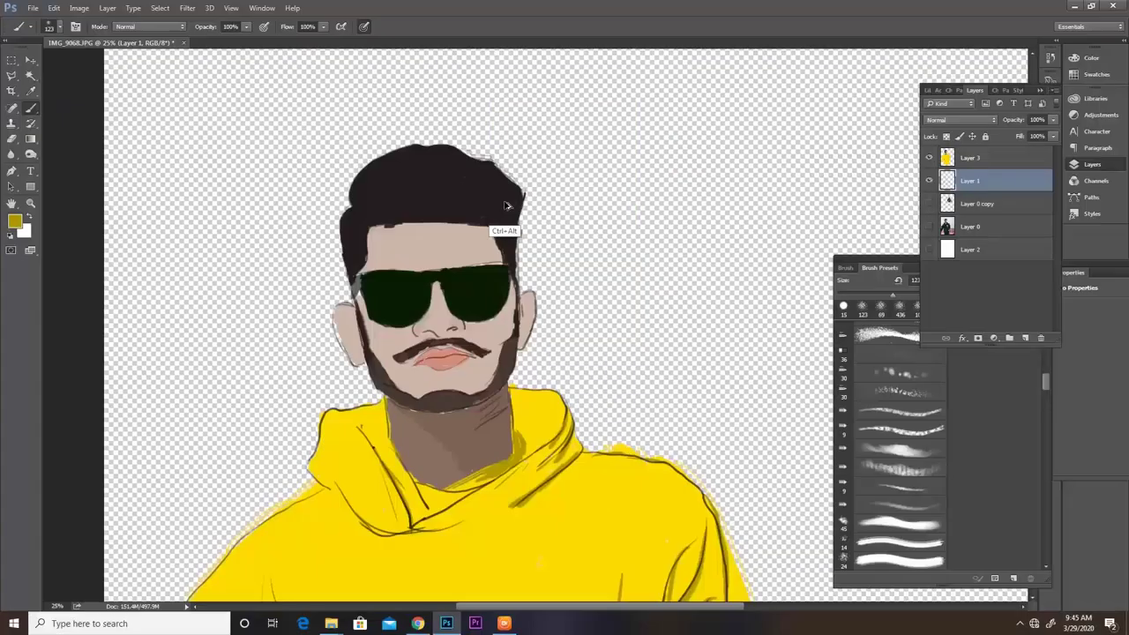
pyautogui.scroll(2, 618, 269)
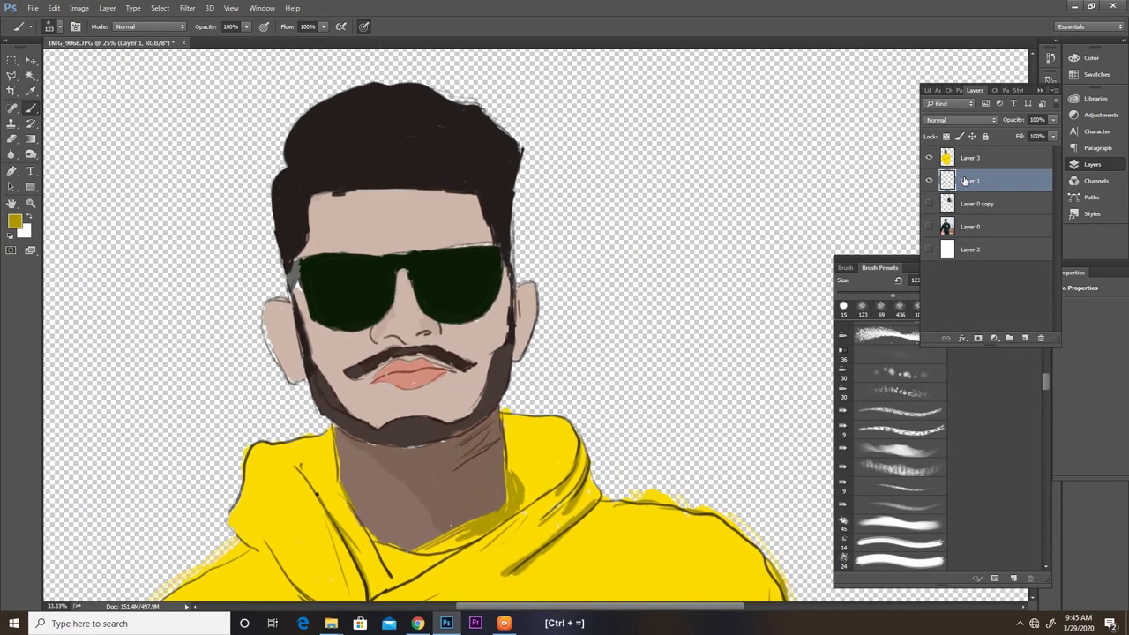
pyautogui.scroll(1, 617, 270)
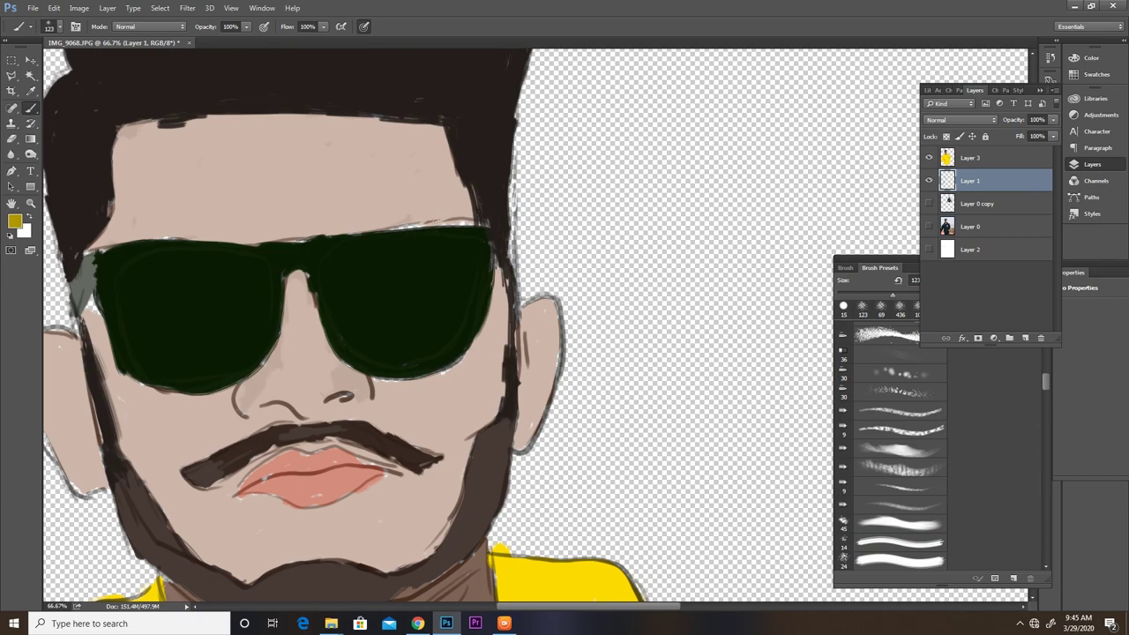
pyautogui.rightClick(464, 212)
pyautogui.doubleClick(561, 236)
pyautogui.moveTo(520, 163); pyautogui.dragTo(530, 260)
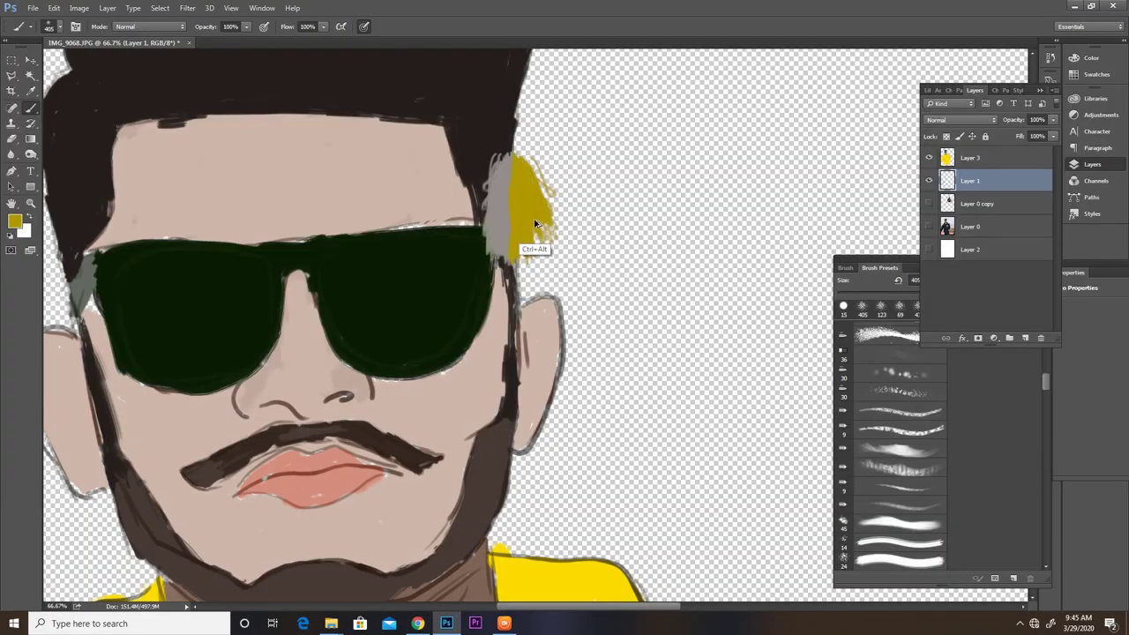
pyautogui.hotkey('ctrl', 'alt', 'z')
pyautogui.hotkey('ctrl', 'alt', 'z')
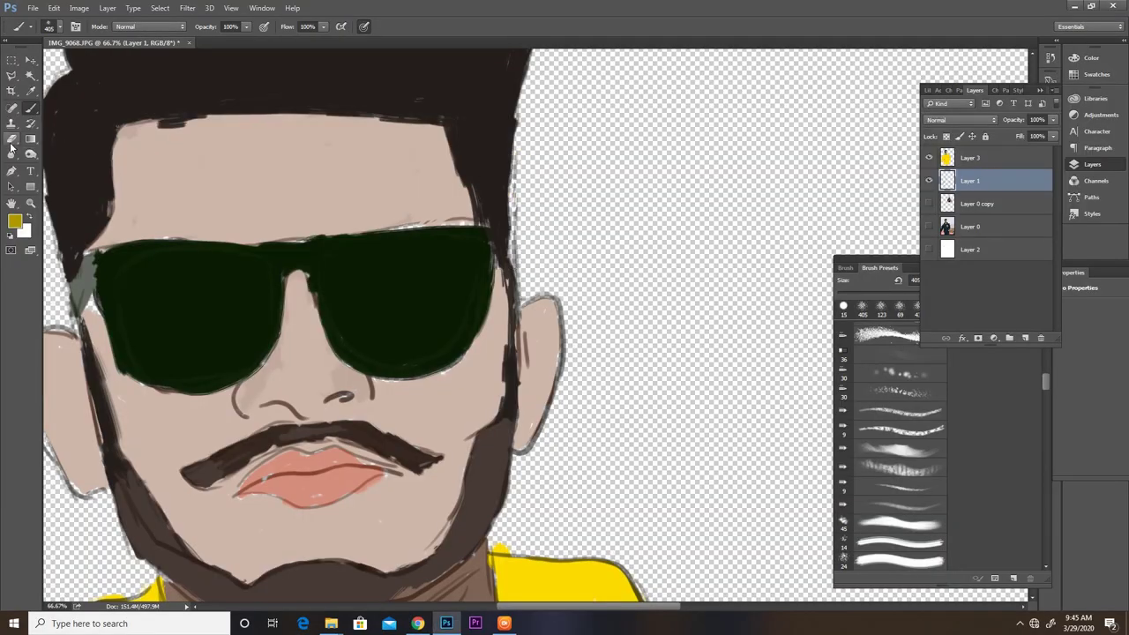
# Step: Erase the grey outline above the ear with a 173 px eraser
pyautogui.click(11, 140)
pyautogui.rightClick(517, 218)
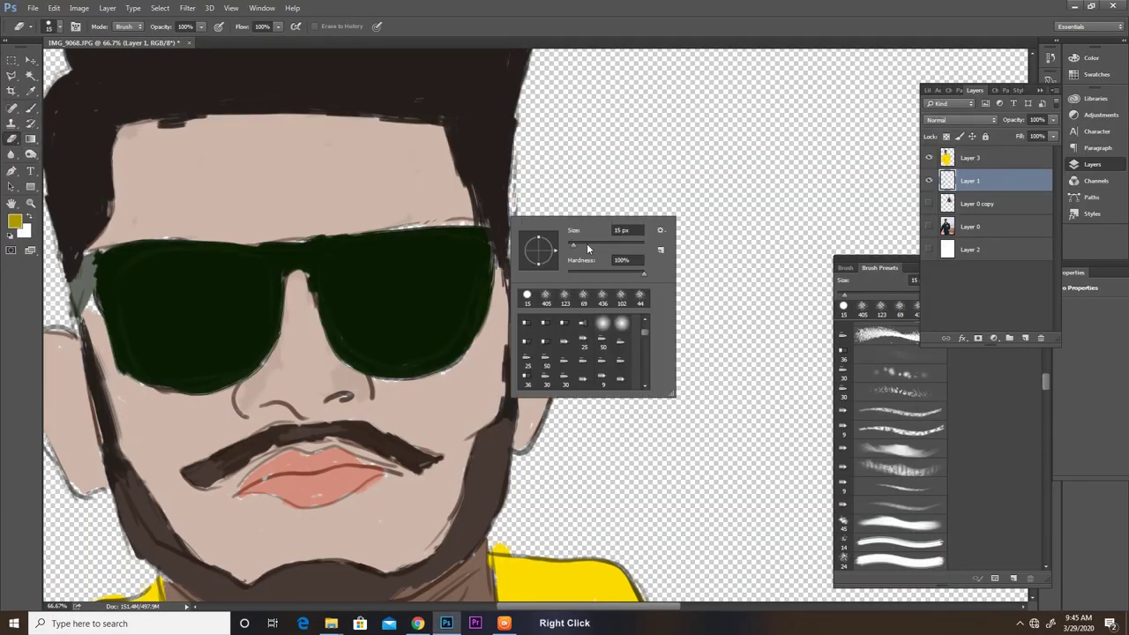
pyautogui.moveTo(564, 243)
pyautogui.mouseDown()
pyautogui.moveTo(586, 244)
pyautogui.moveTo(549, 289)
pyautogui.moveTo(570, 330)
pyautogui.mouseUp()
pyautogui.click(524, 144)
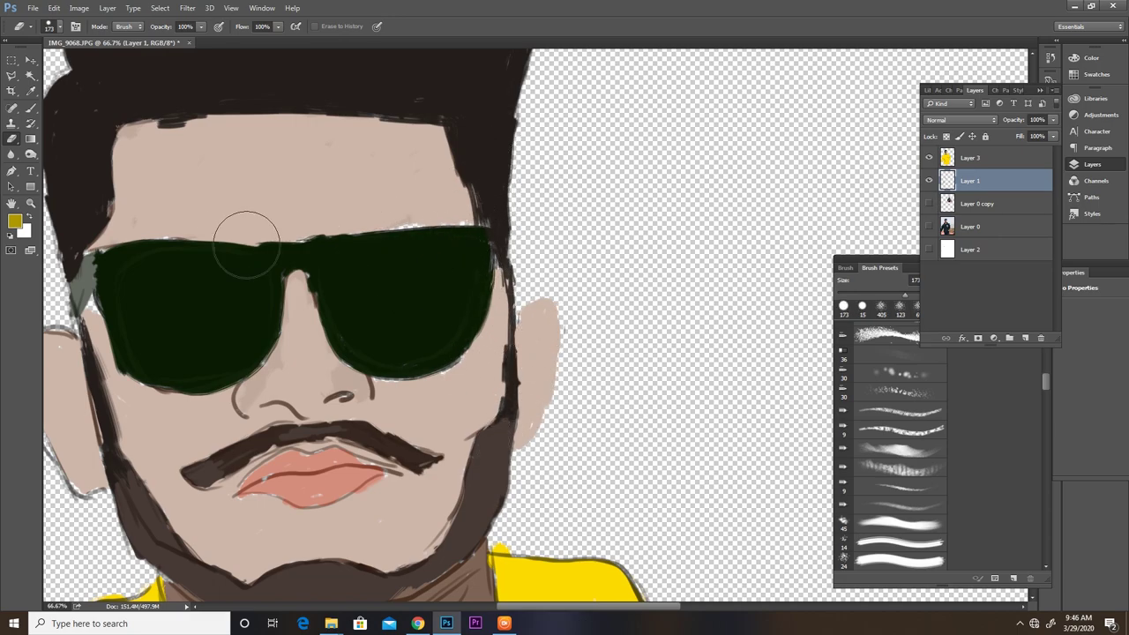
pyautogui.press('v')
pyautogui.moveTo(88, 176); pyautogui.dragTo(335, 114)
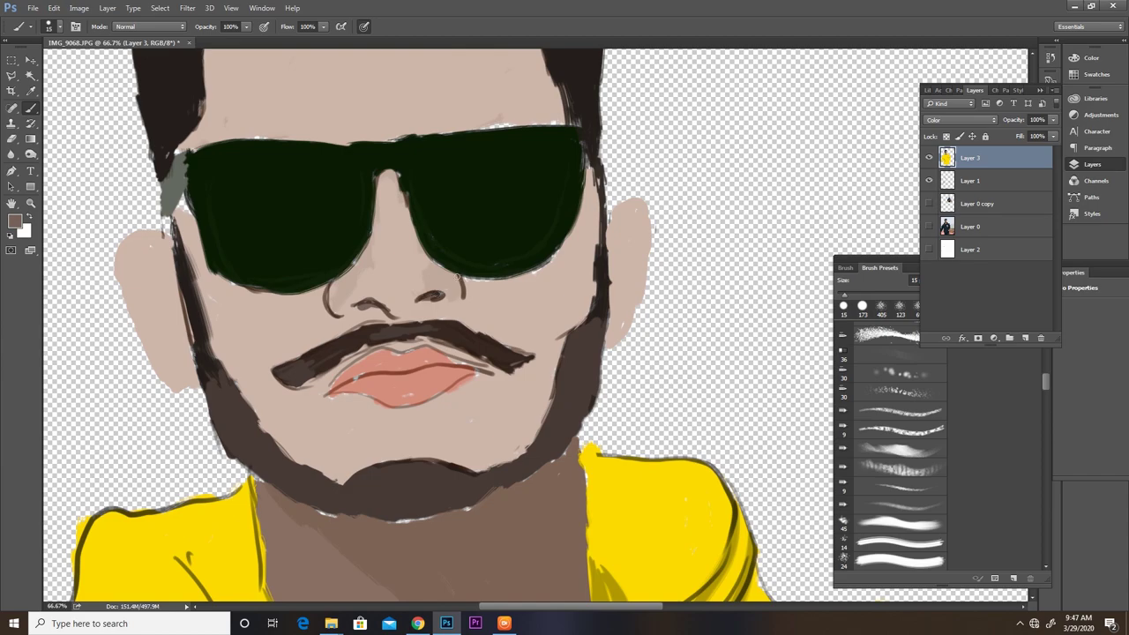
# Step: Undo the darker shading stroke on the lower lip, restoring even pink lips
pyautogui.scroll(-2, 442, 343)
pyautogui.hscroll(-2, 391, 347)
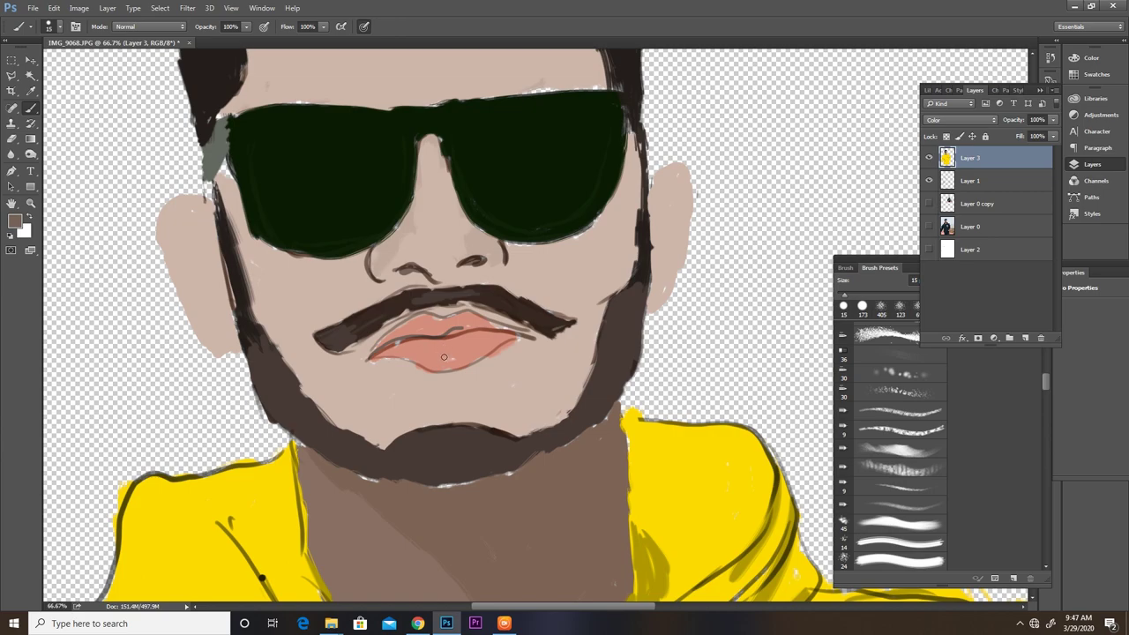
pyautogui.hotkey('ctrl', 'z')
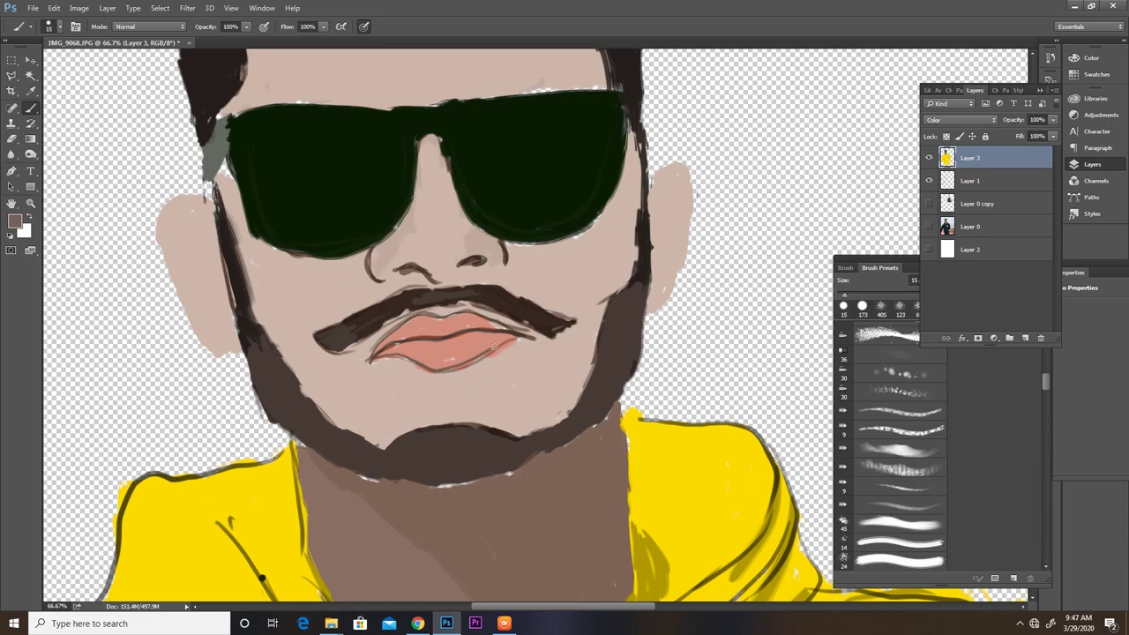
pyautogui.moveTo(337, 324); pyautogui.dragTo(344, 335)
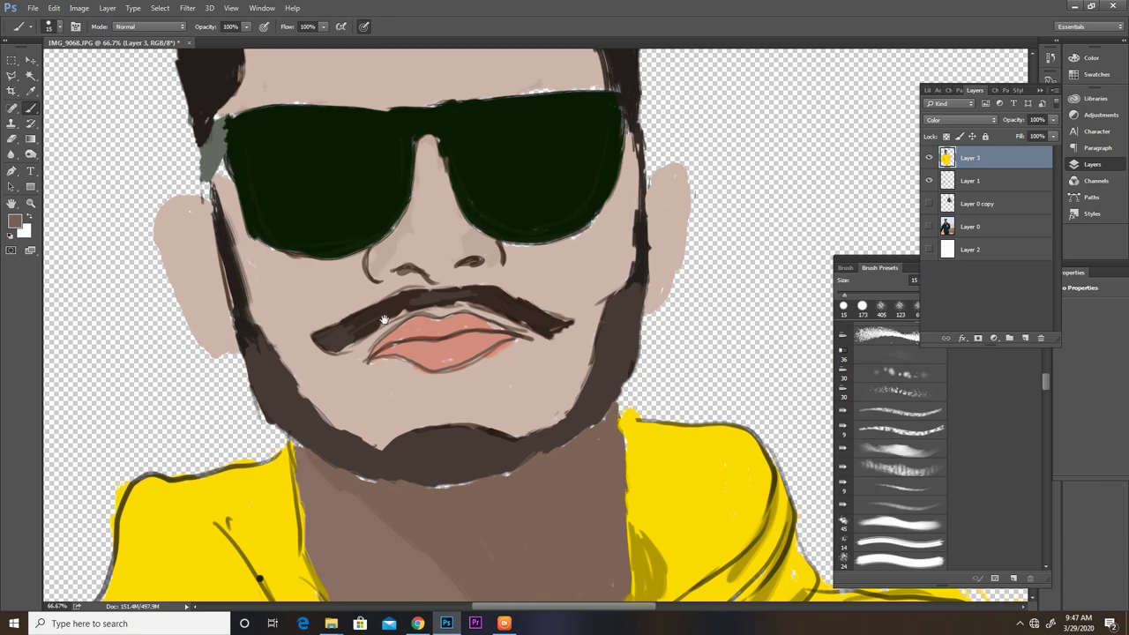
pyautogui.moveTo(382, 265); pyautogui.dragTo(374, 352)
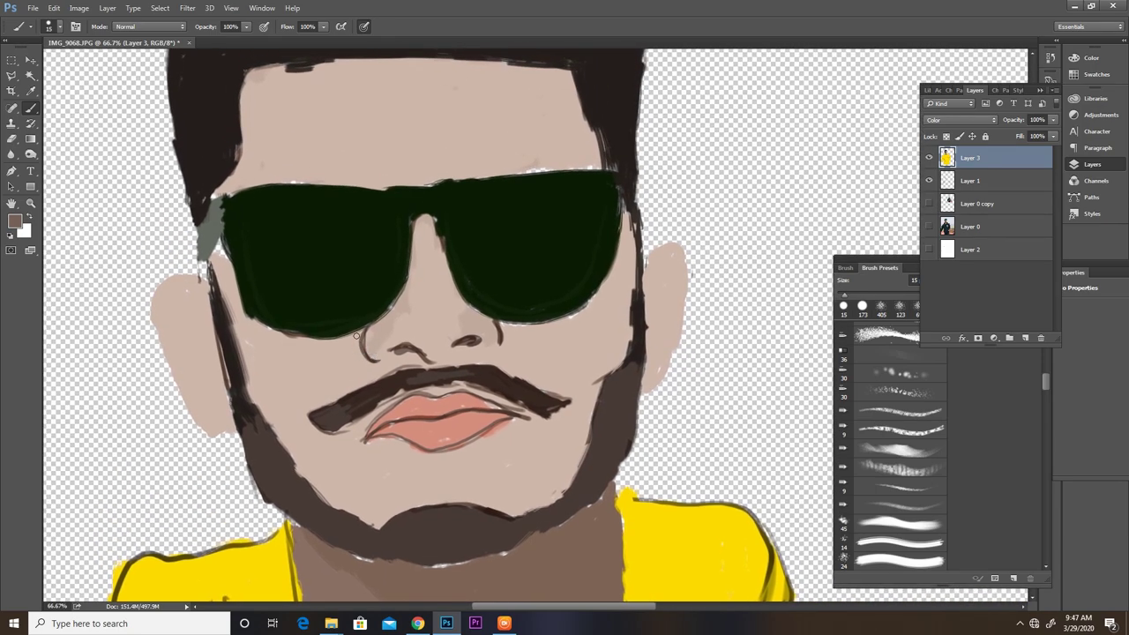
# Step: On Layer 1, erase part of the nose line
pyautogui.click(960, 185)
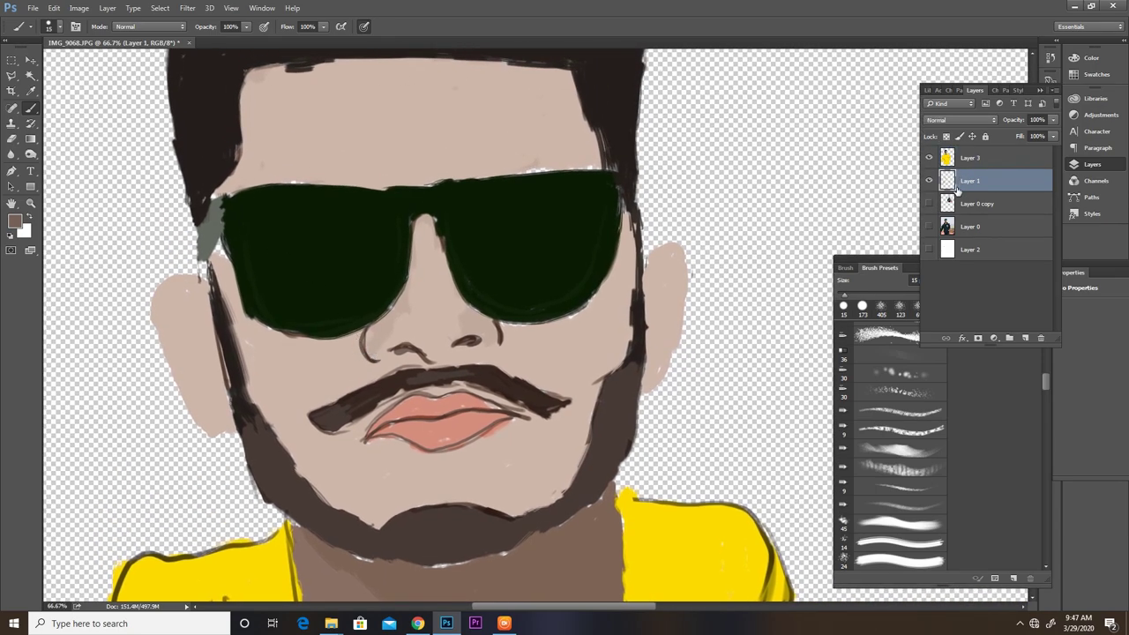
pyautogui.click(14, 141)
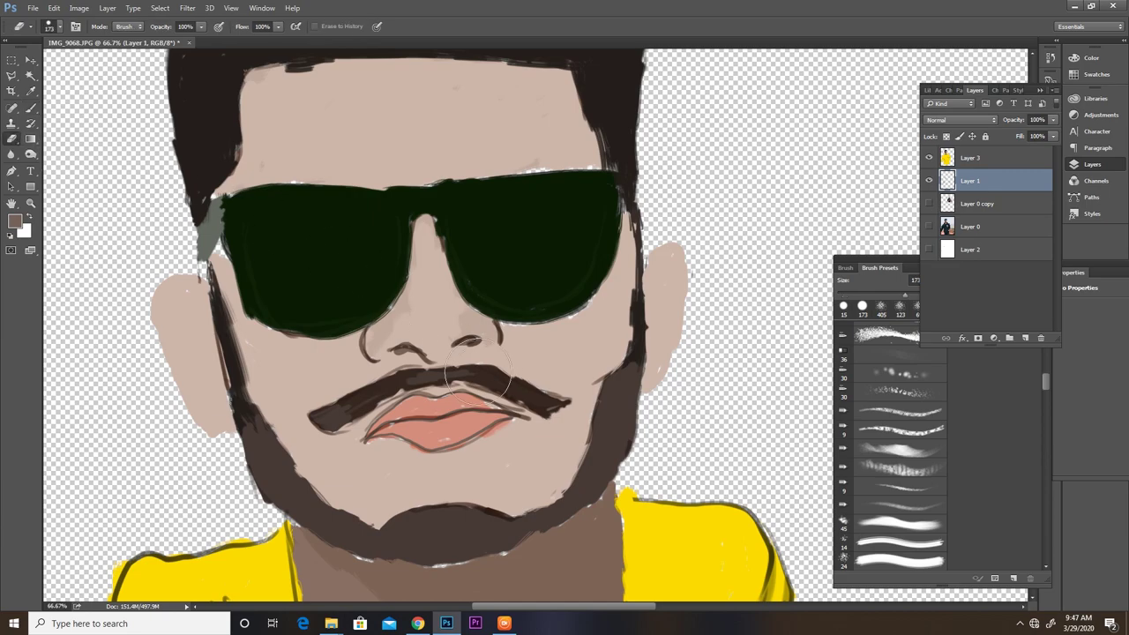
pyautogui.moveTo(432, 353); pyautogui.dragTo(402, 357)
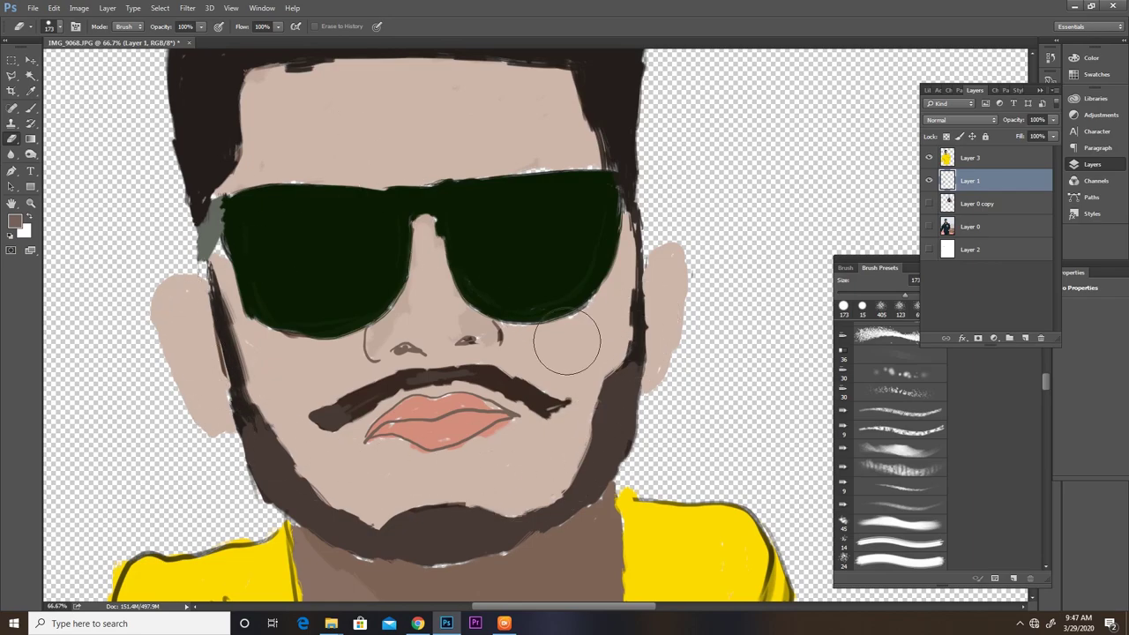
pyautogui.moveTo(514, 203); pyautogui.dragTo(465, 304)
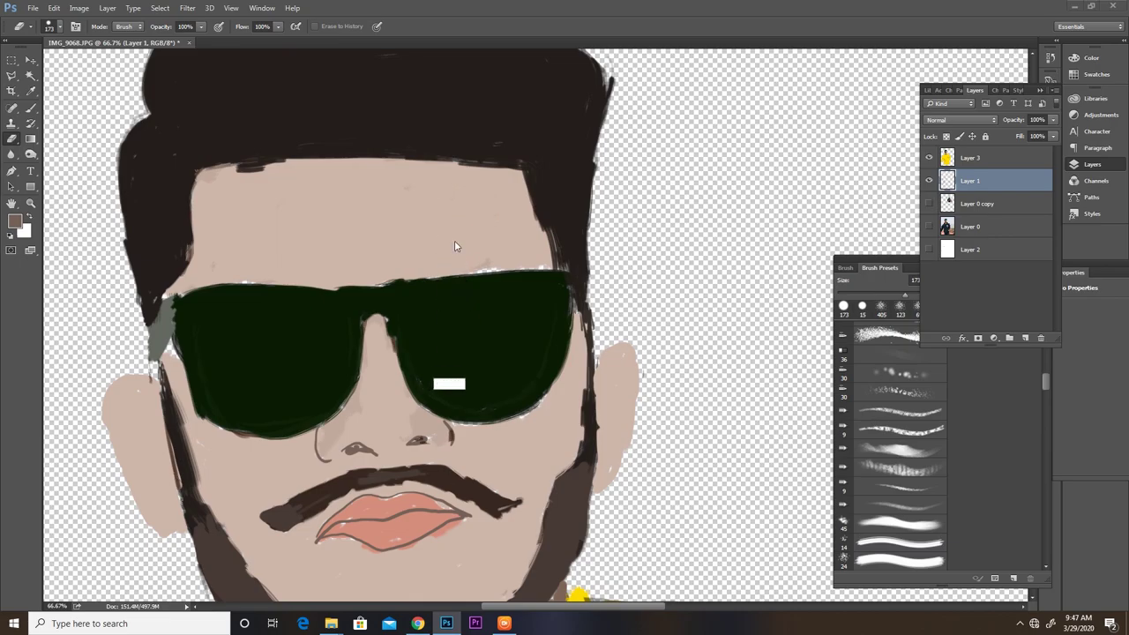
# Step: Step back through the lip strokes to remove the dark dividing line and outline
pyautogui.hotkey('alt', 'z')
pyautogui.hotkey('alt', 'z')
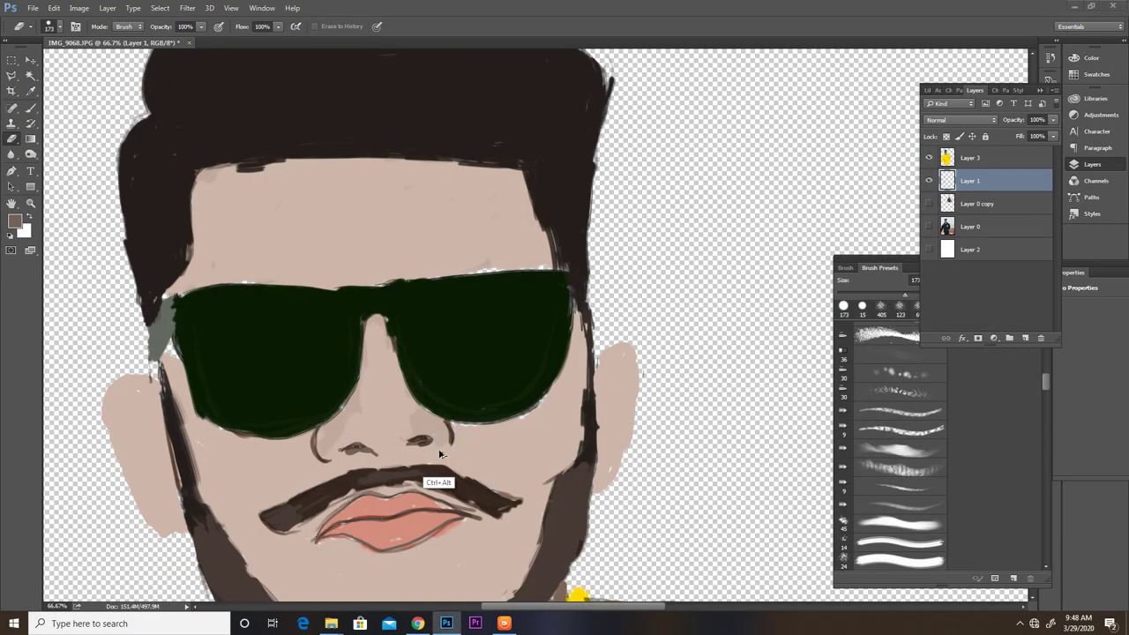
pyautogui.hotkey('alt', 'z')
pyautogui.hotkey('alt', 'z')
pyautogui.hotkey('ctrl', 'alt', 'z')
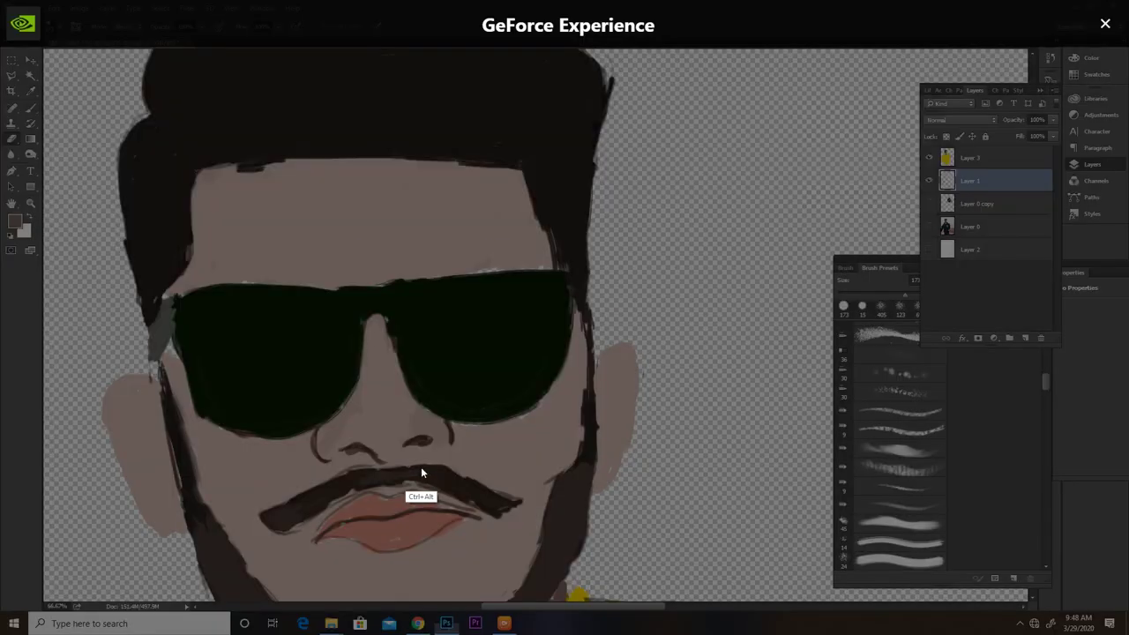
pyautogui.hotkey('ctrl', 'alt', 'z')
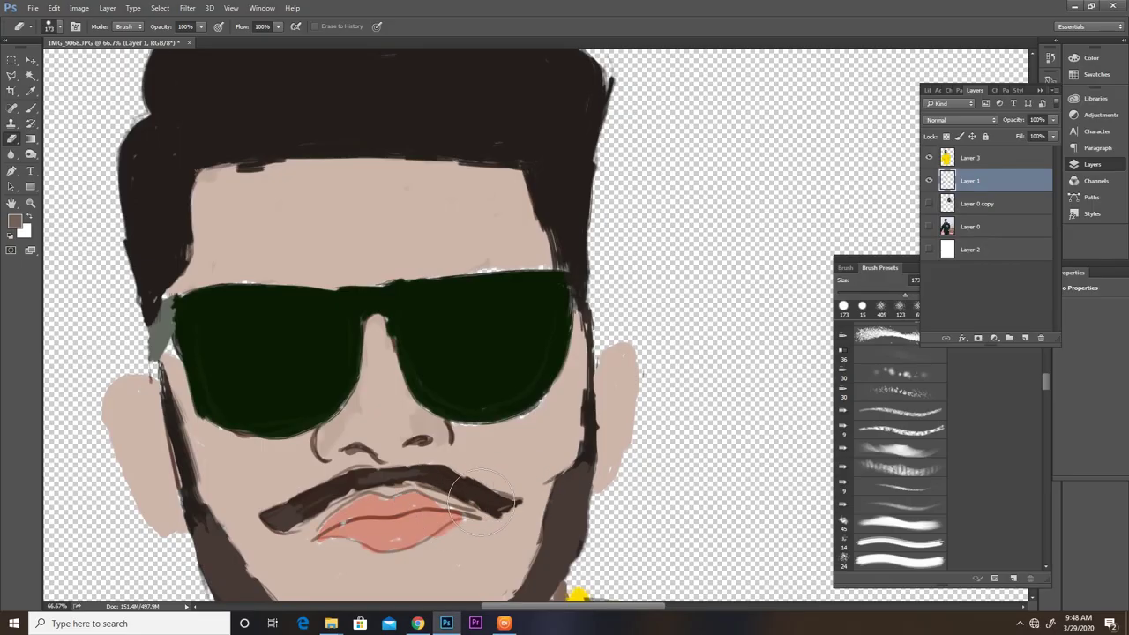
pyautogui.hotkey('ctrl', 'alt', 'z')
pyautogui.hotkey('ctrl', 'alt', 'z')
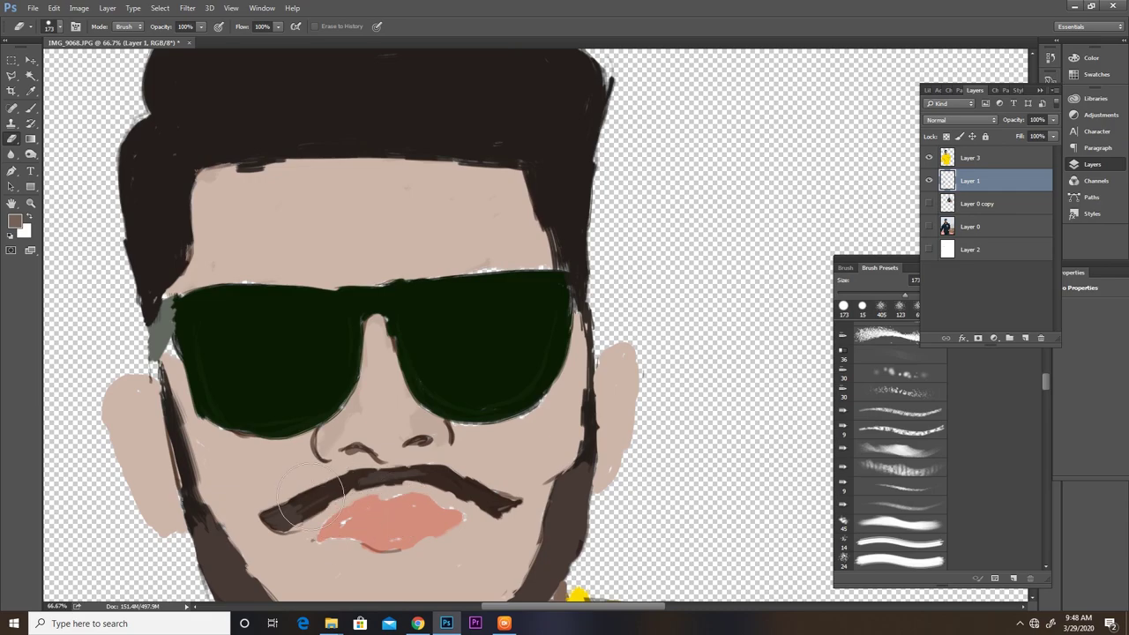
pyautogui.hotkey('ctrl', 'alt', 'z')
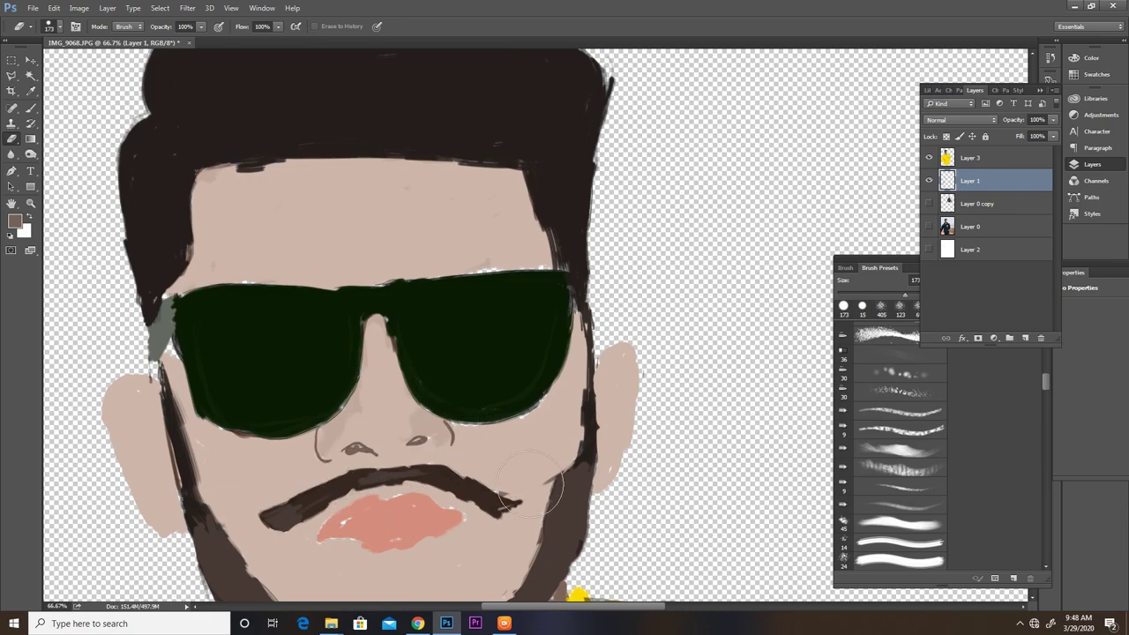
# Step: Pan and zoom around the hoodie and face to review the painting
pyautogui.moveTo(454, 515); pyautogui.dragTo(497, 330)
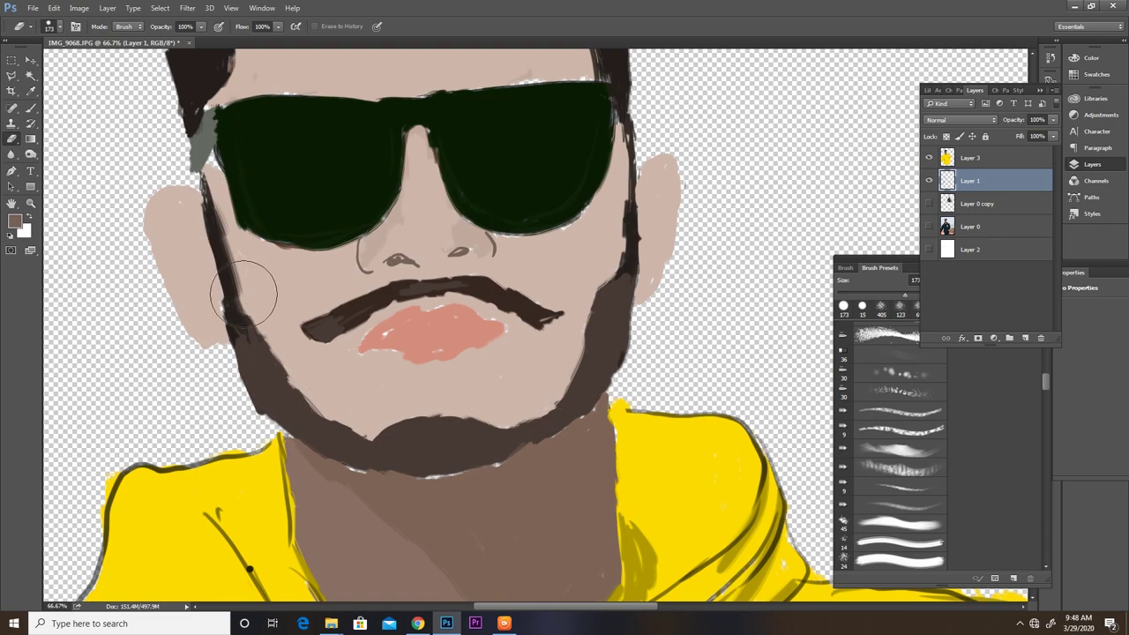
pyautogui.scroll(3, 251, 220)
pyautogui.scroll(2, 247, 221)
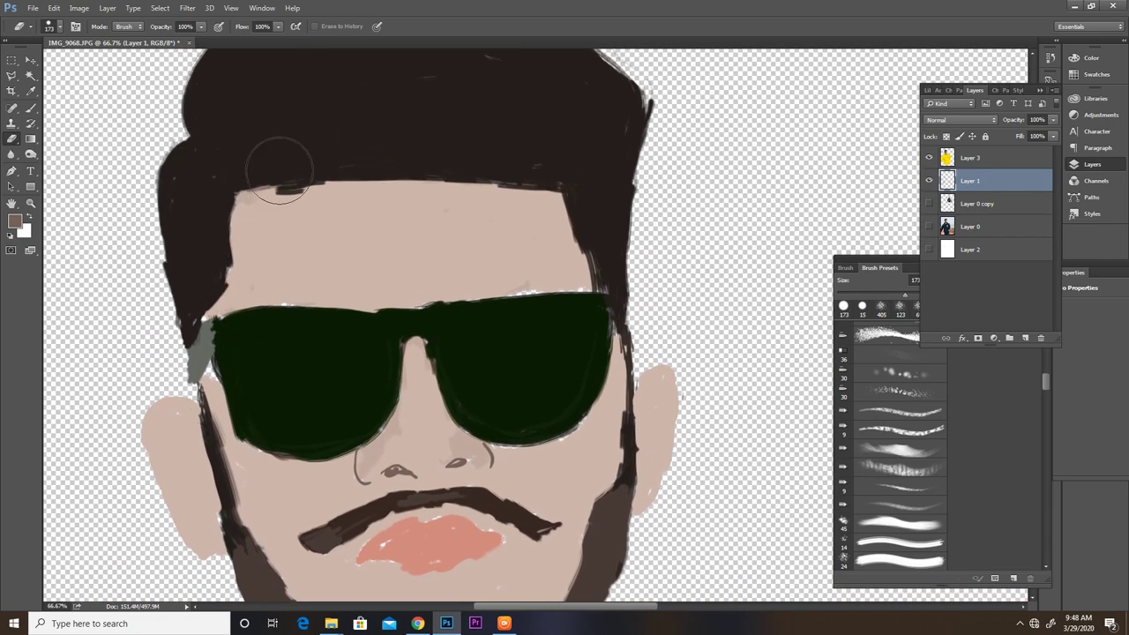
pyautogui.scroll(3, 265, 195)
pyautogui.scroll(1, 320, 168)
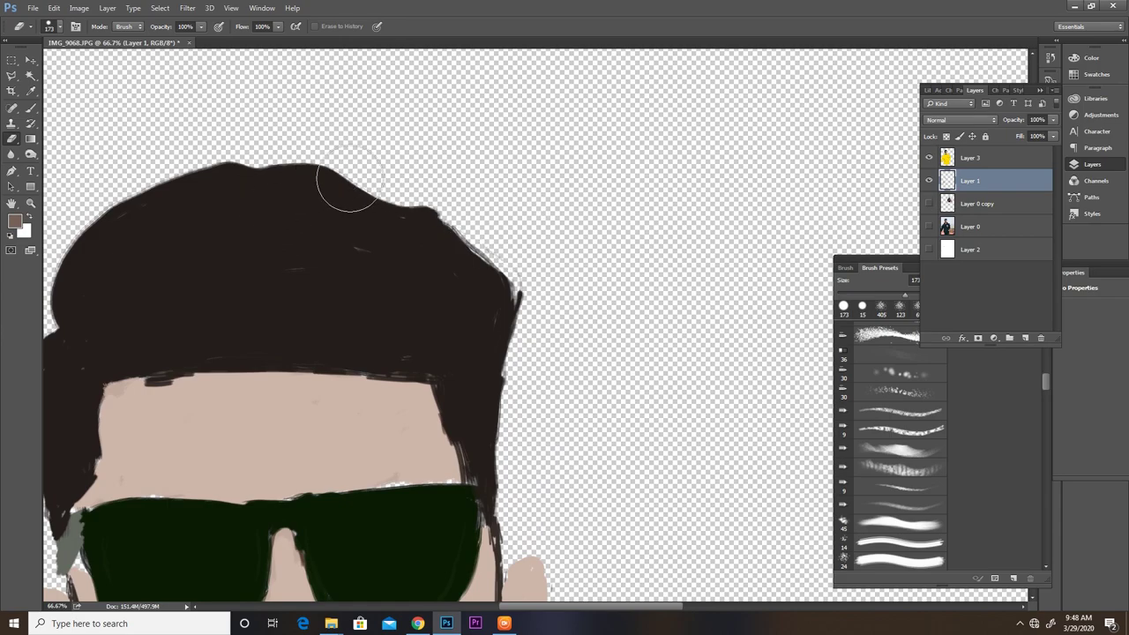
pyautogui.scroll(-4, 507, 291)
pyautogui.scroll(-2, 529, 300)
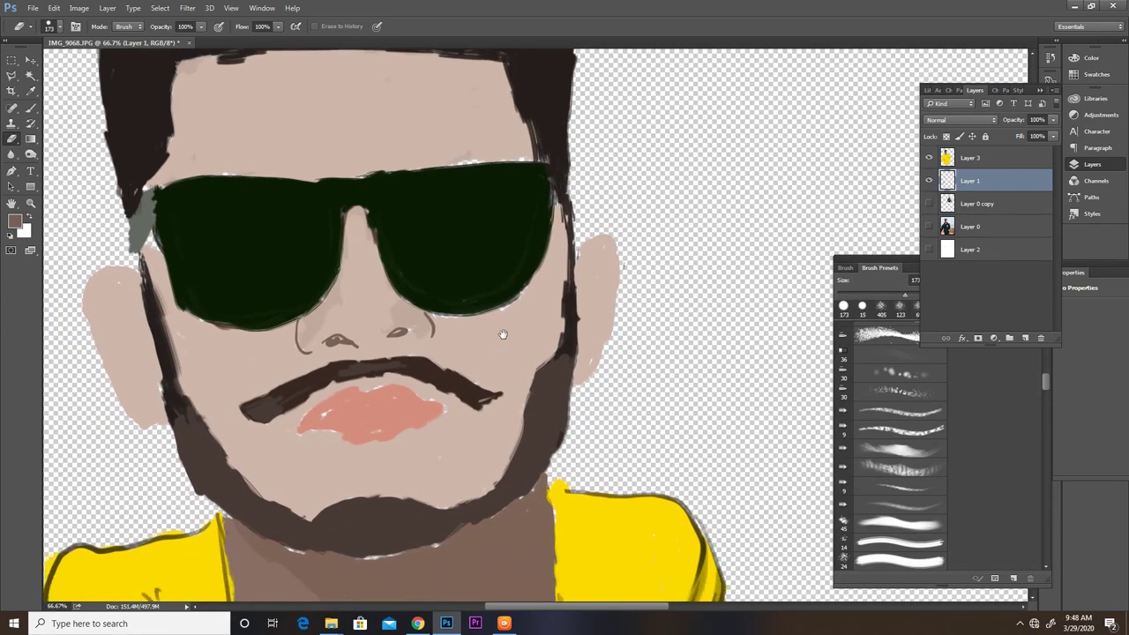
pyautogui.scroll(-2, 512, 318)
pyautogui.moveTo(551, 270); pyautogui.dragTo(557, 328)
pyautogui.scroll(3, 529, 318)
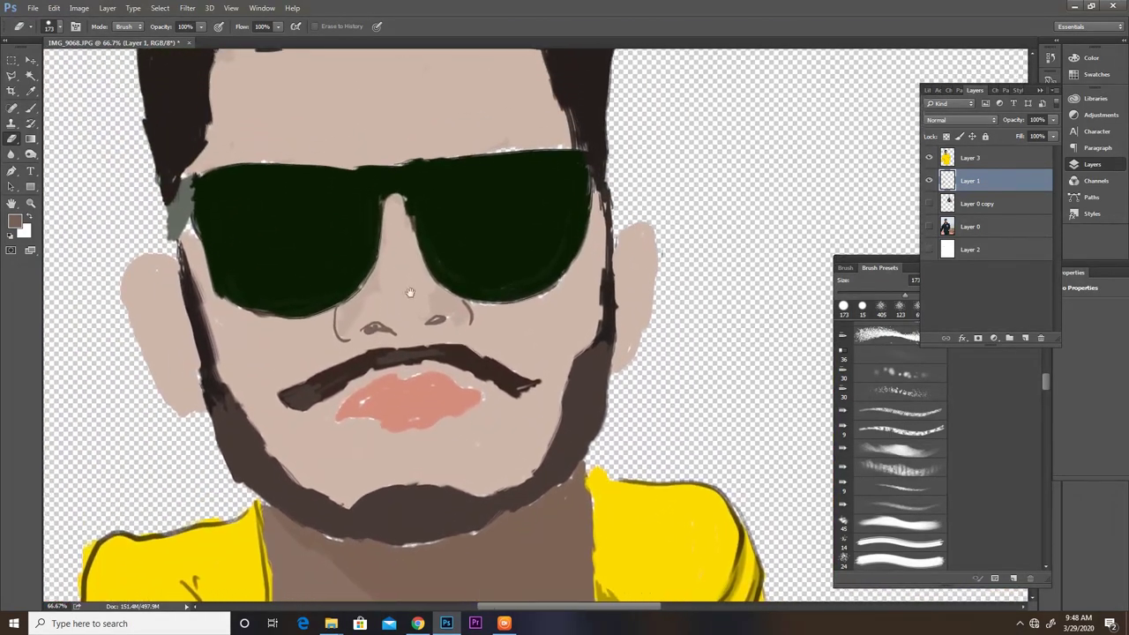
pyautogui.scroll(1, 338, 298)
pyautogui.scroll(1, 338, 298)
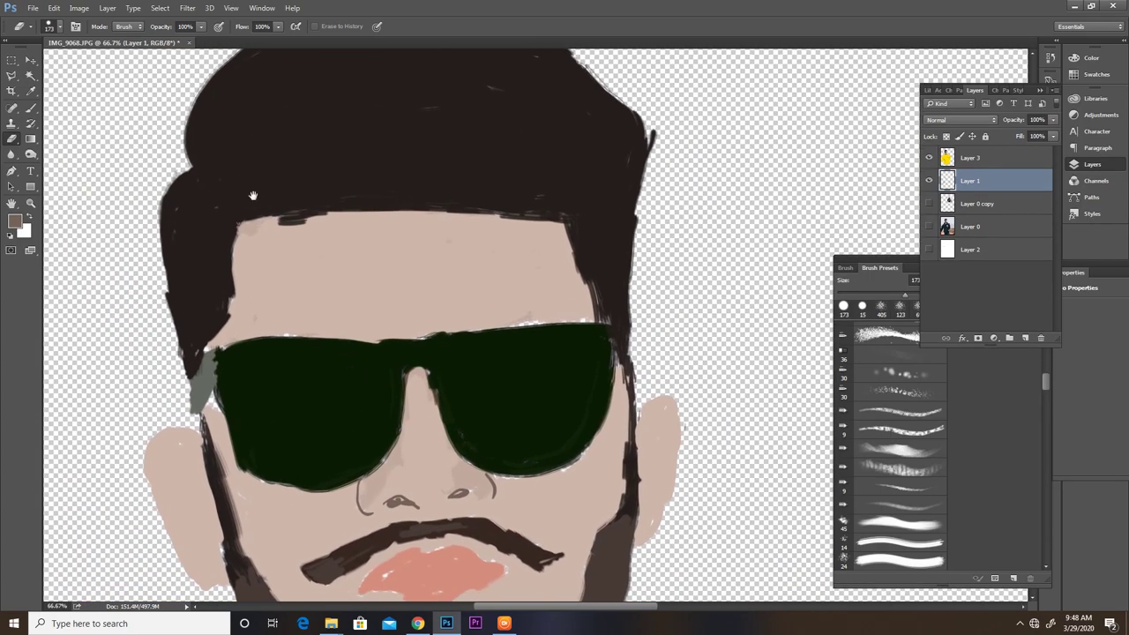
pyautogui.moveTo(449, 290); pyautogui.dragTo(427, 124)
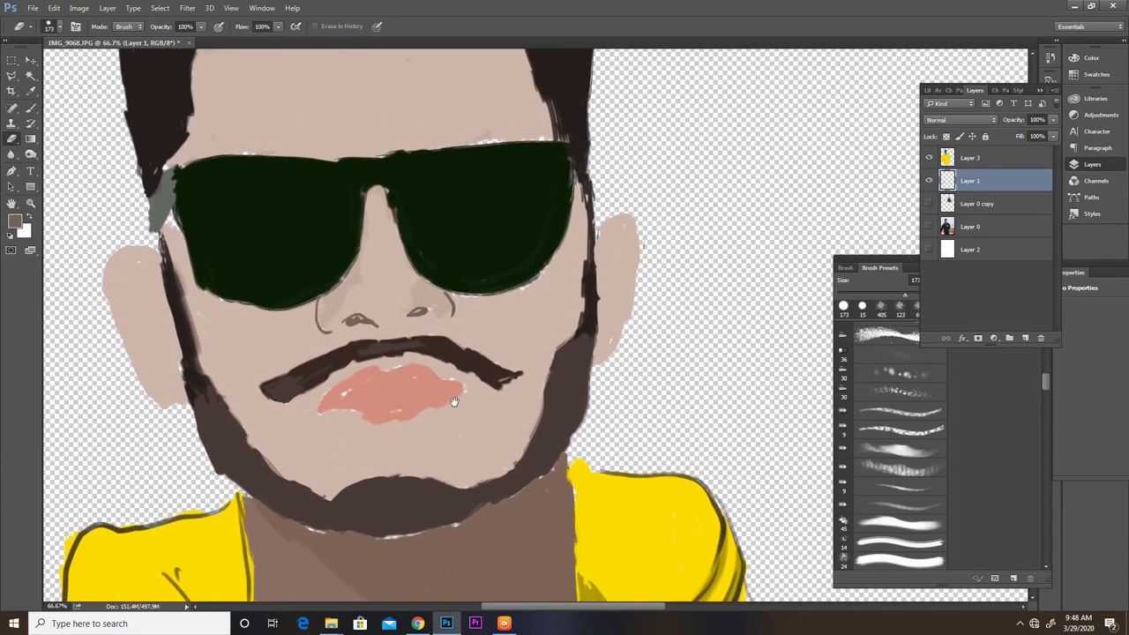
# Step: Sample the lips' pink, paint it along the lower lip edge, and select Layer 3
pyautogui.click(33, 108)
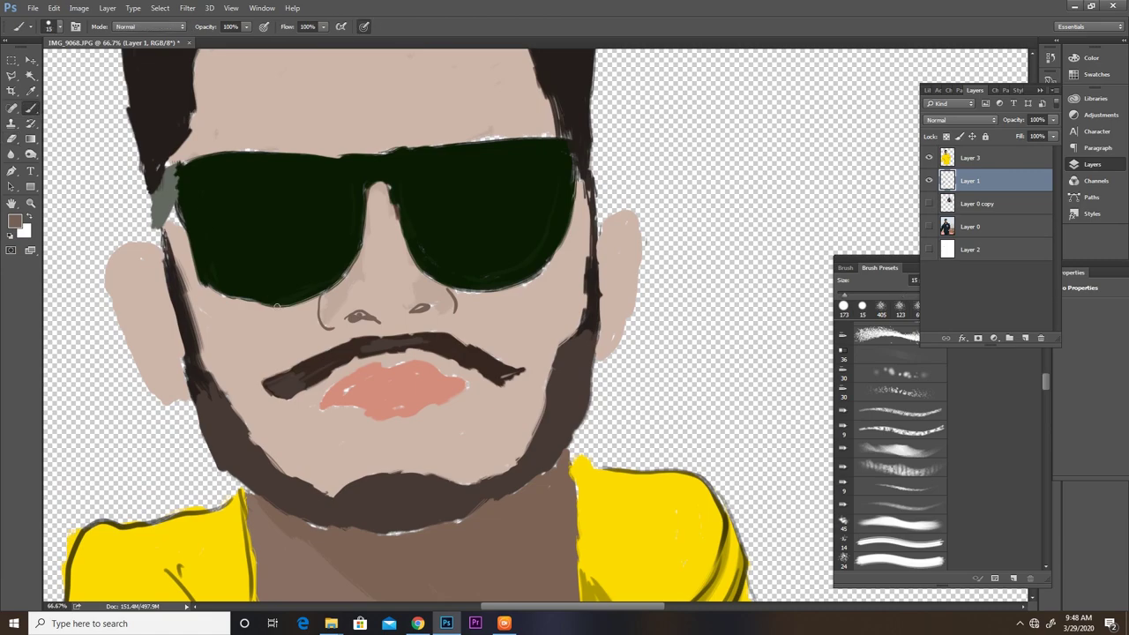
pyautogui.press('i')
pyautogui.click(387, 395)
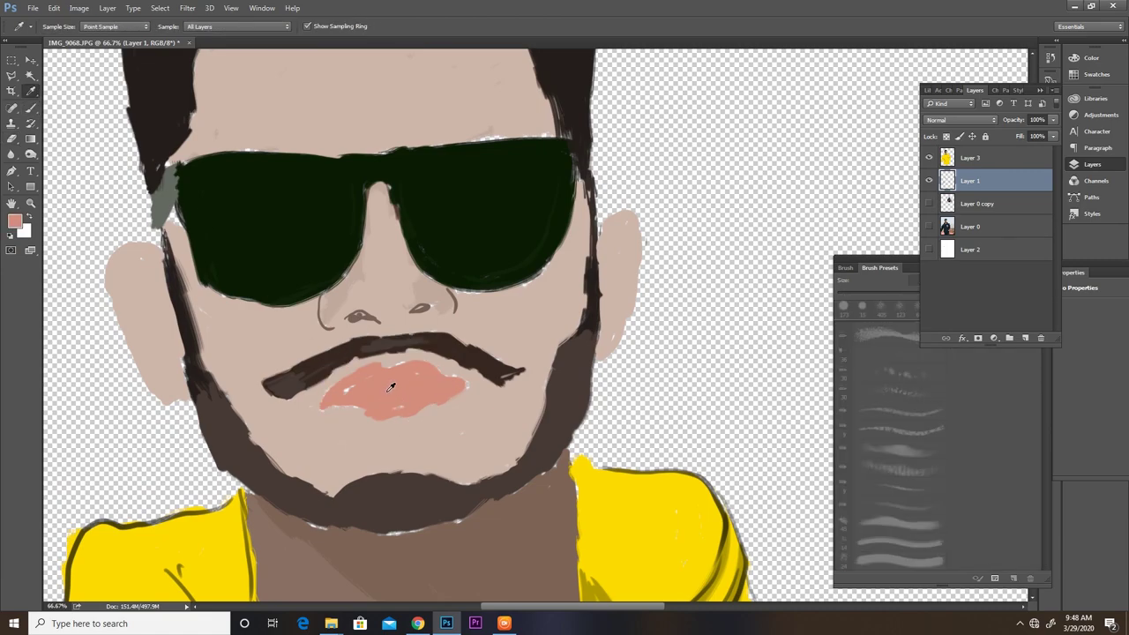
pyautogui.press('b')
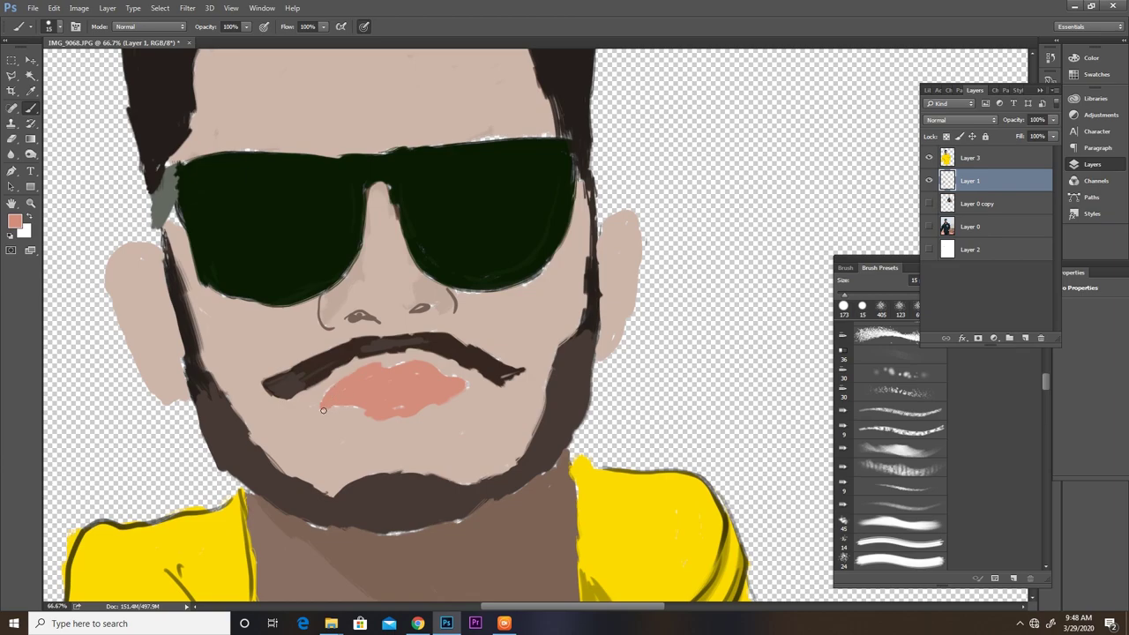
pyautogui.moveTo(323, 410); pyautogui.dragTo(367, 412)
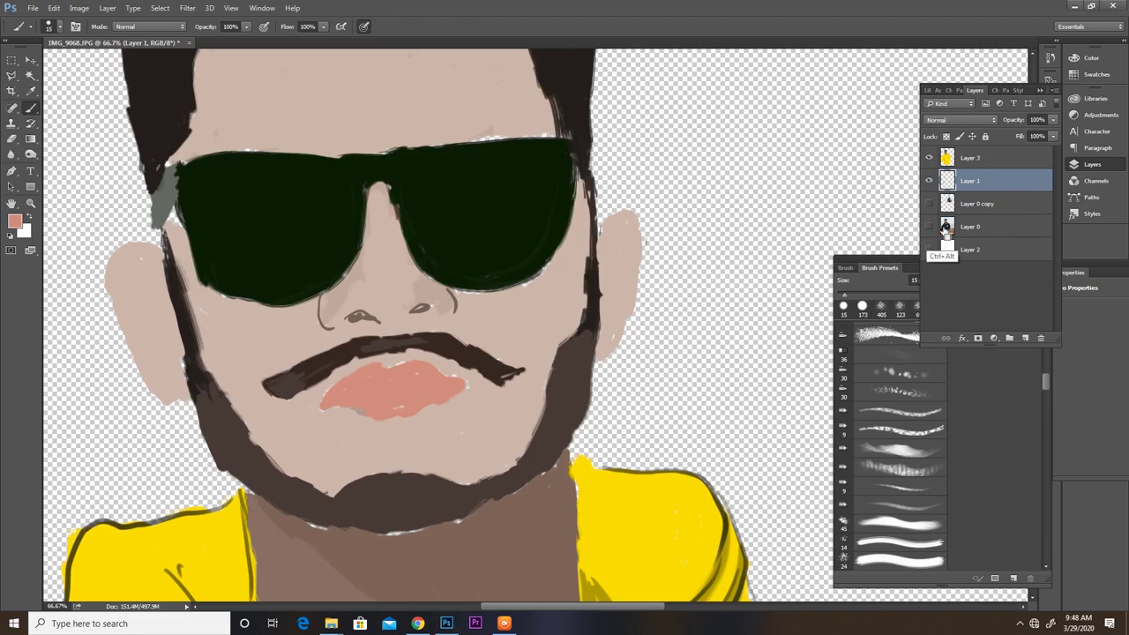
pyautogui.click(976, 164)
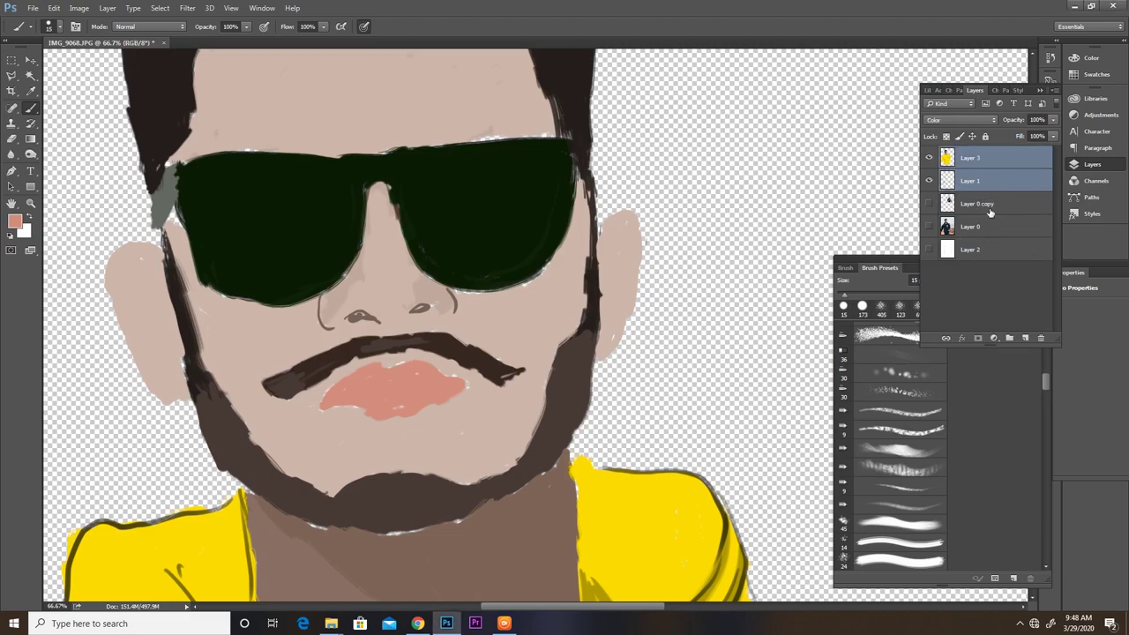
pyautogui.click(984, 184)
pyautogui.click(980, 157)
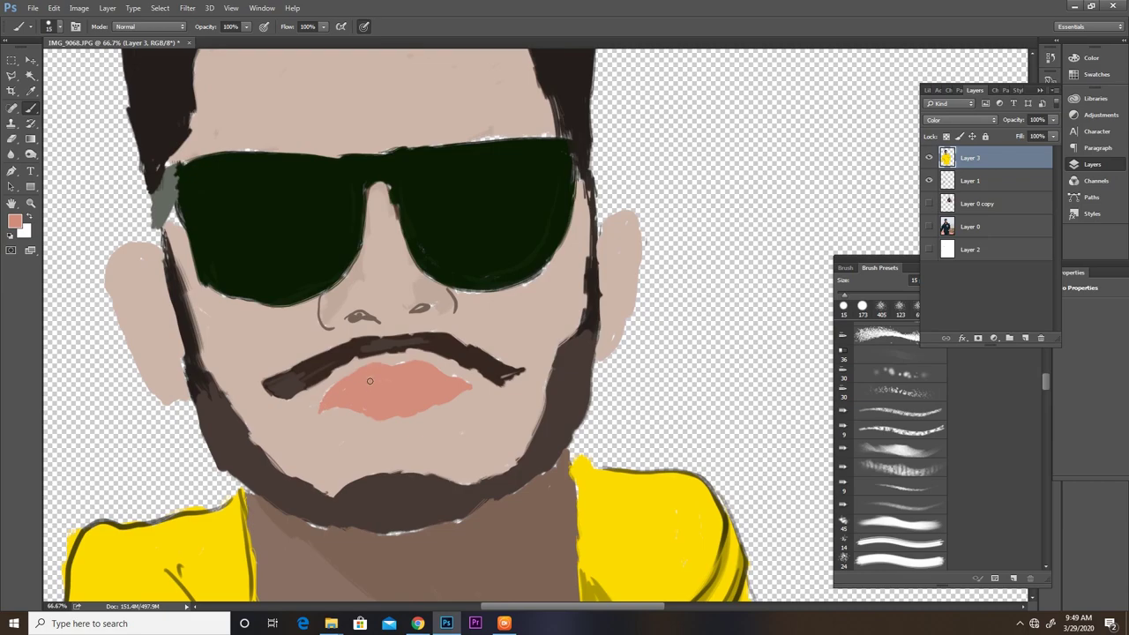
# Step: In dark brown, draw the line between the lips, the left corner and an under-lip shadow
pyautogui.click(14, 220)
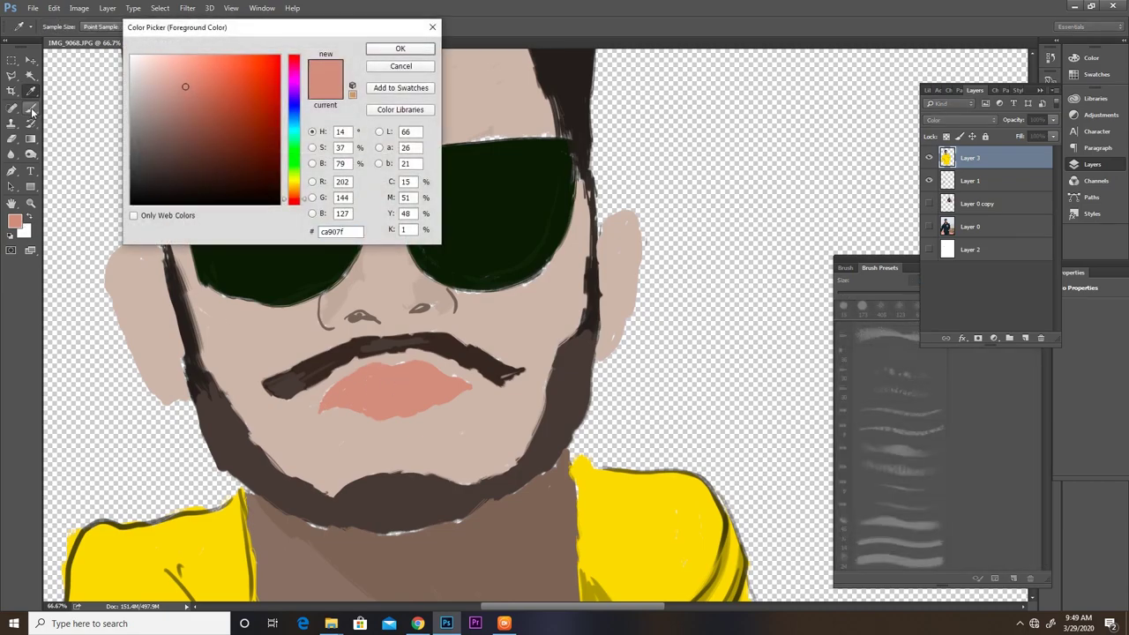
pyautogui.click(191, 148)
pyautogui.click(400, 49)
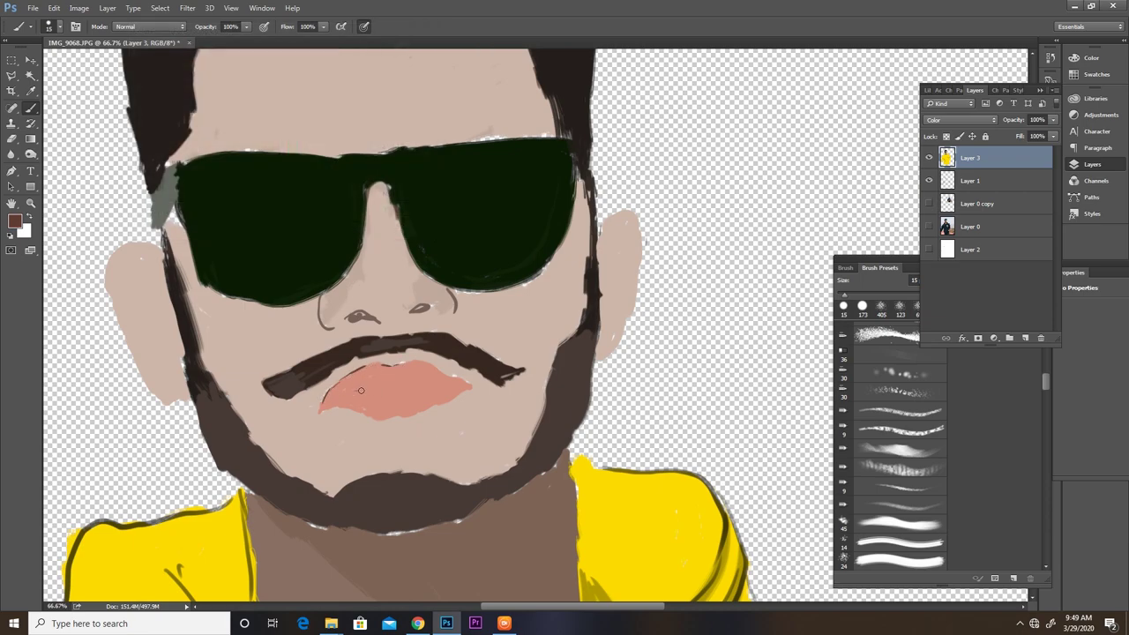
pyautogui.moveTo(366, 388); pyautogui.dragTo(430, 382)
pyautogui.moveTo(435, 370); pyautogui.dragTo(450, 376)
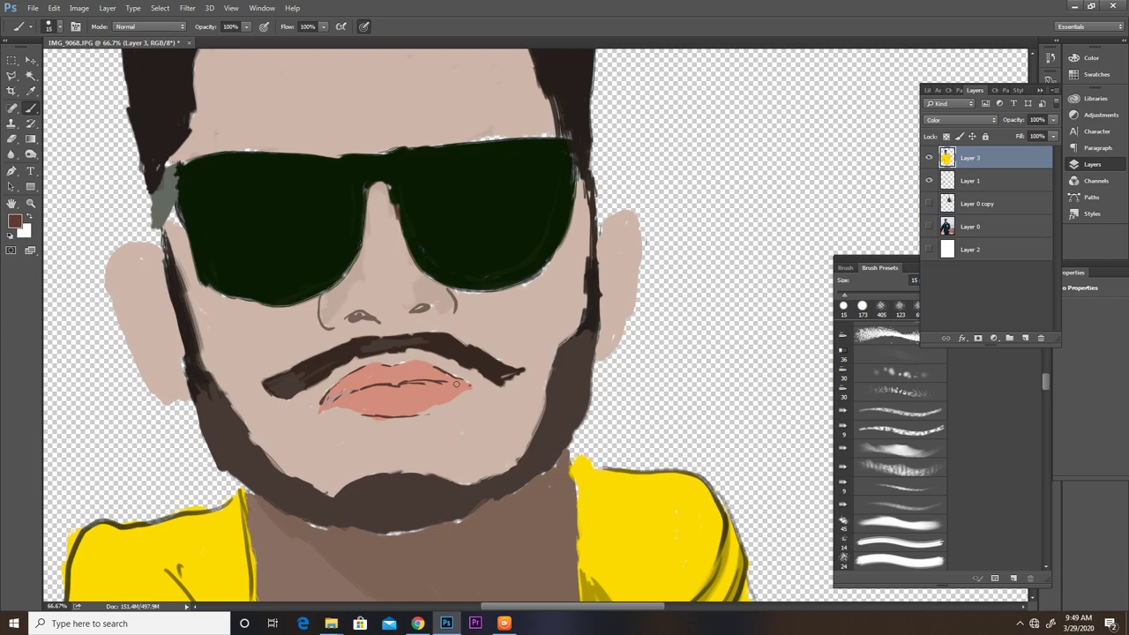
pyautogui.moveTo(332, 391); pyautogui.dragTo(313, 411)
pyautogui.scroll(1, 375, 416)
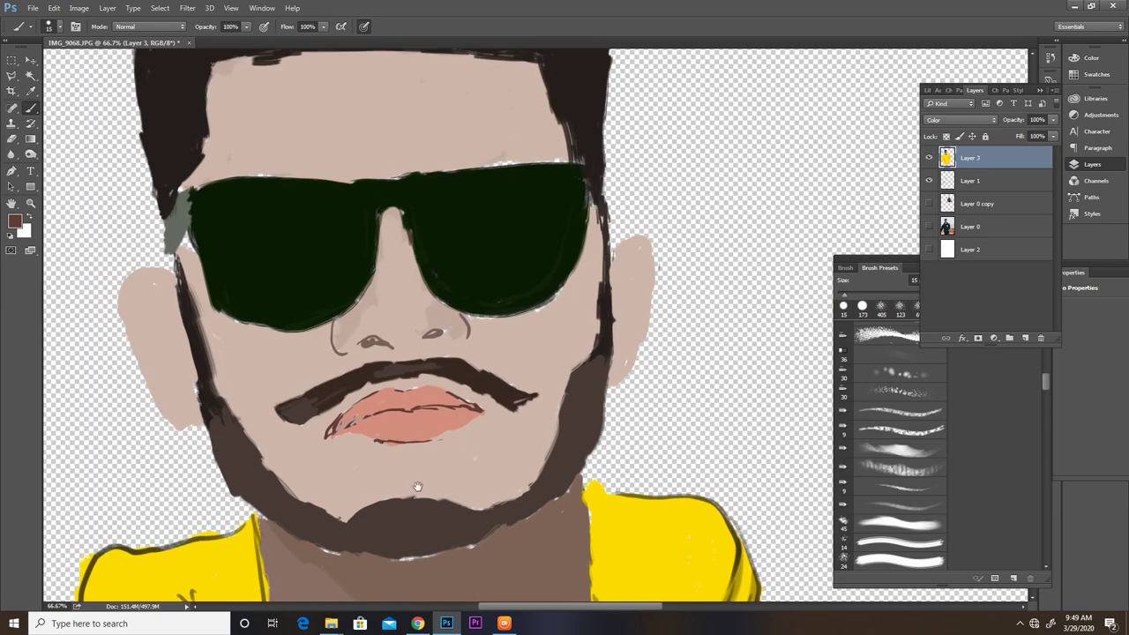
pyautogui.moveTo(393, 443); pyautogui.dragTo(418, 446)
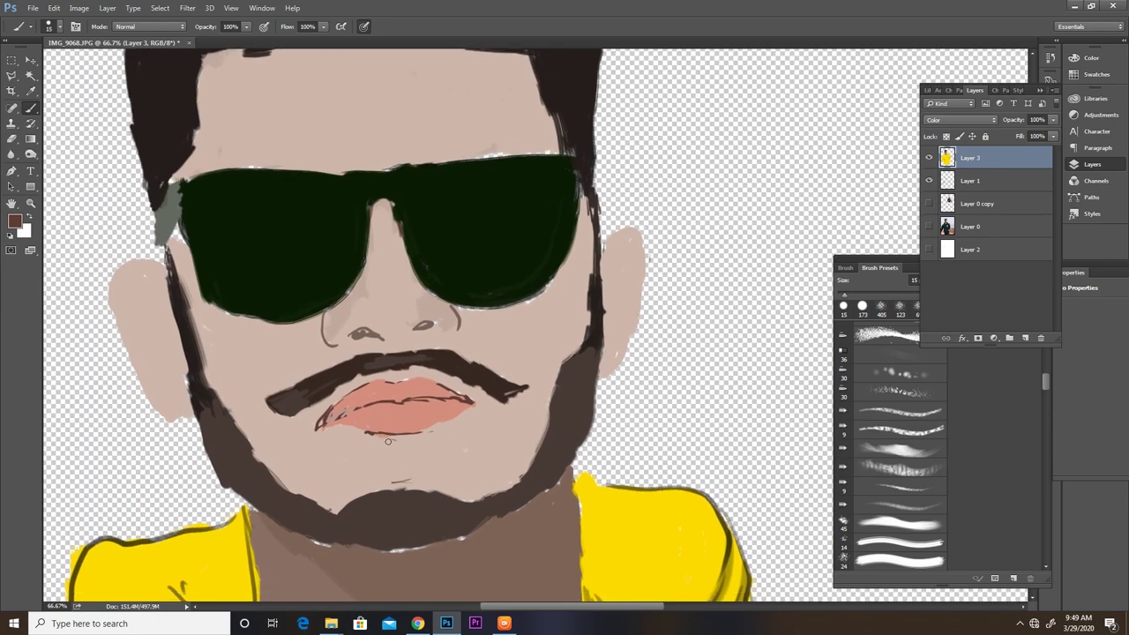
pyautogui.scroll(2, 379, 388)
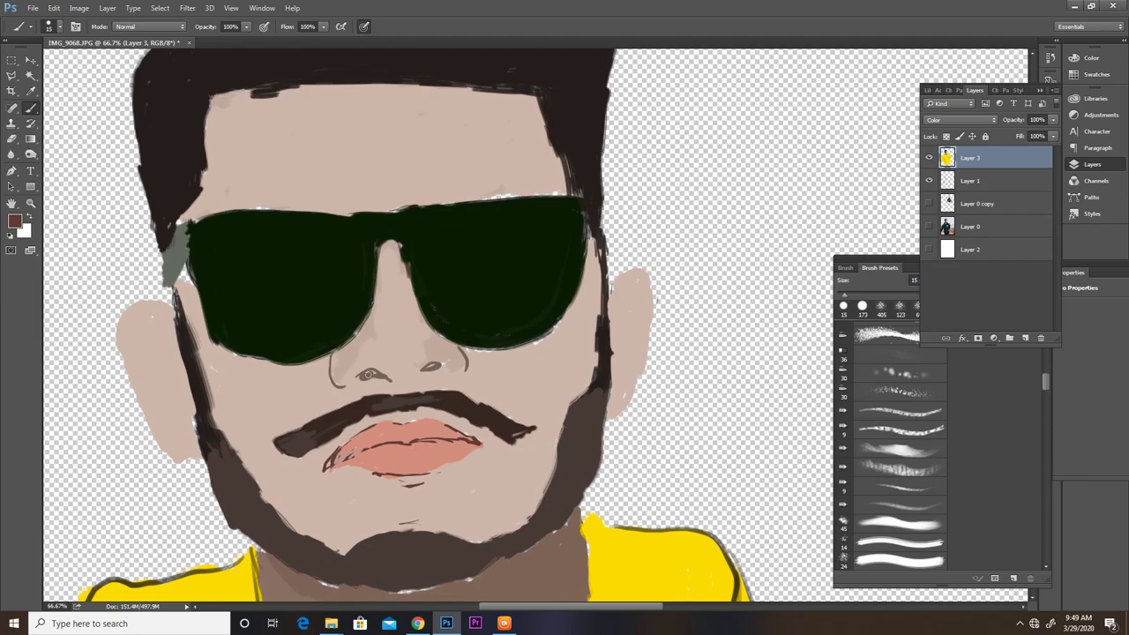
# Step: Sample the skin tone as foreground and add a small mark beside the nostril
pyautogui.keyDown('alt'); pyautogui.click(357, 390); pyautogui.keyUp('alt')
pyautogui.click(14, 220)
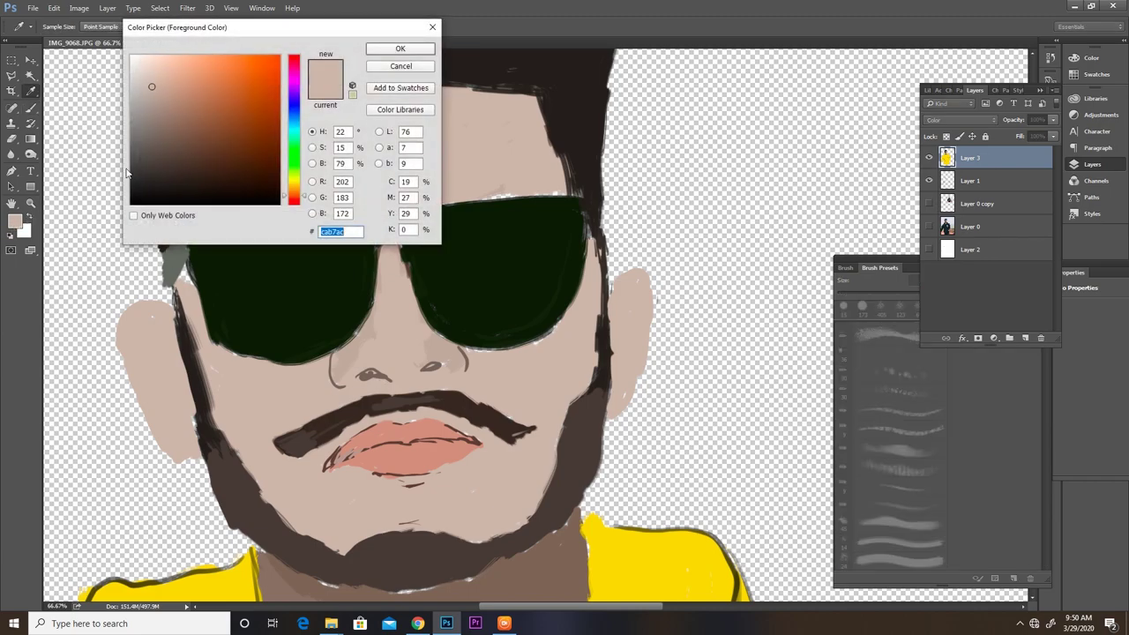
pyautogui.click(401, 49)
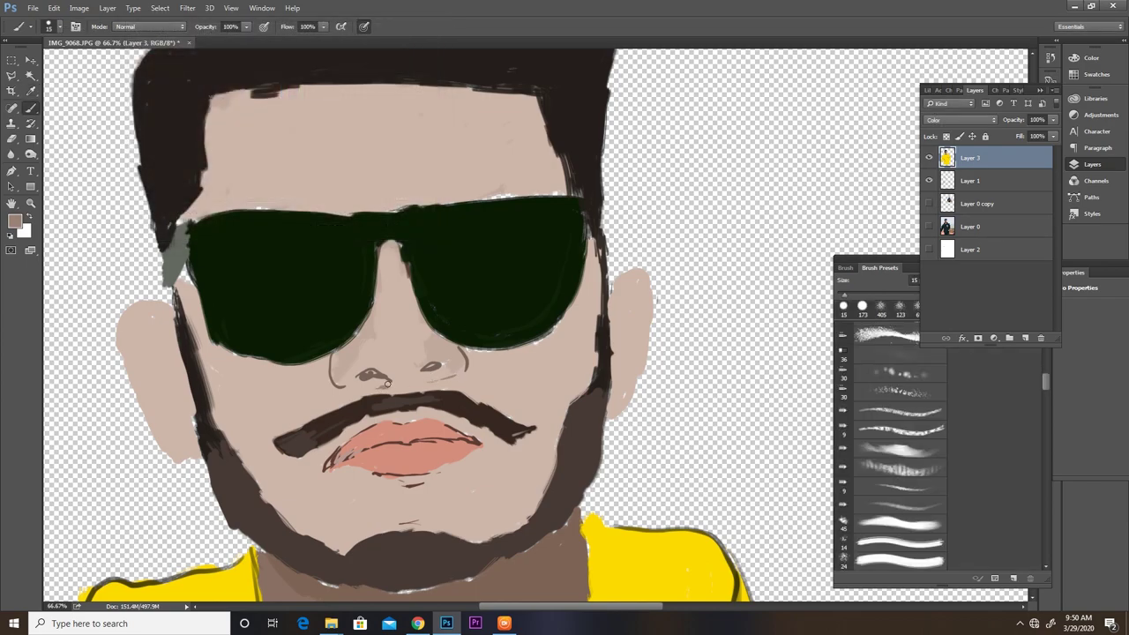
pyautogui.moveTo(399, 385); pyautogui.dragTo(398, 389)
pyautogui.click(15, 222)
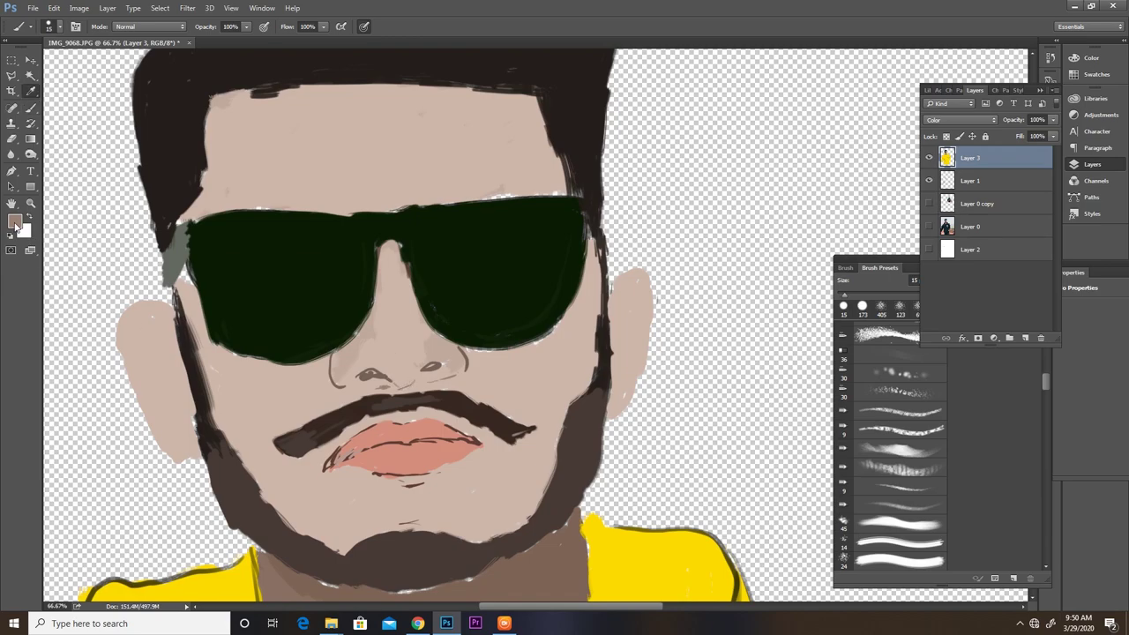
pyautogui.click(382, 50)
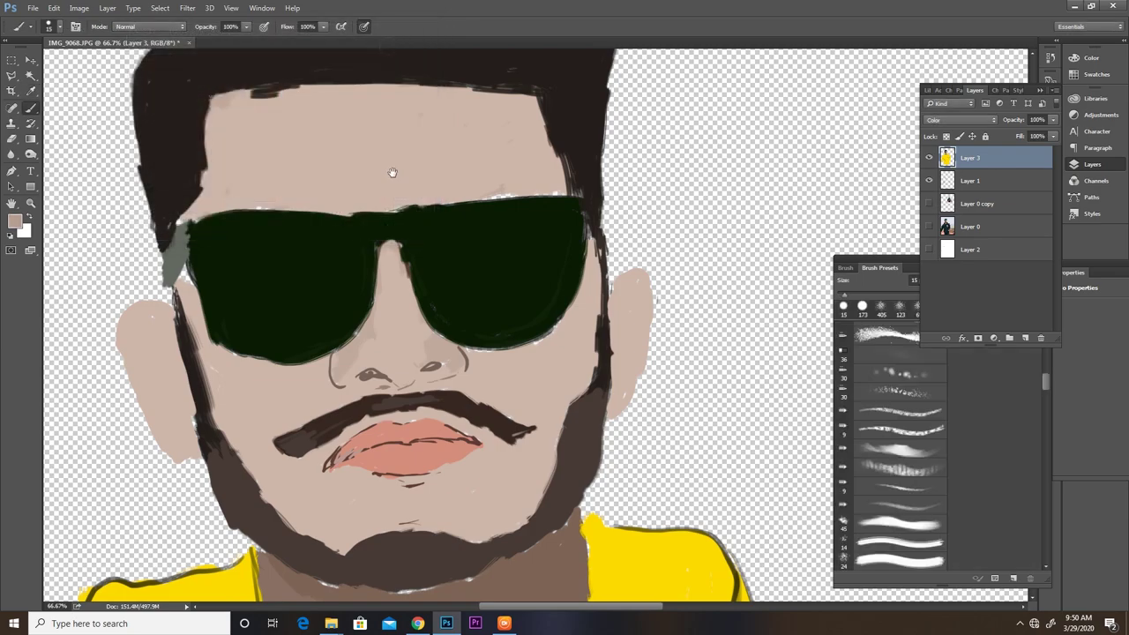
pyautogui.scroll(3, 378, 373)
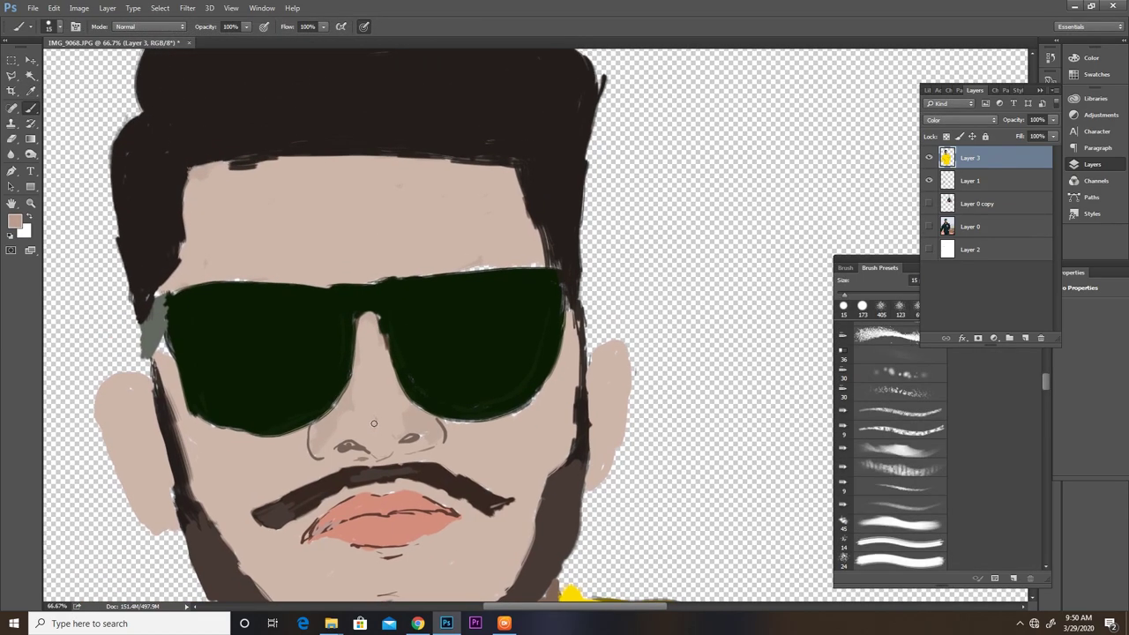
# Step: Set a lighter skin-tone foreground and the speckled scatter brush at 58 px
pyautogui.click(16, 222)
pyautogui.click(391, 51)
pyautogui.click(16, 222)
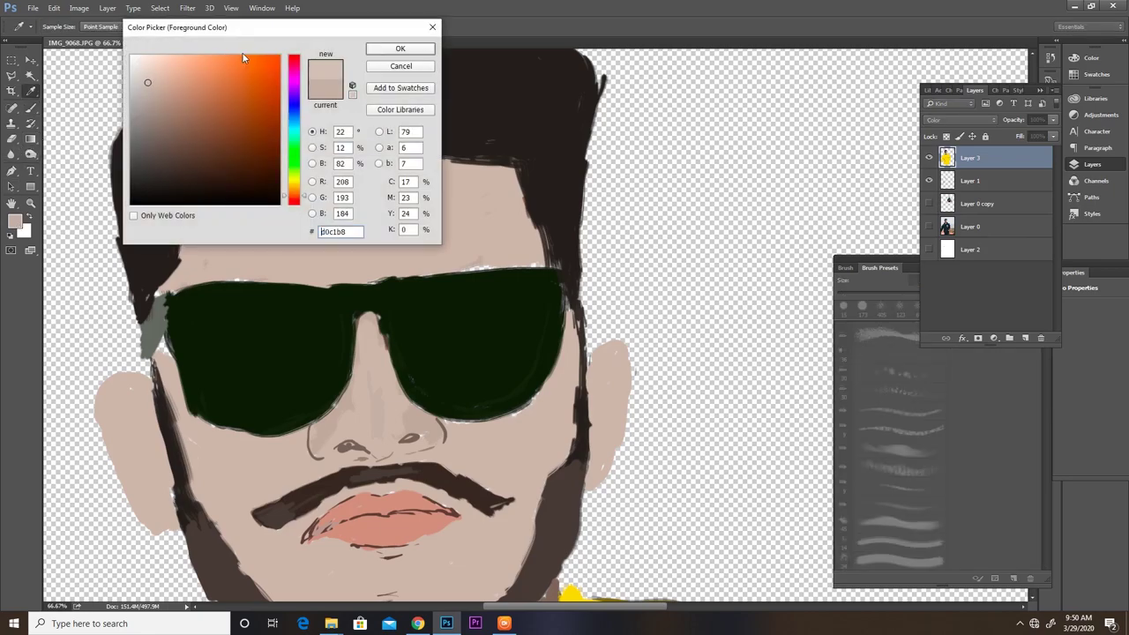
pyautogui.click(379, 50)
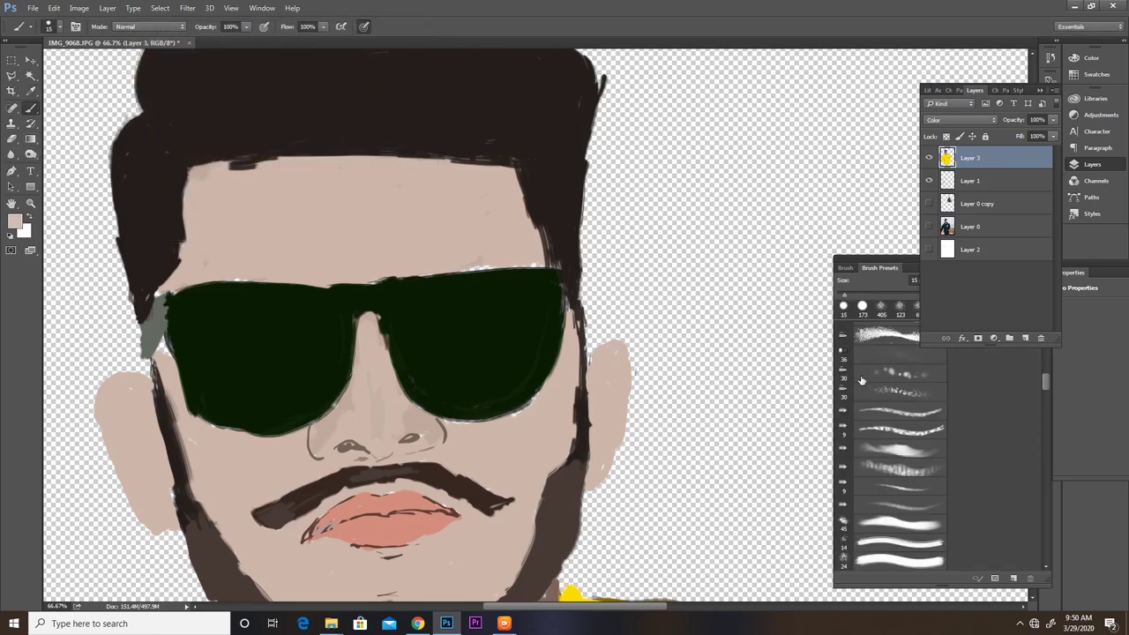
pyautogui.click(880, 306)
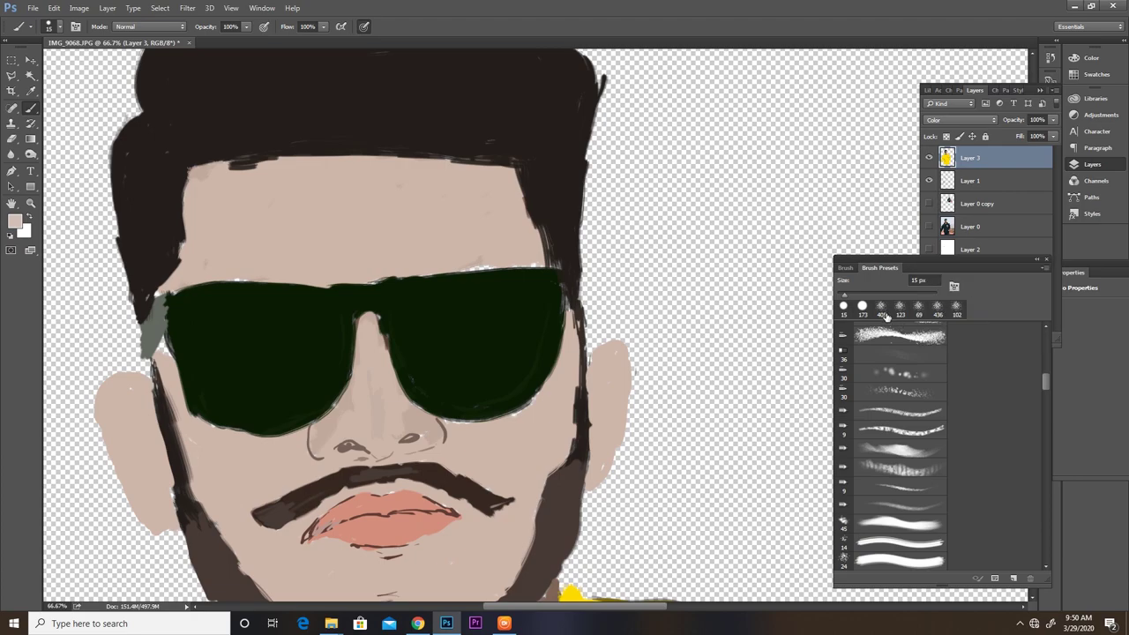
pyautogui.rightClick(333, 202)
pyautogui.click(413, 233)
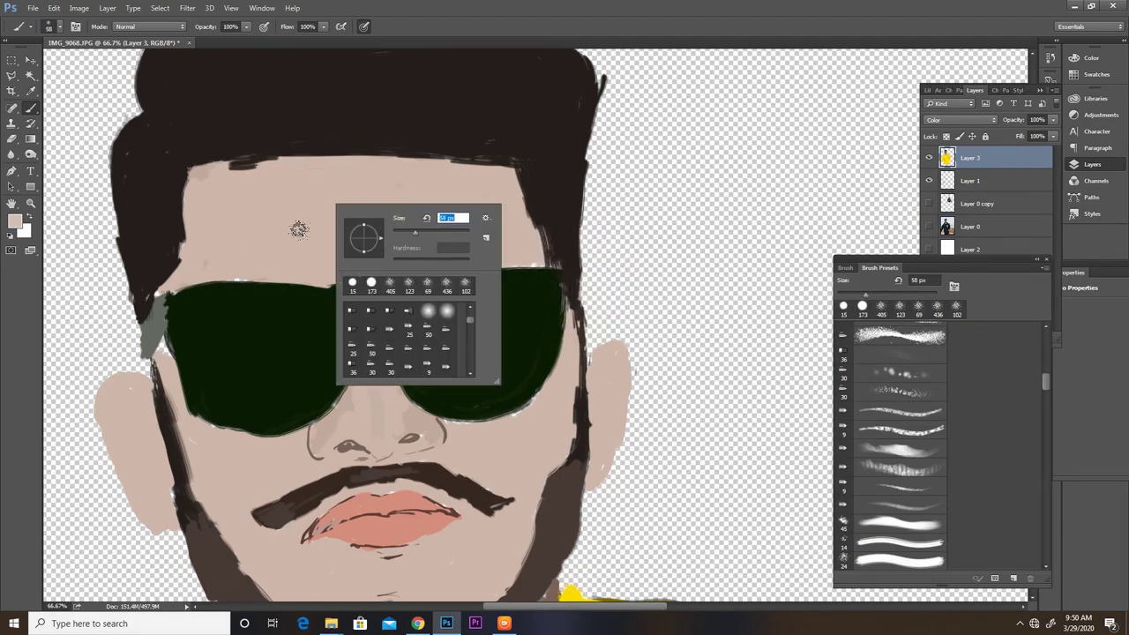
pyautogui.click(282, 203)
# Step: Paint lighter speckled highlights across the forehead and left cheek
pyautogui.moveTo(282, 224)
pyautogui.mouseDown()
pyautogui.moveTo(323, 204)
pyautogui.moveTo(365, 202)
pyautogui.moveTo(353, 236)
pyautogui.moveTo(323, 227)
pyautogui.moveTo(303, 256)
pyautogui.moveTo(396, 256)
pyautogui.moveTo(394, 189)
pyautogui.moveTo(371, 172)
pyautogui.moveTo(439, 187)
pyautogui.mouseUp()
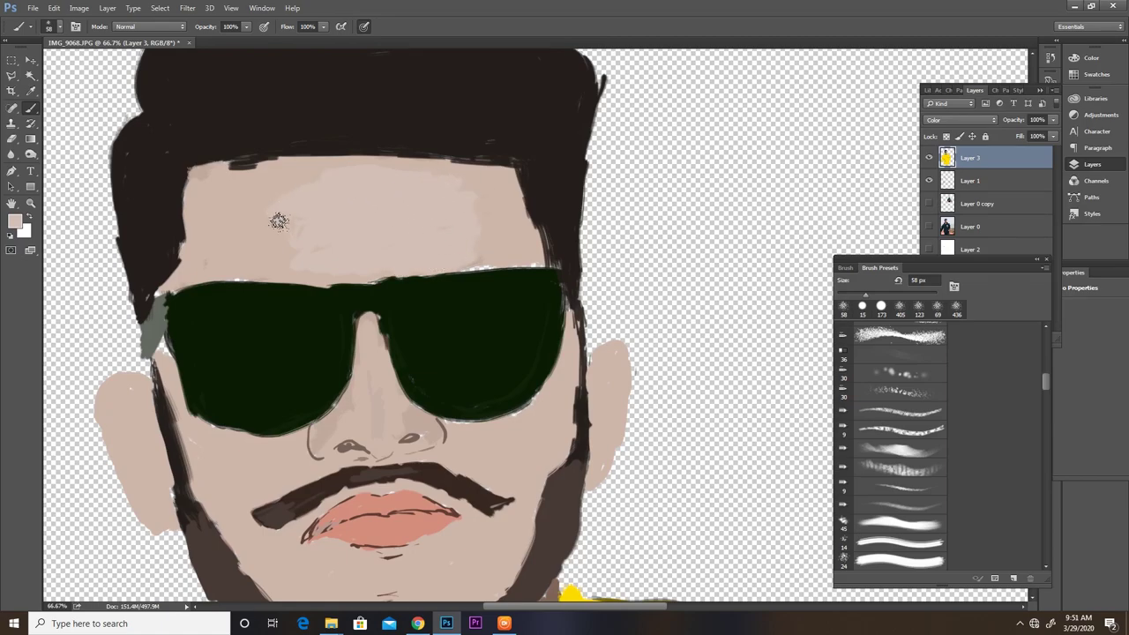
pyautogui.moveTo(278, 221)
pyautogui.mouseDown()
pyautogui.moveTo(239, 191)
pyautogui.moveTo(244, 229)
pyautogui.moveTo(300, 227)
pyautogui.moveTo(326, 247)
pyautogui.moveTo(324, 271)
pyautogui.mouseUp()
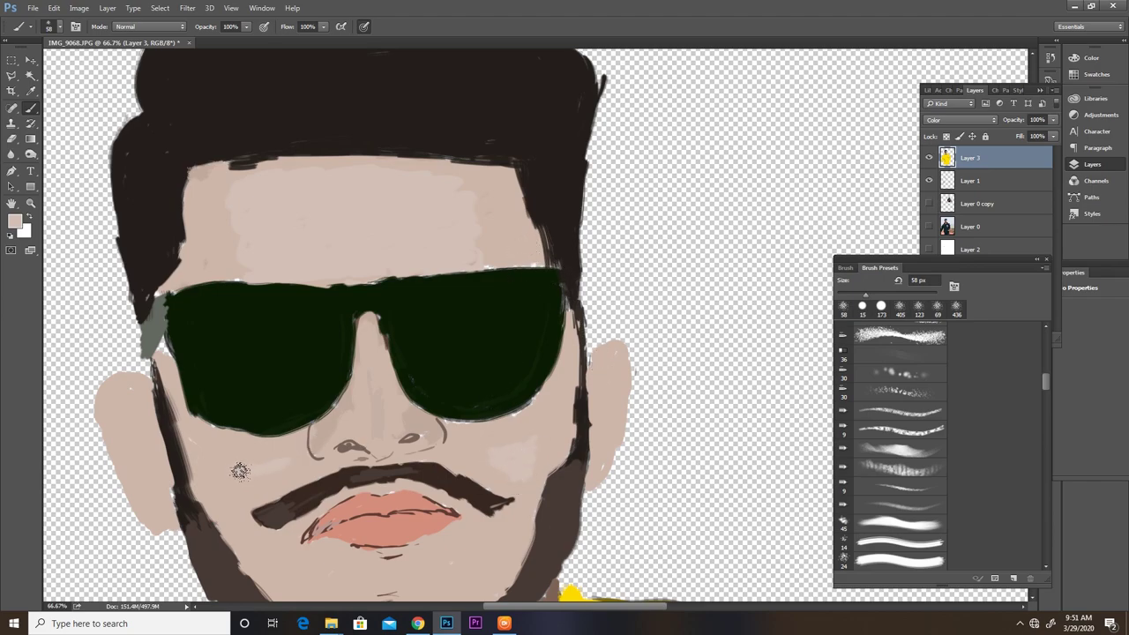
pyautogui.moveTo(280, 465); pyautogui.dragTo(230, 487)
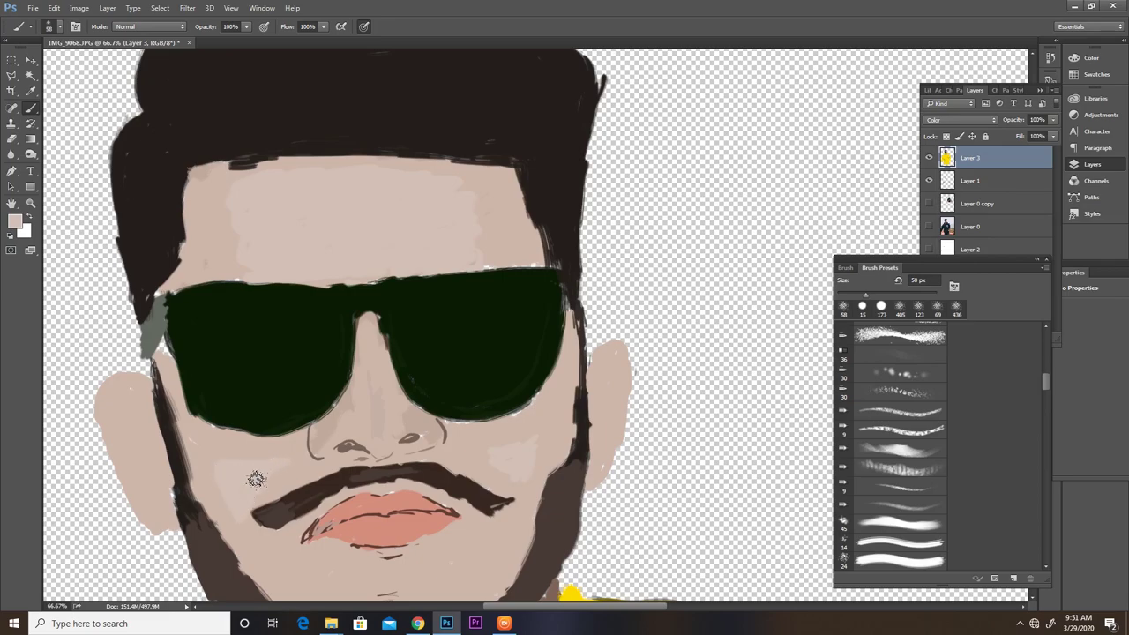
pyautogui.moveTo(327, 549); pyautogui.dragTo(300, 454)
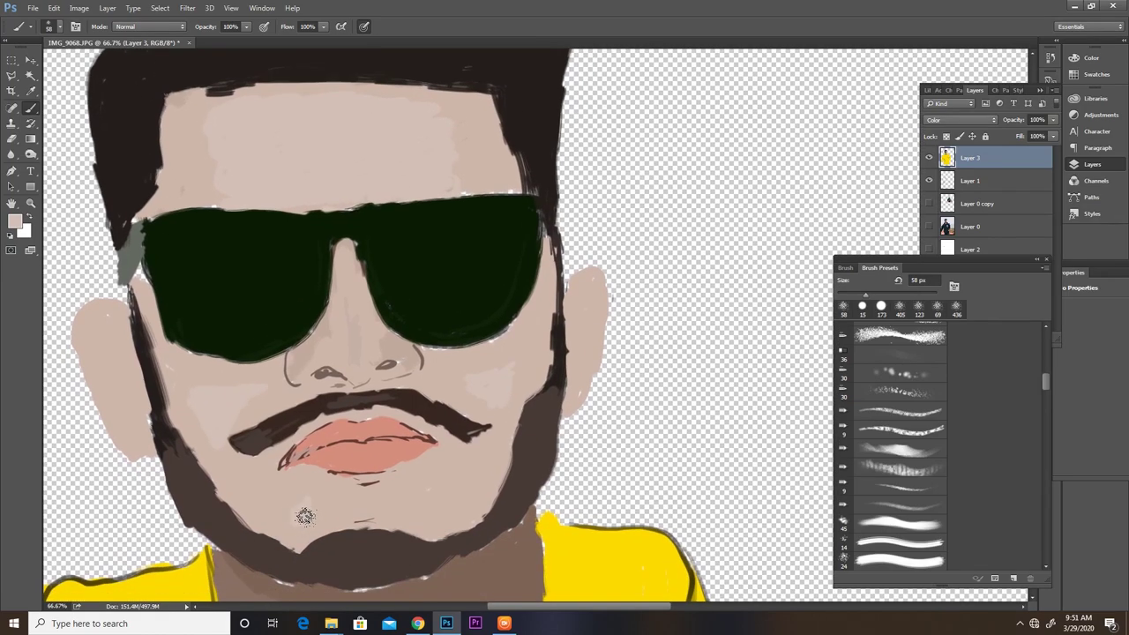
pyautogui.moveTo(429, 479); pyautogui.dragTo(433, 487)
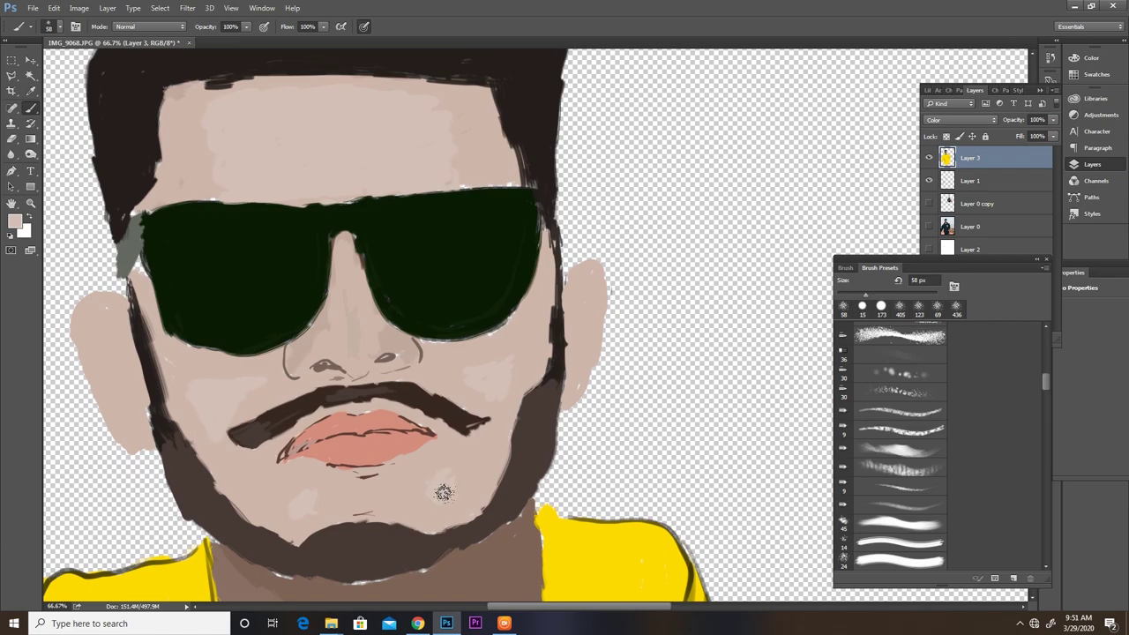
pyautogui.moveTo(437, 348); pyautogui.dragTo(457, 388)
pyautogui.moveTo(368, 229); pyautogui.dragTo(386, 308)
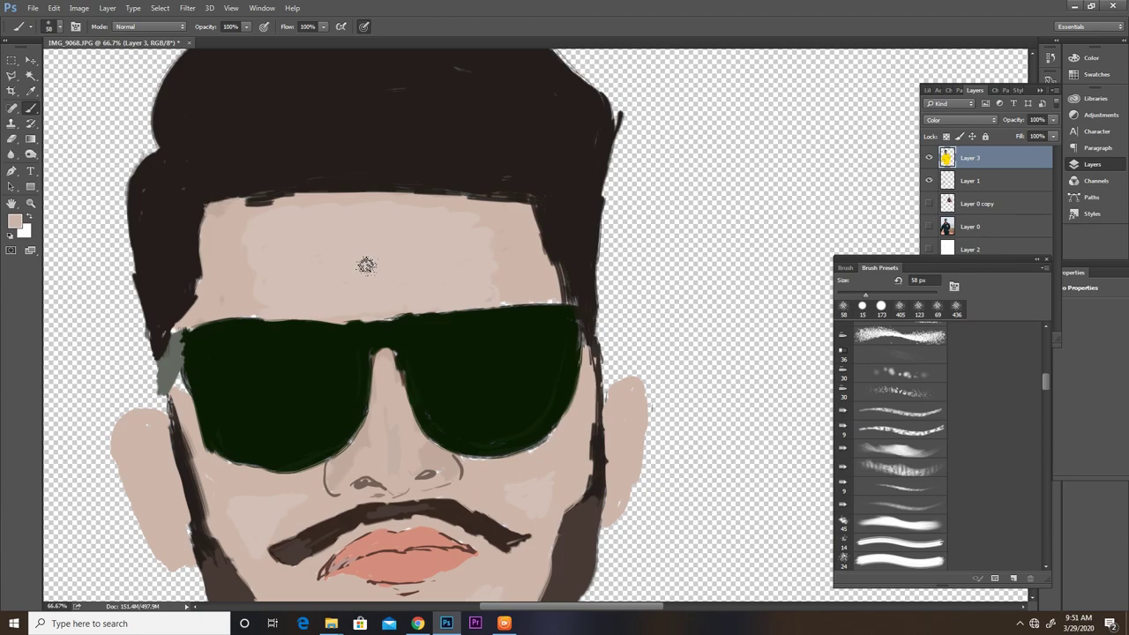
pyautogui.rightClick(344, 250)
# Step: Shrink the brush to 29 px and paint skin over the left edge of the glasses
pyautogui.moveTo(434, 278); pyautogui.dragTo(420, 283)
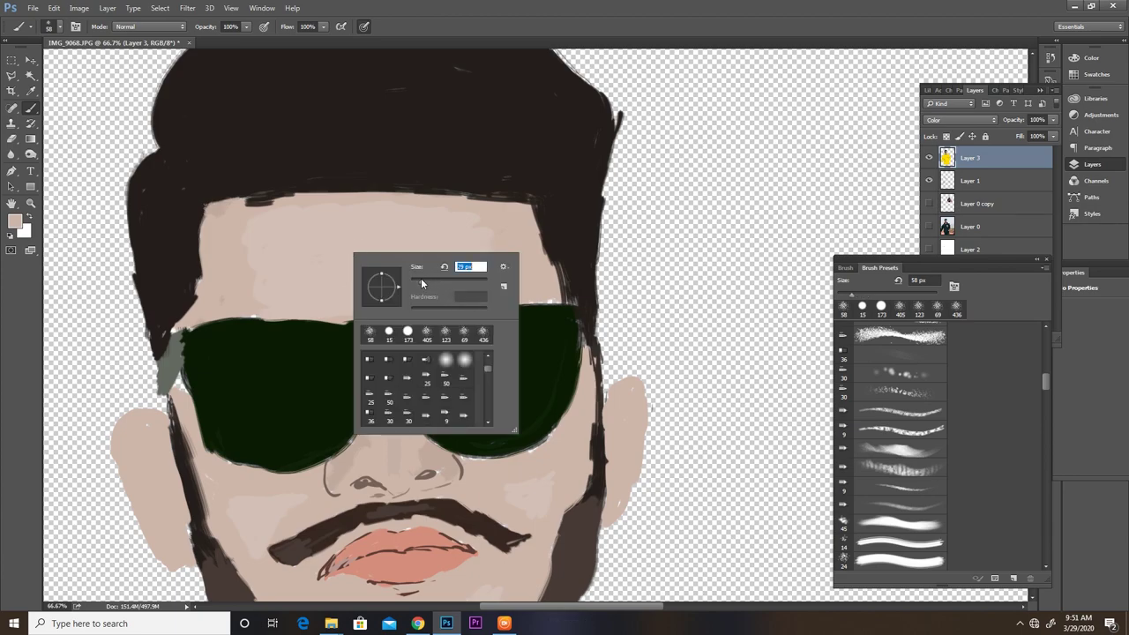
pyautogui.press('Return')
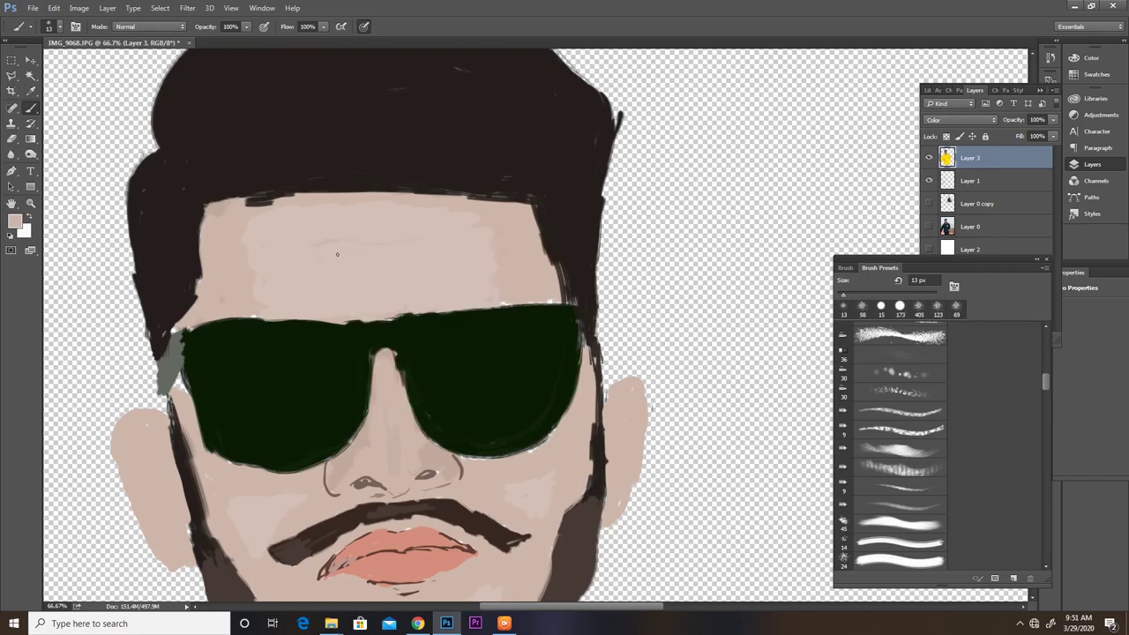
pyautogui.scroll(-2, 397, 352)
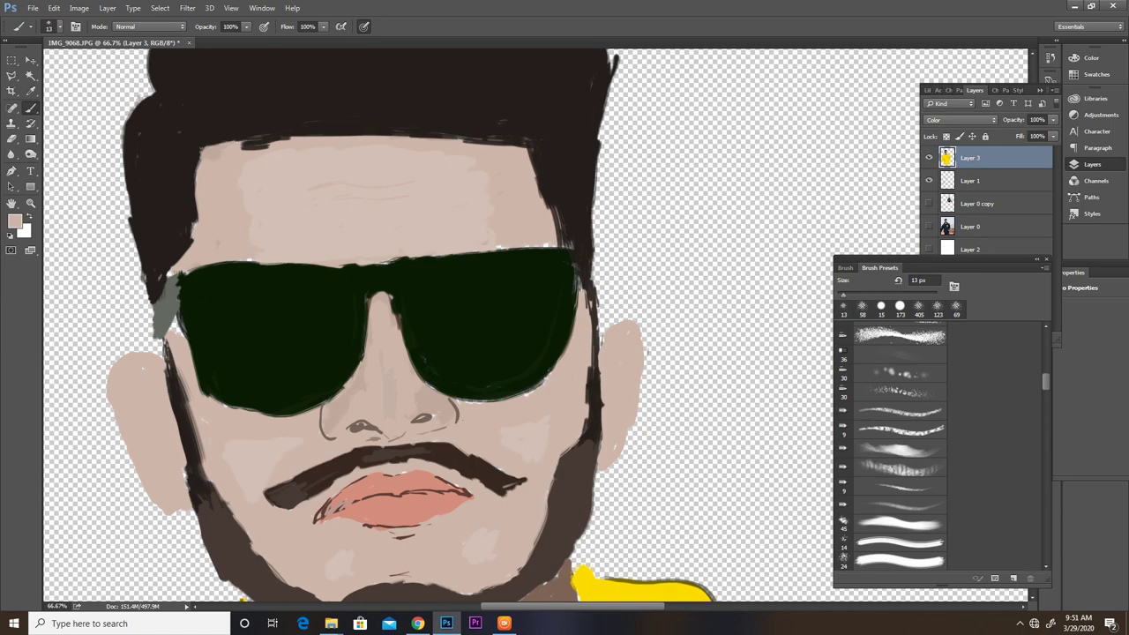
pyautogui.moveTo(472, 415); pyautogui.dragTo(426, 428)
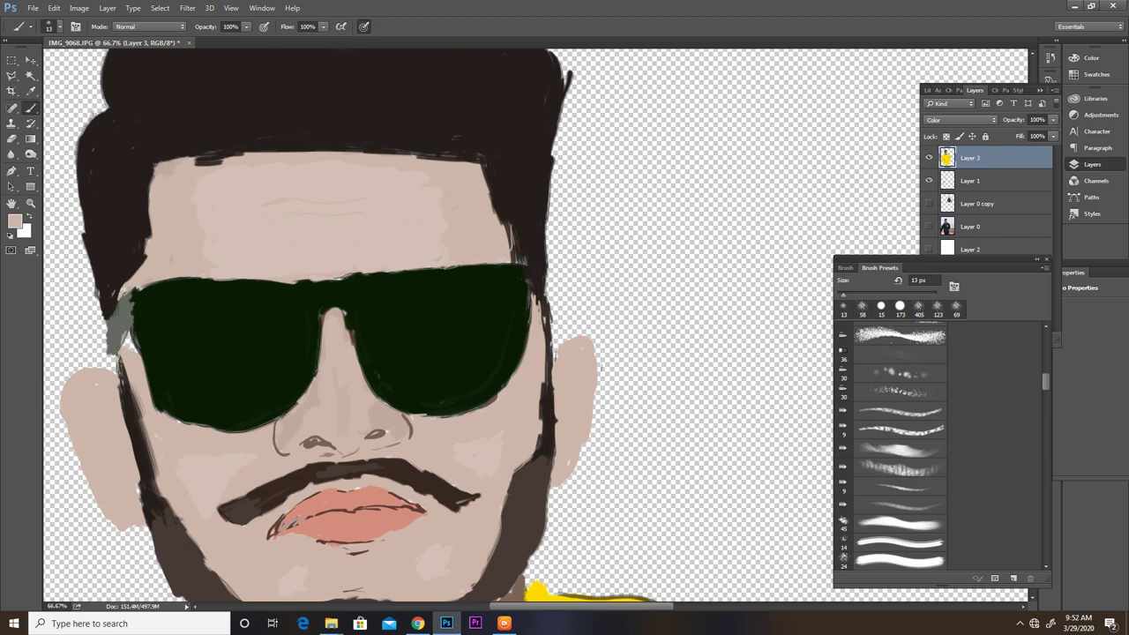
pyautogui.moveTo(132, 328)
pyautogui.mouseDown()
pyautogui.moveTo(137, 351)
pyautogui.moveTo(132, 344)
pyautogui.mouseUp()
pyautogui.moveTo(475, 434); pyautogui.dragTo(464, 390)
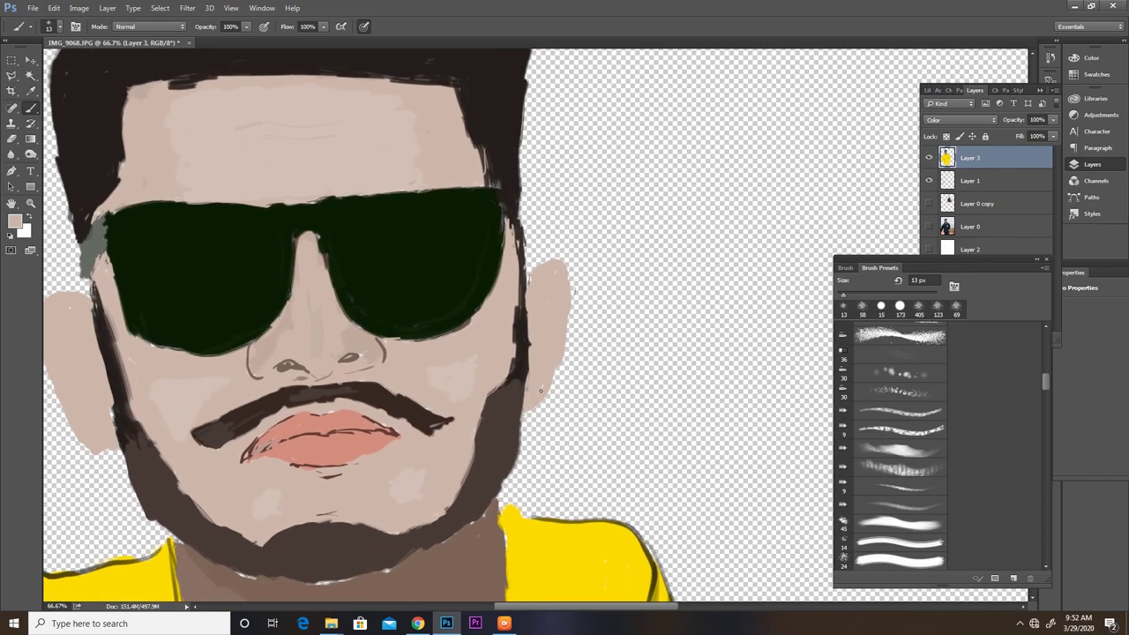
pyautogui.moveTo(526, 275); pyautogui.dragTo(525, 290)
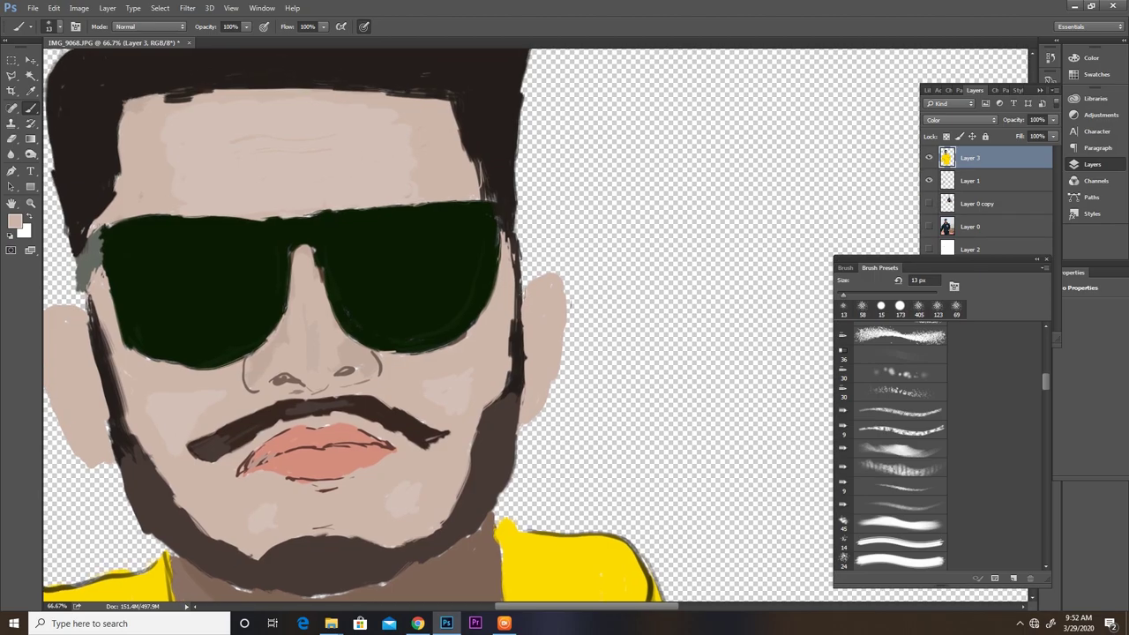
pyautogui.moveTo(145, 481); pyautogui.dragTo(189, 470)
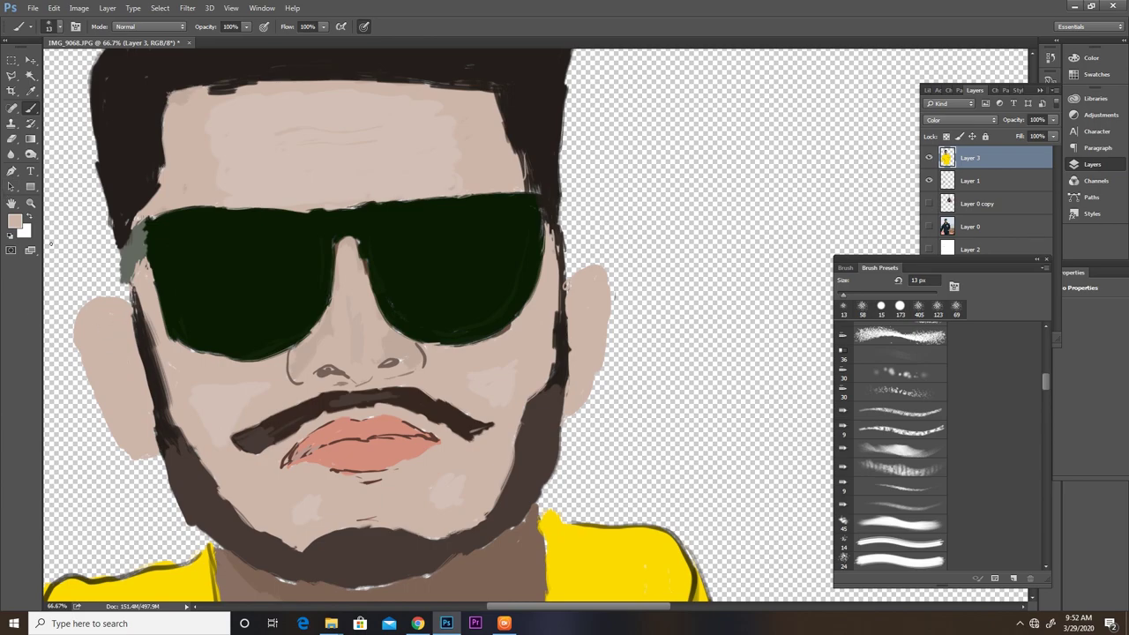
# Step: Choose a slightly darker skin tone and set the brush to 23 px
pyautogui.click(14, 222)
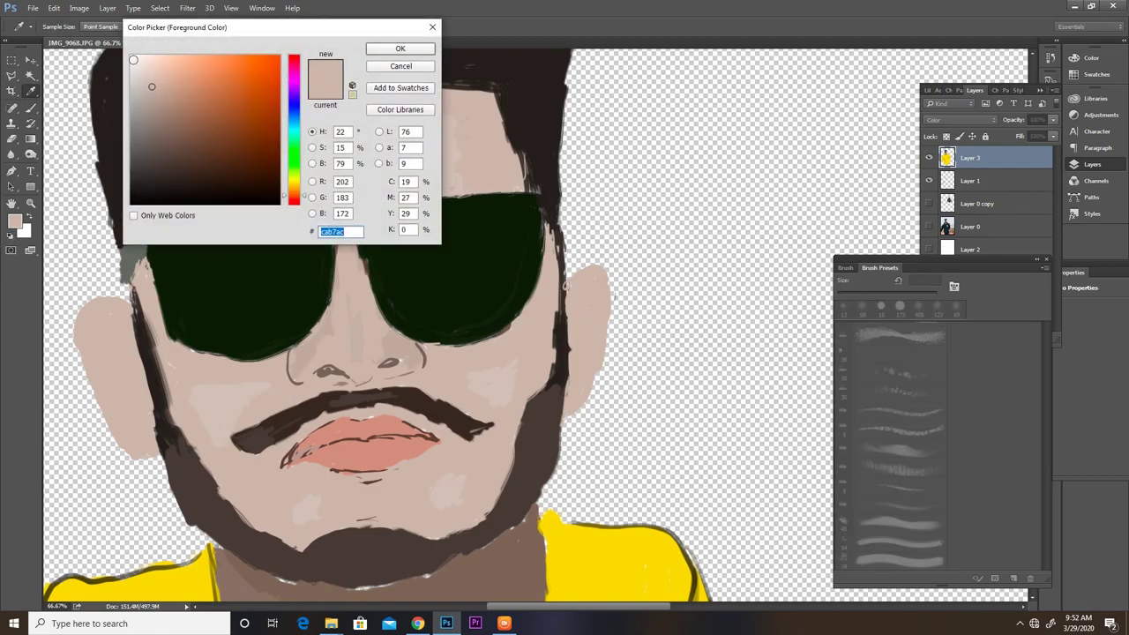
pyautogui.click(399, 48)
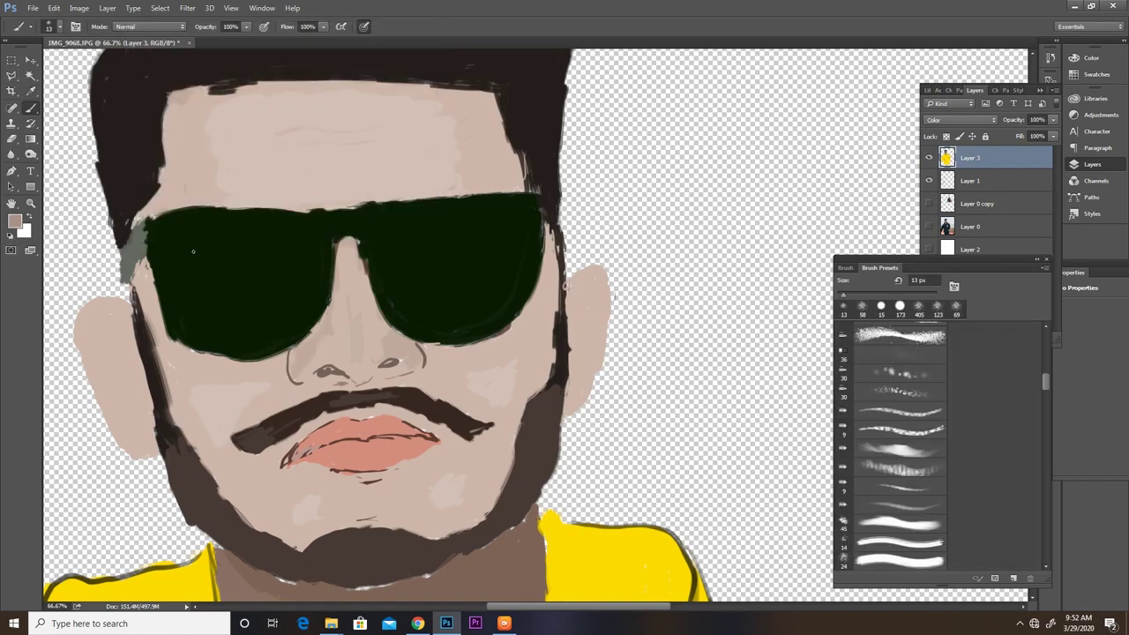
pyautogui.press('b')
pyautogui.rightClick(135, 303)
pyautogui.moveTo(202, 336); pyautogui.dragTo(205, 336)
pyautogui.press('Return')
pyautogui.rightClick(104, 327)
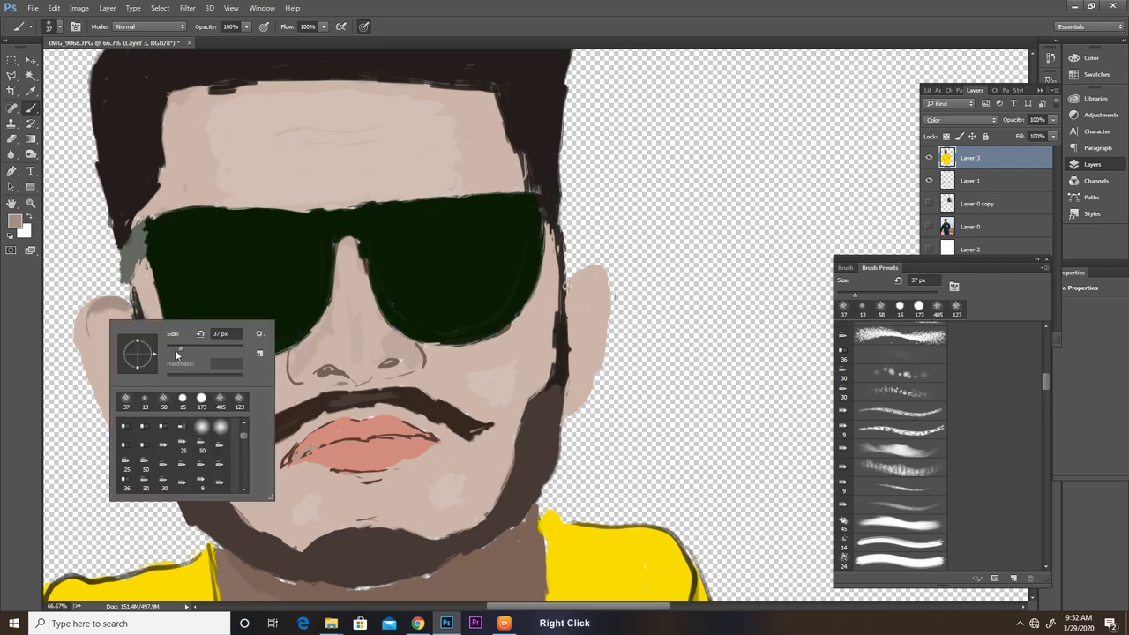
pyautogui.press('Return')
# Step: Paint thin brown inner contours in the left and right ears
pyautogui.moveTo(80, 316); pyautogui.dragTo(113, 436)
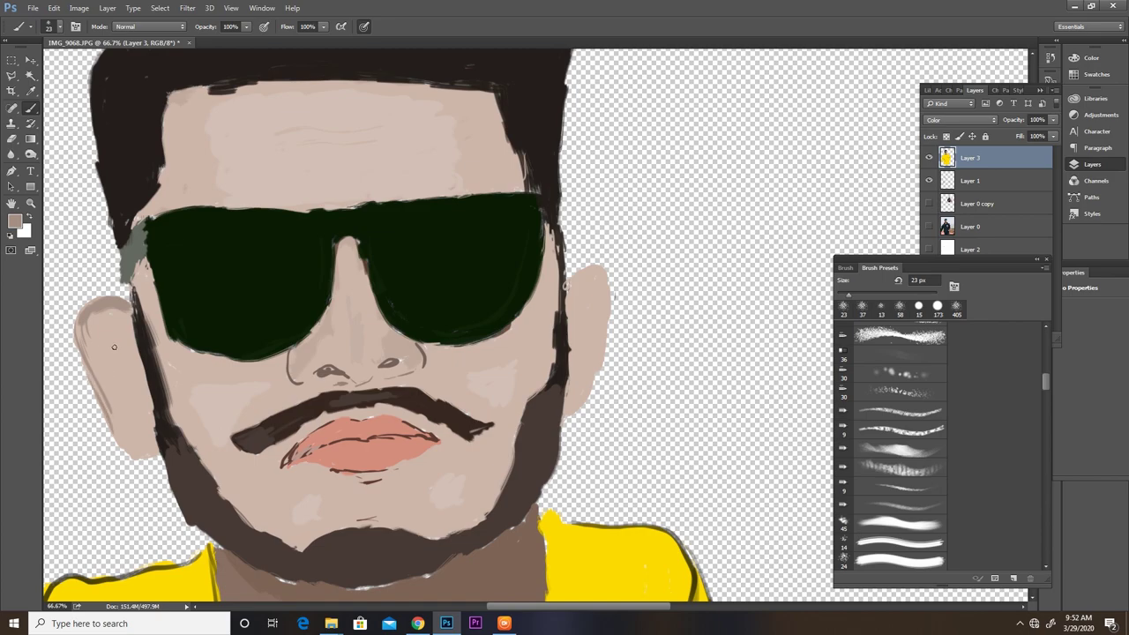
pyautogui.moveTo(114, 346); pyautogui.dragTo(134, 414)
pyautogui.moveTo(118, 364)
pyautogui.mouseDown()
pyautogui.moveTo(141, 419)
pyautogui.moveTo(139, 402)
pyautogui.moveTo(140, 459)
pyautogui.mouseUp()
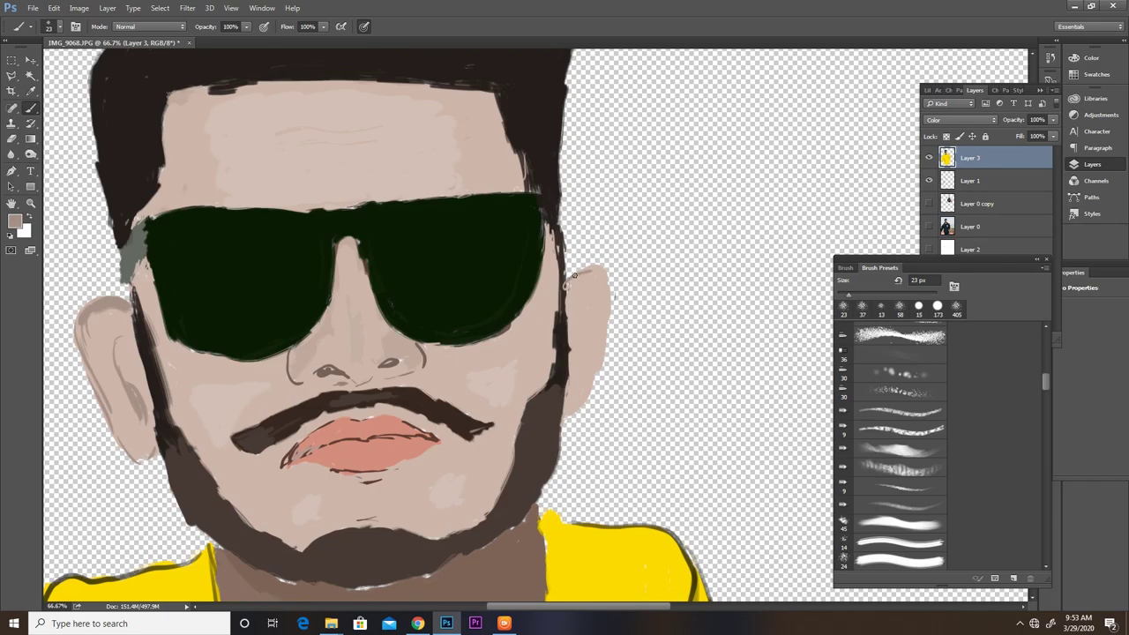
pyautogui.moveTo(596, 267)
pyautogui.mouseDown()
pyautogui.moveTo(572, 275)
pyautogui.moveTo(607, 318)
pyautogui.moveTo(600, 369)
pyautogui.moveTo(572, 409)
pyautogui.mouseUp()
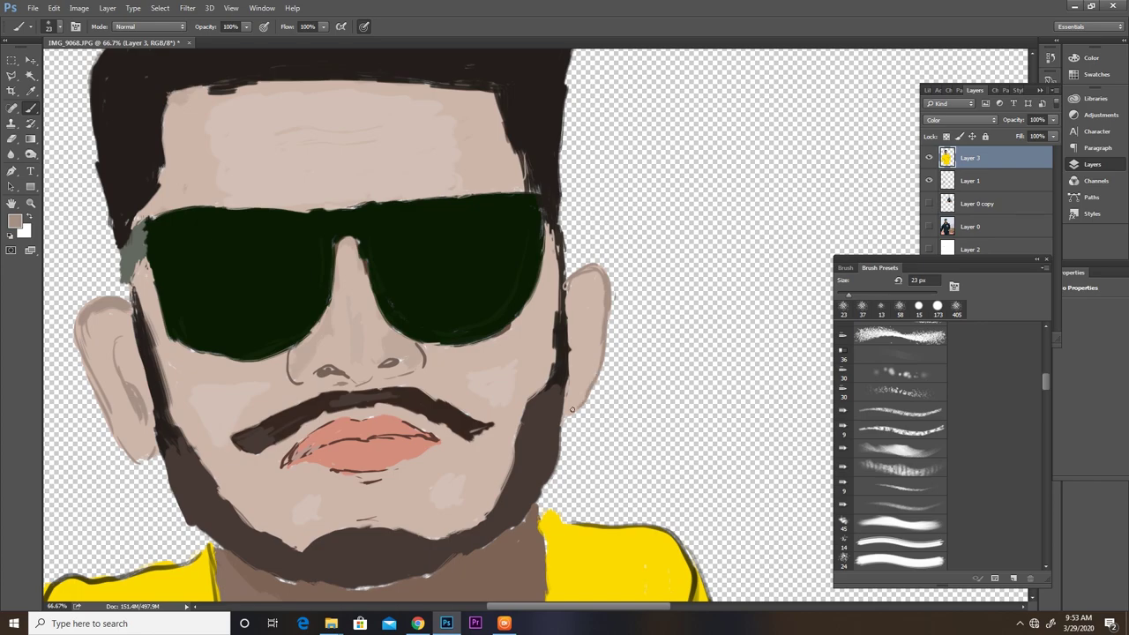
pyautogui.moveTo(581, 300)
pyautogui.mouseDown()
pyautogui.moveTo(589, 328)
pyautogui.moveTo(574, 363)
pyautogui.moveTo(582, 331)
pyautogui.mouseUp()
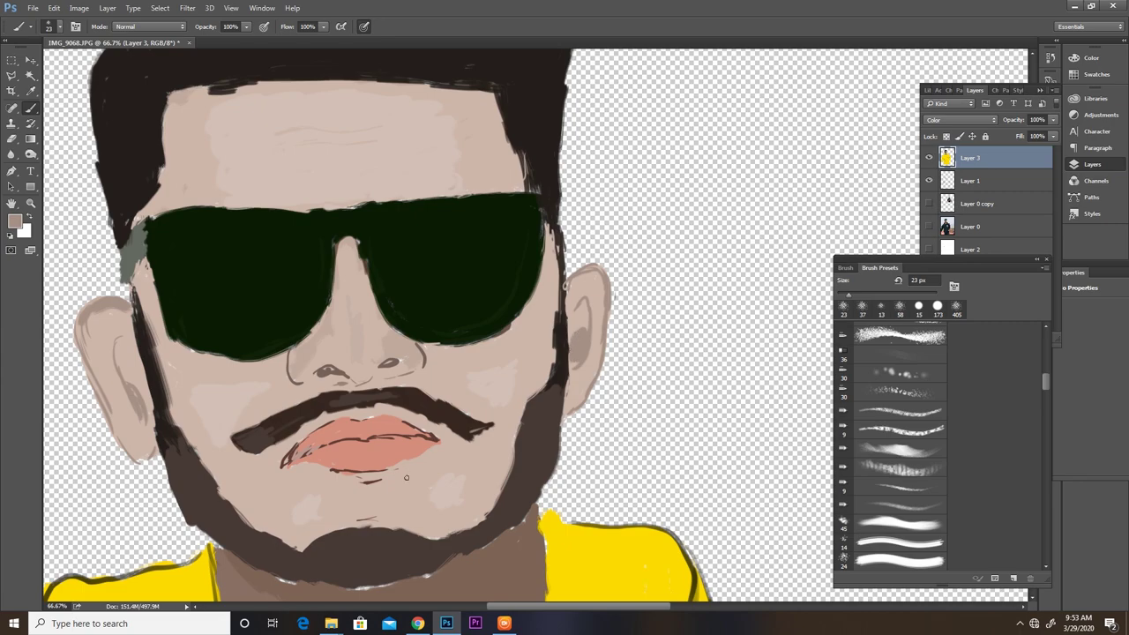
# Step: Undo a stray forehead stroke and extend the dark hair down the right temple
pyautogui.moveTo(406, 477); pyautogui.dragTo(501, 514)
pyautogui.moveTo(267, 236); pyautogui.dragTo(288, 226)
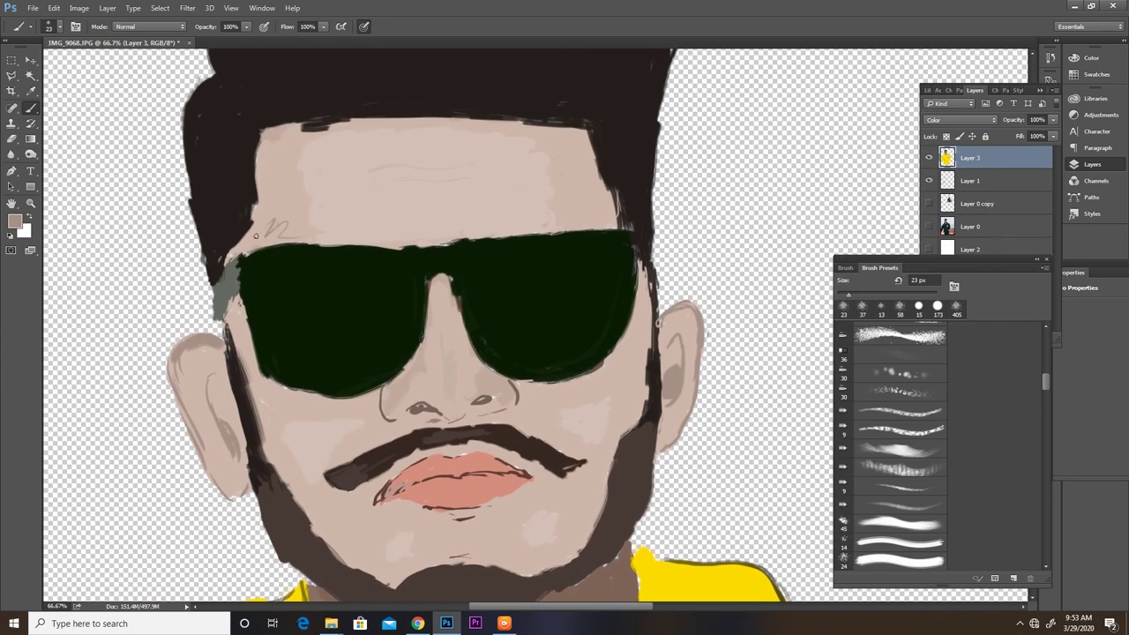
pyautogui.hotkey('ctrl', 'alt', 'z')
pyautogui.hotkey('ctrl', 'alt', 'z')
pyautogui.moveTo(590, 150); pyautogui.dragTo(604, 190)
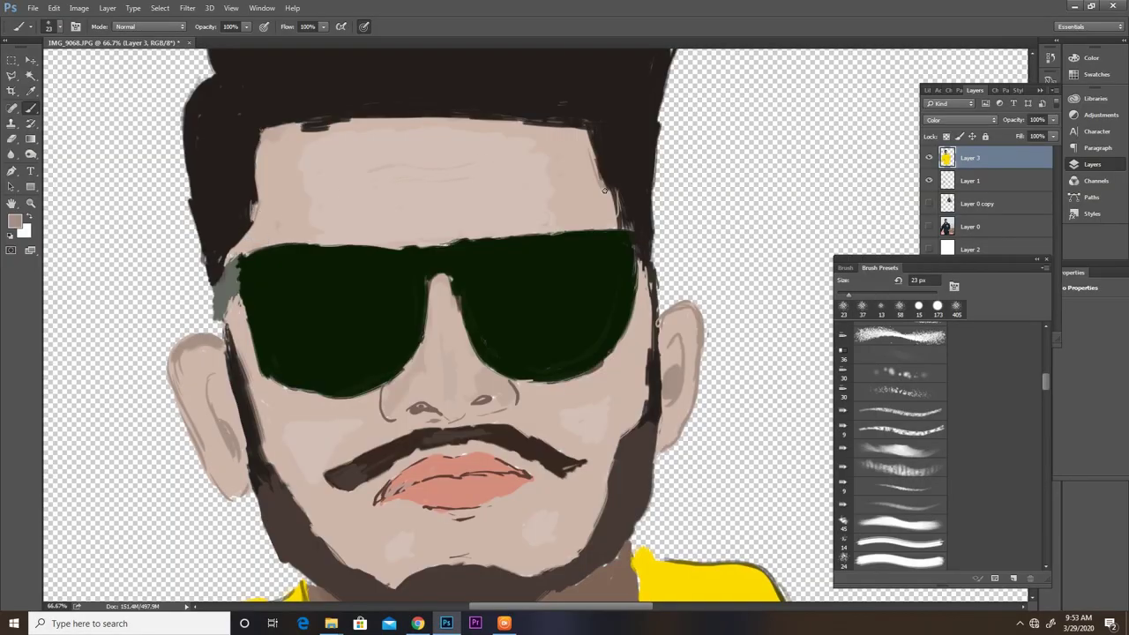
pyautogui.click(900, 469)
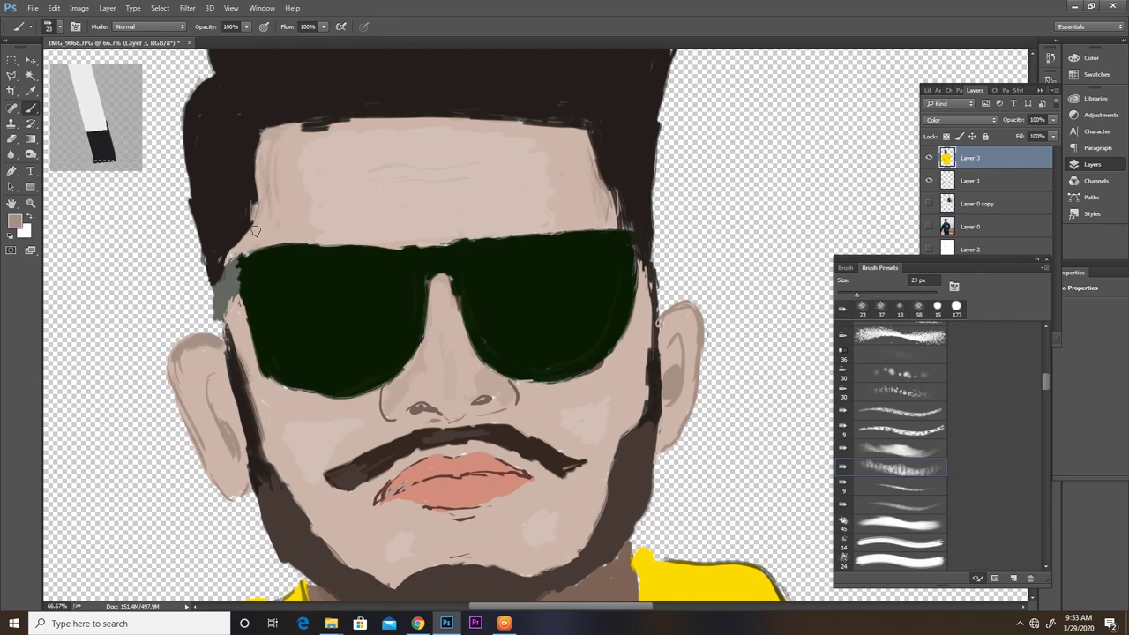
# Step: Enlarge the brush to 34 px and set the paint colour to blue-grey
pyautogui.rightClick(377, 315)
pyautogui.moveTo(393, 320); pyautogui.dragTo(401, 321)
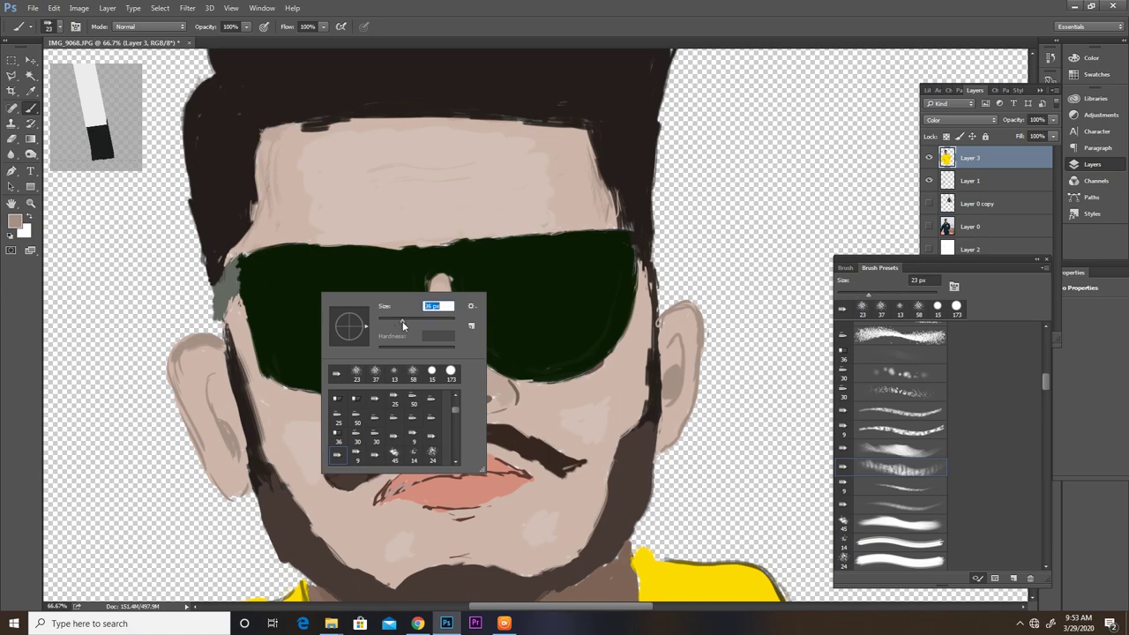
pyautogui.click(16, 221)
pyautogui.click(294, 124)
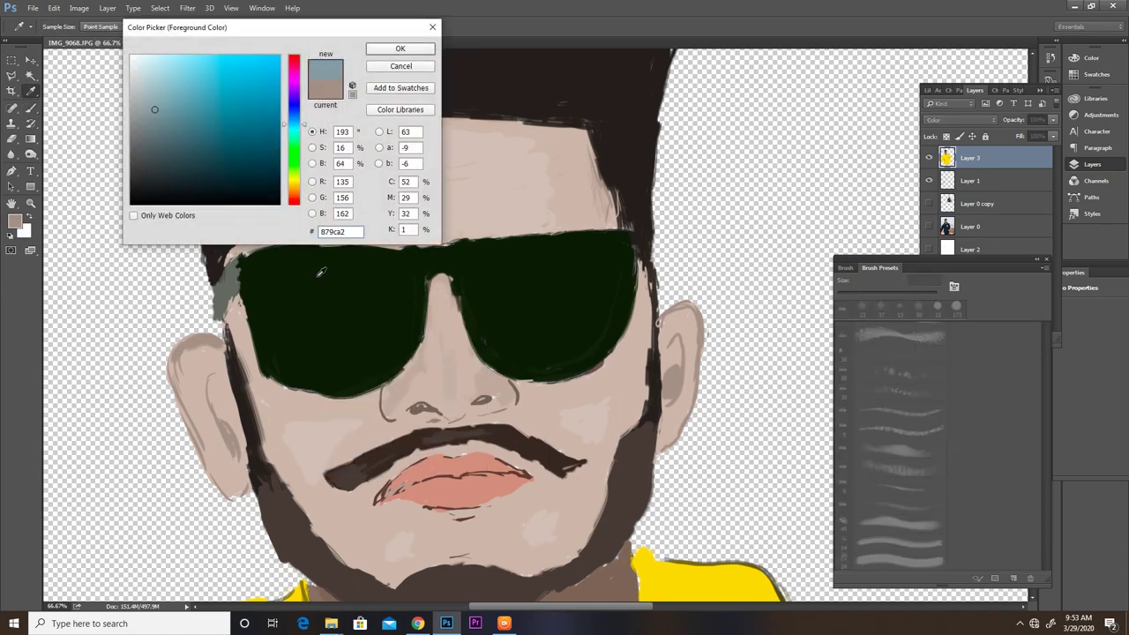
pyautogui.click(397, 49)
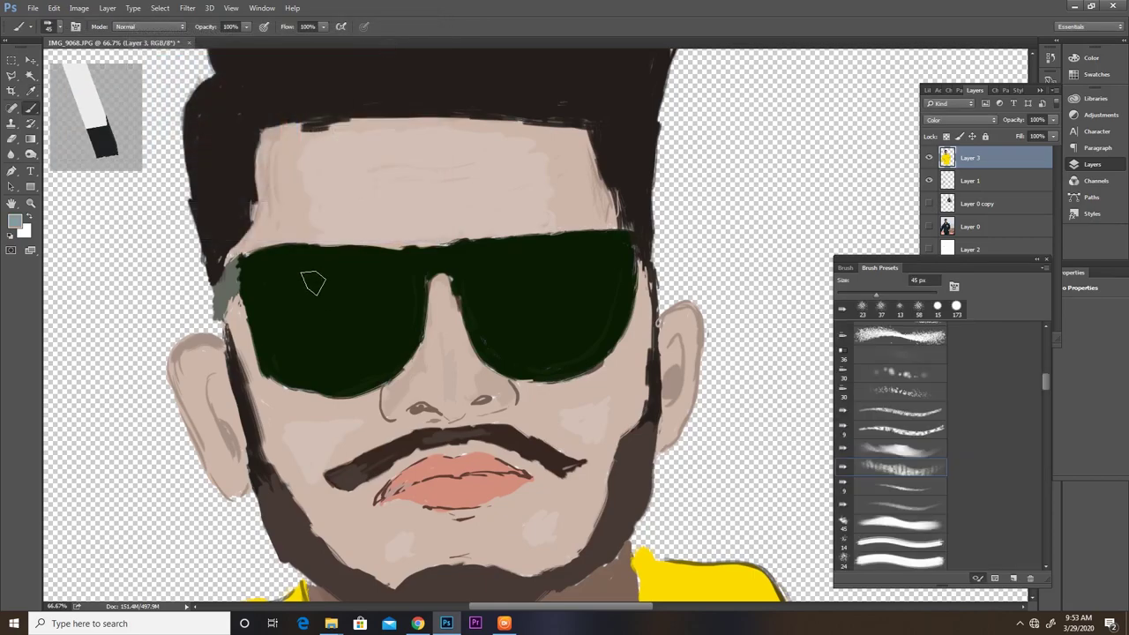
# Step: Paint diagonal blue-grey reflection streaks across the left lens
pyautogui.moveTo(319, 293); pyautogui.dragTo(360, 342)
pyautogui.moveTo(326, 288)
pyautogui.mouseDown()
pyautogui.moveTo(371, 339)
pyautogui.moveTo(388, 330)
pyautogui.mouseUp()
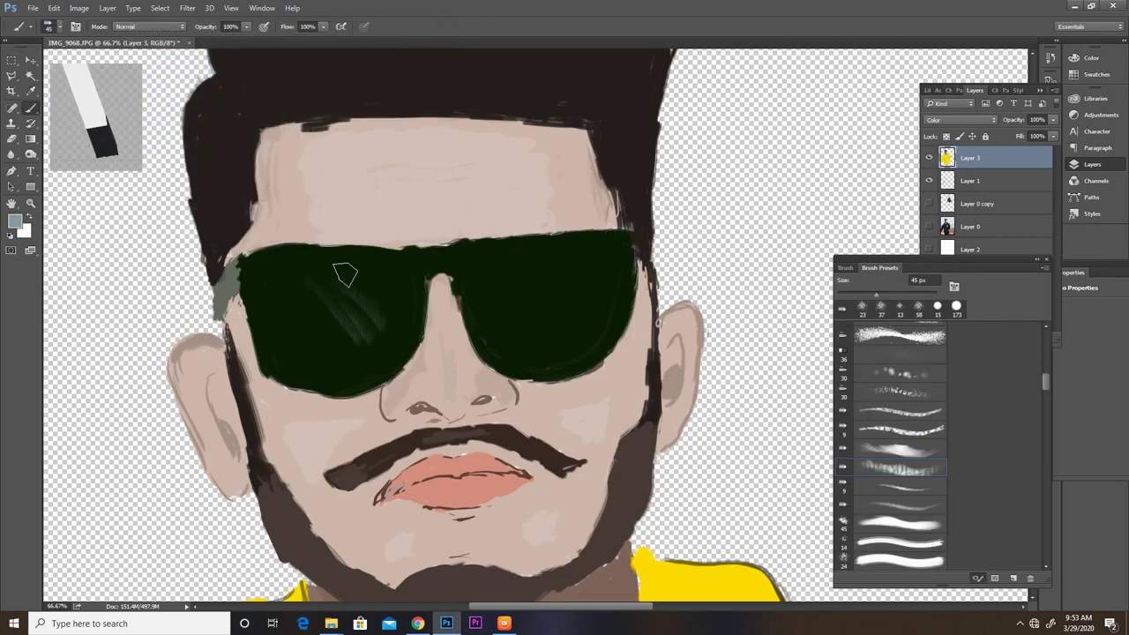
pyautogui.moveTo(343, 270)
pyautogui.mouseDown()
pyautogui.moveTo(400, 305)
pyautogui.moveTo(384, 358)
pyautogui.moveTo(403, 315)
pyautogui.moveTo(318, 277)
pyautogui.moveTo(405, 309)
pyautogui.mouseUp()
pyautogui.moveTo(313, 286)
pyautogui.mouseDown()
pyautogui.moveTo(349, 331)
pyautogui.moveTo(296, 275)
pyautogui.mouseUp()
pyautogui.moveTo(334, 328); pyautogui.dragTo(269, 252)
pyautogui.moveTo(378, 365)
pyautogui.mouseDown()
pyautogui.moveTo(298, 304)
pyautogui.moveTo(351, 361)
pyautogui.mouseUp()
pyautogui.moveTo(297, 298); pyautogui.dragTo(365, 373)
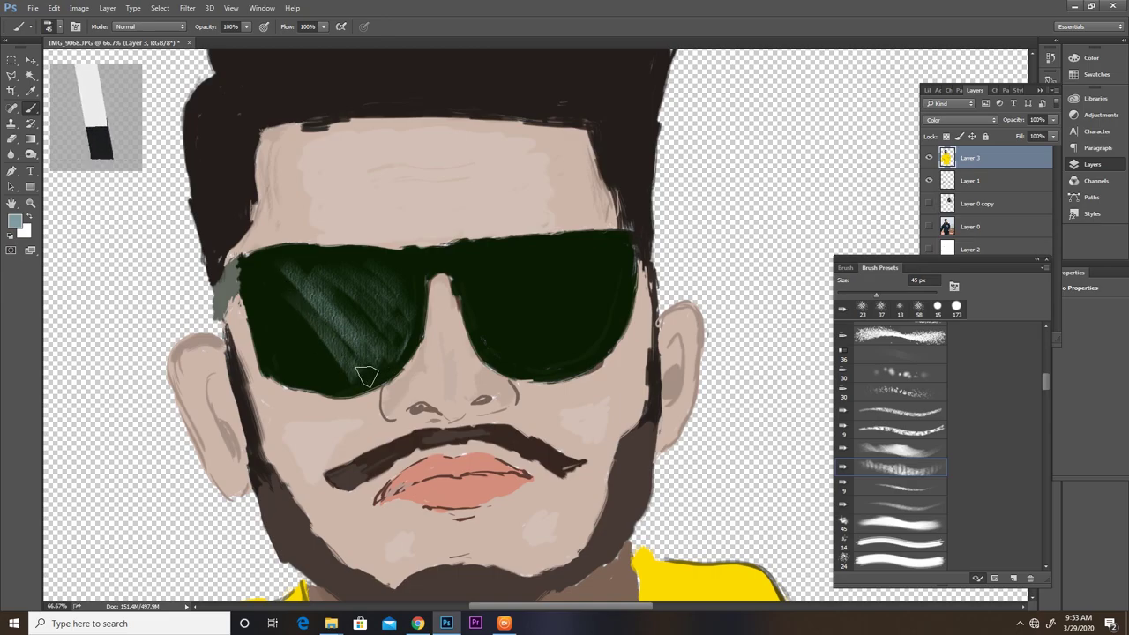
# Step: Add matching streaks across the right lens and a few more on the left
pyautogui.moveTo(541, 313)
pyautogui.mouseDown()
pyautogui.moveTo(580, 336)
pyautogui.moveTo(547, 257)
pyautogui.moveTo(608, 308)
pyautogui.moveTo(593, 257)
pyautogui.moveTo(574, 323)
pyautogui.moveTo(585, 335)
pyautogui.moveTo(615, 302)
pyautogui.moveTo(589, 353)
pyautogui.moveTo(577, 327)
pyautogui.moveTo(612, 304)
pyautogui.mouseUp()
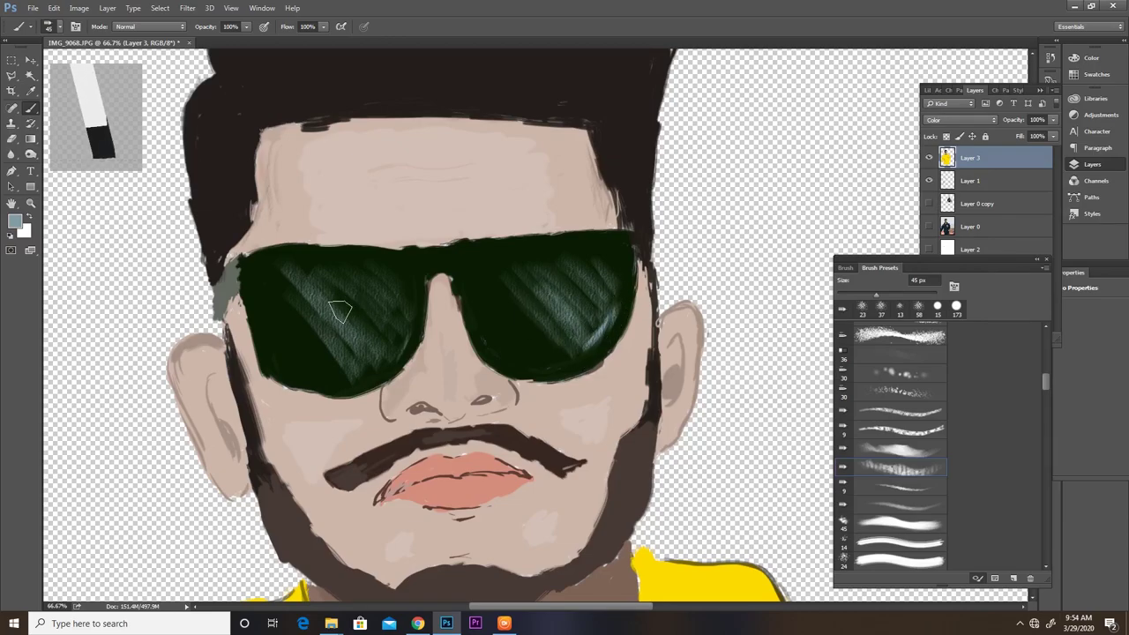
pyautogui.moveTo(332, 308); pyautogui.dragTo(386, 353)
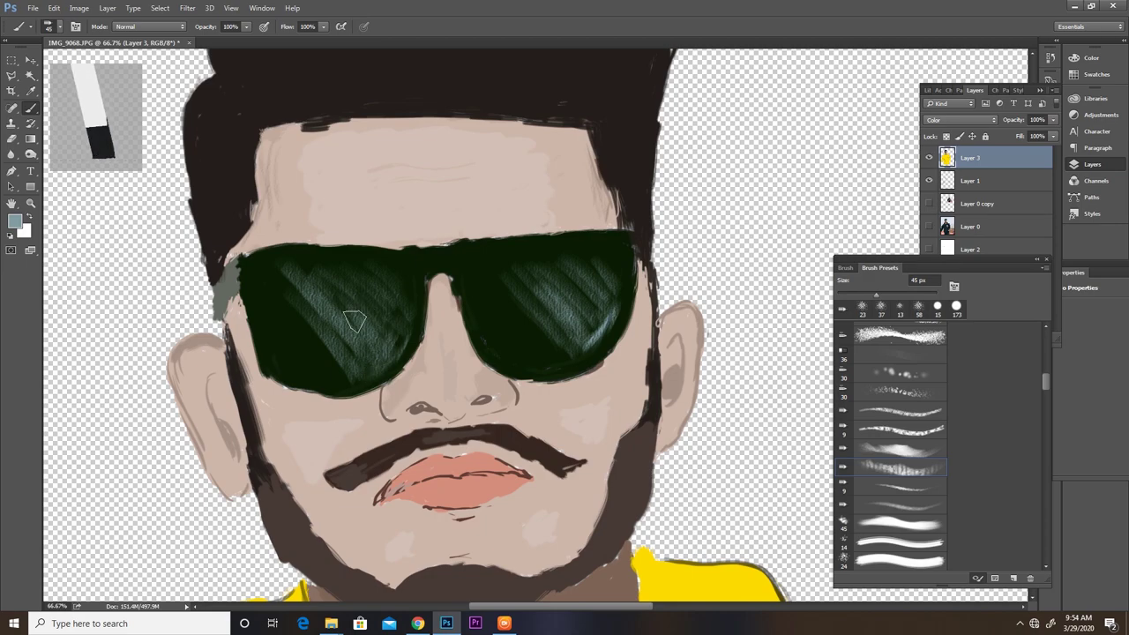
pyautogui.moveTo(557, 462); pyautogui.dragTo(385, 293)
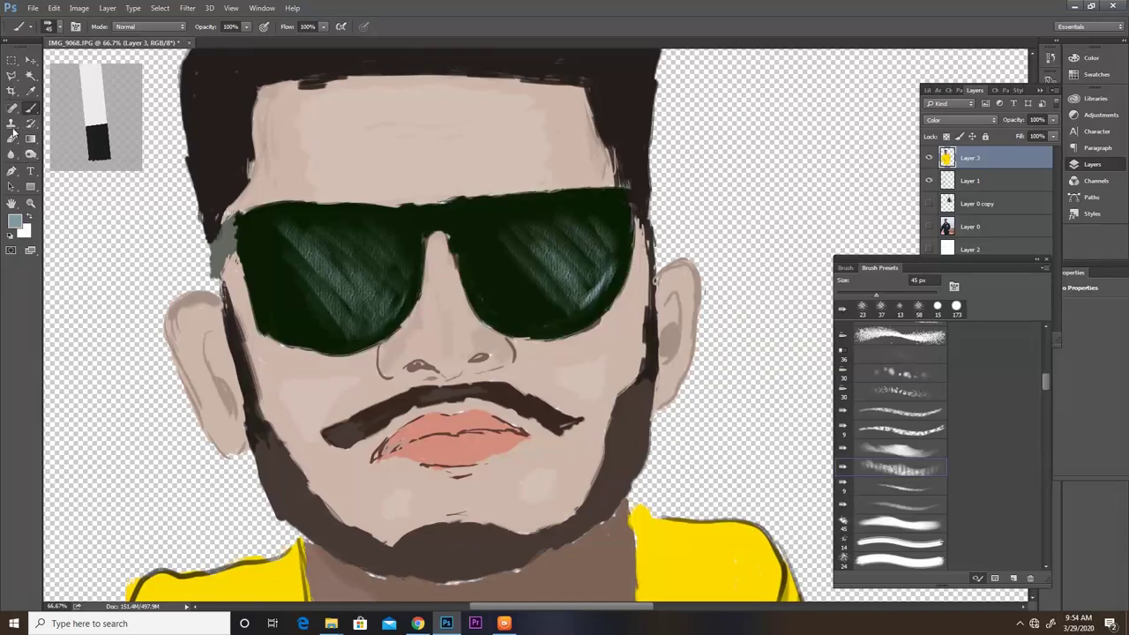
pyautogui.click(32, 110)
pyautogui.click(886, 389)
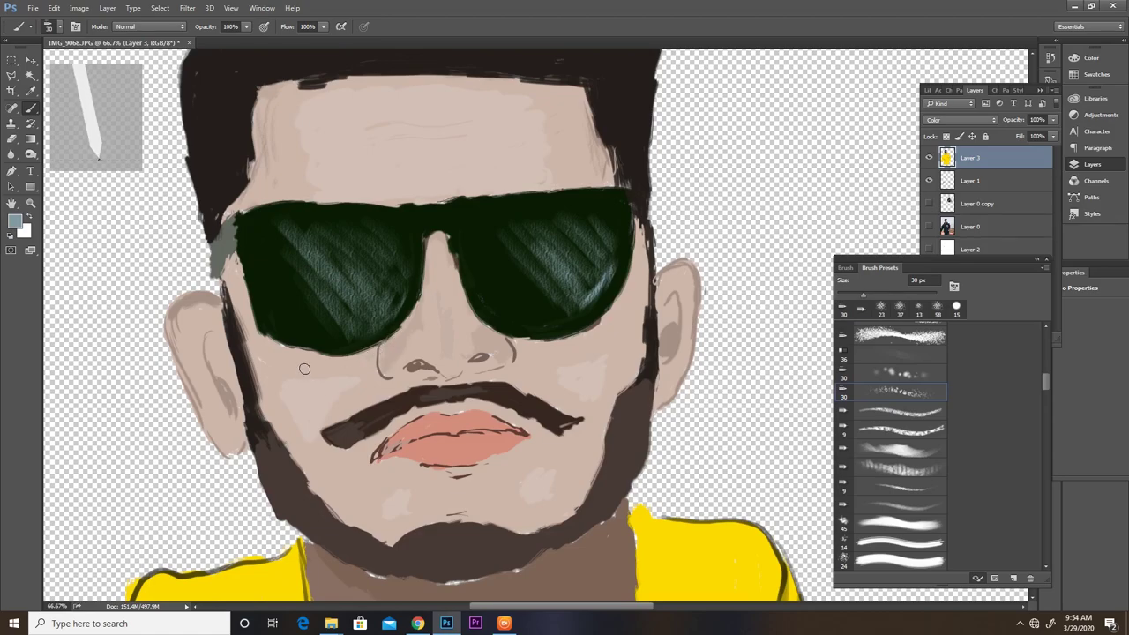
# Step: Sample the face's skin tone and choose the 23 px brush
pyautogui.keyDown('alt'); pyautogui.click(303, 326); pyautogui.keyUp('alt')
pyautogui.click(14, 220)
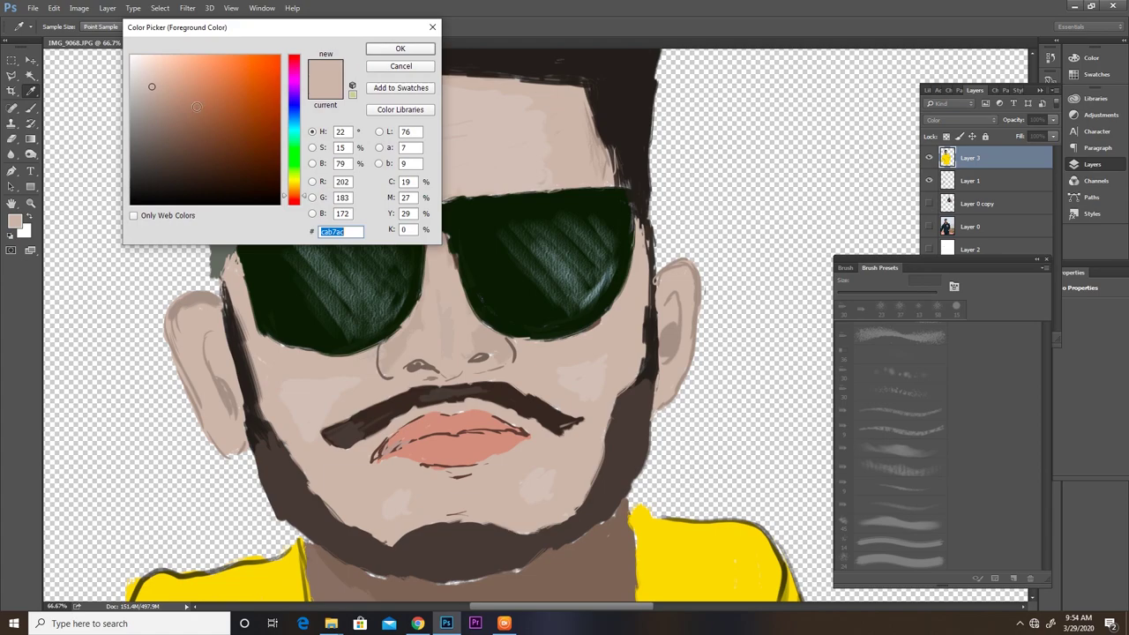
pyautogui.click(400, 49)
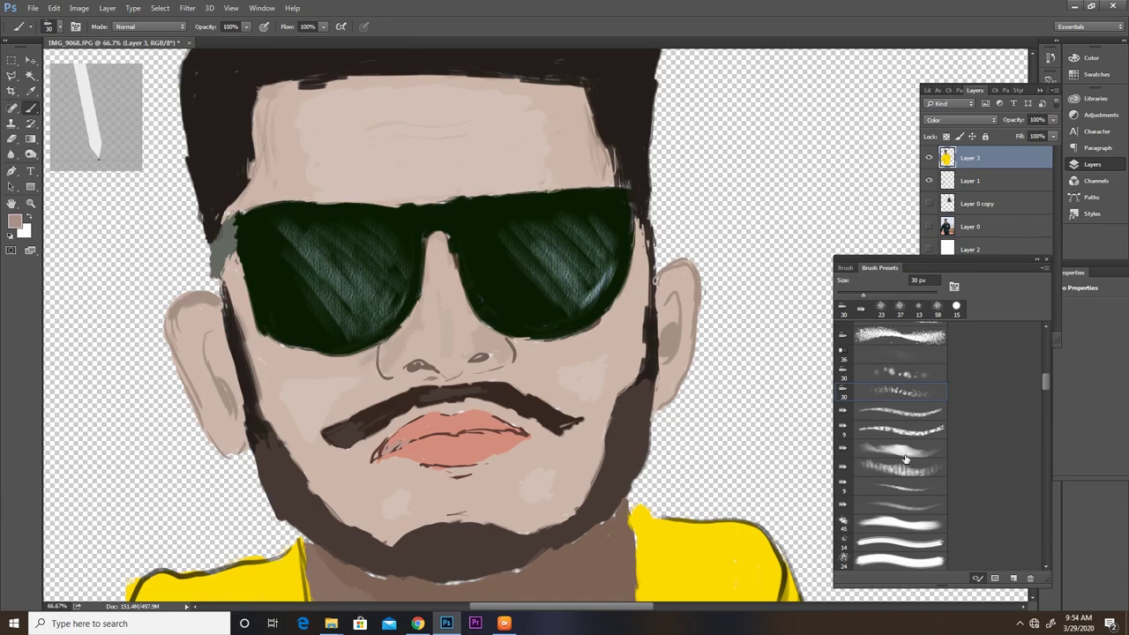
pyautogui.click(881, 309)
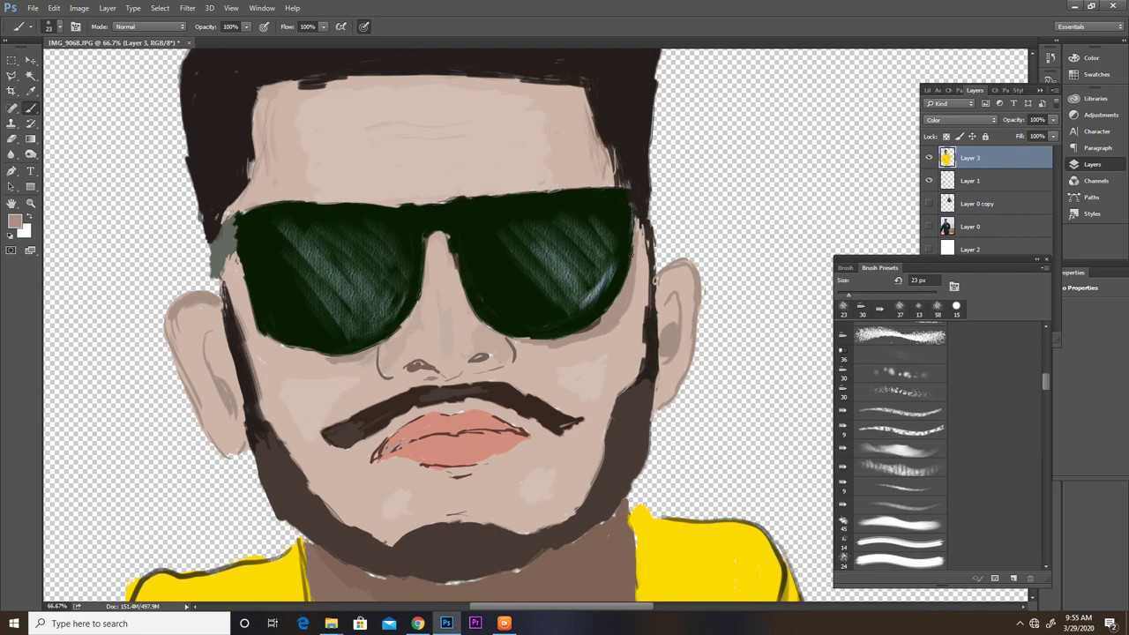
# Step: Paint skin along the left lens's inner edge and reshape the mustache's right end
pyautogui.moveTo(628, 277); pyautogui.dragTo(603, 265)
pyautogui.moveTo(406, 233); pyautogui.dragTo(404, 264)
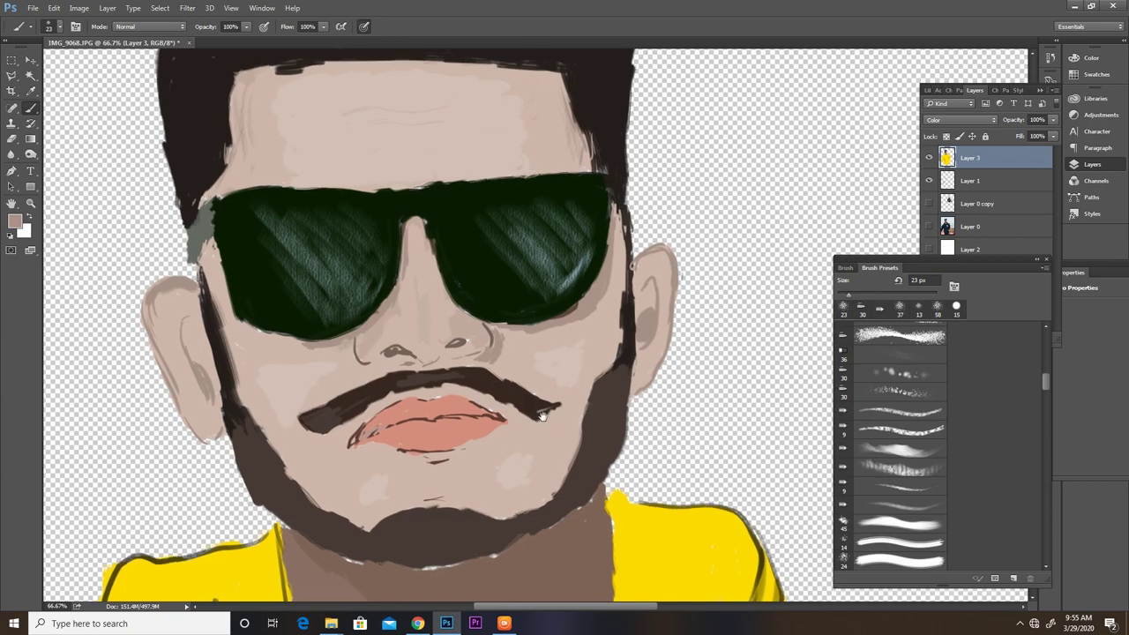
pyautogui.moveTo(555, 407)
pyautogui.mouseDown()
pyautogui.moveTo(519, 412)
pyautogui.moveTo(462, 456)
pyautogui.moveTo(495, 427)
pyautogui.mouseUp()
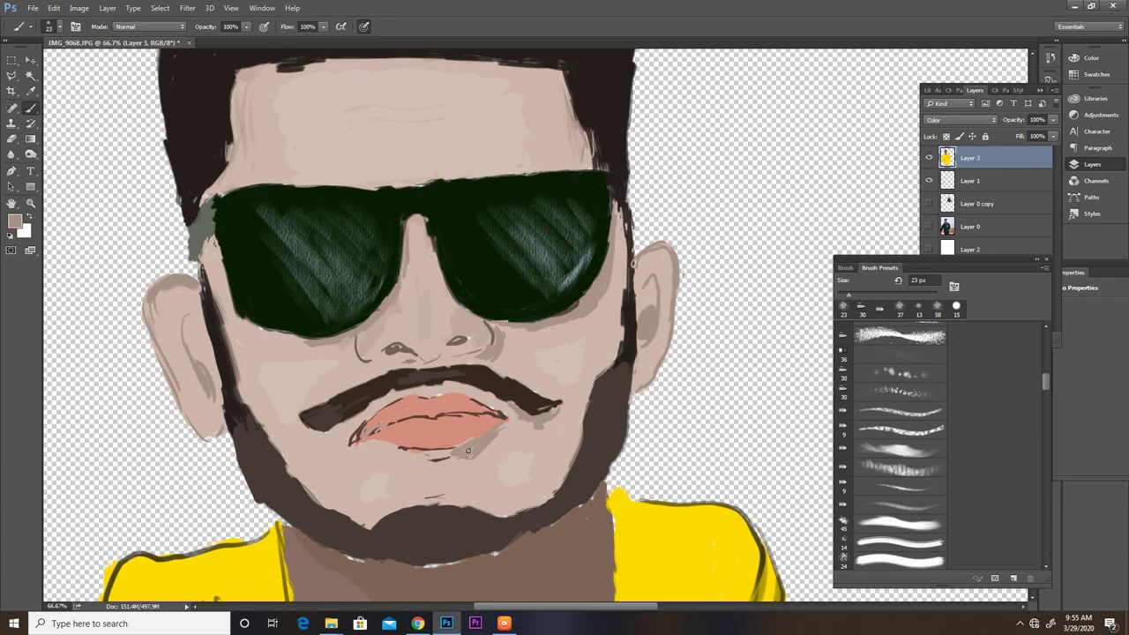
pyautogui.moveTo(479, 509); pyautogui.dragTo(466, 426)
pyautogui.moveTo(537, 442)
pyautogui.mouseDown()
pyautogui.moveTo(512, 401)
pyautogui.moveTo(508, 543)
pyautogui.mouseUp()
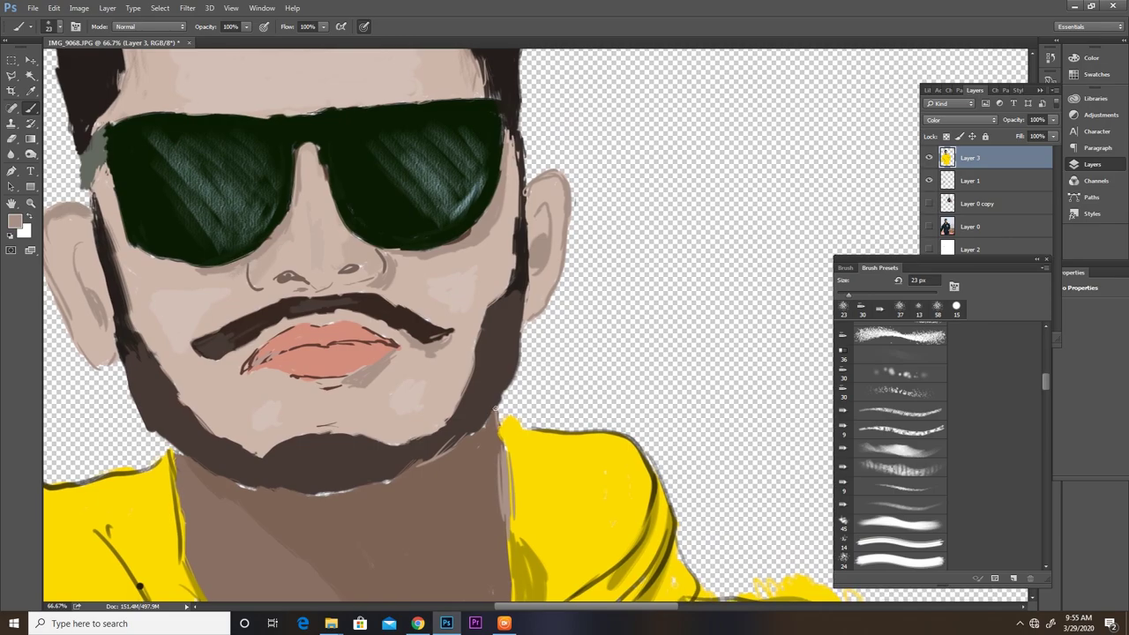
pyautogui.moveTo(450, 438); pyautogui.dragTo(493, 454)
pyautogui.moveTo(353, 335); pyautogui.dragTo(459, 344)
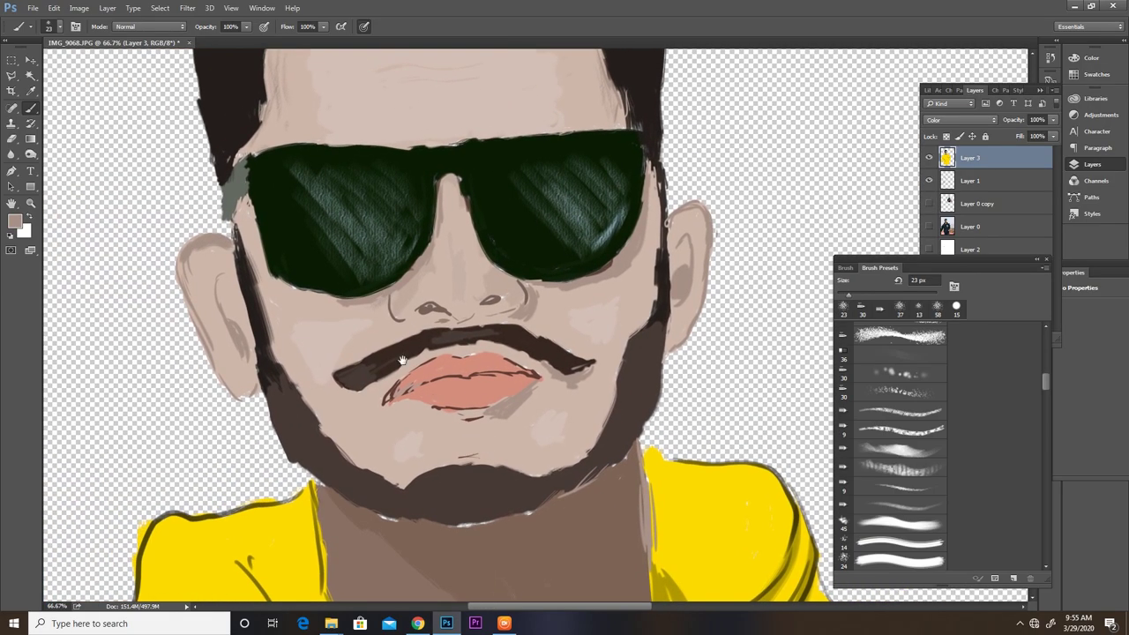
pyautogui.moveTo(393, 291); pyautogui.dragTo(393, 368)
# Step: Zoom out and back in, then pick a slightly darker skin shade and a 13 px brush
pyautogui.hotkey('ctrl', '-')
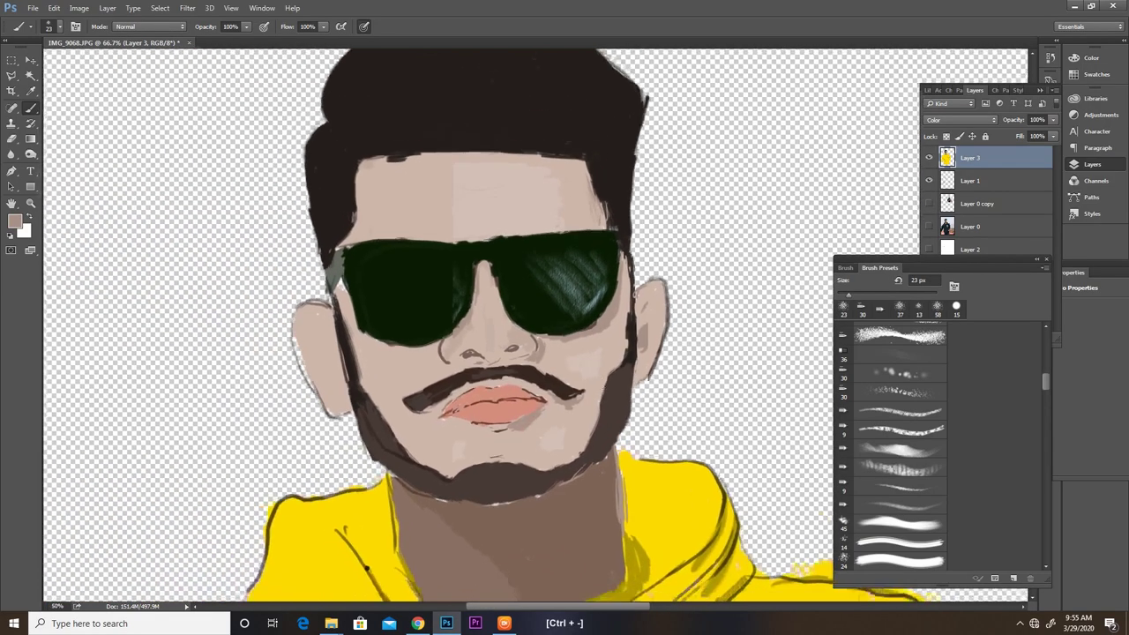
pyautogui.hotkey('ctrl', '-')
pyautogui.hotkey('ctrl', '-')
pyautogui.hotkey('ctrl', '-')
pyautogui.hotkey('ctrl', '=')
pyautogui.hotkey('ctrl', '=')
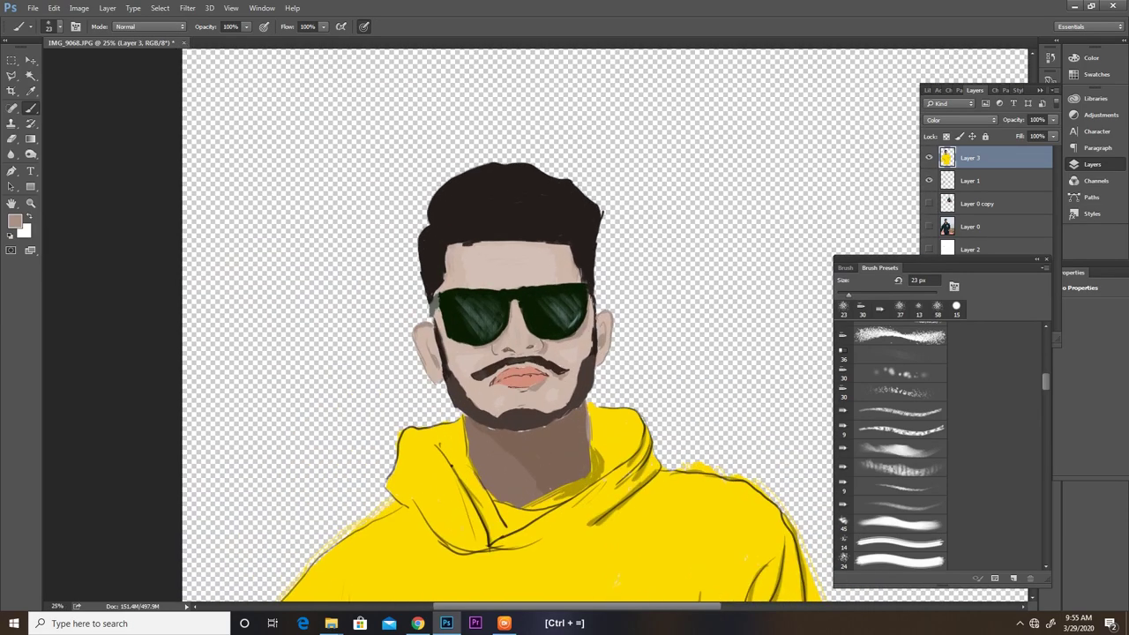
pyautogui.hotkey('ctrl', '=')
pyautogui.hotkey('ctrl', '=')
pyautogui.hotkey('ctrl', '=')
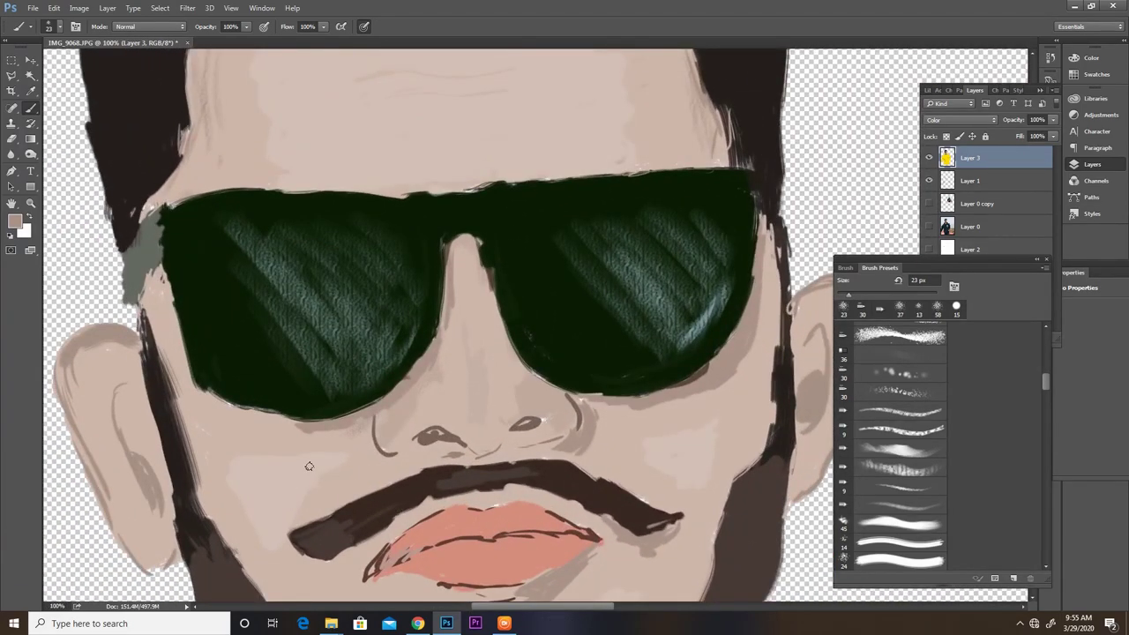
pyautogui.click(16, 223)
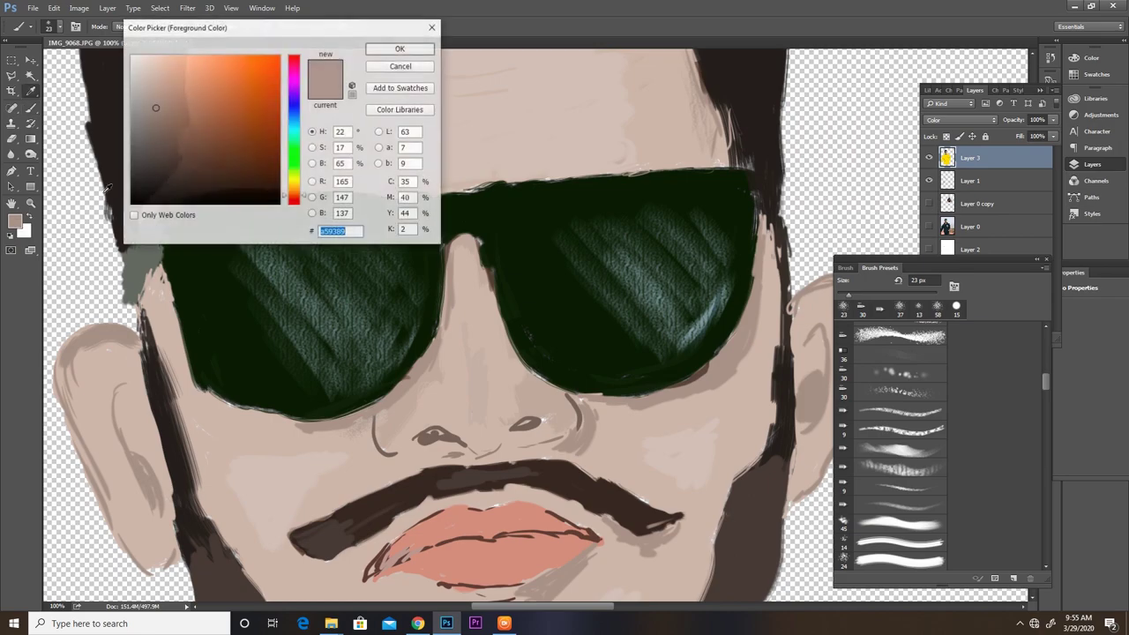
pyautogui.click(150, 104)
pyautogui.click(399, 49)
pyautogui.press('b')
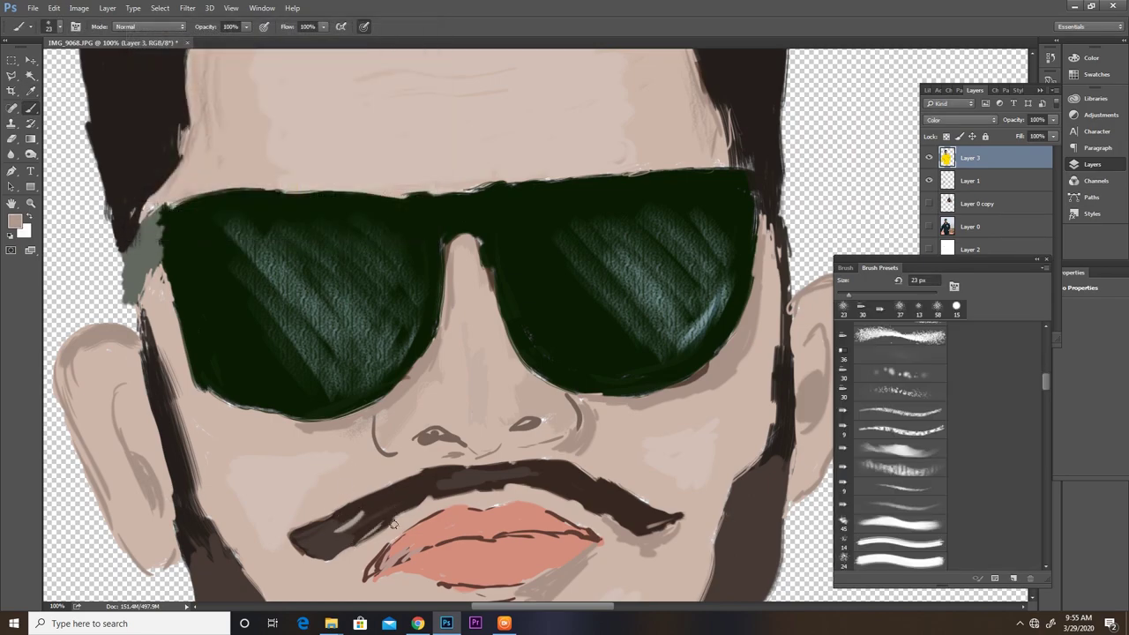
pyautogui.click(917, 308)
# Step: Set a mid-brown (#938076) colour and paint lighter strands into the left beard
pyautogui.moveTo(622, 526); pyautogui.dragTo(604, 416)
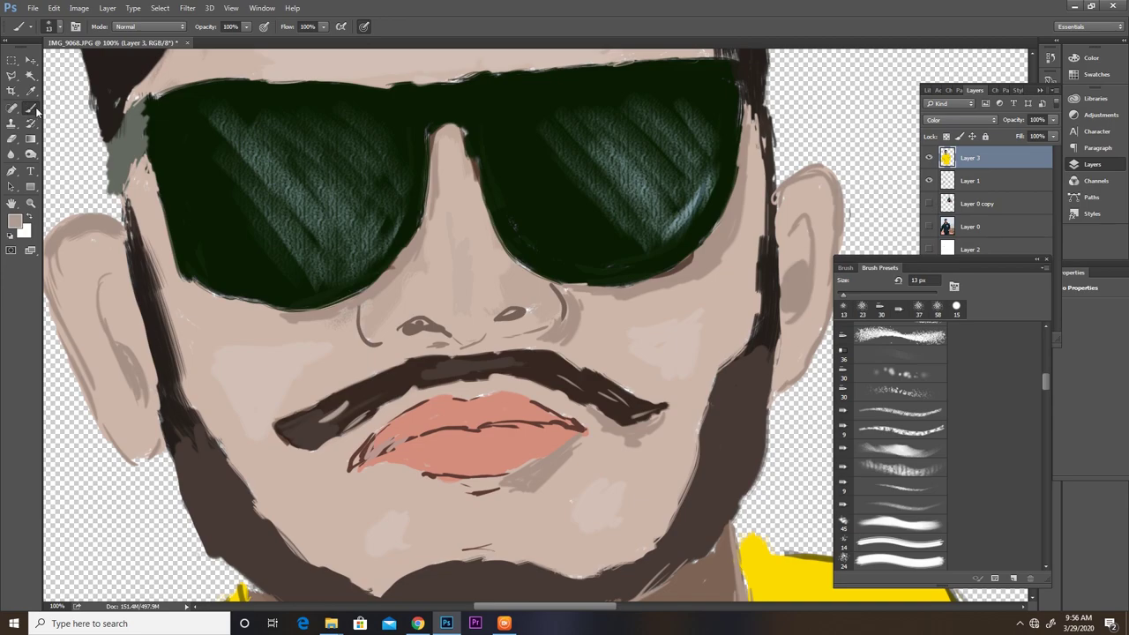
pyautogui.click(14, 220)
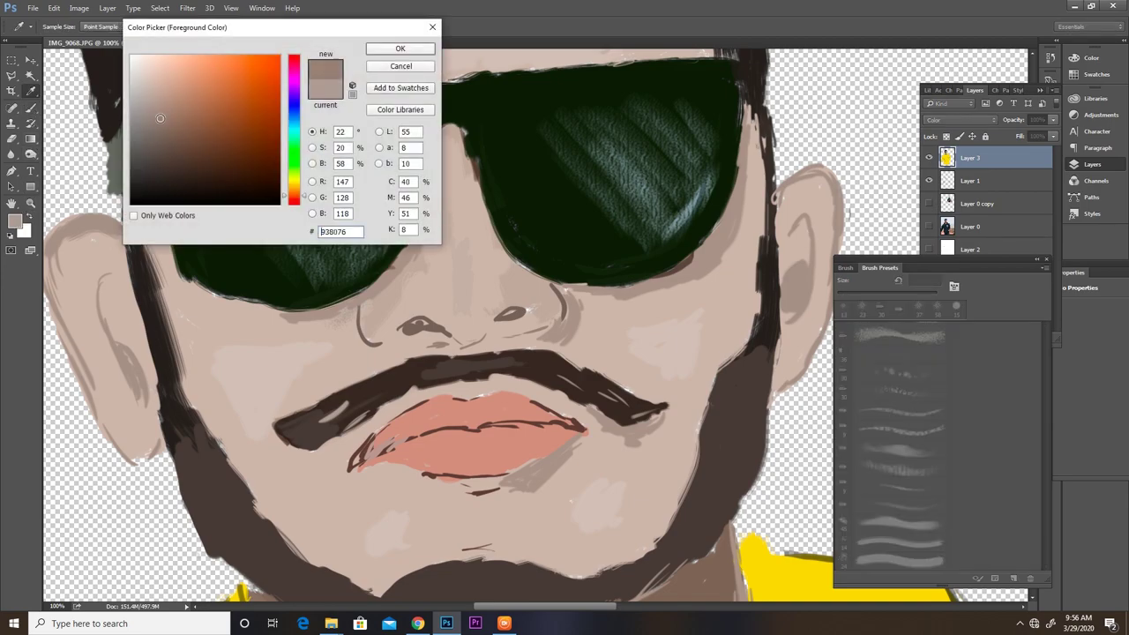
pyautogui.click(372, 51)
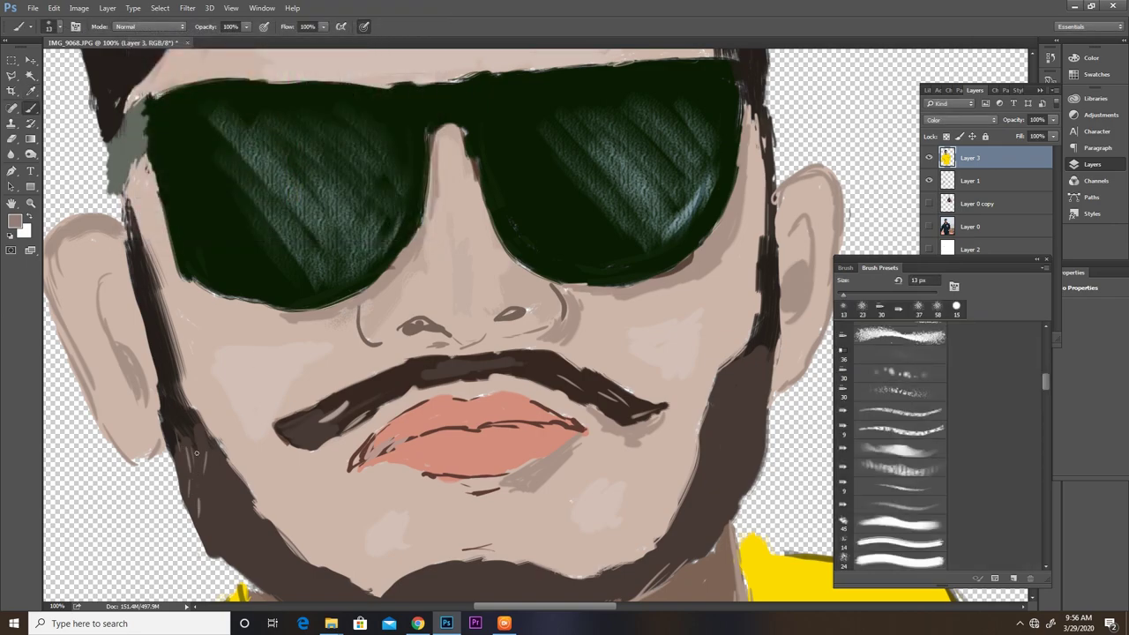
pyautogui.moveTo(213, 473); pyautogui.dragTo(206, 533)
pyautogui.moveTo(279, 579); pyautogui.dragTo(190, 430)
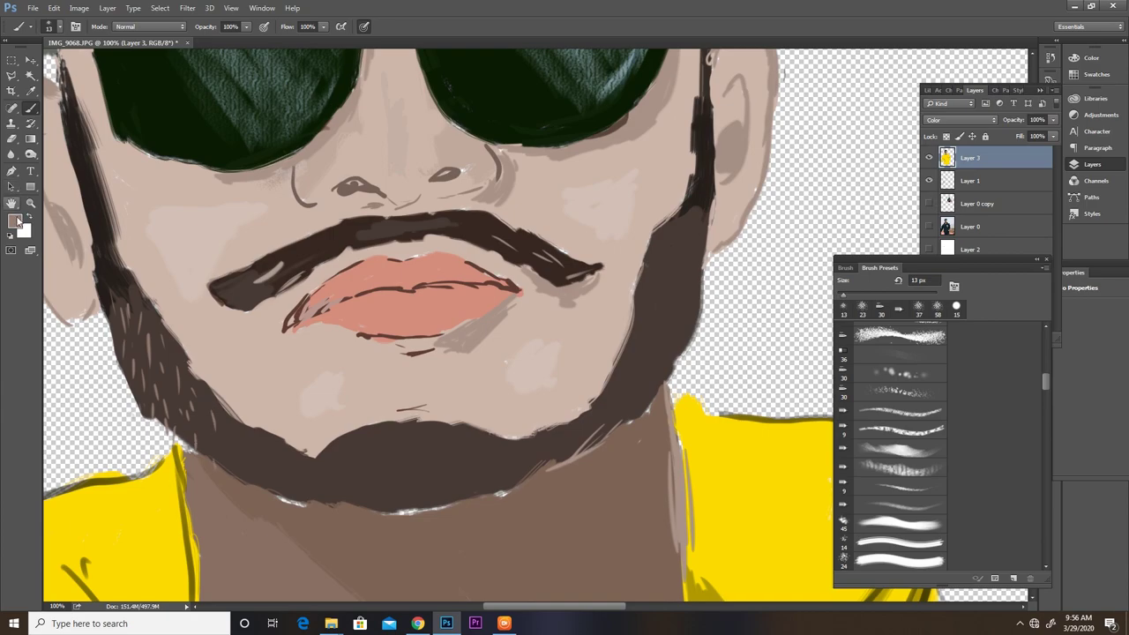
# Step: Pick a dark brown and paint fine vertical hair strokes in the beard with 13 px
pyautogui.click(15, 221)
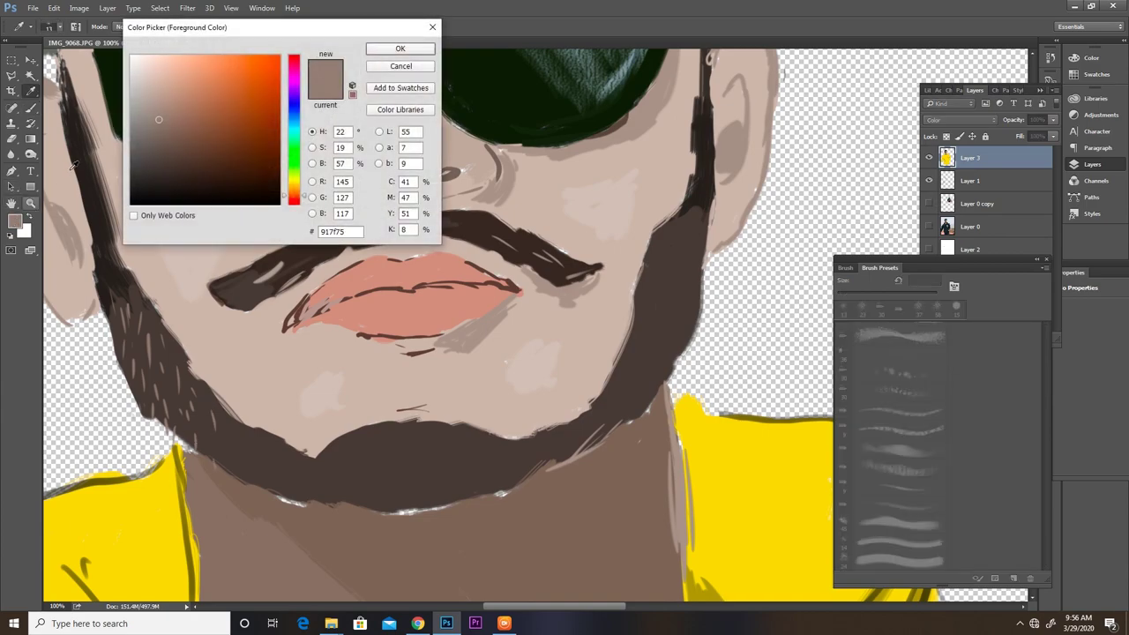
pyautogui.click(389, 51)
pyautogui.press('b')
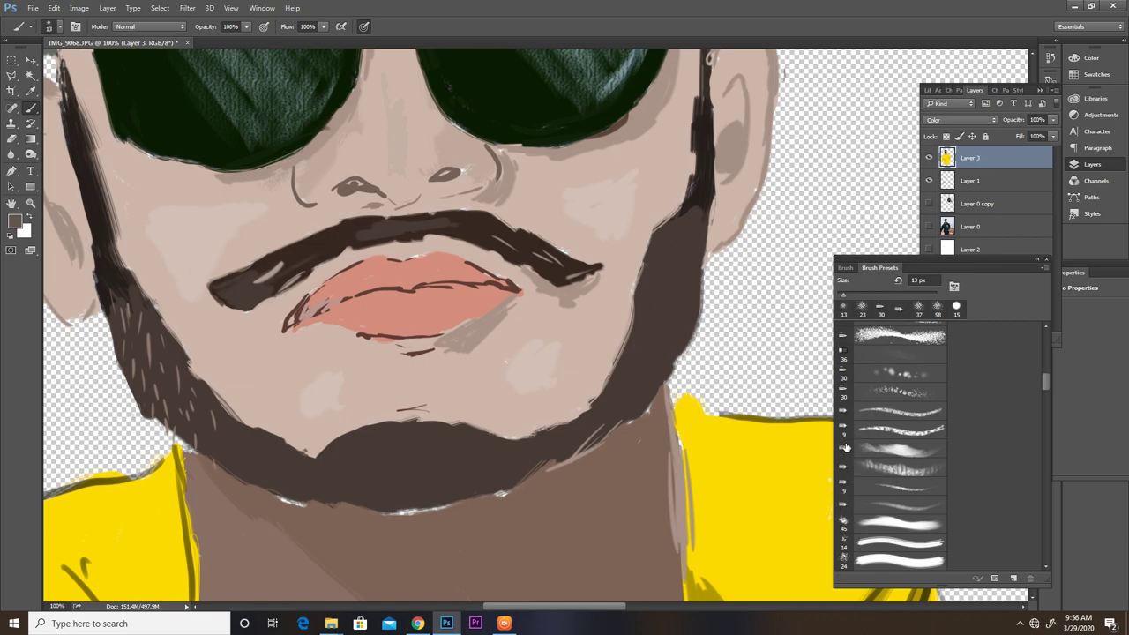
pyautogui.click(905, 391)
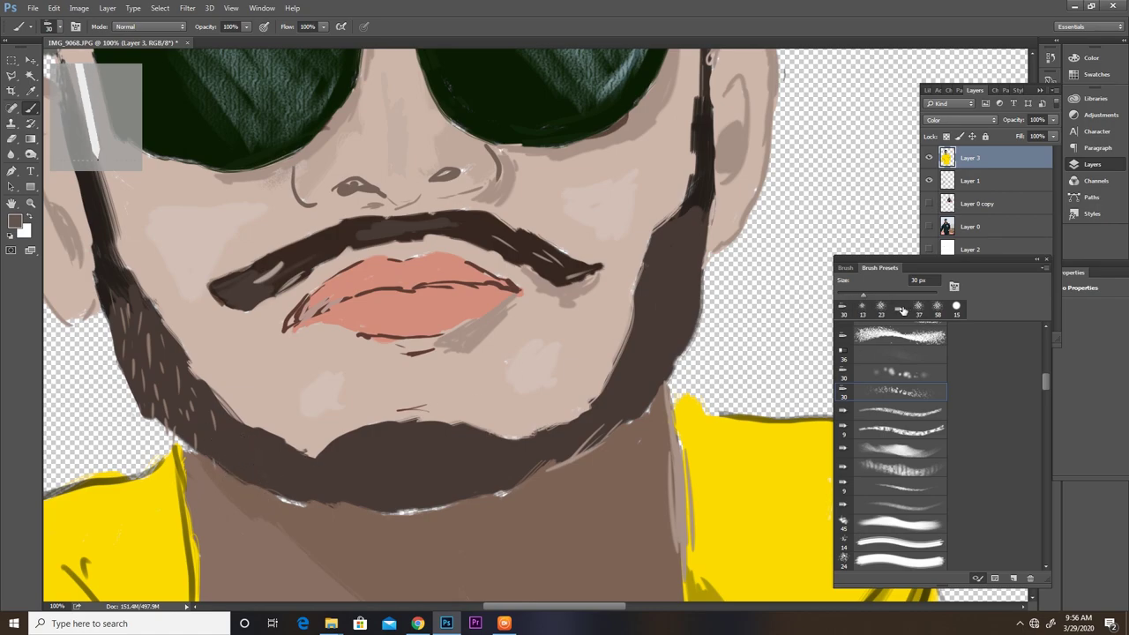
pyautogui.click(862, 309)
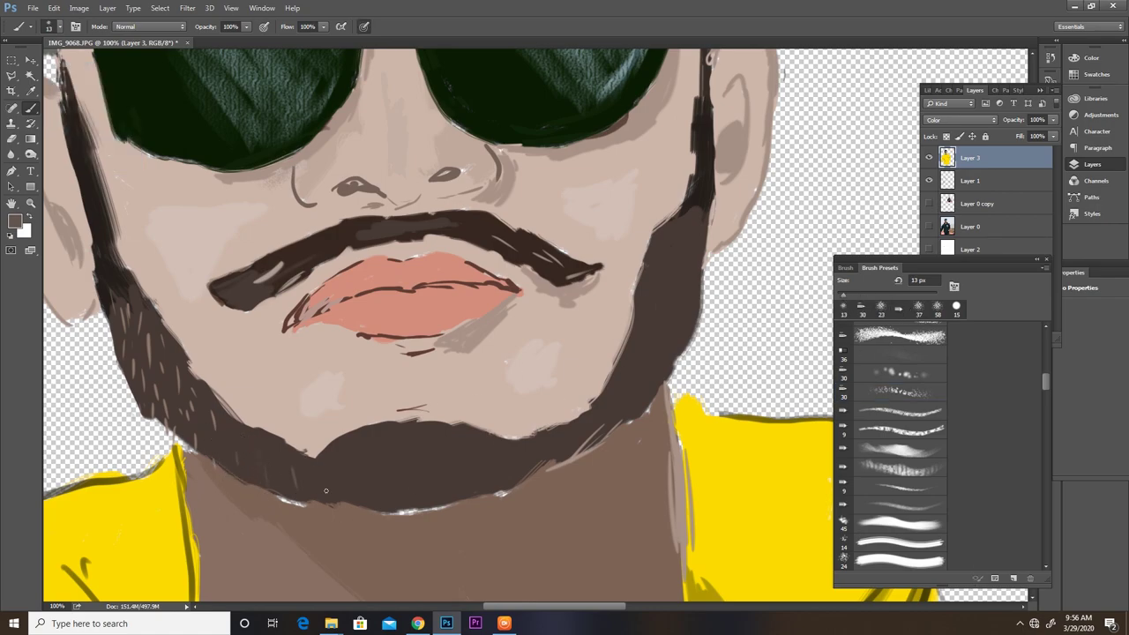
pyautogui.moveTo(472, 452)
pyautogui.mouseDown()
pyautogui.moveTo(473, 476)
pyautogui.moveTo(438, 479)
pyautogui.moveTo(469, 476)
pyautogui.mouseUp()
pyautogui.moveTo(487, 461); pyautogui.dragTo(486, 480)
# Step: Sample the beard colour and darken the light rim along the beard's bottom edge
pyautogui.keyDown('alt'); pyautogui.click(403, 473); pyautogui.keyUp('alt')
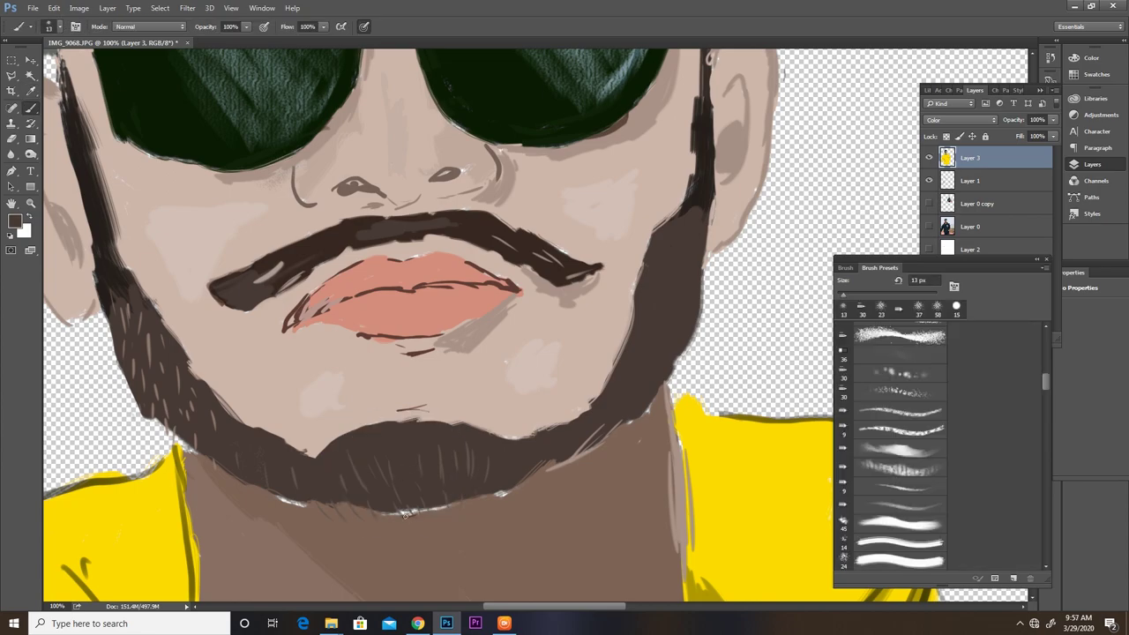
pyautogui.moveTo(405, 513)
pyautogui.mouseDown()
pyautogui.moveTo(445, 508)
pyautogui.moveTo(414, 508)
pyautogui.mouseUp()
pyautogui.moveTo(281, 503); pyautogui.dragTo(394, 513)
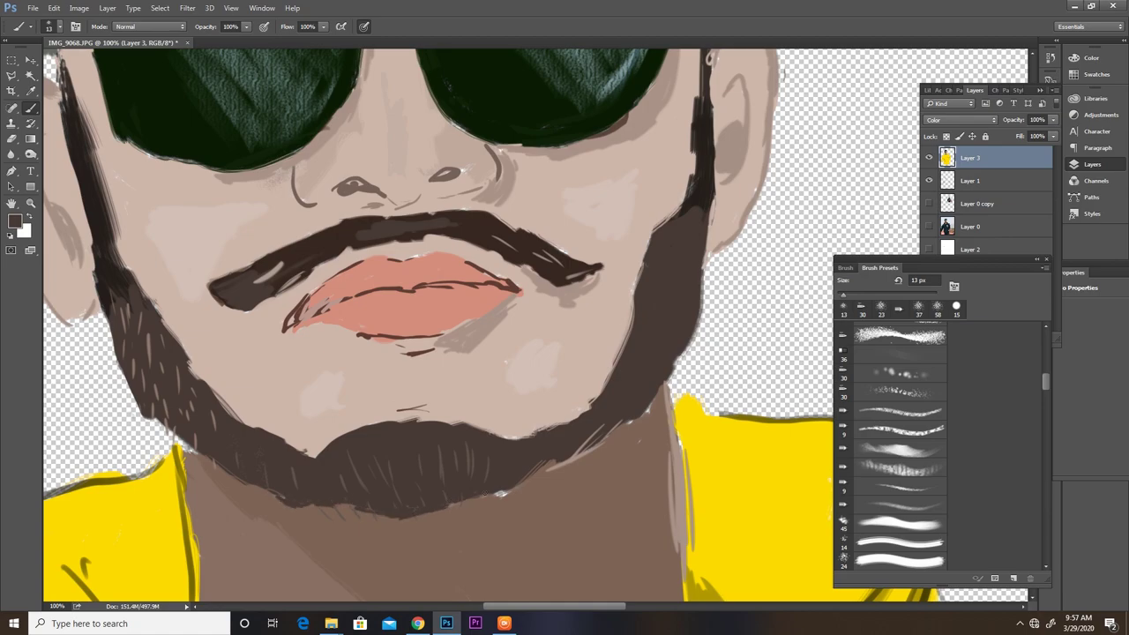
pyautogui.moveTo(496, 495); pyautogui.dragTo(628, 423)
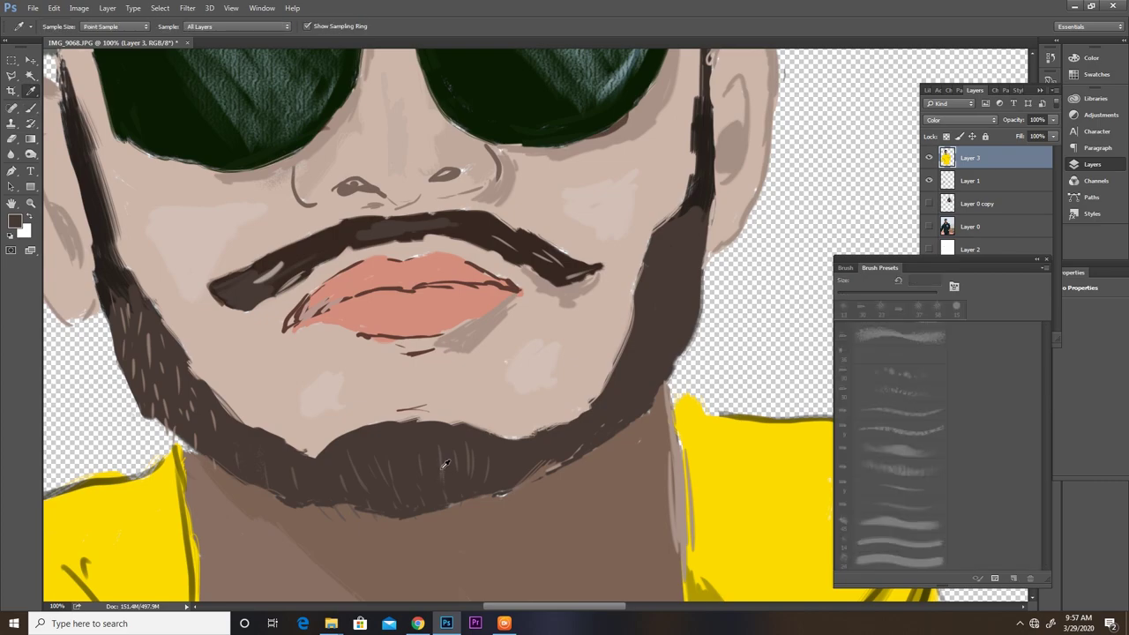
pyautogui.keyDown('alt'); pyautogui.click(446, 463); pyautogui.keyUp('alt')
pyautogui.click(843, 310)
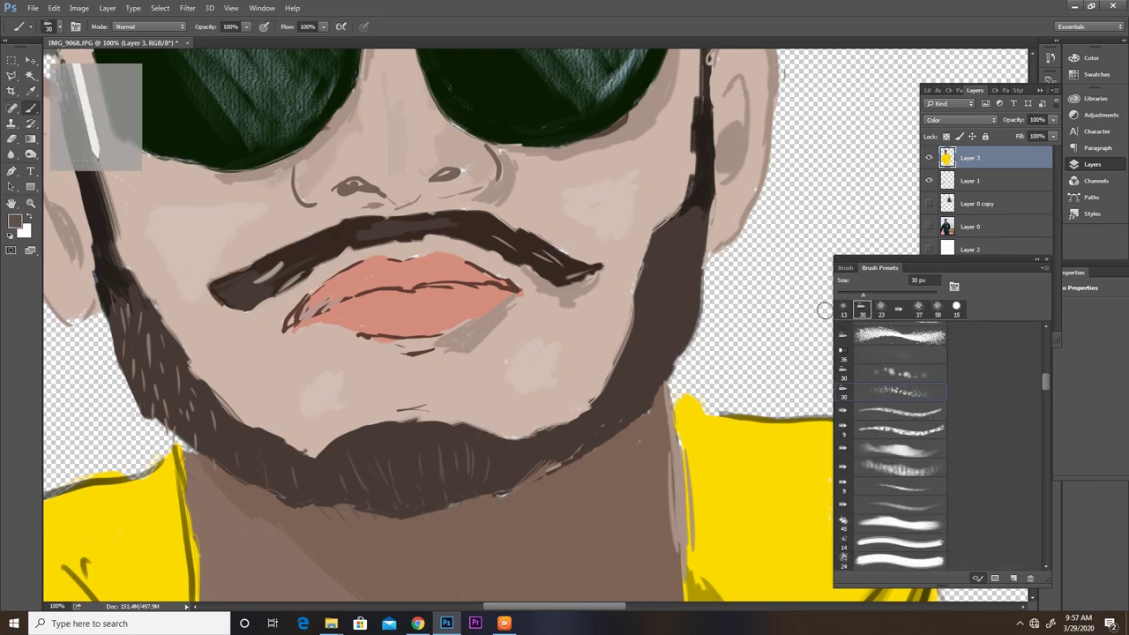
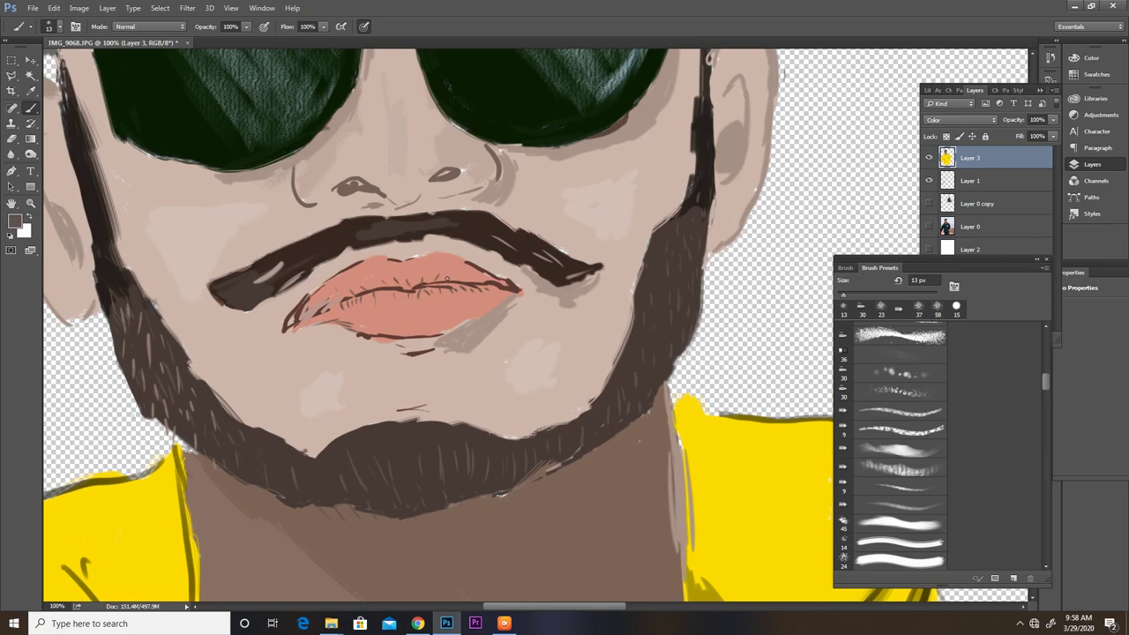
# Step: Darken the top edge of the upper lip and the right edge of the lower lip
pyautogui.moveTo(371, 259); pyautogui.dragTo(459, 261)
pyautogui.moveTo(461, 325); pyautogui.dragTo(443, 333)
pyautogui.moveTo(446, 528); pyautogui.dragTo(421, 420)
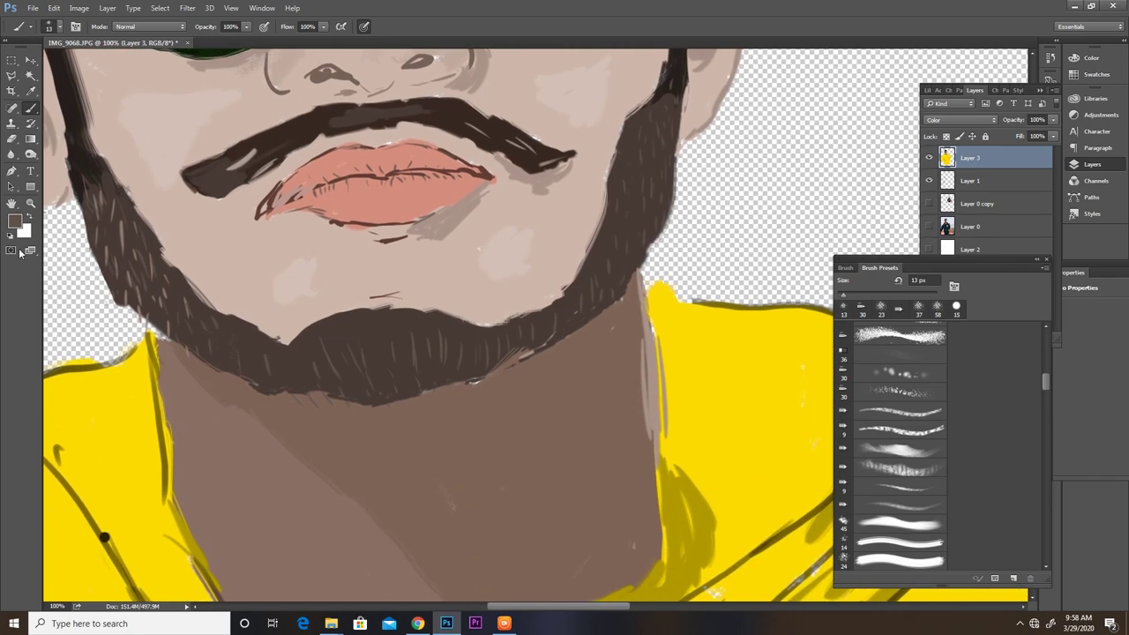
# Step: Set the foreground colour to a lighter skin tone, then to a near-white highlight tone
pyautogui.click(15, 222)
pyautogui.click(145, 87)
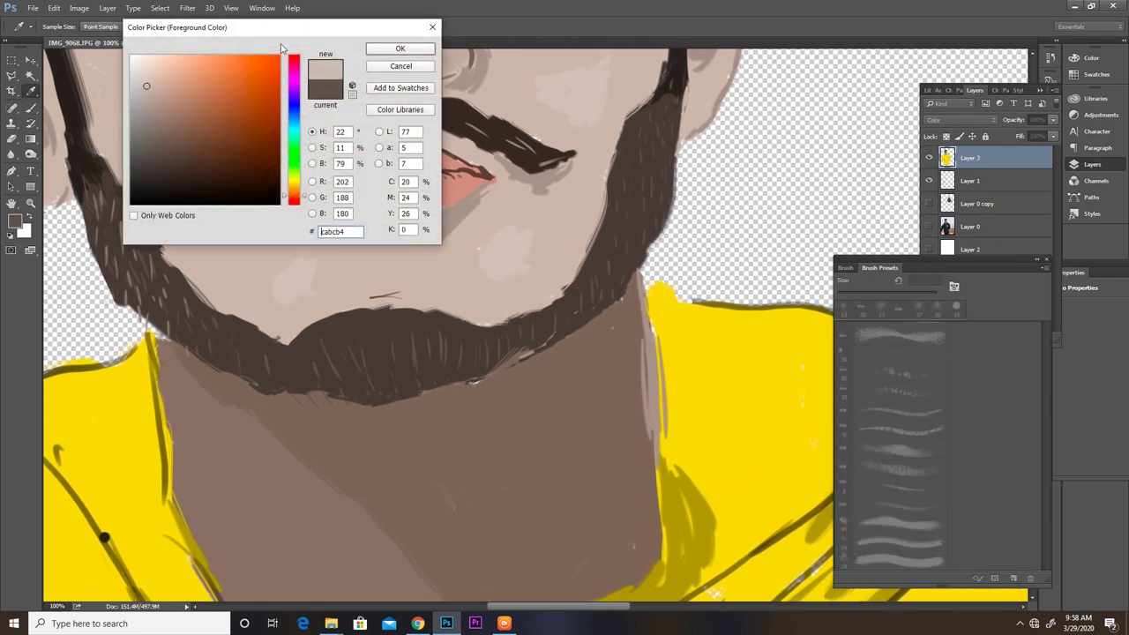
pyautogui.click(383, 49)
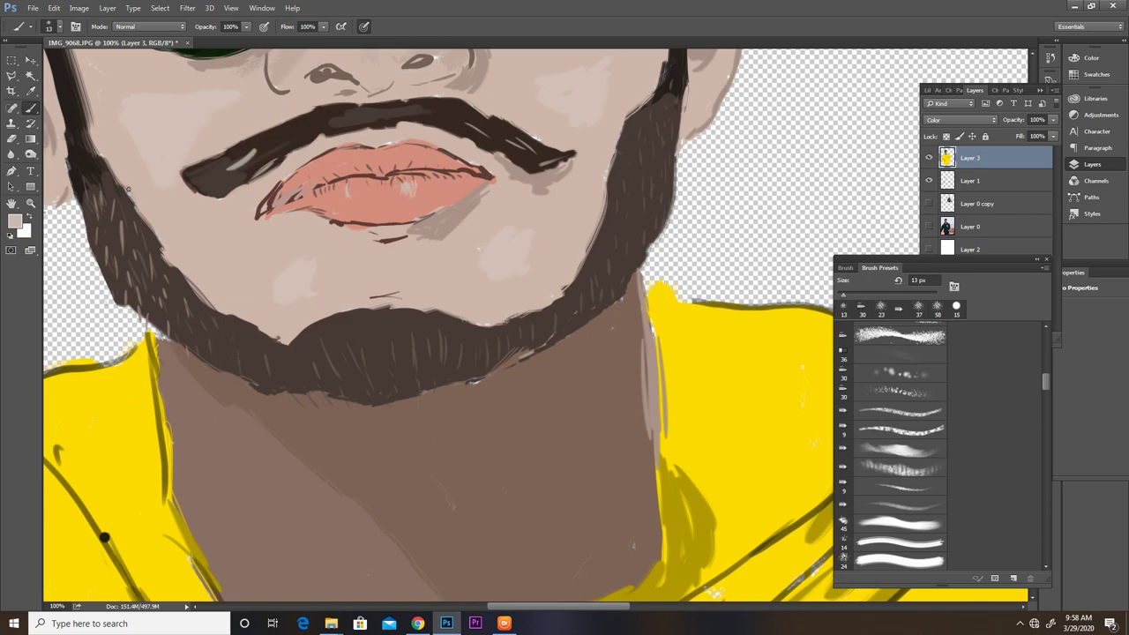
pyautogui.click(15, 223)
pyautogui.click(134, 77)
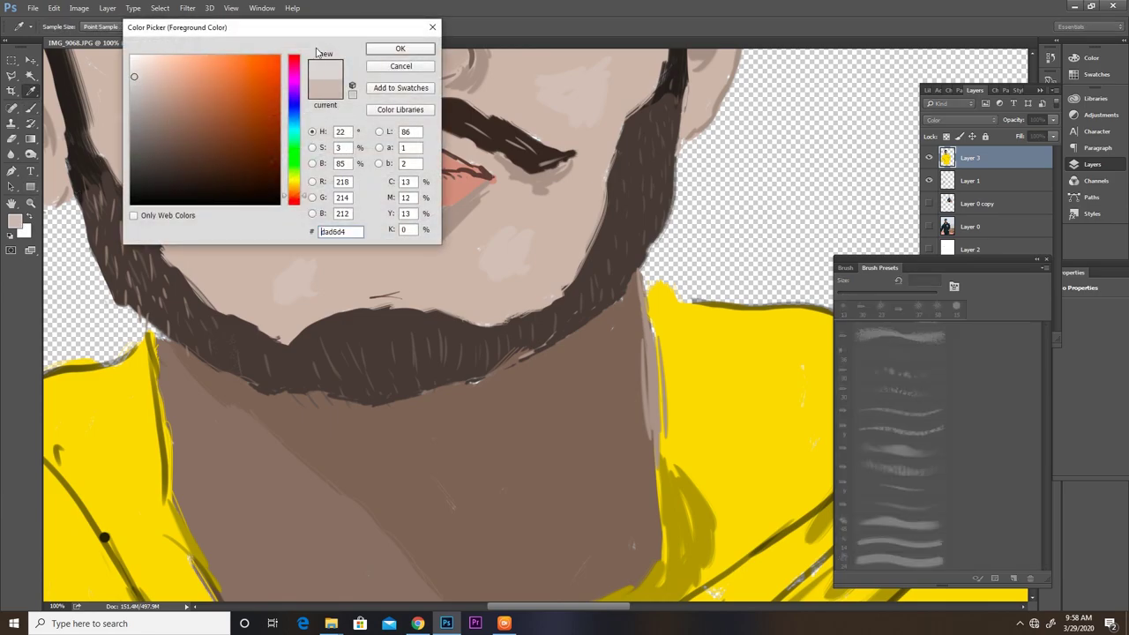
pyautogui.click(396, 49)
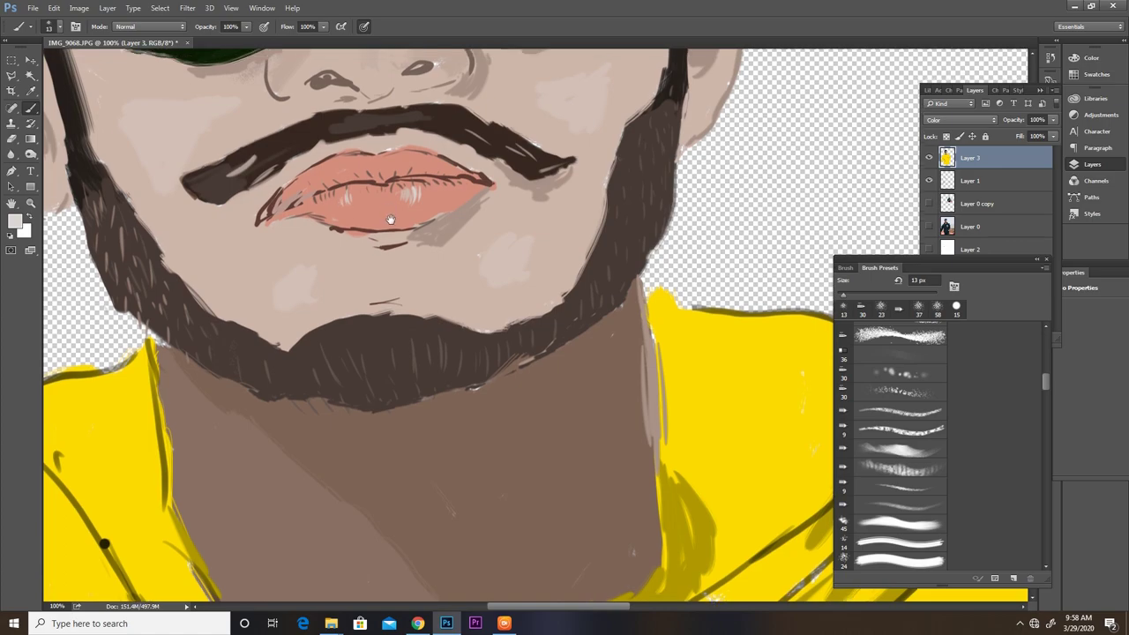
# Step: Paint thin light glint streaks across the left and right lenses and the left lens's inner edge
pyautogui.moveTo(379, 60); pyautogui.dragTo(427, 236)
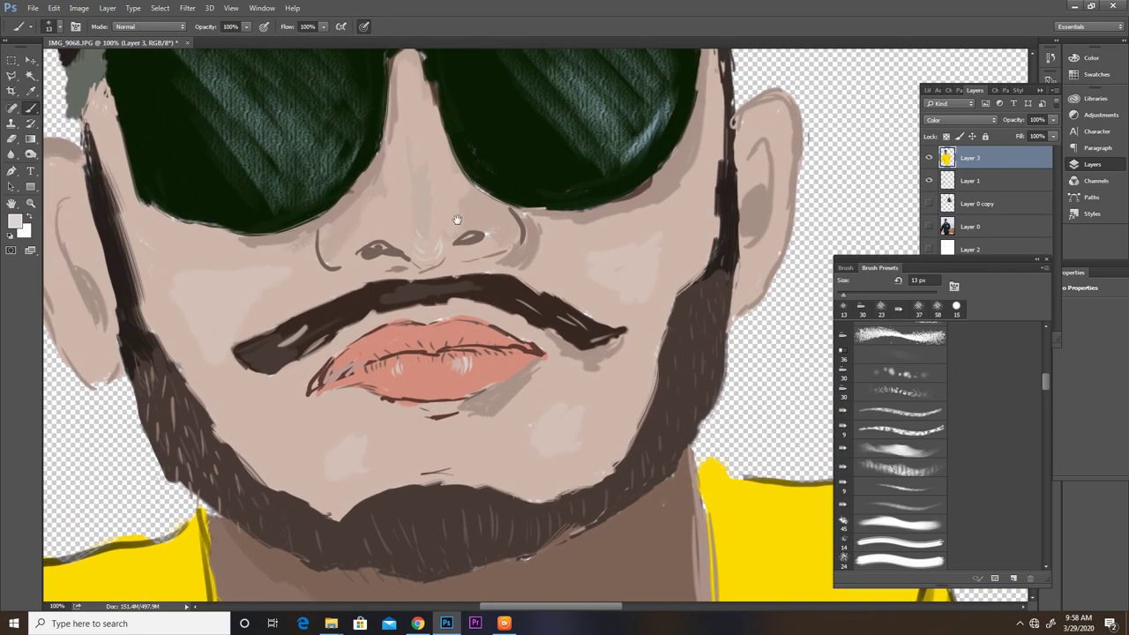
pyautogui.moveTo(451, 66); pyautogui.dragTo(464, 295)
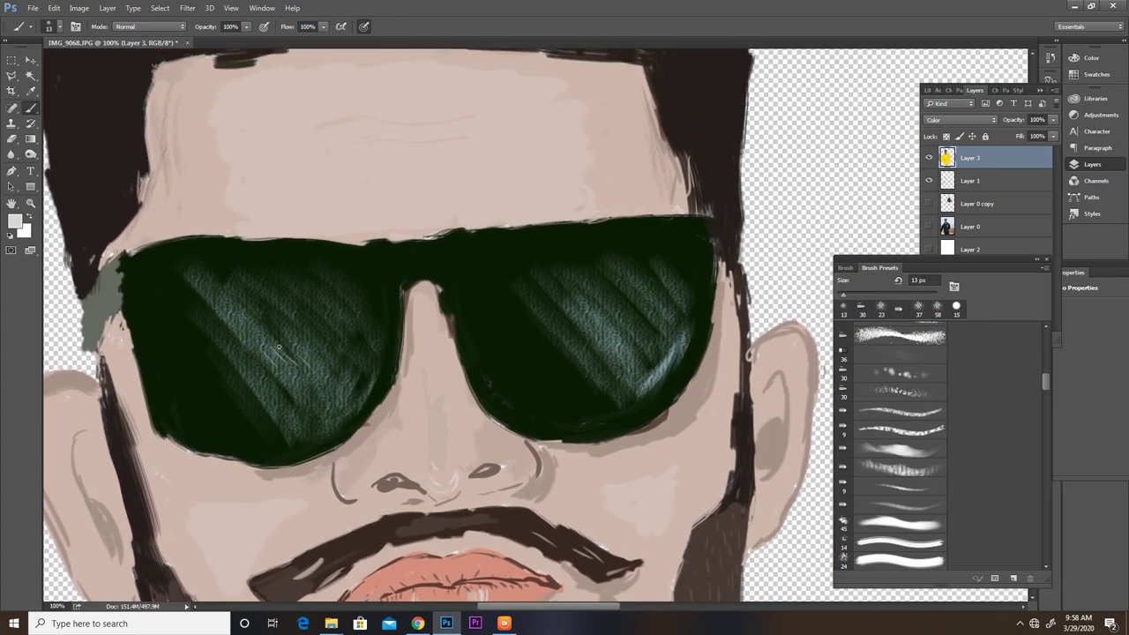
pyautogui.moveTo(279, 347); pyautogui.dragTo(300, 363)
pyautogui.moveTo(276, 328); pyautogui.dragTo(342, 372)
pyautogui.moveTo(284, 319); pyautogui.dragTo(343, 357)
pyautogui.moveTo(602, 299)
pyautogui.mouseDown()
pyautogui.moveTo(637, 339)
pyautogui.moveTo(625, 354)
pyautogui.mouseUp()
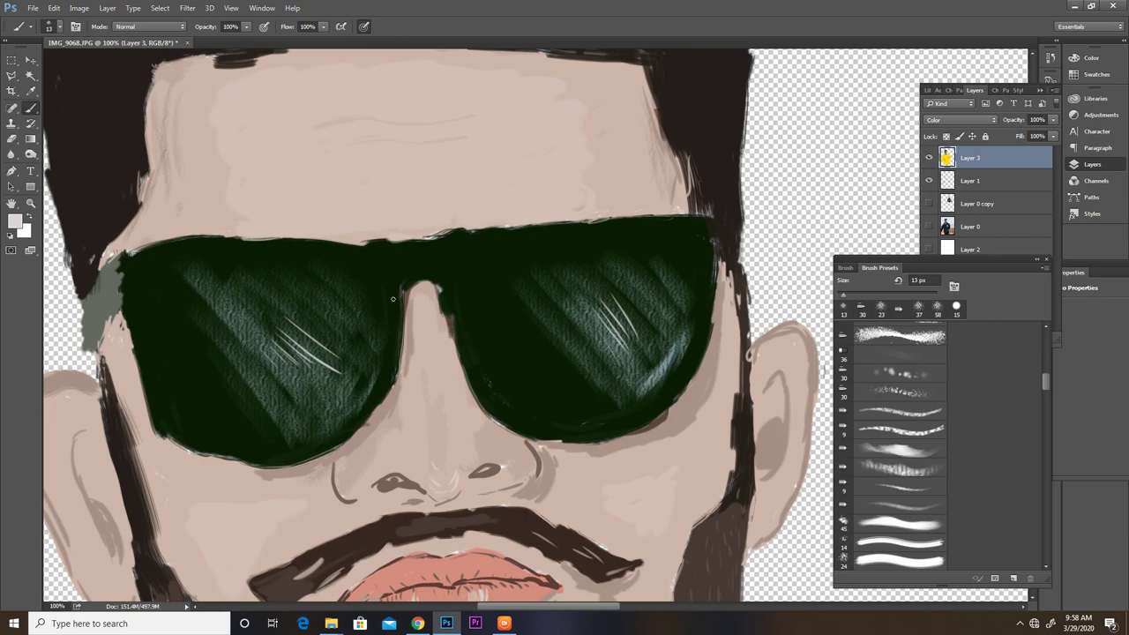
pyautogui.moveTo(391, 309); pyautogui.dragTo(394, 351)
pyautogui.moveTo(462, 334); pyautogui.dragTo(453, 259)
pyautogui.moveTo(388, 182); pyautogui.dragTo(483, 262)
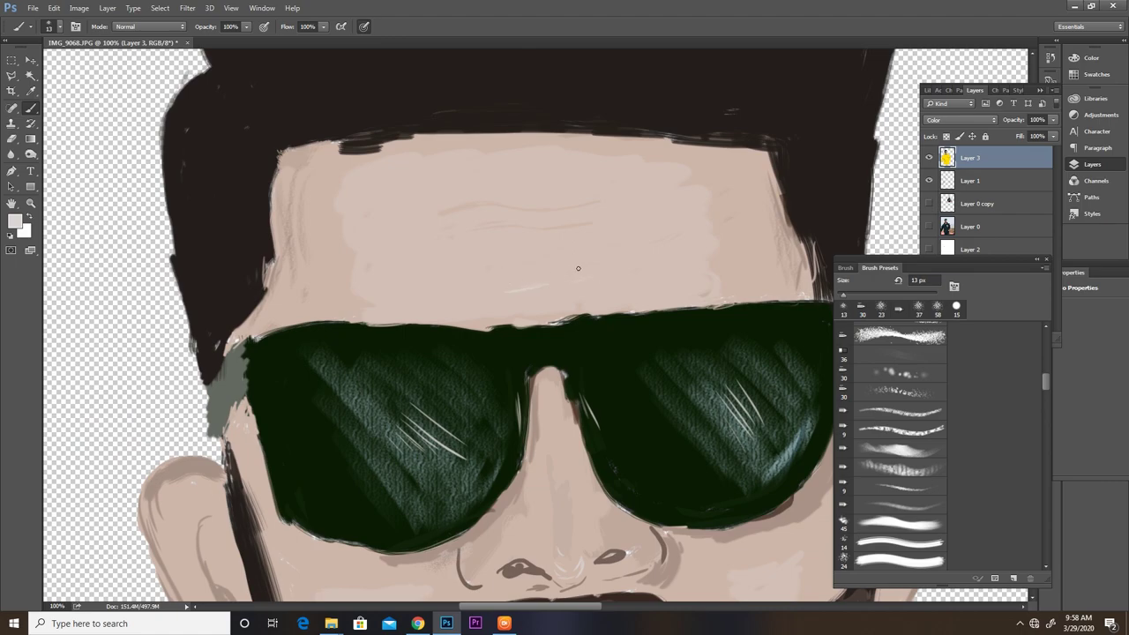
# Step: Enlarge the brush to 57 px and zoom out to frame the hoodie
pyautogui.rightClick(544, 244)
pyautogui.moveTo(609, 270); pyautogui.dragTo(624, 270)
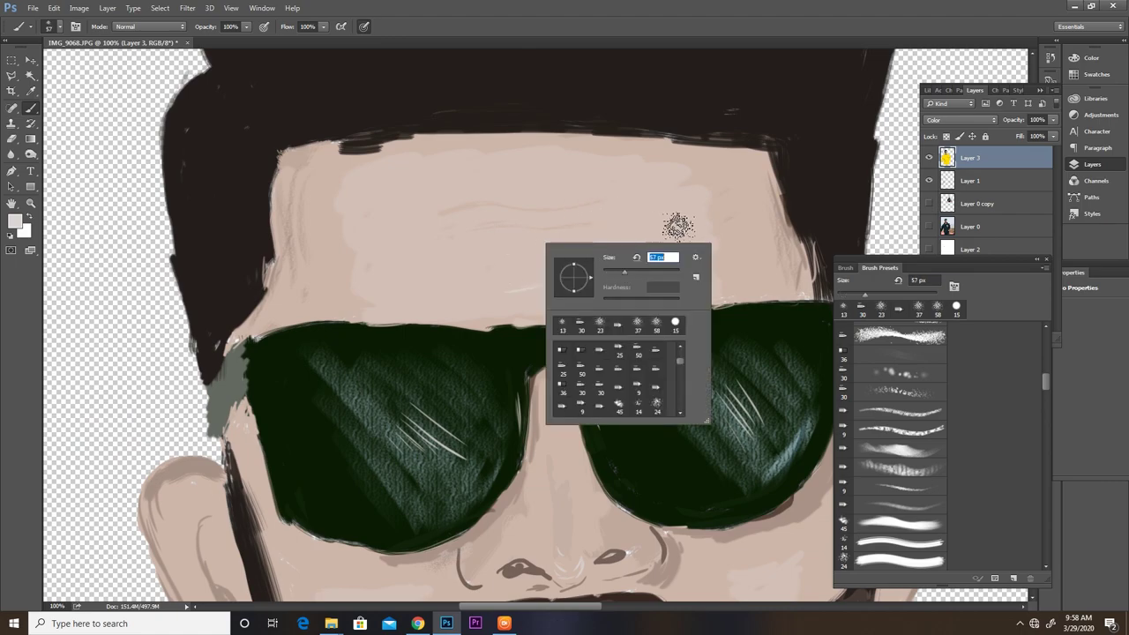
pyautogui.press('Return')
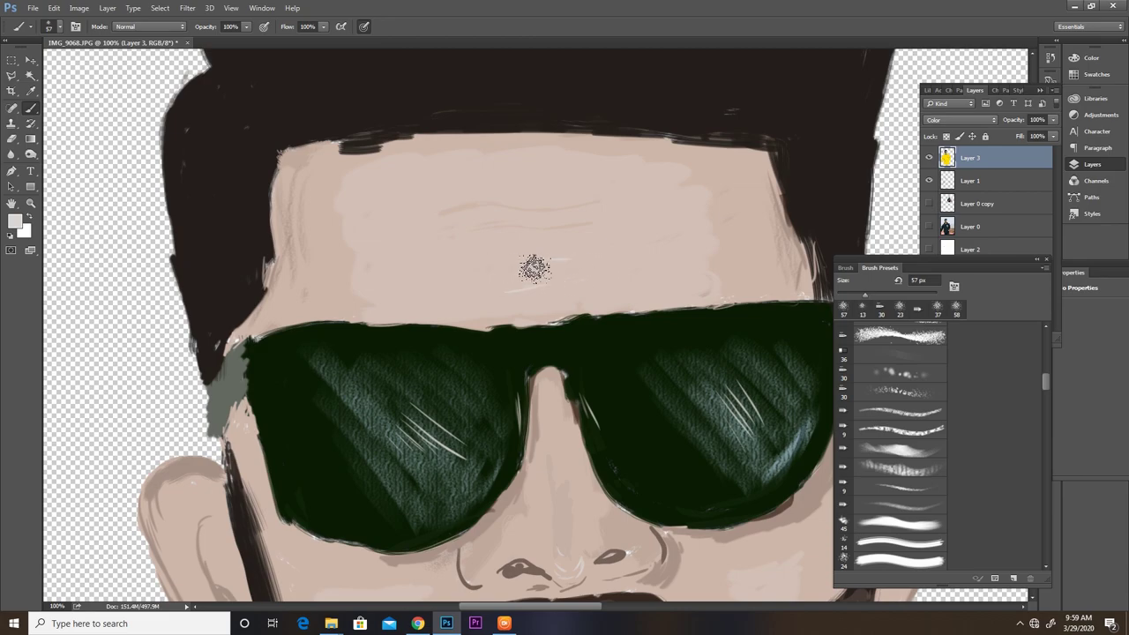
pyautogui.scroll(-5, 530, 326)
pyautogui.scroll(2, 397, 300)
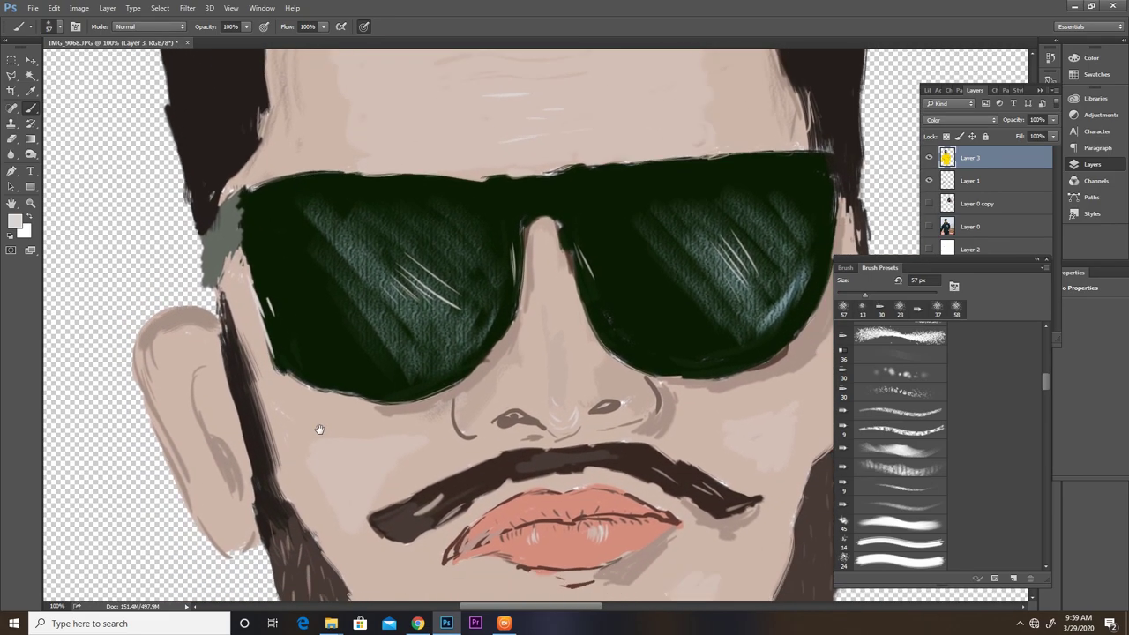
pyautogui.moveTo(328, 478); pyautogui.dragTo(302, 369)
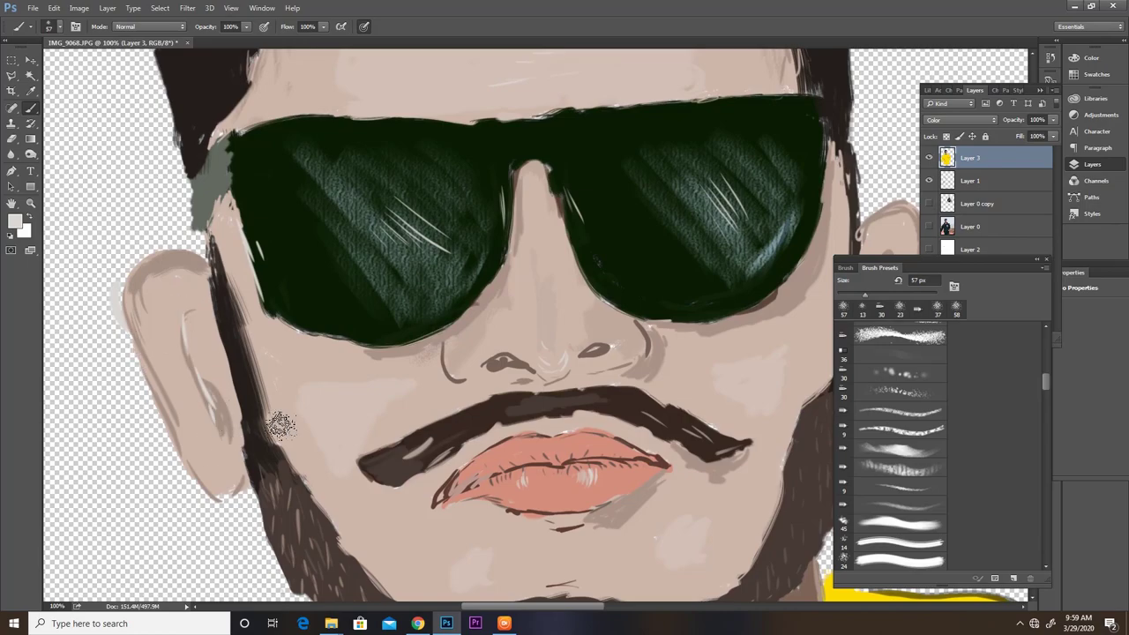
pyautogui.moveTo(629, 375); pyautogui.dragTo(201, 367)
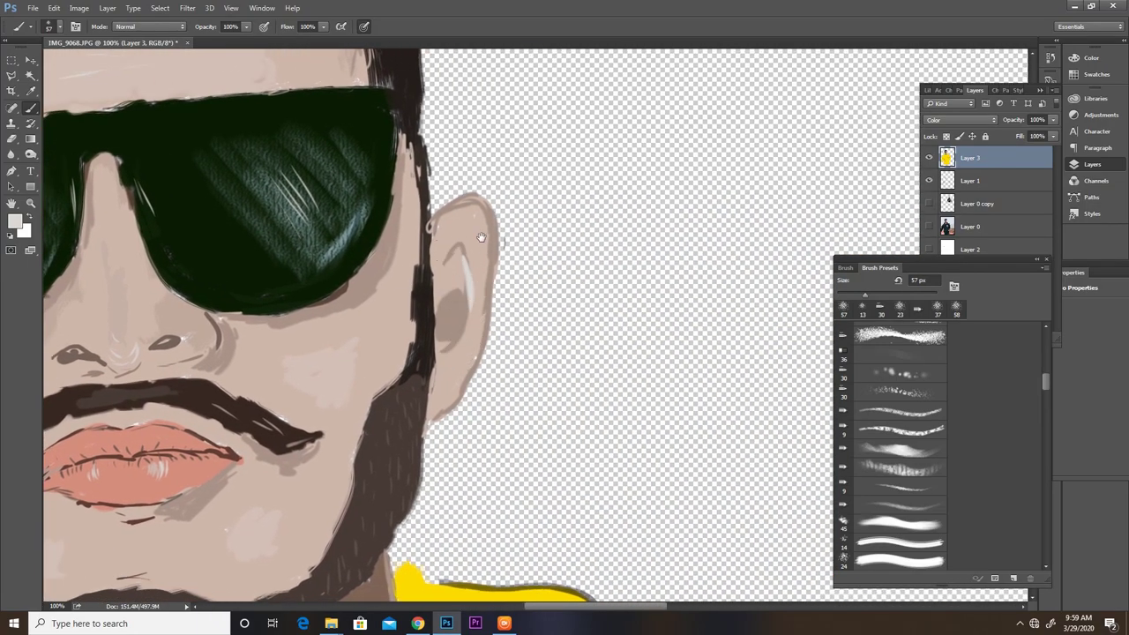
pyautogui.scroll(-5, 471, 371)
pyautogui.scroll(-4, 468, 388)
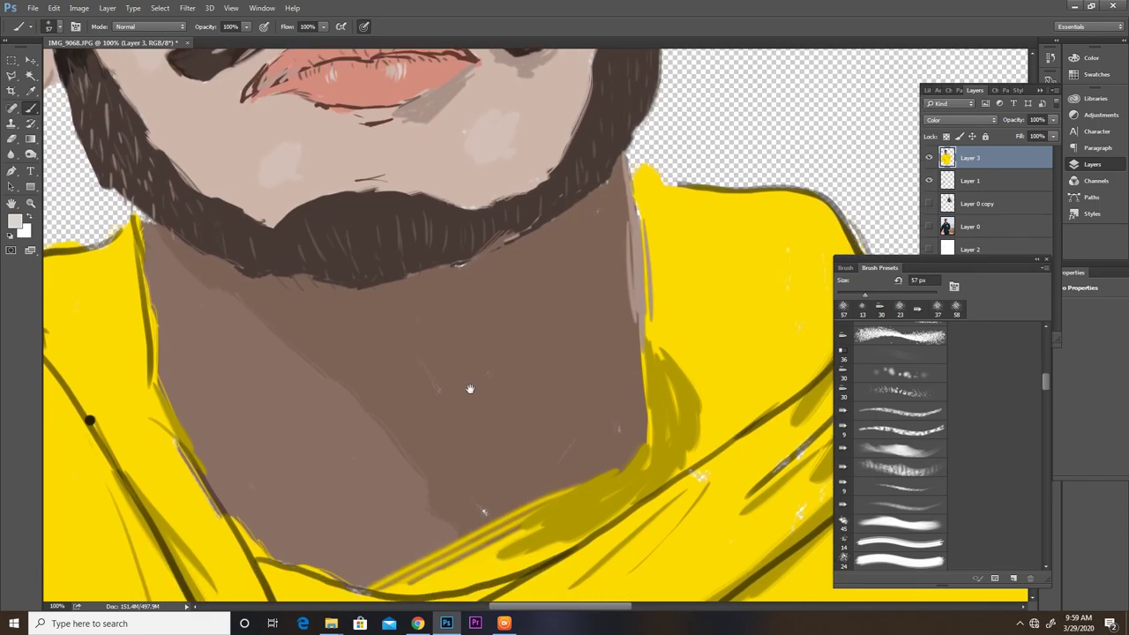
pyautogui.hotkey('ctrl', '-')
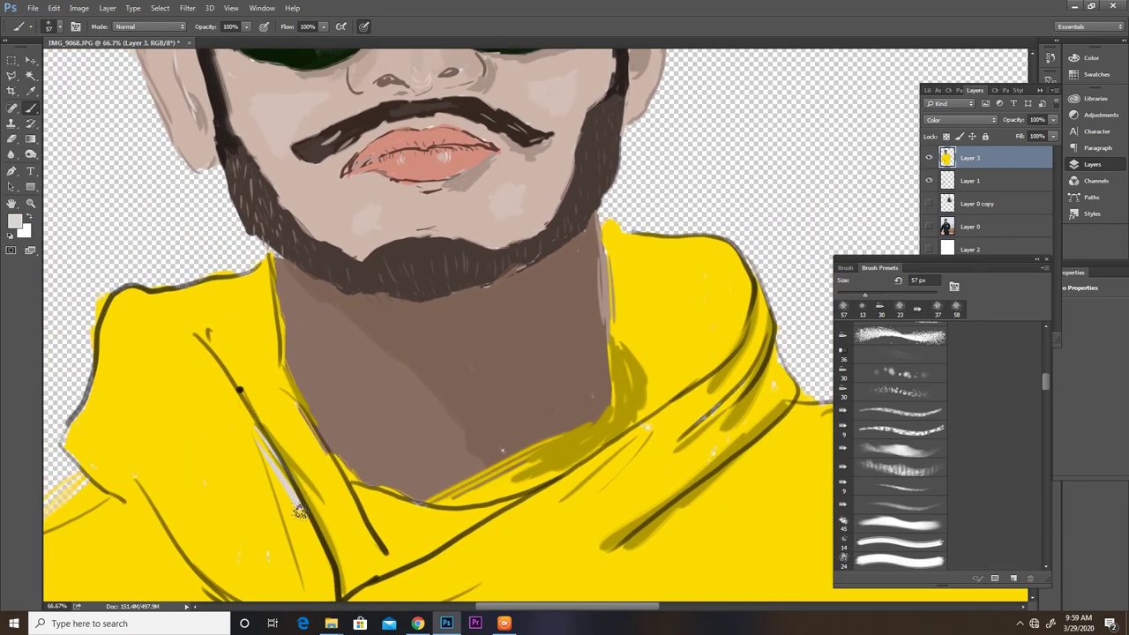
# Step: Paint light grey highlights along the hood line, collar, hood fold and chest
pyautogui.rightClick(265, 450)
pyautogui.moveTo(265, 450); pyautogui.dragTo(317, 578)
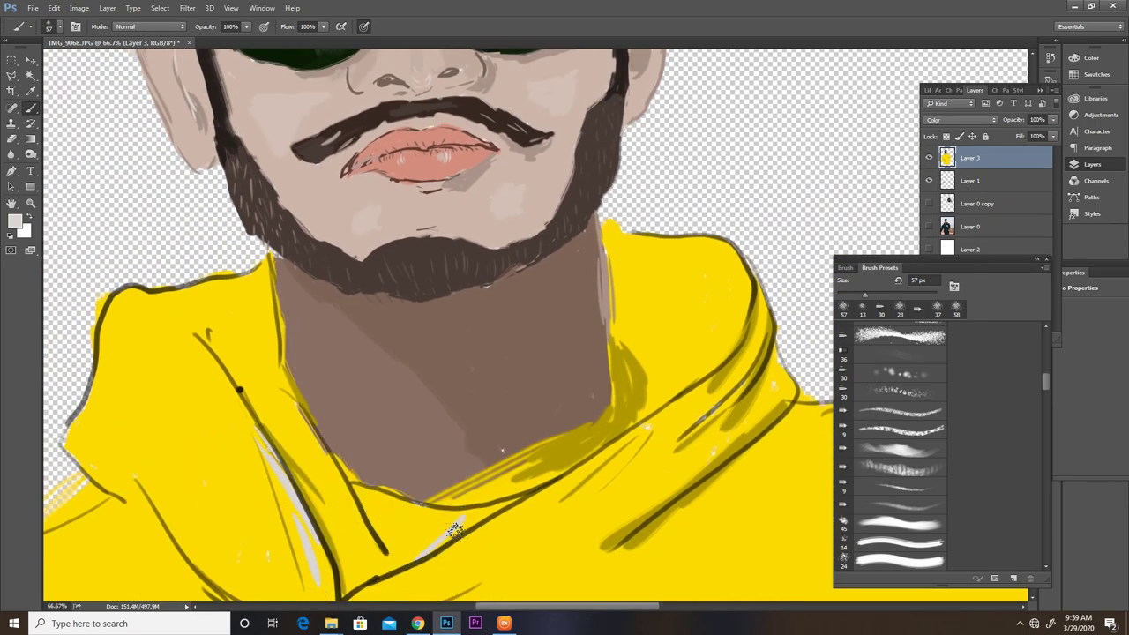
pyautogui.moveTo(468, 516); pyautogui.dragTo(441, 542)
pyautogui.moveTo(642, 436)
pyautogui.mouseDown()
pyautogui.moveTo(576, 467)
pyautogui.moveTo(556, 502)
pyautogui.mouseUp()
pyautogui.moveTo(760, 387)
pyautogui.mouseDown()
pyautogui.moveTo(704, 434)
pyautogui.moveTo(754, 438)
pyautogui.mouseUp()
pyautogui.moveTo(614, 631)
pyautogui.mouseDown()
pyautogui.moveTo(510, 474)
pyautogui.moveTo(568, 308)
pyautogui.moveTo(521, 490)
pyautogui.mouseUp()
pyautogui.moveTo(565, 331); pyautogui.dragTo(624, 210)
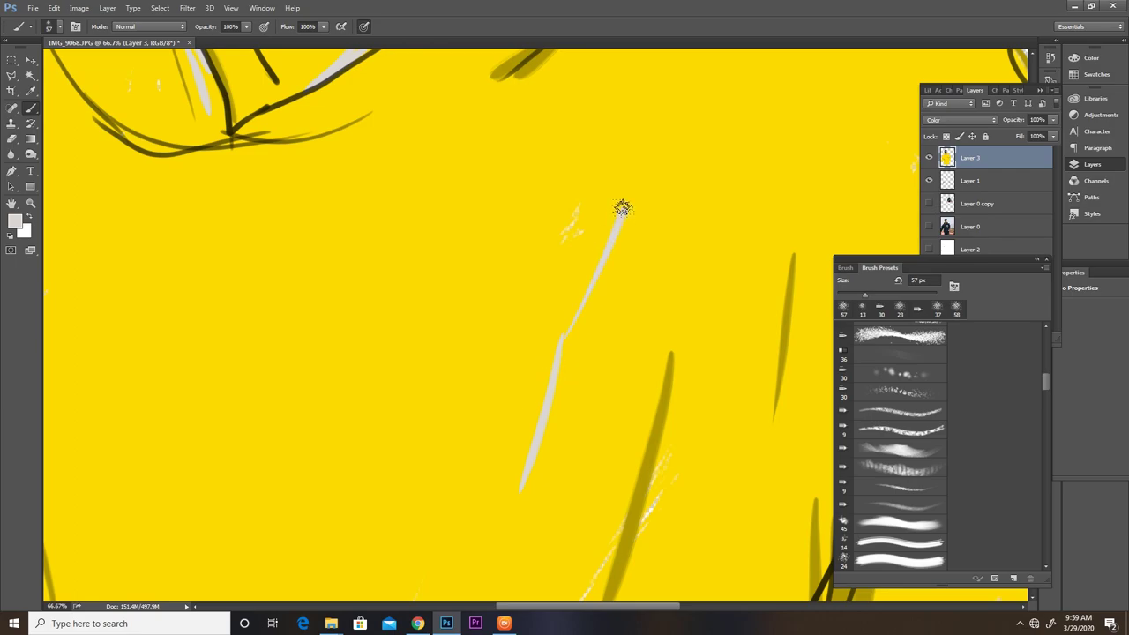
# Step: Undo the upper grey highlight stroke on the hoodie
pyautogui.hotkey('ctrl', 'z')
pyautogui.hotkey('alt', 'z')
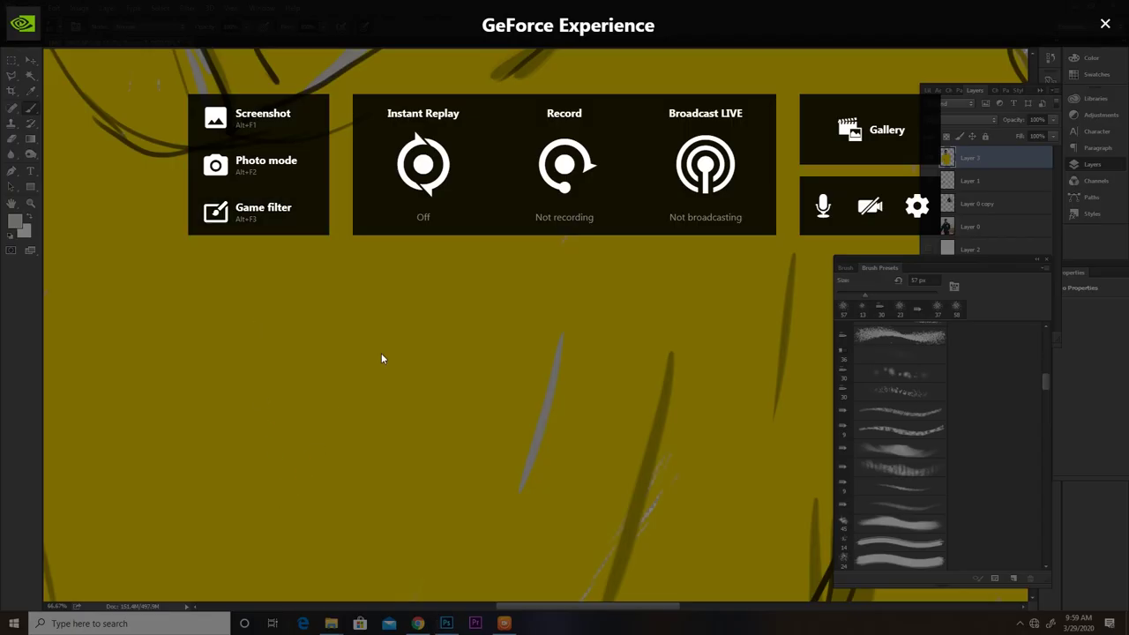
pyautogui.hotkey('alt', 'z')
pyautogui.moveTo(262, 350)
pyautogui.mouseDown()
pyautogui.moveTo(302, 424)
pyautogui.moveTo(431, 358)
pyautogui.moveTo(446, 370)
pyautogui.moveTo(486, 344)
pyautogui.mouseUp()
# Step: Zoom out and reposition the view to review the whole figure, then zoom in on the face
pyautogui.hotkey('ctrl', '-')
pyautogui.hotkey('ctrl', '-')
pyautogui.hotkey('ctrl', '-')
pyautogui.hotkey('ctrl', '-')
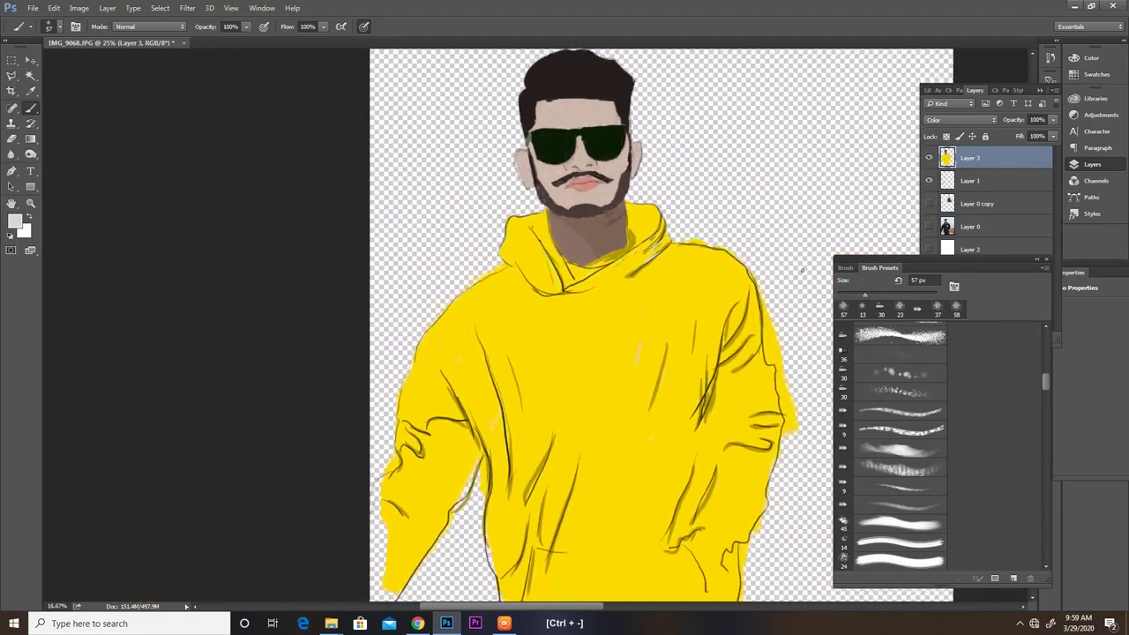
pyautogui.hotkey('ctrl', '-')
pyautogui.hotkey('ctrl', '=')
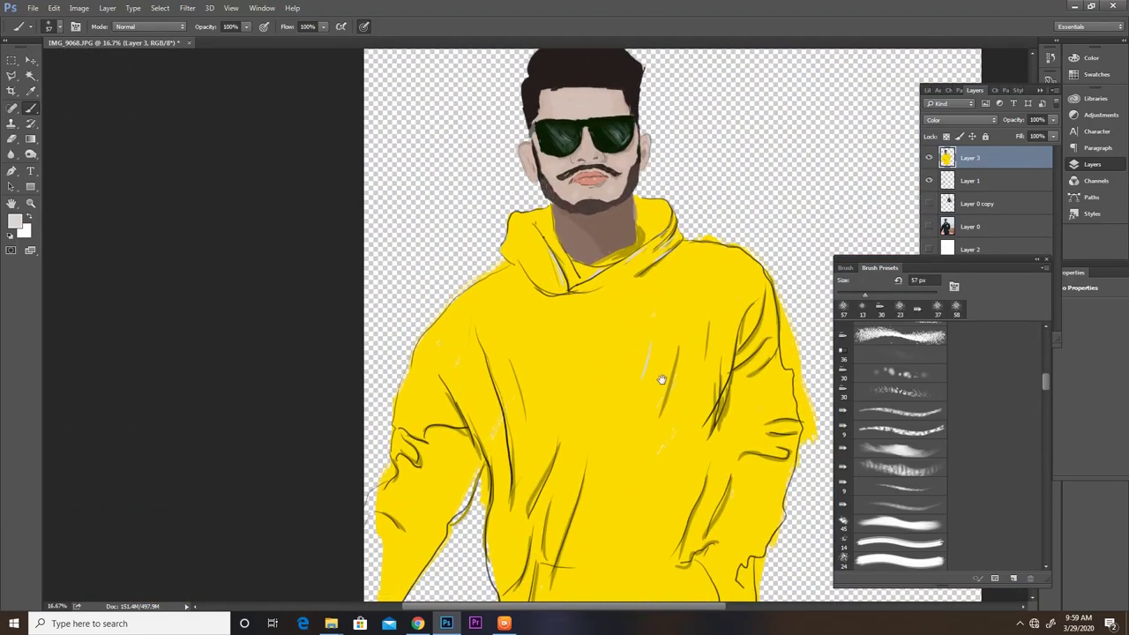
pyautogui.moveTo(660, 373); pyautogui.dragTo(550, 327)
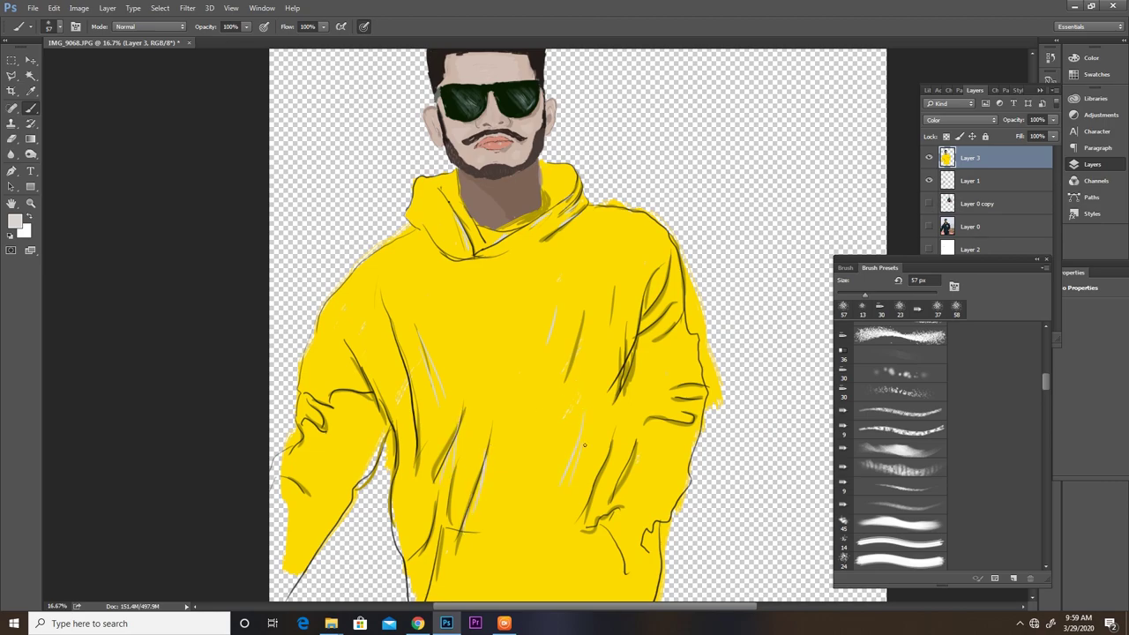
pyautogui.rightClick(595, 494)
pyautogui.moveTo(501, 283); pyautogui.dragTo(517, 316)
pyautogui.moveTo(456, 242); pyautogui.dragTo(449, 363)
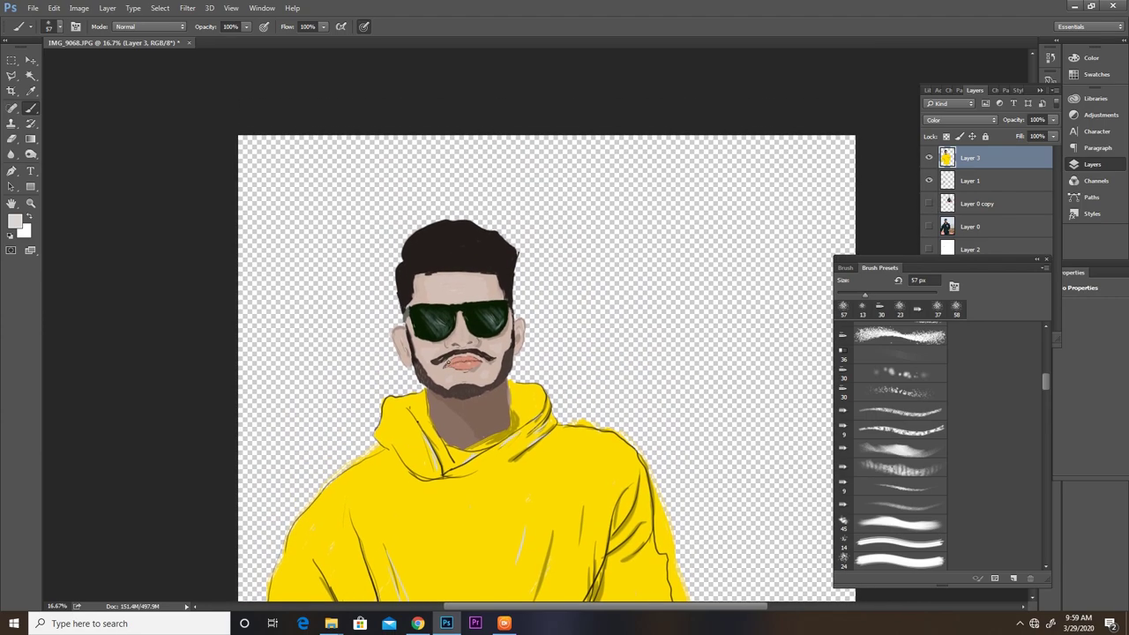
pyautogui.hotkey('ctrl', '+')
pyautogui.hotkey('ctrl', '+')
pyautogui.hotkey('ctrl', '+')
pyautogui.hotkey('ctrl', '+')
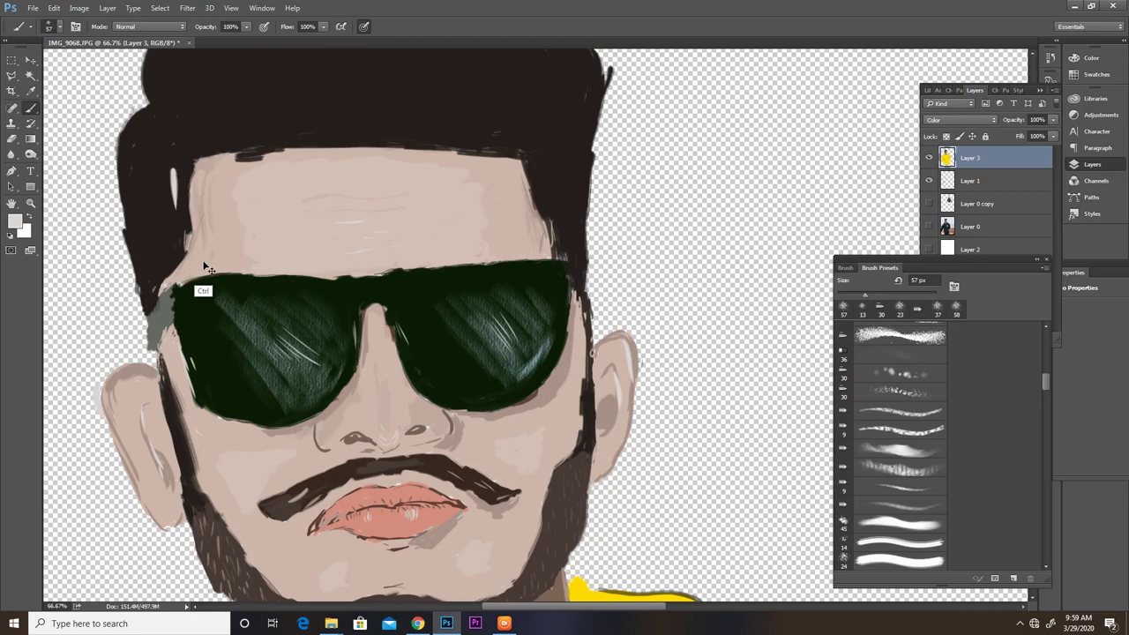
# Step: Choose a speckled 30 px brush and add beard texture along the right jawline and chin
pyautogui.scroll(-4, 679, 264)
pyautogui.scroll(-2, 638, 290)
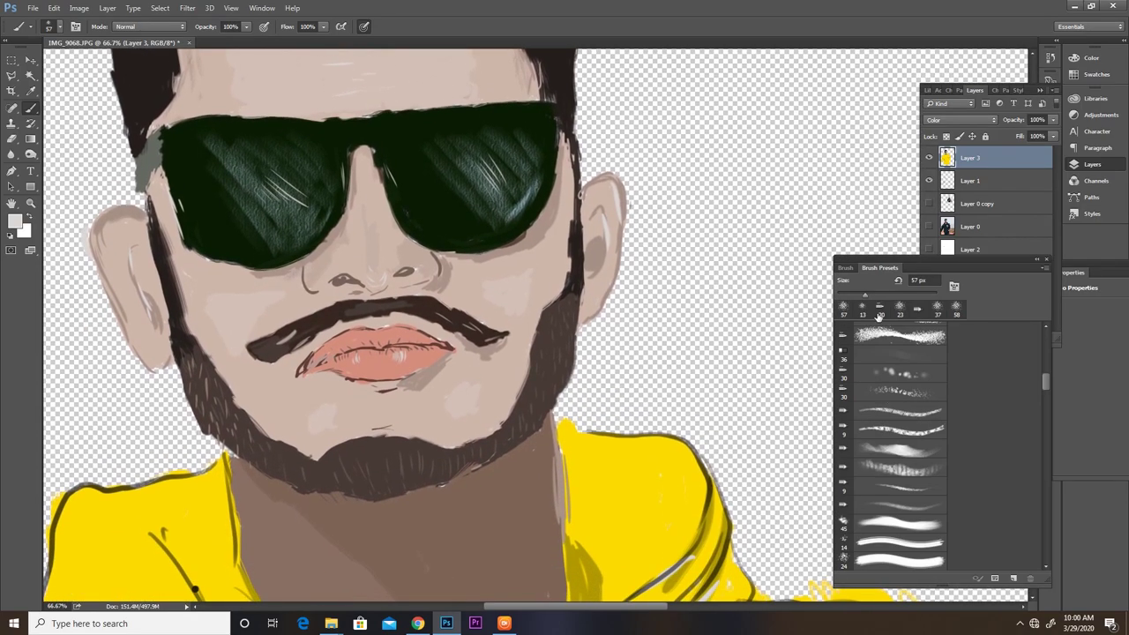
pyautogui.click(900, 390)
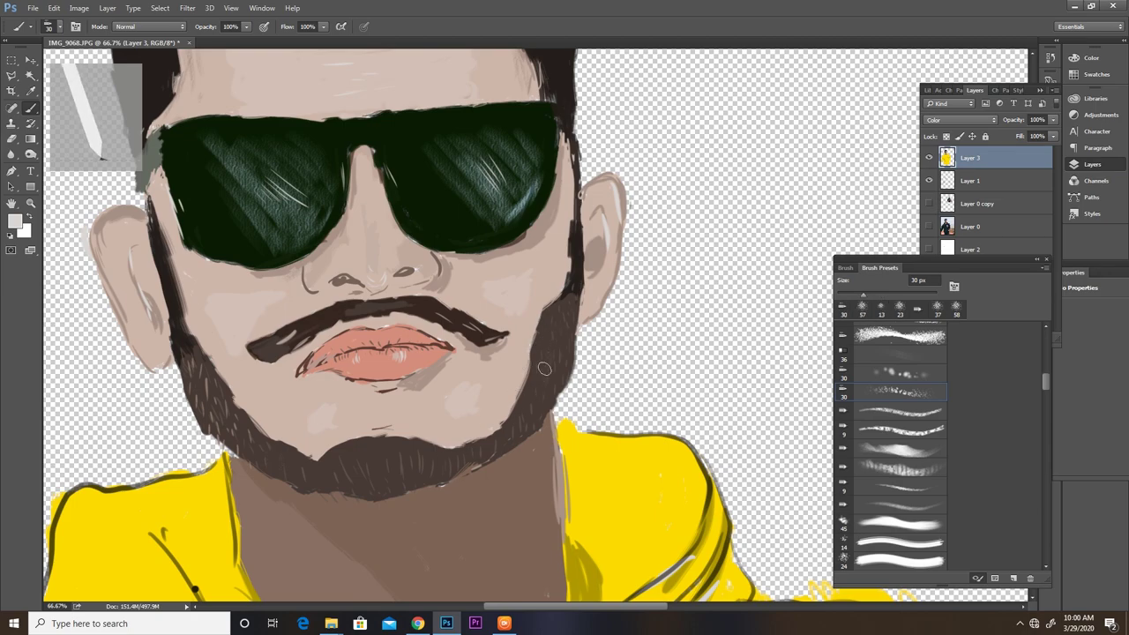
pyautogui.moveTo(548, 313); pyautogui.dragTo(523, 422)
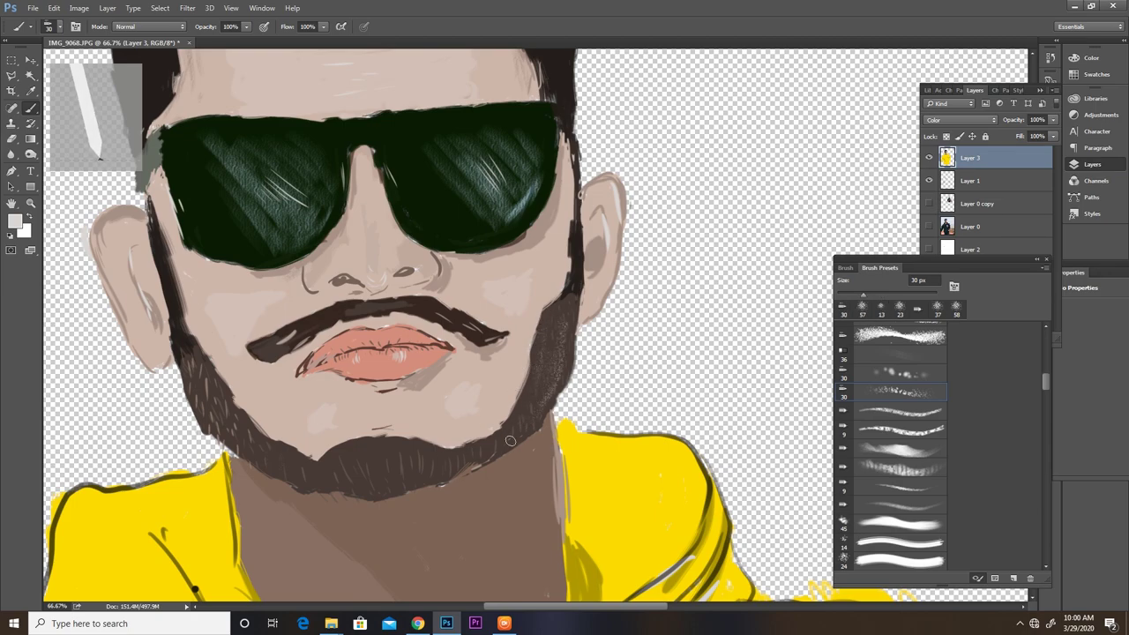
pyautogui.moveTo(375, 483); pyautogui.dragTo(394, 457)
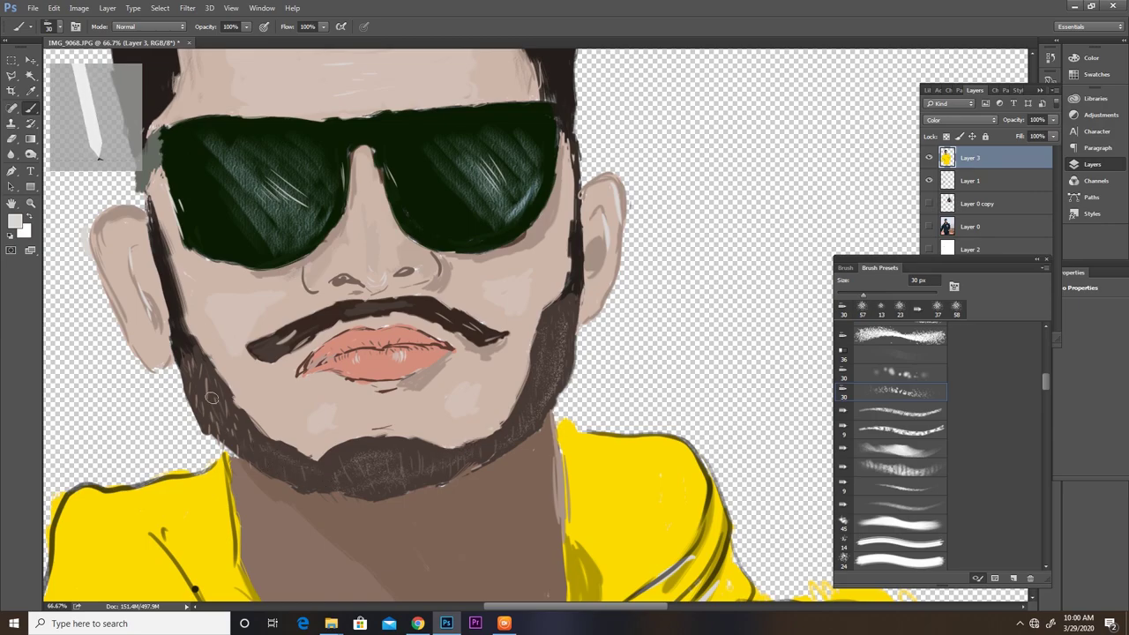
pyautogui.moveTo(209, 397); pyautogui.dragTo(393, 319)
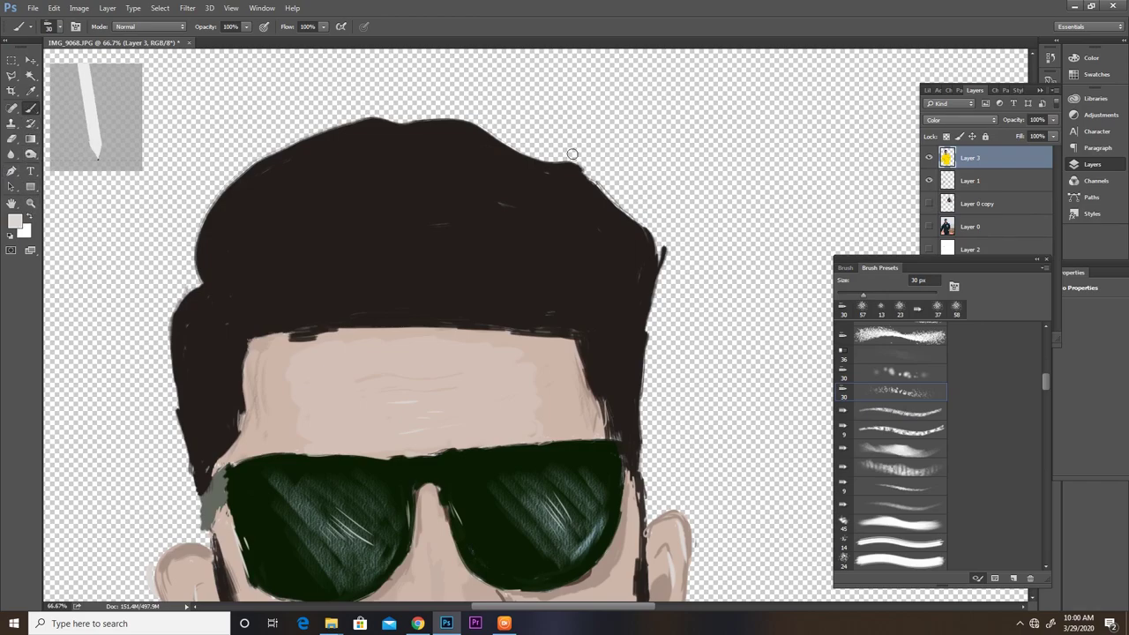
# Step: Shrink the brush to 13 px and set a dark grey foreground colour
pyautogui.click(881, 309)
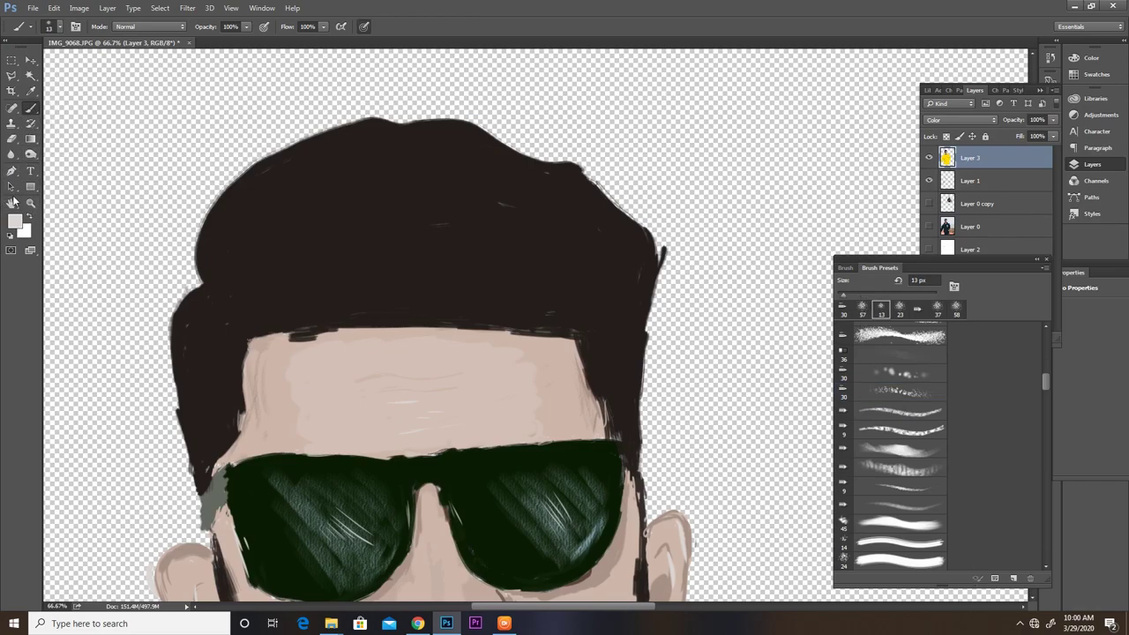
pyautogui.press('i')
pyautogui.click(20, 223)
pyautogui.click(135, 162)
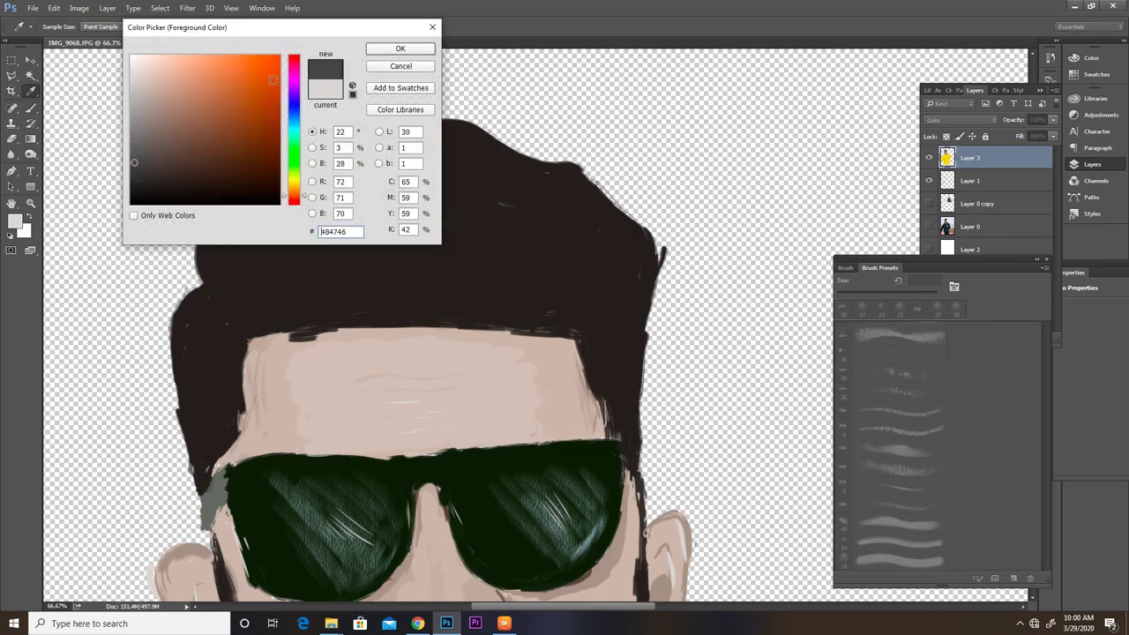
pyautogui.click(141, 148)
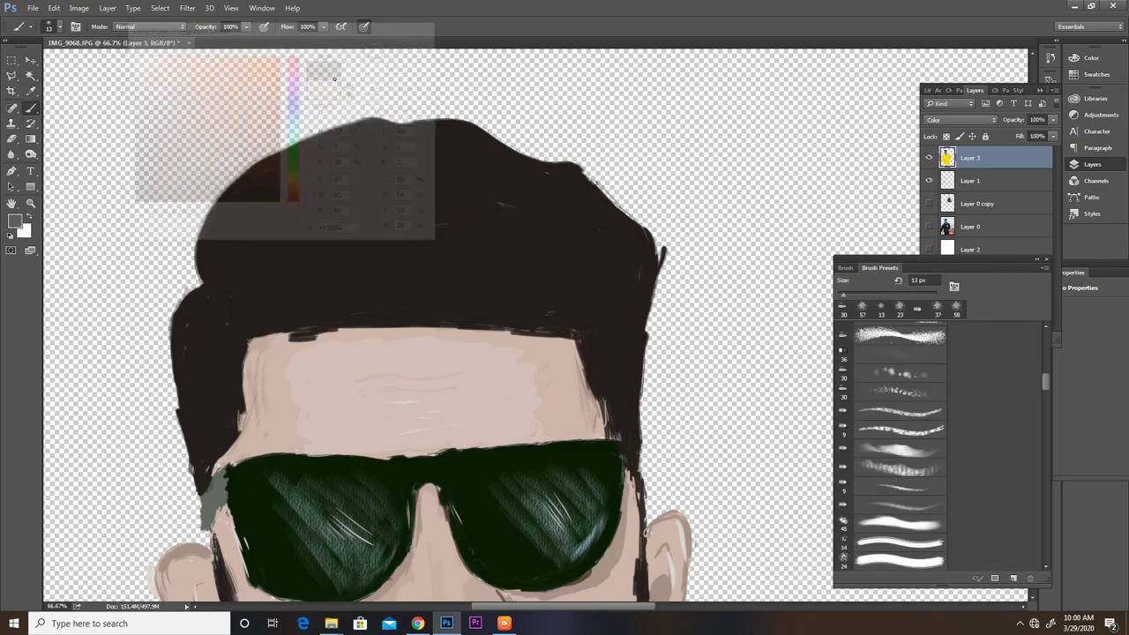
pyautogui.click(377, 49)
pyautogui.press('b')
# Step: Paint grey strands along the hairline, the left hair edge and the upper hair
pyautogui.moveTo(236, 341); pyautogui.dragTo(237, 393)
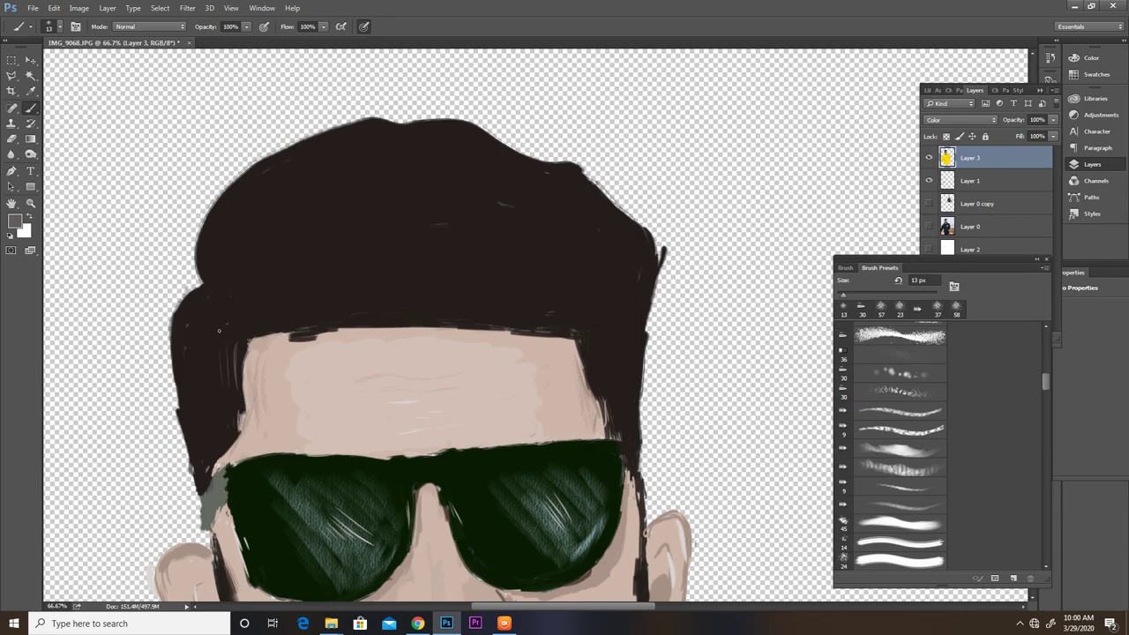
pyautogui.moveTo(217, 334)
pyautogui.mouseDown()
pyautogui.moveTo(213, 374)
pyautogui.moveTo(198, 386)
pyautogui.mouseUp()
pyautogui.moveTo(215, 273); pyautogui.dragTo(227, 194)
pyautogui.moveTo(221, 249); pyautogui.dragTo(264, 170)
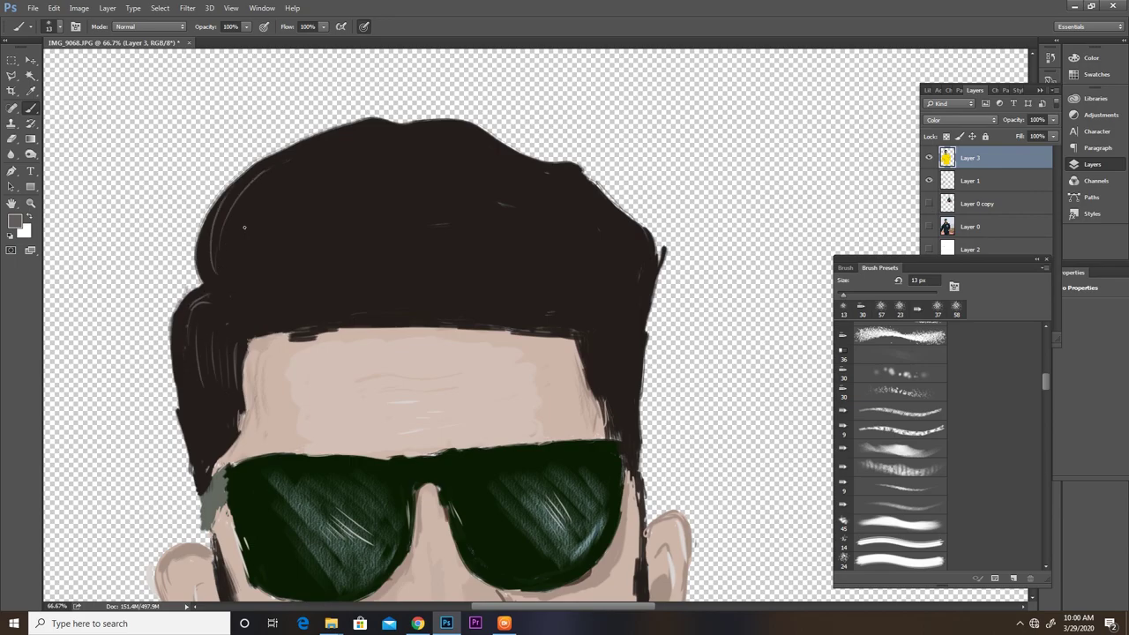
pyautogui.moveTo(246, 254); pyautogui.dragTo(279, 184)
pyautogui.moveTo(251, 306); pyautogui.dragTo(283, 212)
pyautogui.moveTo(271, 316); pyautogui.dragTo(285, 266)
pyautogui.moveTo(281, 314)
pyautogui.mouseDown()
pyautogui.moveTo(292, 272)
pyautogui.moveTo(325, 256)
pyautogui.mouseUp()
pyautogui.moveTo(325, 315); pyautogui.dragTo(351, 257)
pyautogui.moveTo(354, 303); pyautogui.dragTo(379, 259)
pyautogui.moveTo(362, 298); pyautogui.dragTo(392, 215)
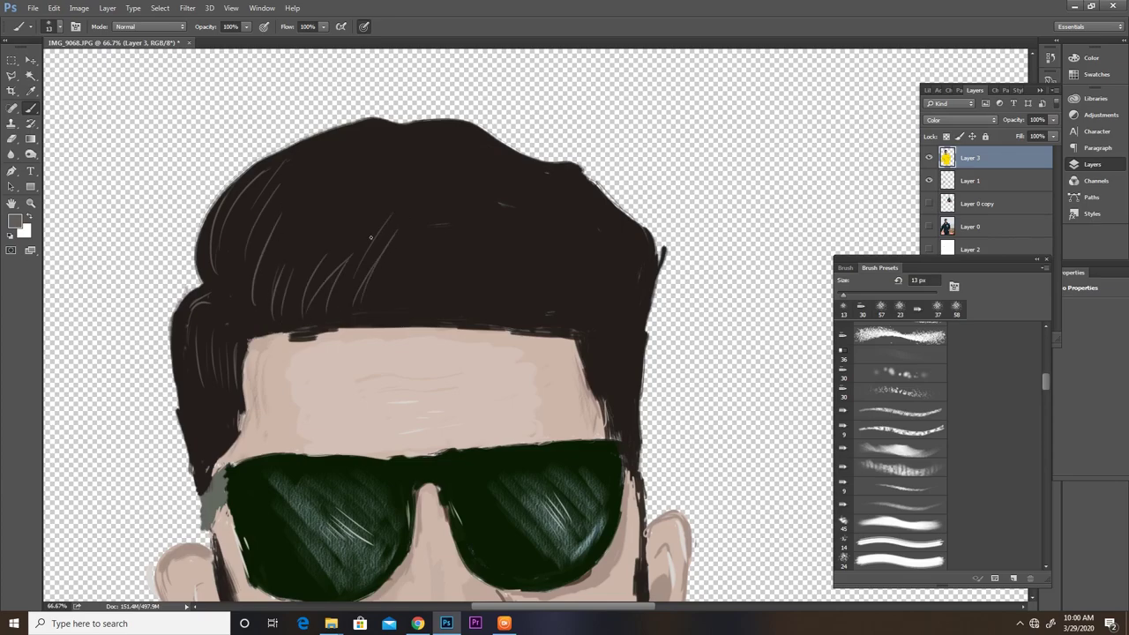
pyautogui.moveTo(333, 269); pyautogui.dragTo(370, 203)
pyautogui.moveTo(277, 286); pyautogui.dragTo(323, 204)
pyautogui.moveTo(275, 263)
pyautogui.mouseDown()
pyautogui.moveTo(300, 217)
pyautogui.moveTo(288, 205)
pyautogui.mouseUp()
# Step: Extend the strands across the centre and right side of the hair
pyautogui.moveTo(247, 277)
pyautogui.mouseDown()
pyautogui.moveTo(272, 213)
pyautogui.moveTo(257, 206)
pyautogui.mouseUp()
pyautogui.moveTo(379, 312)
pyautogui.mouseDown()
pyautogui.moveTo(431, 233)
pyautogui.moveTo(451, 247)
pyautogui.mouseUp()
pyautogui.moveTo(421, 305); pyautogui.dragTo(473, 242)
pyautogui.moveTo(448, 308)
pyautogui.mouseDown()
pyautogui.moveTo(501, 241)
pyautogui.moveTo(521, 254)
pyautogui.mouseUp()
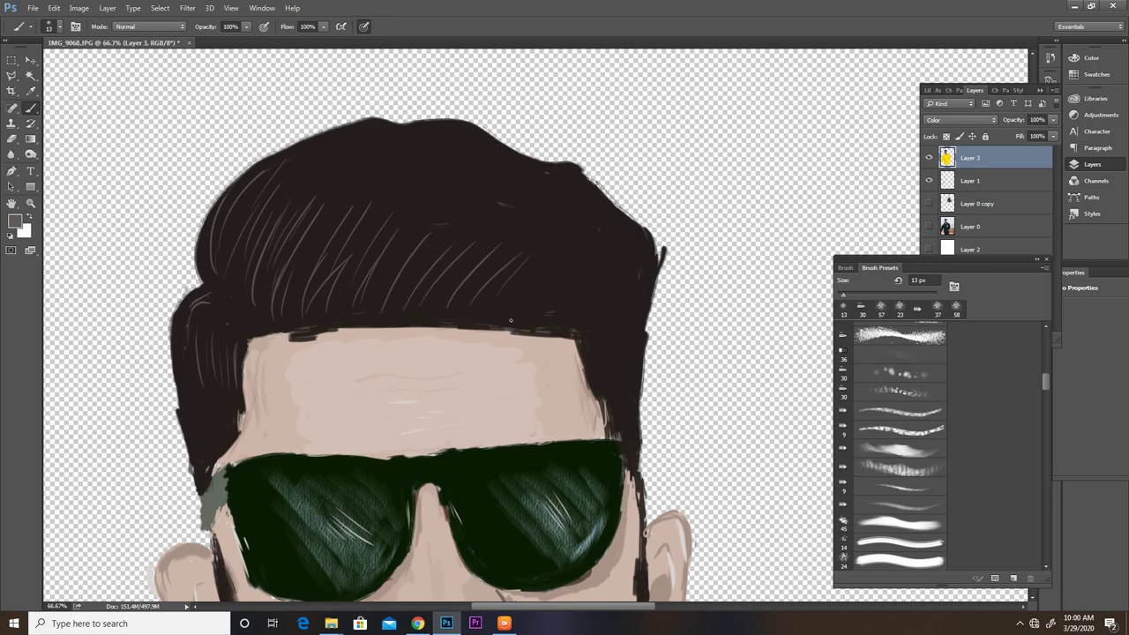
pyautogui.moveTo(561, 316)
pyautogui.mouseDown()
pyautogui.moveTo(591, 246)
pyautogui.moveTo(613, 256)
pyautogui.mouseUp()
pyautogui.moveTo(607, 325); pyautogui.dragTo(645, 263)
pyautogui.moveTo(598, 372)
pyautogui.mouseDown()
pyautogui.moveTo(609, 332)
pyautogui.moveTo(628, 322)
pyautogui.mouseUp()
pyautogui.moveTo(629, 399)
pyautogui.mouseDown()
pyautogui.moveTo(638, 335)
pyautogui.moveTo(625, 369)
pyautogui.mouseUp()
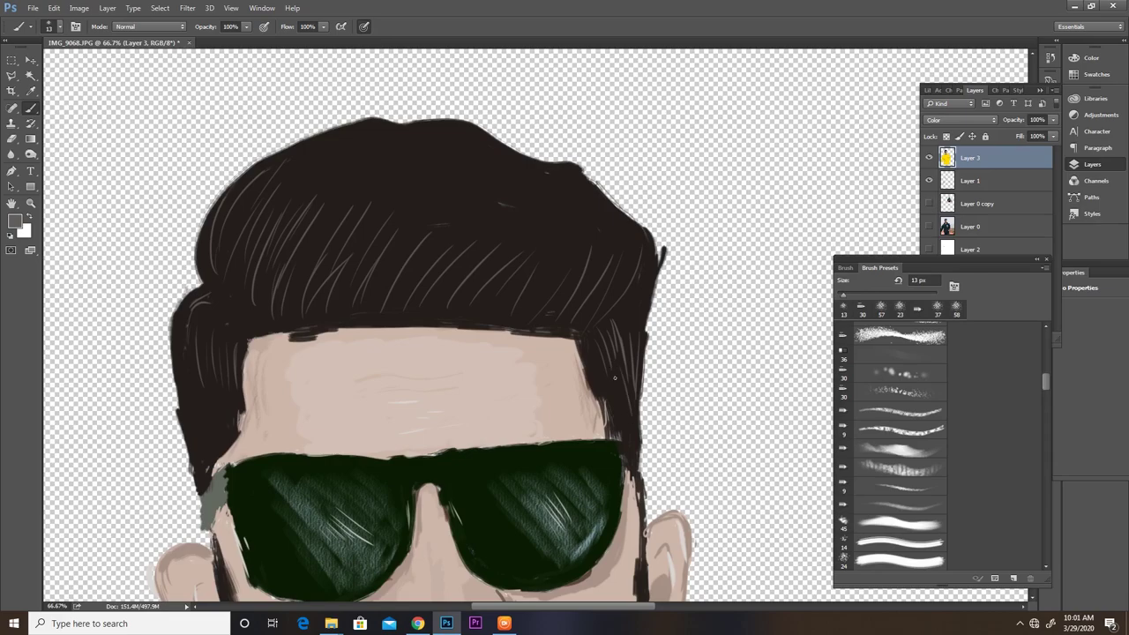
pyautogui.moveTo(619, 427); pyautogui.dragTo(612, 376)
pyautogui.moveTo(618, 309); pyautogui.dragTo(636, 256)
# Step: Add diagonal strands through the middle hair and highlight the hair's top edge
pyautogui.moveTo(344, 155); pyautogui.dragTo(309, 240)
pyautogui.moveTo(370, 168)
pyautogui.mouseDown()
pyautogui.moveTo(336, 226)
pyautogui.moveTo(418, 177)
pyautogui.mouseUp()
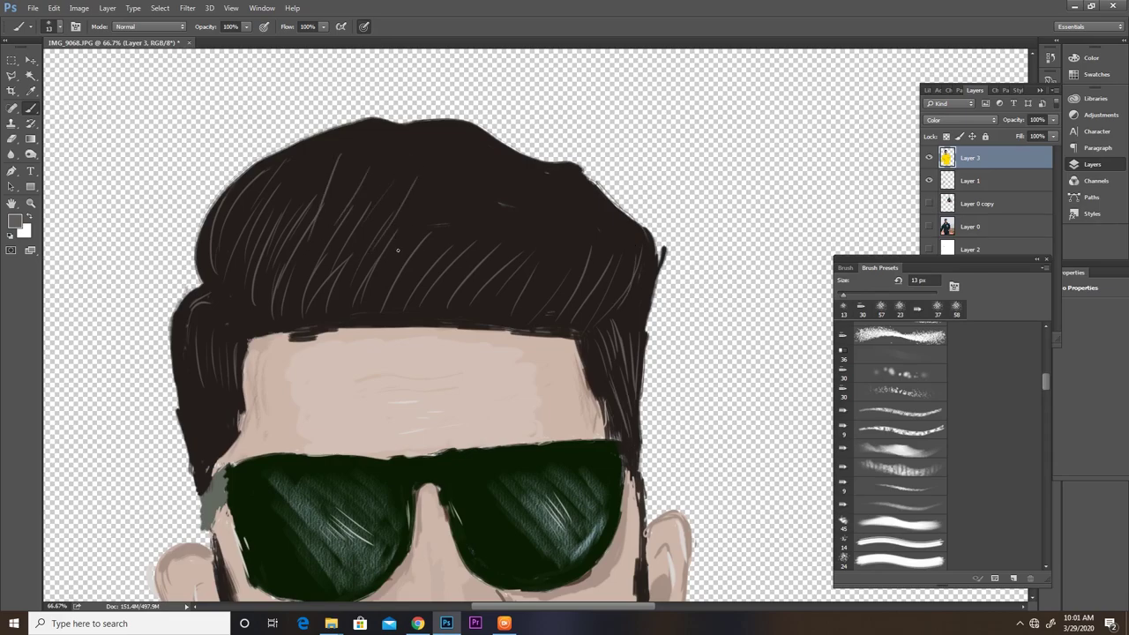
pyautogui.moveTo(397, 243)
pyautogui.mouseDown()
pyautogui.moveTo(452, 159)
pyautogui.moveTo(475, 177)
pyautogui.mouseUp()
pyautogui.moveTo(448, 281); pyautogui.dragTo(485, 209)
pyautogui.moveTo(524, 250); pyautogui.dragTo(546, 211)
pyautogui.moveTo(362, 133); pyautogui.dragTo(400, 129)
pyautogui.moveTo(300, 150)
pyautogui.mouseDown()
pyautogui.moveTo(356, 128)
pyautogui.moveTo(364, 139)
pyautogui.moveTo(487, 141)
pyautogui.moveTo(565, 165)
pyautogui.mouseUp()
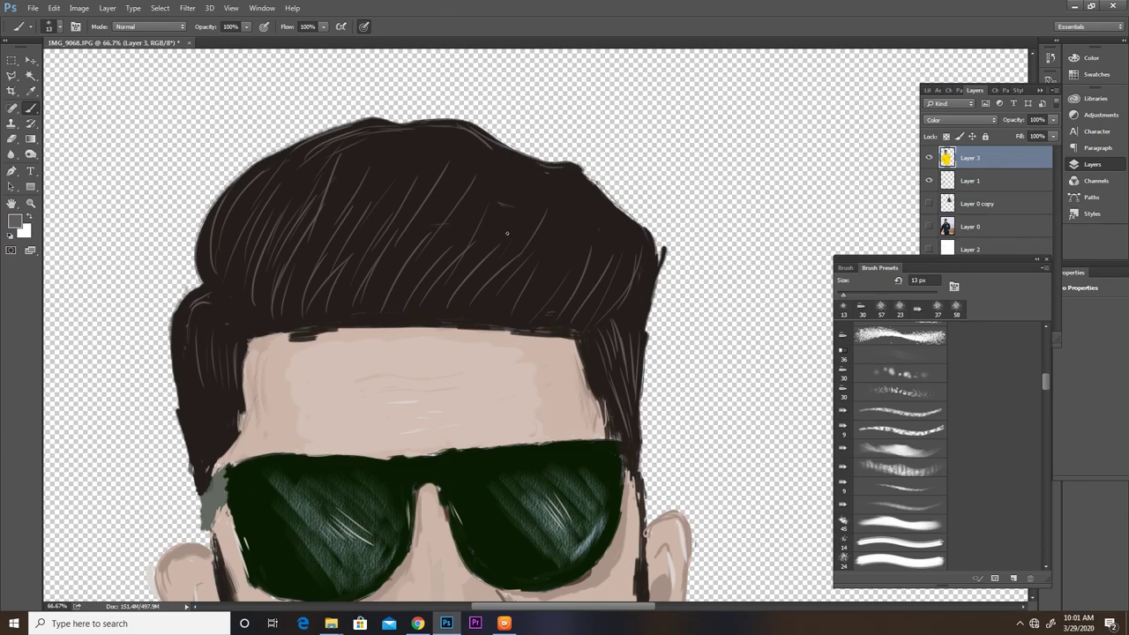
# Step: Fill gaps with faint strands across the right side and top of the hair
pyautogui.moveTo(542, 295); pyautogui.dragTo(598, 209)
pyautogui.moveTo(594, 263); pyautogui.dragTo(616, 231)
pyautogui.moveTo(609, 335)
pyautogui.mouseDown()
pyautogui.moveTo(653, 274)
pyautogui.moveTo(642, 295)
pyautogui.mouseUp()
pyautogui.moveTo(501, 221); pyautogui.dragTo(519, 169)
pyautogui.moveTo(439, 199); pyautogui.dragTo(453, 160)
pyautogui.moveTo(397, 188)
pyautogui.mouseDown()
pyautogui.moveTo(417, 153)
pyautogui.moveTo(450, 142)
pyautogui.mouseUp()
pyautogui.moveTo(455, 217); pyautogui.dragTo(504, 162)
pyautogui.moveTo(480, 233); pyautogui.dragTo(510, 171)
pyautogui.moveTo(537, 248); pyautogui.dragTo(566, 186)
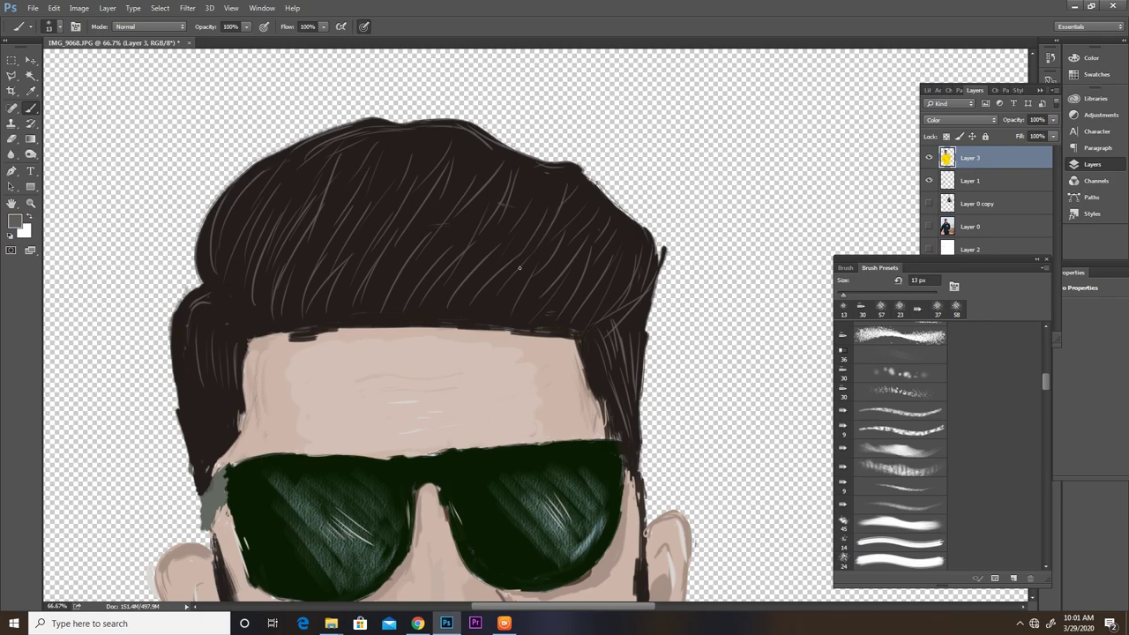
pyautogui.moveTo(507, 254); pyautogui.dragTo(543, 214)
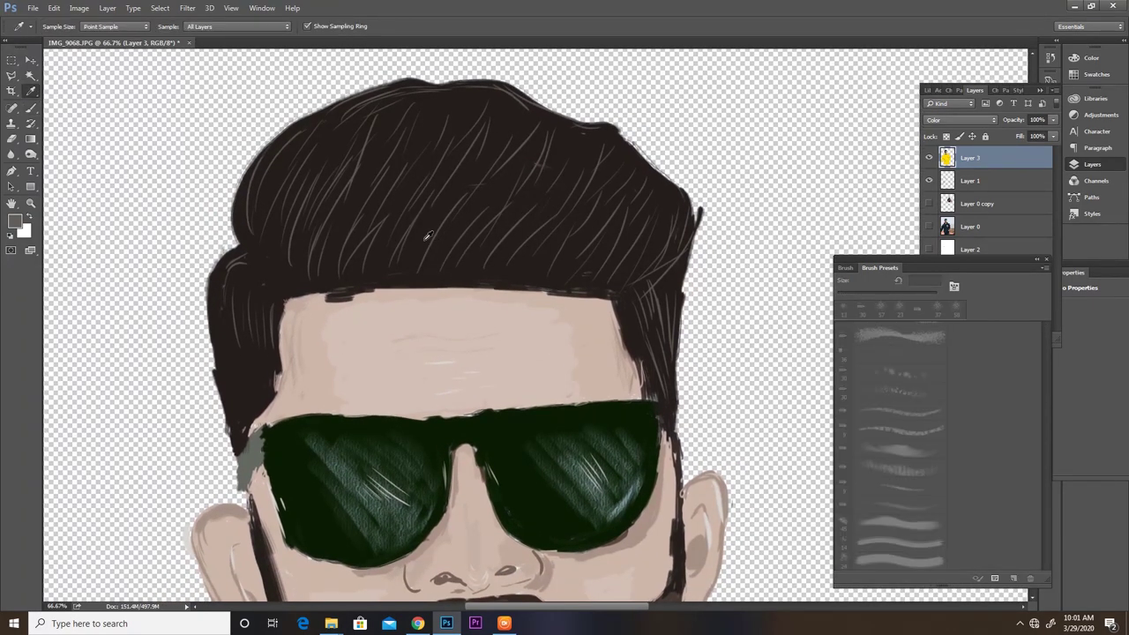
# Step: Sample the dark hair colour and tidy the hair's left, right and top edges with dark wisps
pyautogui.keyDown('alt'); pyautogui.click(426, 238); pyautogui.keyUp('alt')
pyautogui.moveTo(238, 163)
pyautogui.mouseDown()
pyautogui.moveTo(231, 206)
pyautogui.moveTo(250, 163)
pyautogui.mouseUp()
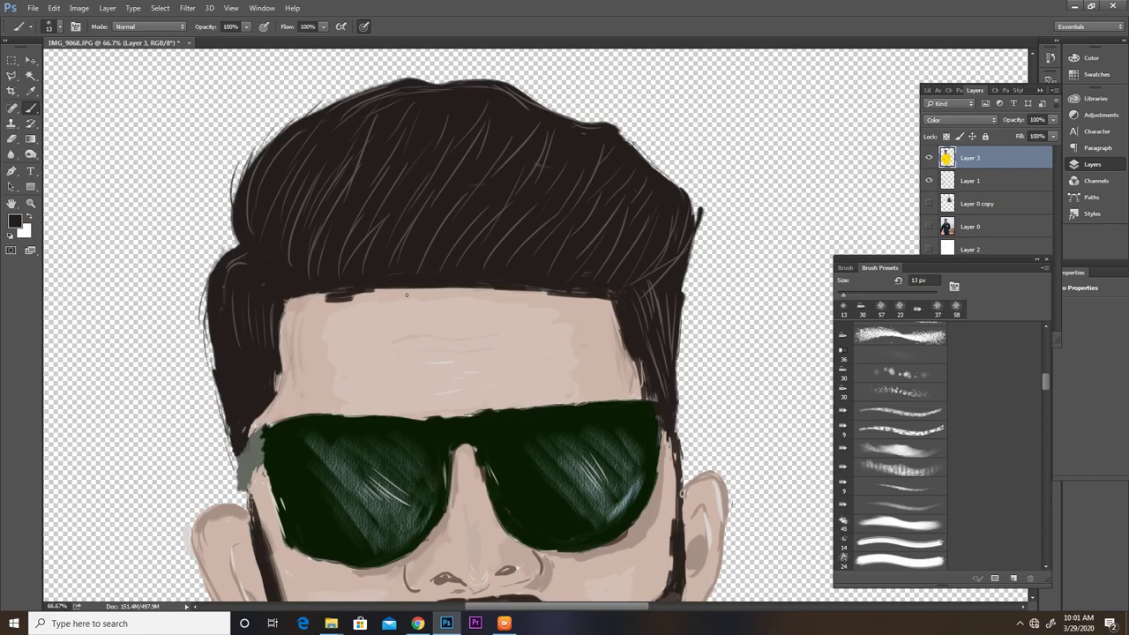
pyautogui.moveTo(687, 358); pyautogui.dragTo(677, 283)
pyautogui.moveTo(687, 200); pyautogui.dragTo(695, 241)
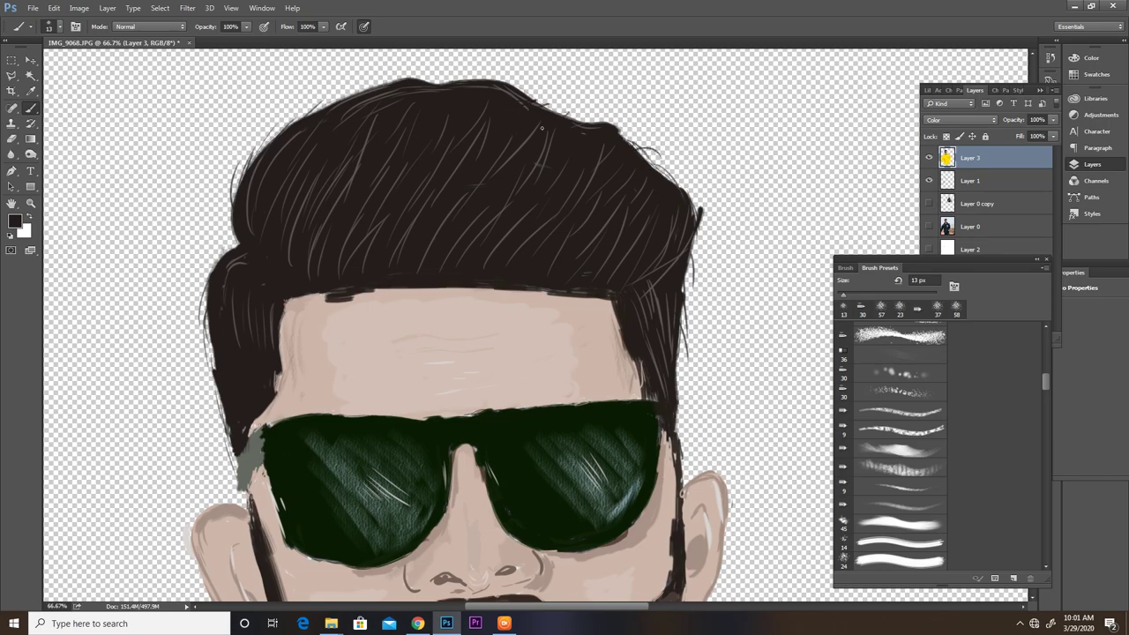
pyautogui.moveTo(549, 112); pyautogui.dragTo(571, 101)
# Step: Switch to a near-white colour and paint bright highlight strands across the top hair
pyautogui.click(15, 221)
pyautogui.moveTo(132, 132); pyautogui.dragTo(137, 63)
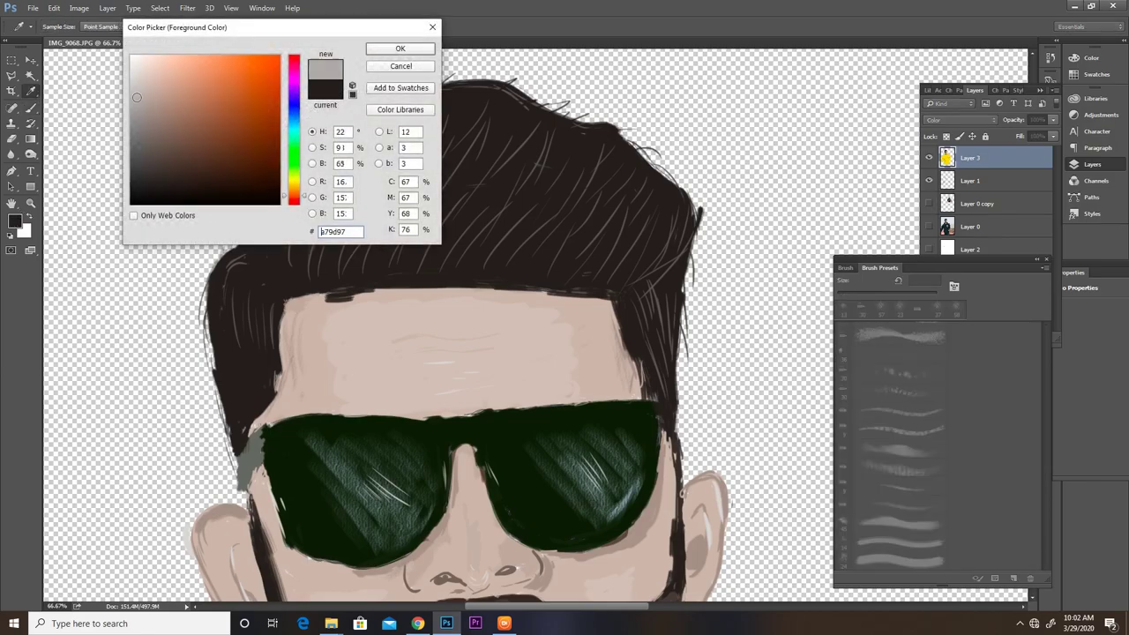
pyautogui.click(389, 50)
pyautogui.moveTo(360, 241); pyautogui.dragTo(401, 176)
pyautogui.moveTo(418, 233); pyautogui.dragTo(441, 200)
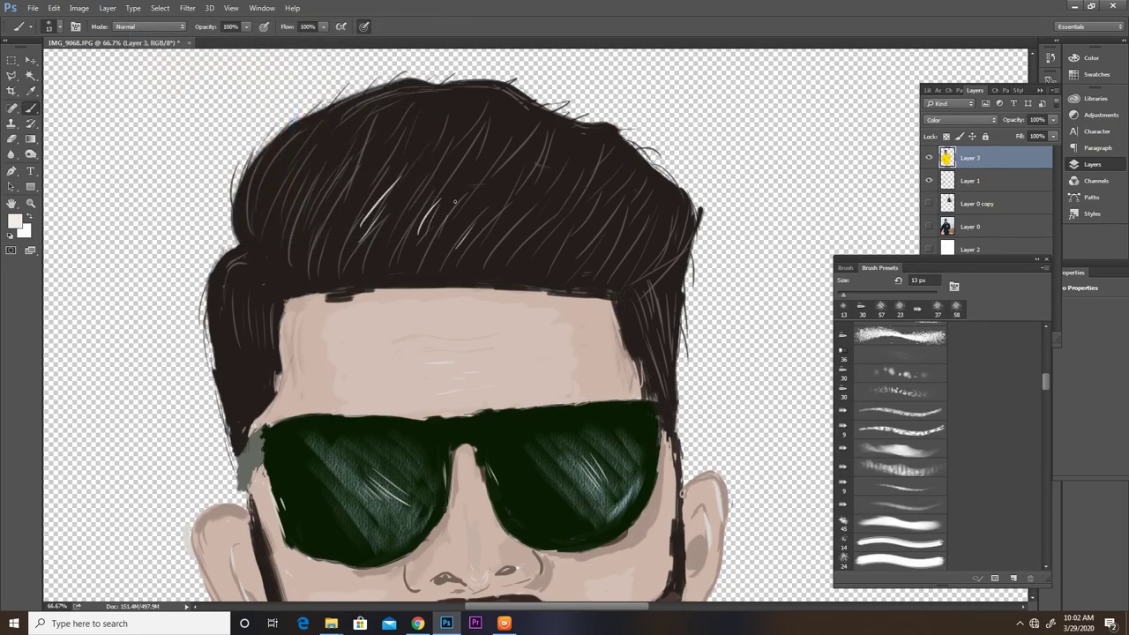
pyautogui.moveTo(430, 266); pyautogui.dragTo(450, 226)
pyautogui.moveTo(324, 258)
pyautogui.mouseDown()
pyautogui.moveTo(357, 201)
pyautogui.moveTo(357, 170)
pyautogui.mouseUp()
pyautogui.moveTo(322, 237); pyautogui.dragTo(371, 164)
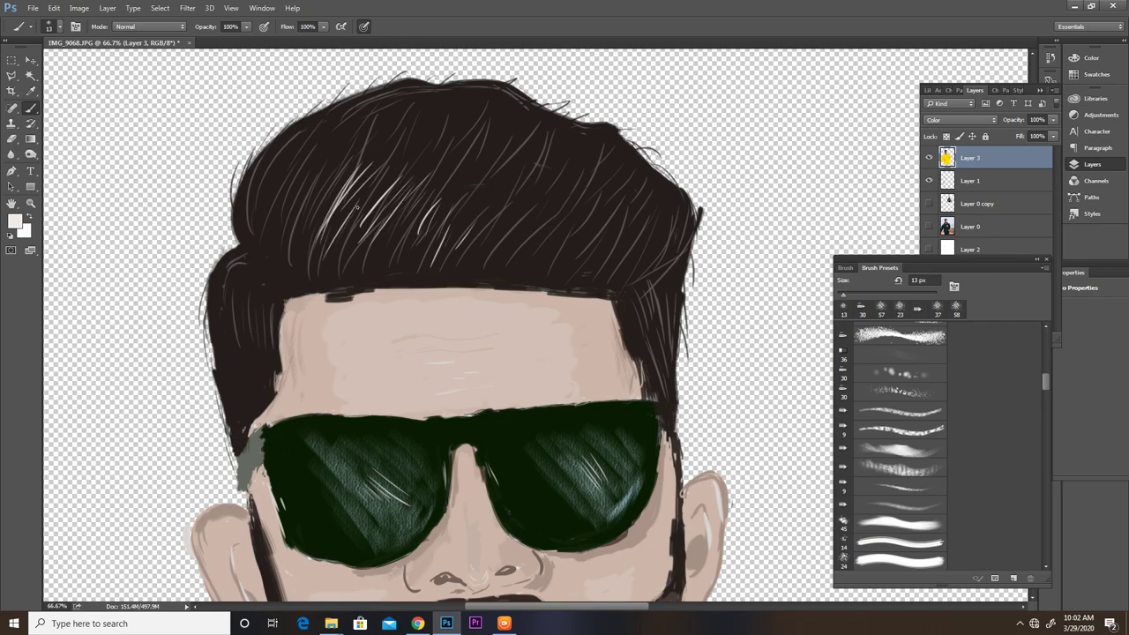
pyautogui.moveTo(353, 217); pyautogui.dragTo(401, 159)
pyautogui.moveTo(379, 215)
pyautogui.mouseDown()
pyautogui.moveTo(420, 166)
pyautogui.moveTo(443, 167)
pyautogui.mouseUp()
pyautogui.moveTo(437, 221); pyautogui.dragTo(462, 193)
pyautogui.moveTo(474, 222); pyautogui.dragTo(501, 194)
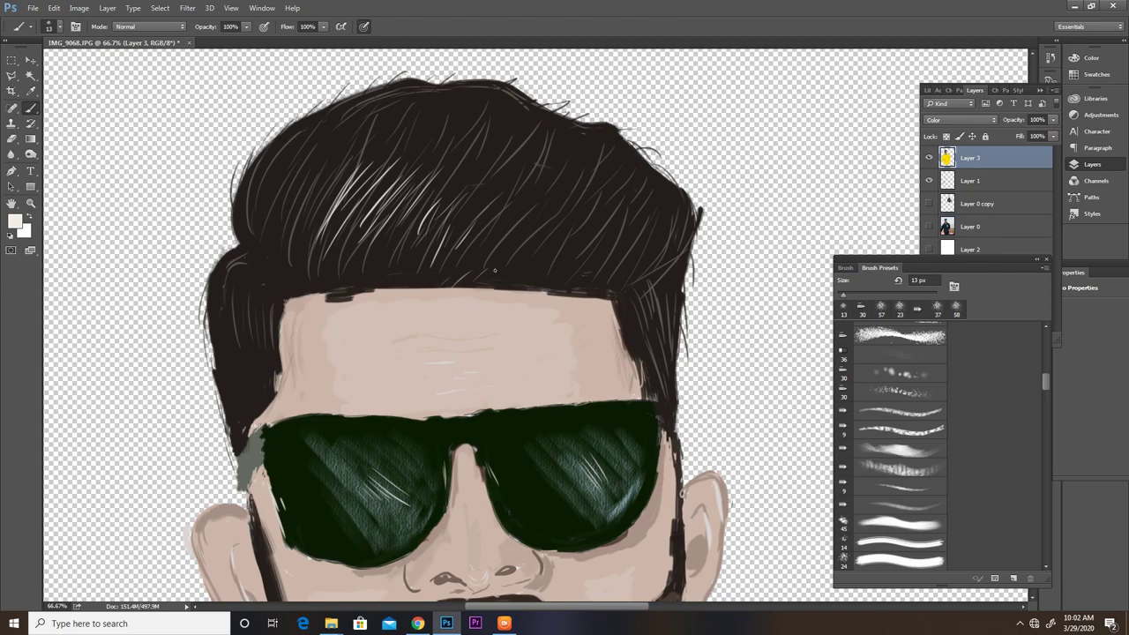
# Step: Switch to a darker colour and darken the face edge beside the glasses
pyautogui.click(14, 222)
pyautogui.moveTo(164, 134); pyautogui.dragTo(154, 173)
pyautogui.click(399, 48)
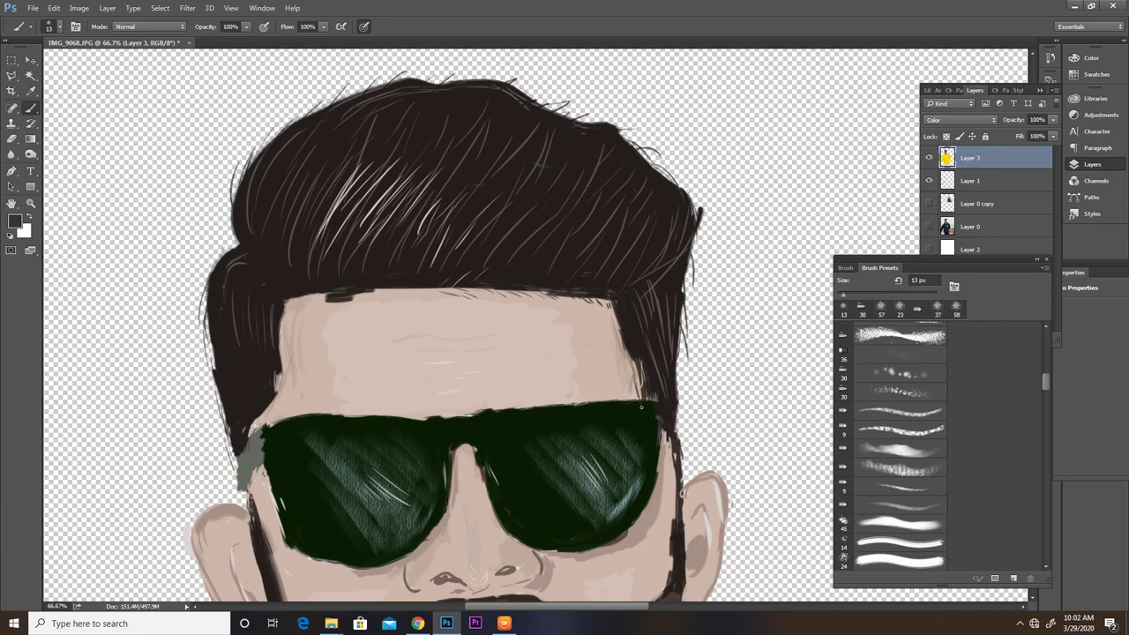
pyautogui.moveTo(672, 439); pyautogui.dragTo(666, 489)
pyautogui.moveTo(604, 531)
pyautogui.mouseDown()
pyautogui.moveTo(565, 354)
pyautogui.moveTo(364, 332)
pyautogui.moveTo(360, 346)
pyautogui.mouseUp()
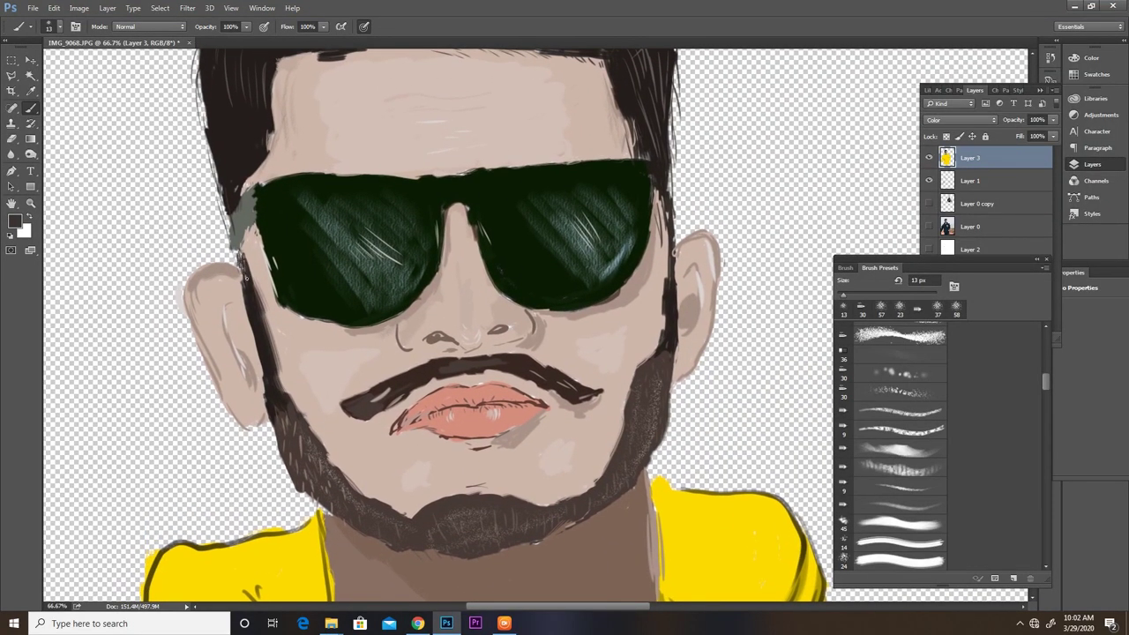
# Step: Save the painting as sazar.psd in Digital world > try with maximised compatibility
pyautogui.hotkey('ctrl', 'shift', 's')
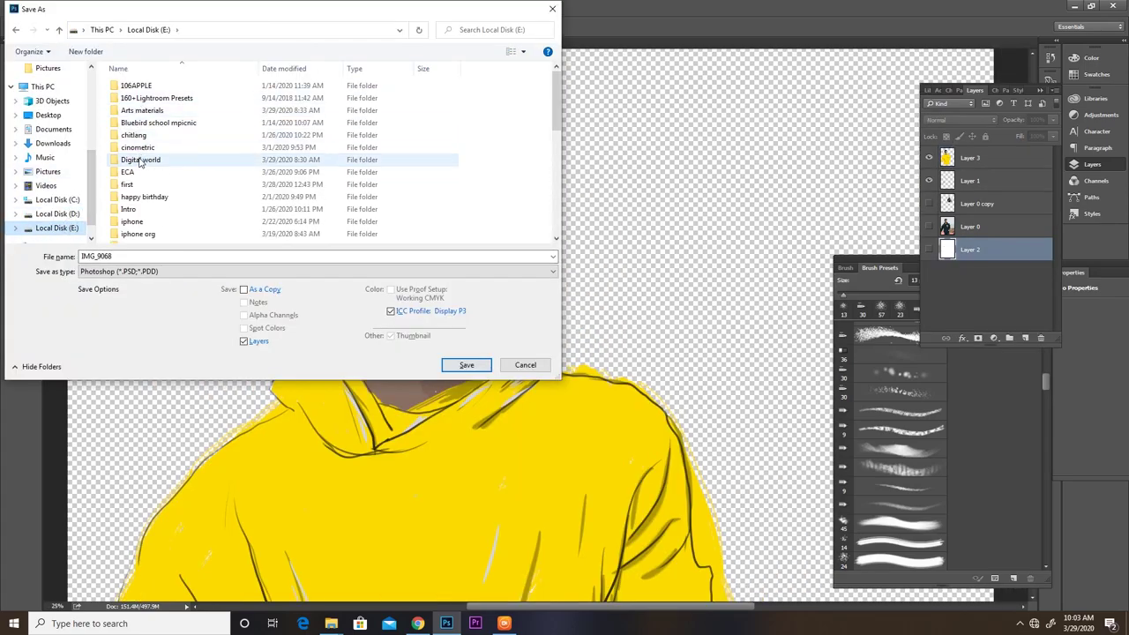
pyautogui.doubleClick(140, 160)
pyautogui.doubleClick(150, 111)
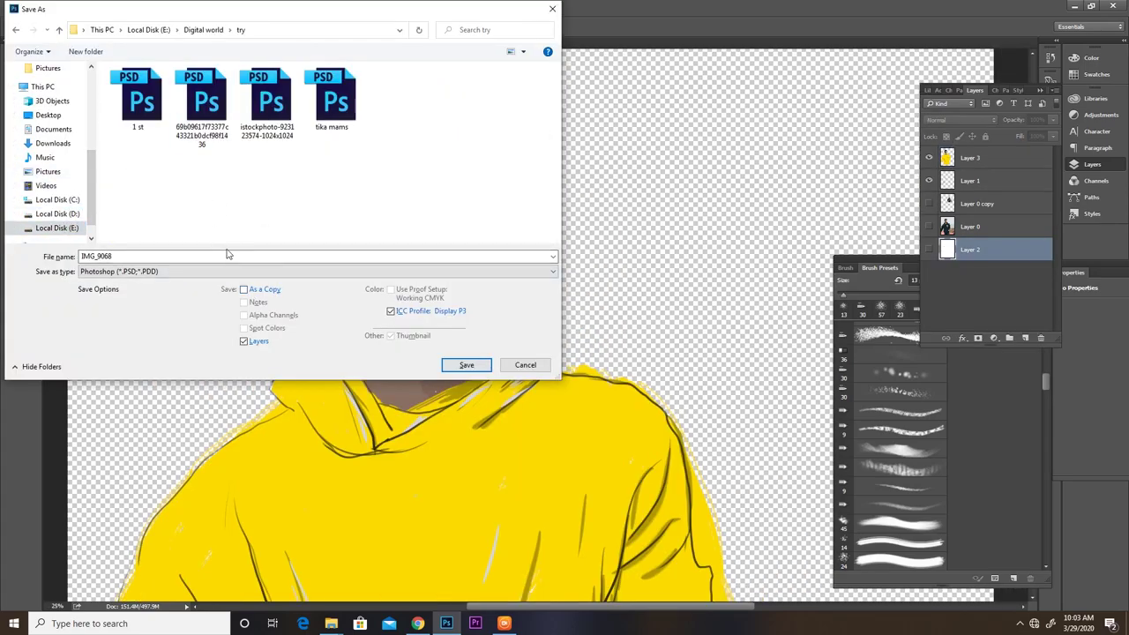
pyautogui.click(226, 268)
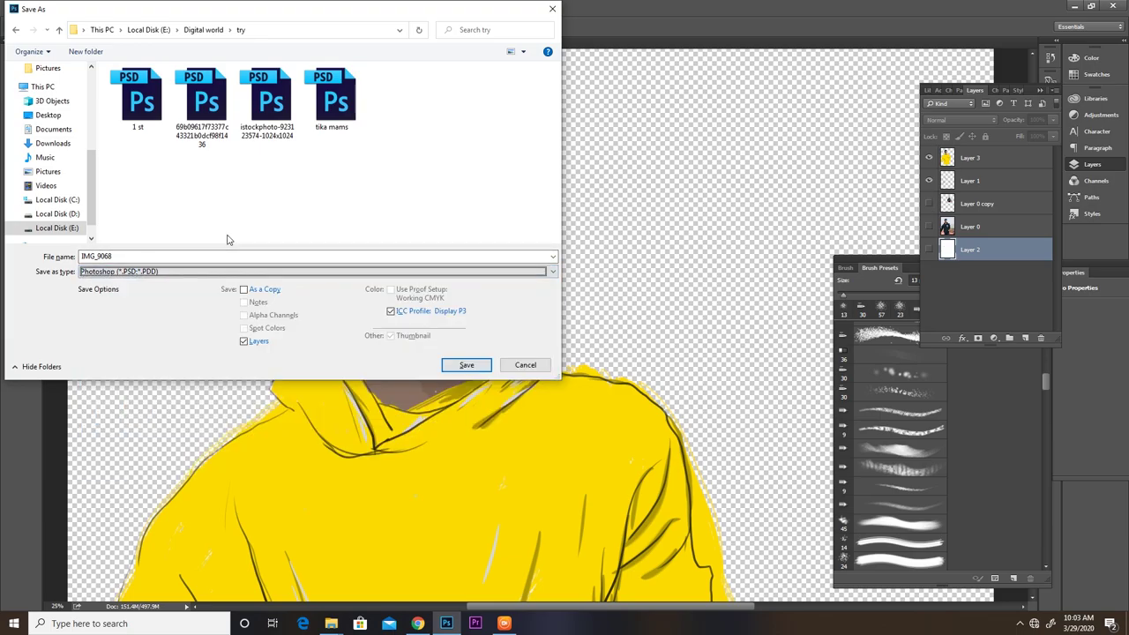
pyautogui.doubleClick(87, 256)
pyautogui.write('test')
pyautogui.press('Return')
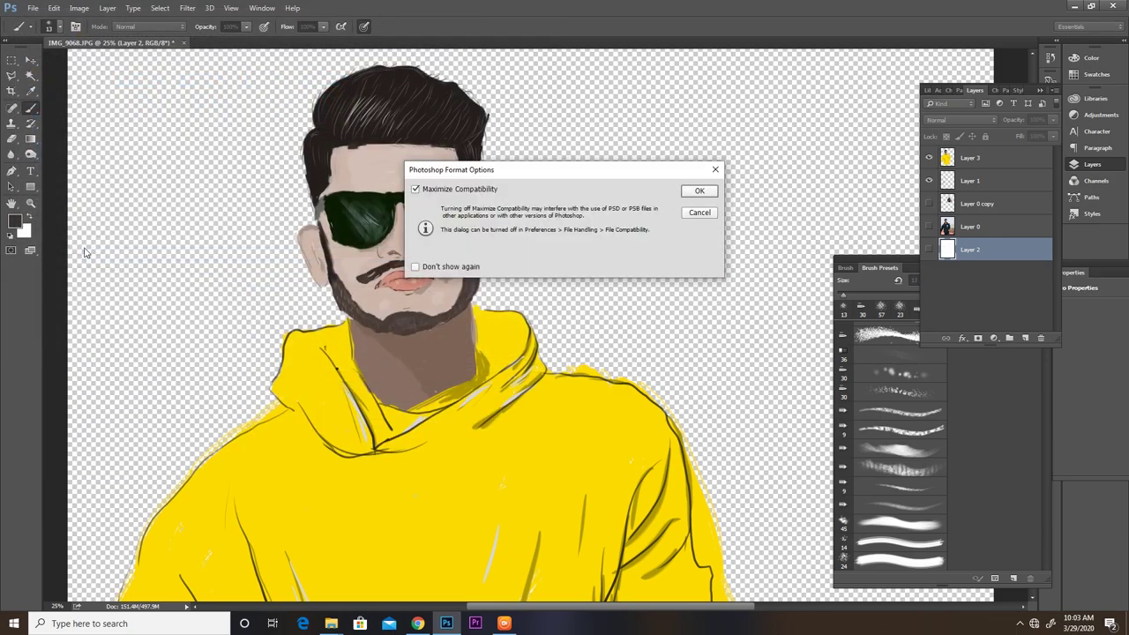
pyautogui.click(699, 191)
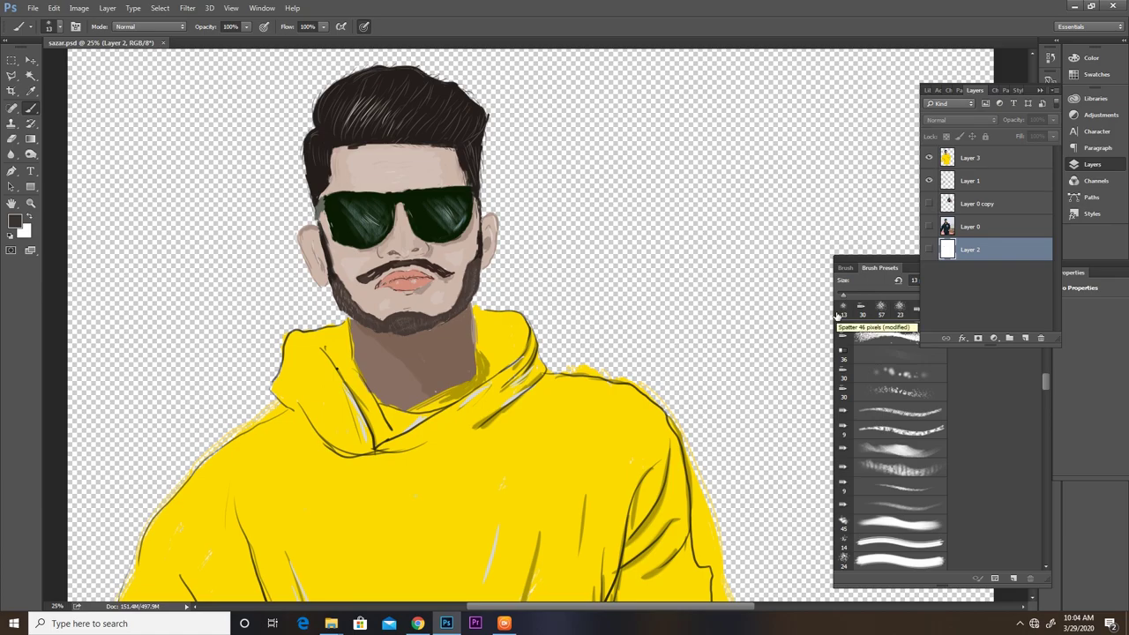
# Step: Set a light grey-beige foreground colour and make Layer 3 the active layer
pyautogui.moveTo(430, 248); pyautogui.dragTo(452, 275)
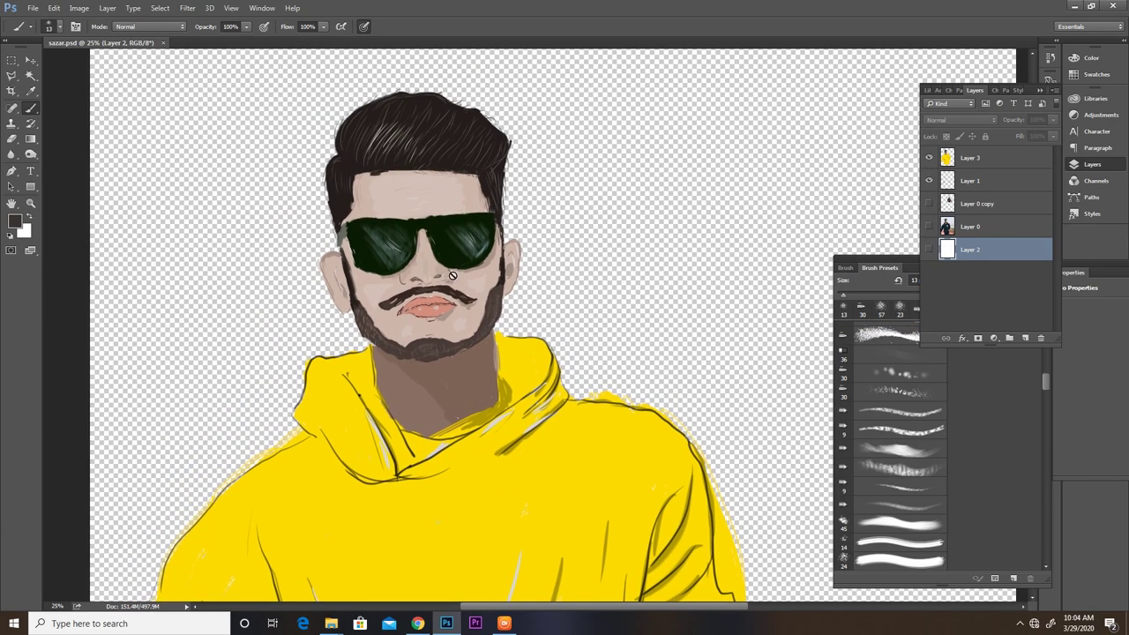
pyautogui.click(14, 220)
pyautogui.click(199, 78)
pyautogui.click(381, 49)
pyautogui.click(323, 230)
pyautogui.click(569, 236)
pyautogui.hotkey('alt', '.')
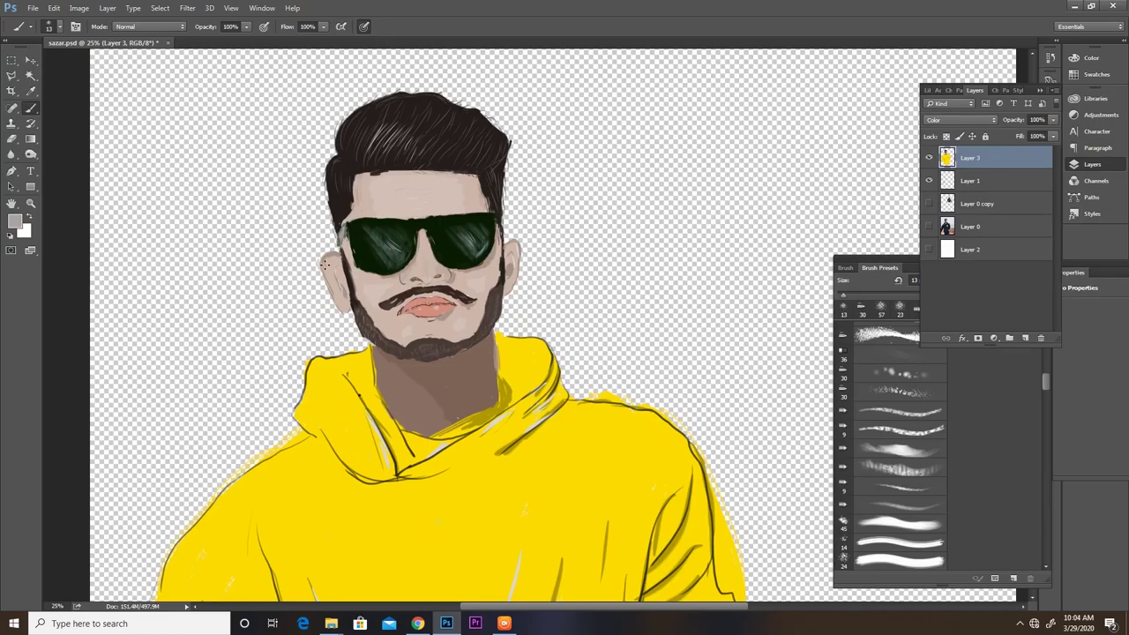
# Step: Set Layer 3's blend mode back to Normal
pyautogui.hotkey('ctrl', '-')
pyautogui.hotkey('alt', ',')
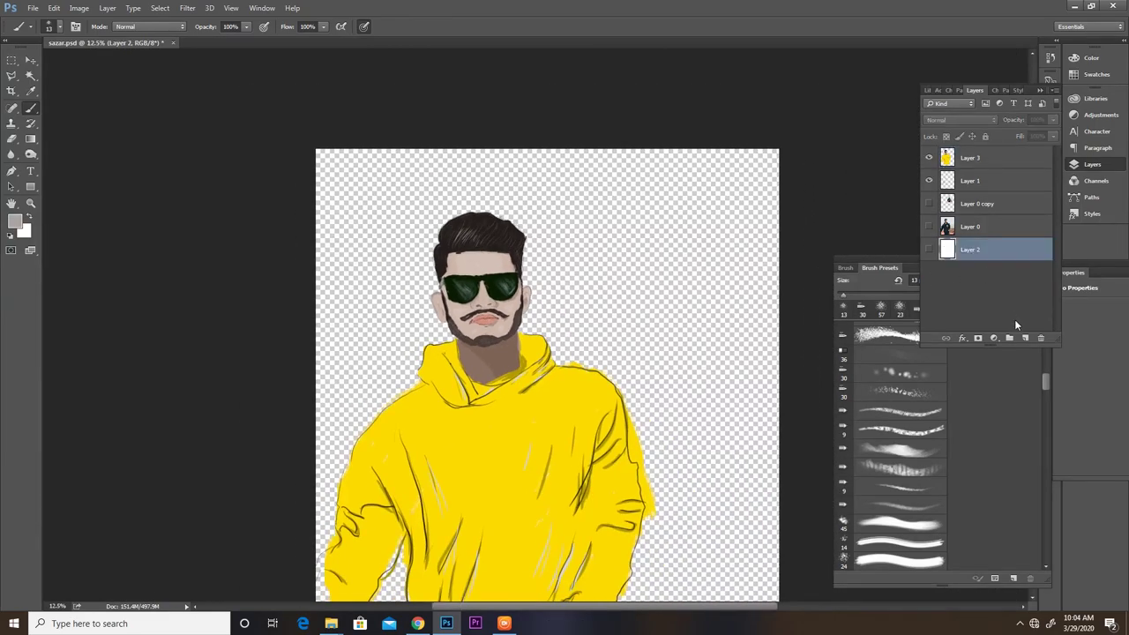
pyautogui.click(928, 250)
pyautogui.hotkey('alt', '.')
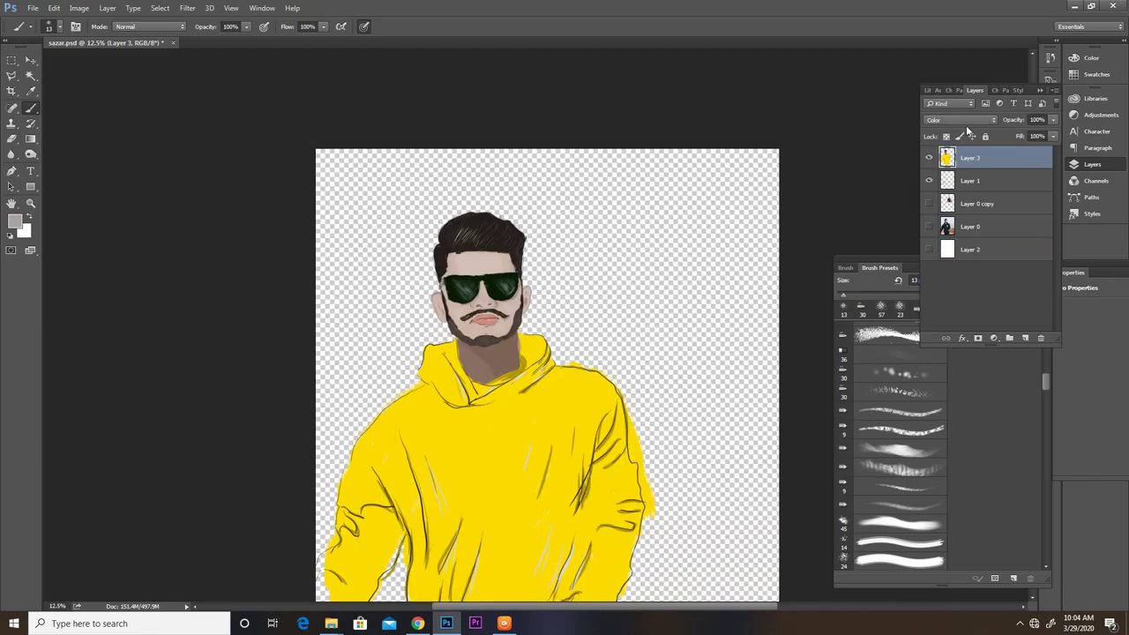
pyautogui.click(968, 121)
pyautogui.click(948, 132)
# Step: Add a new Layer 4 above Layer 2 and fill it with a blue-to-white gradient
pyautogui.hotkey('ctrl', '-')
pyautogui.press('e')
pyautogui.click(933, 255)
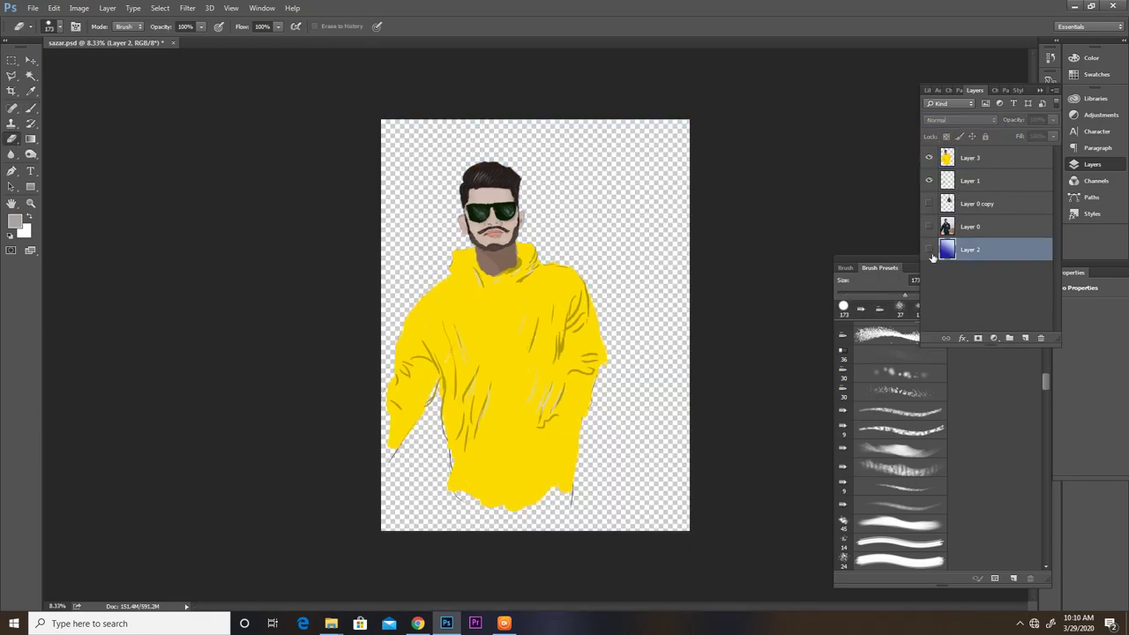
pyautogui.click(1026, 338)
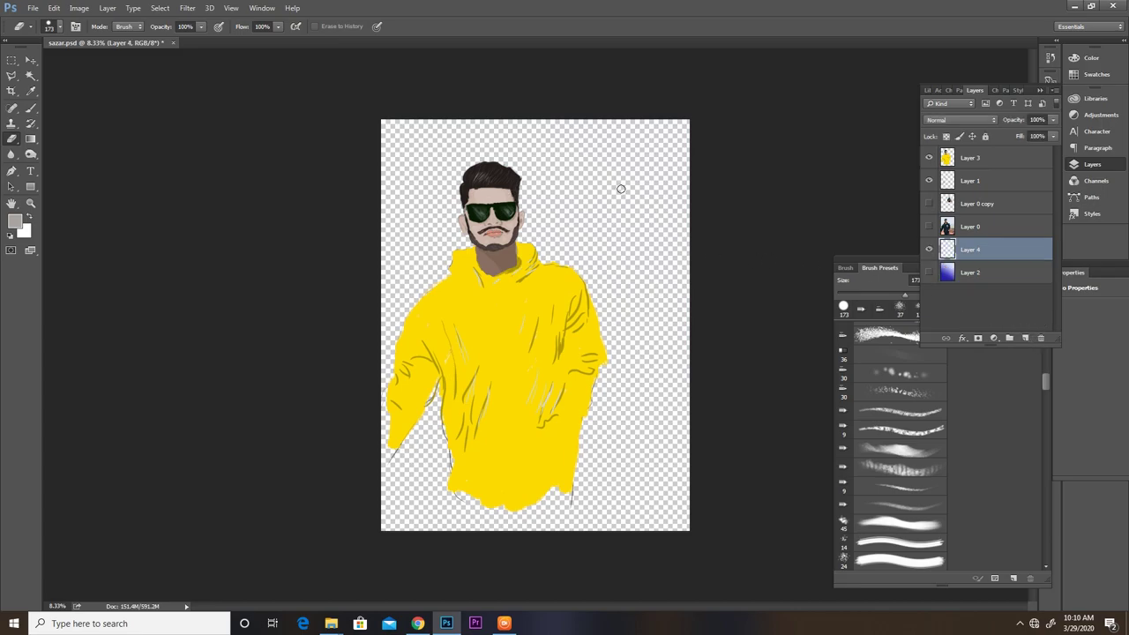
pyautogui.press('g')
pyautogui.moveTo(630, 162); pyautogui.dragTo(495, 388)
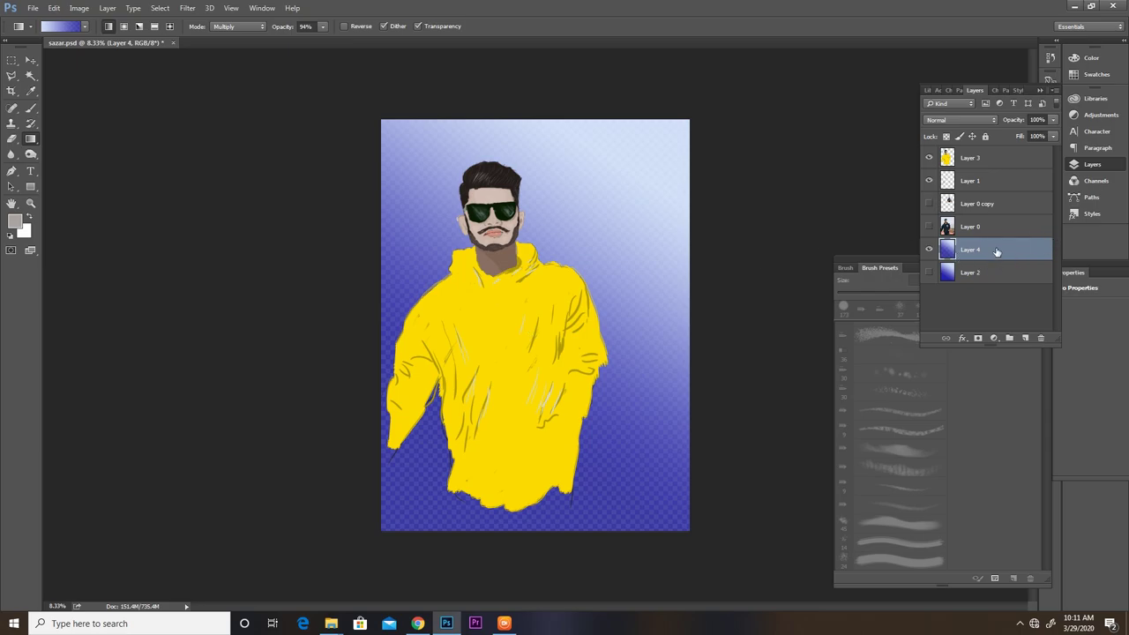
pyautogui.hotkey('ctrl', 'z')
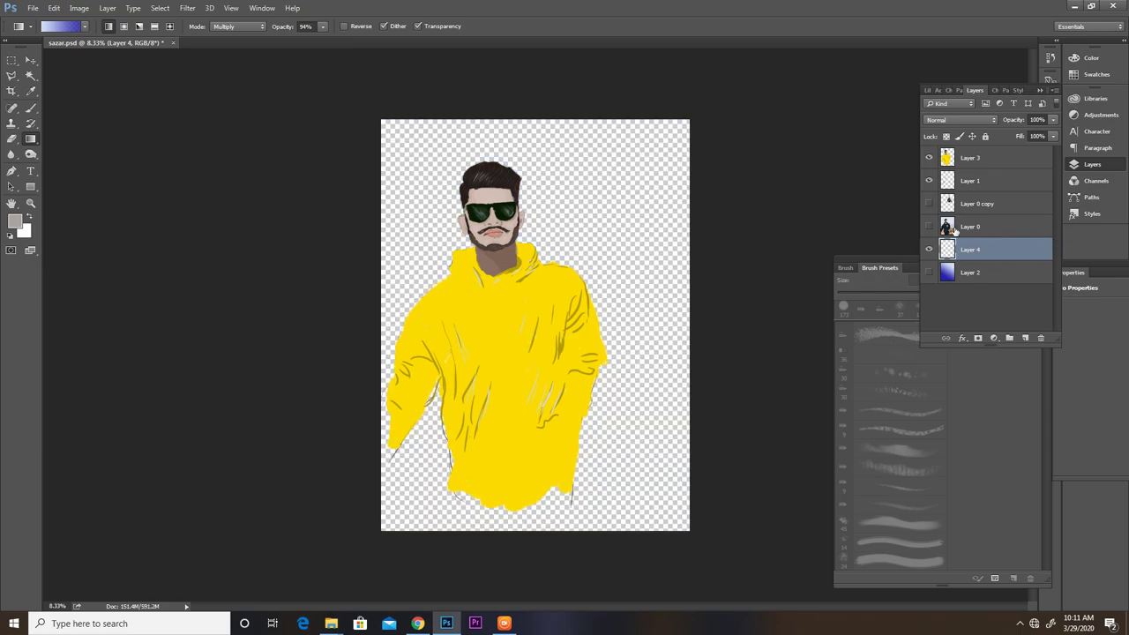
pyautogui.hotkey('alt', 'BackSpace')
pyautogui.hotkey('ctrl', 'BackSpace')
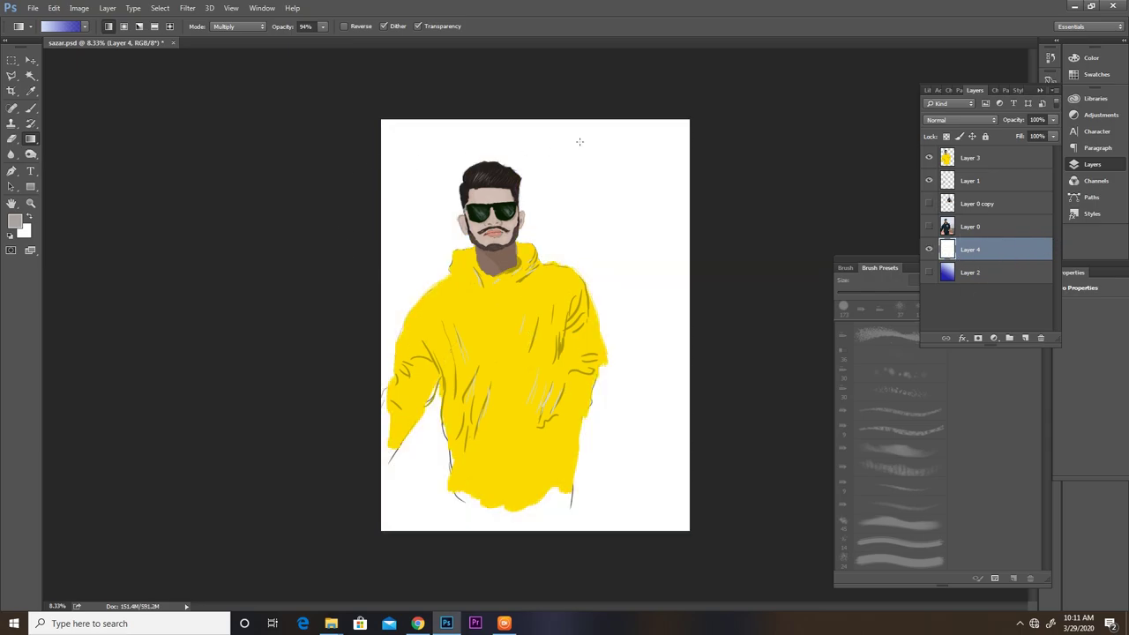
pyautogui.moveTo(619, 157); pyautogui.dragTo(500, 354)
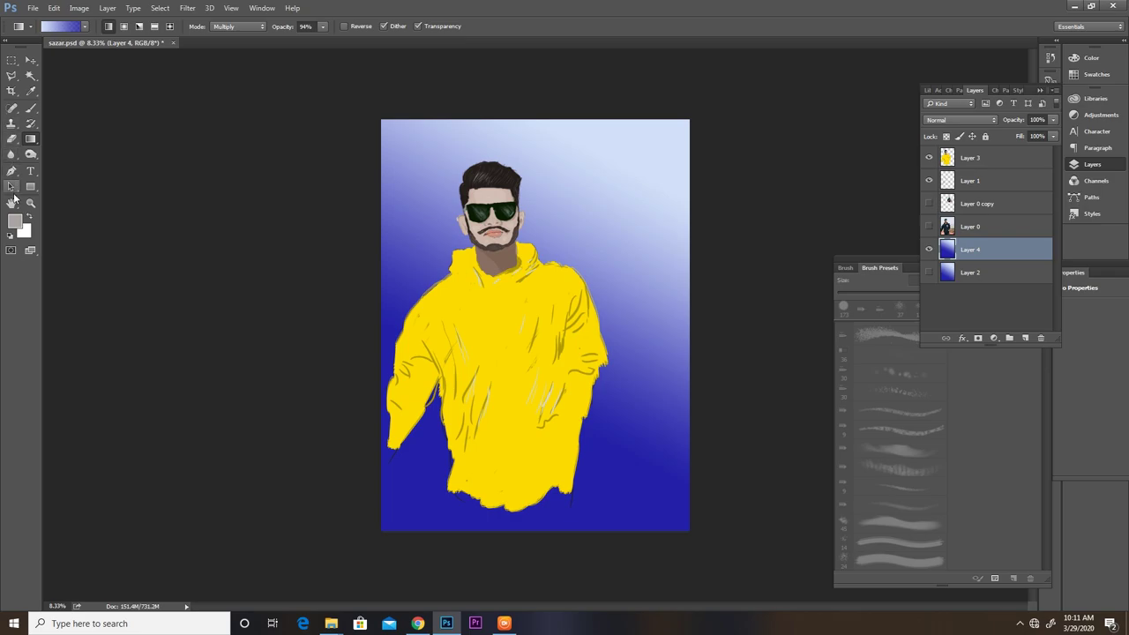
# Step: Start a 3x5 crop around the figure, then choose Don't Crop to keep the full canvas
pyautogui.click(13, 92)
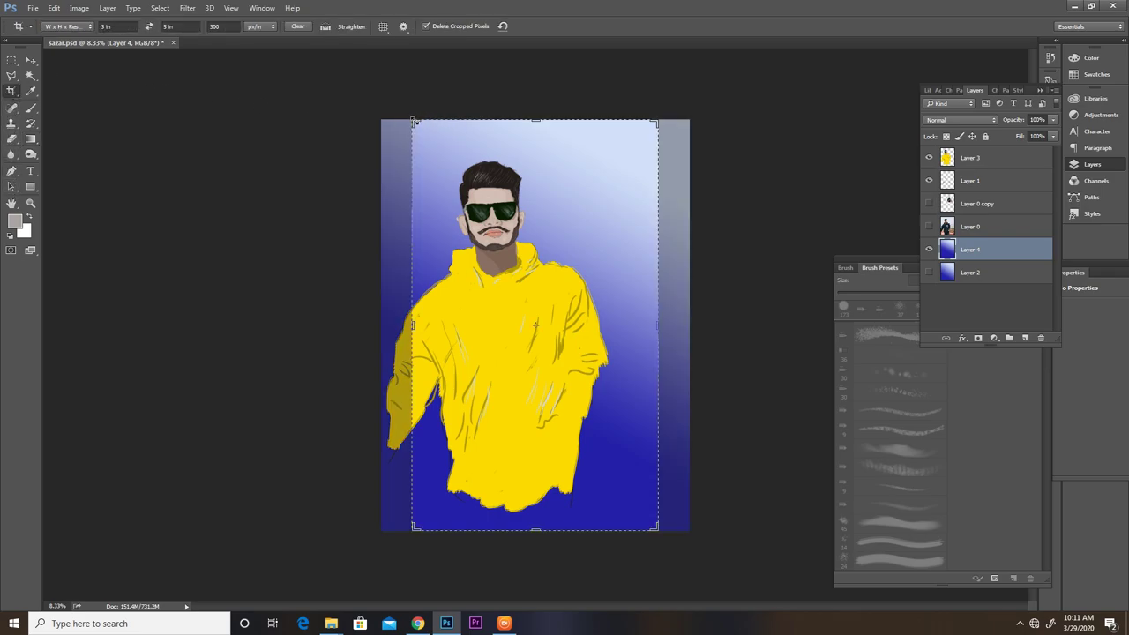
pyautogui.moveTo(415, 123); pyautogui.dragTo(441, 140)
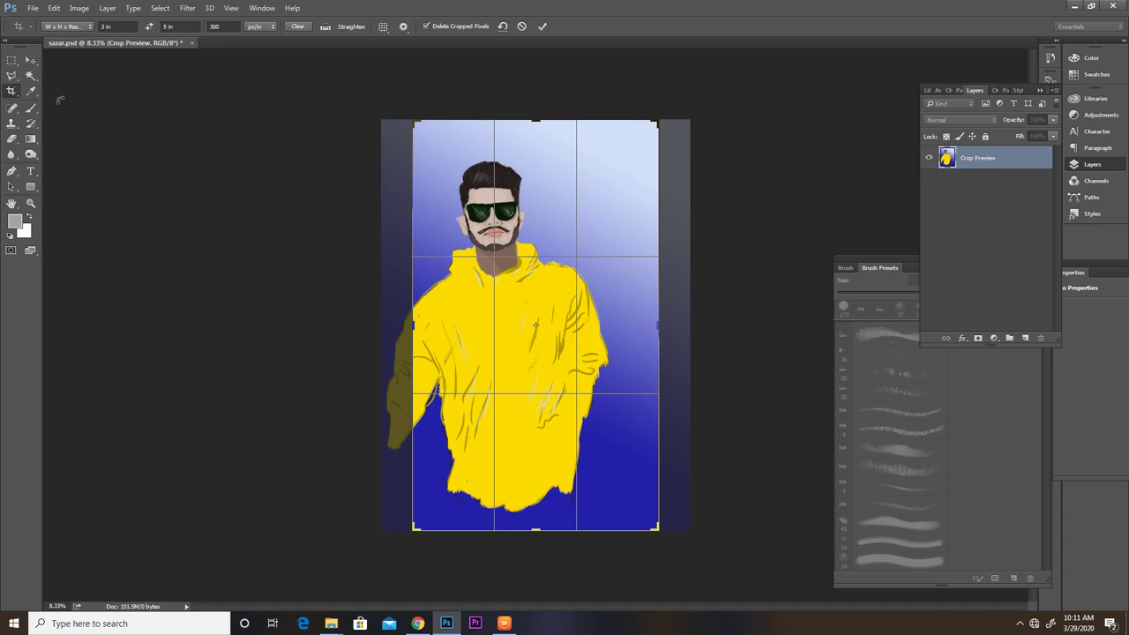
pyautogui.click(21, 93)
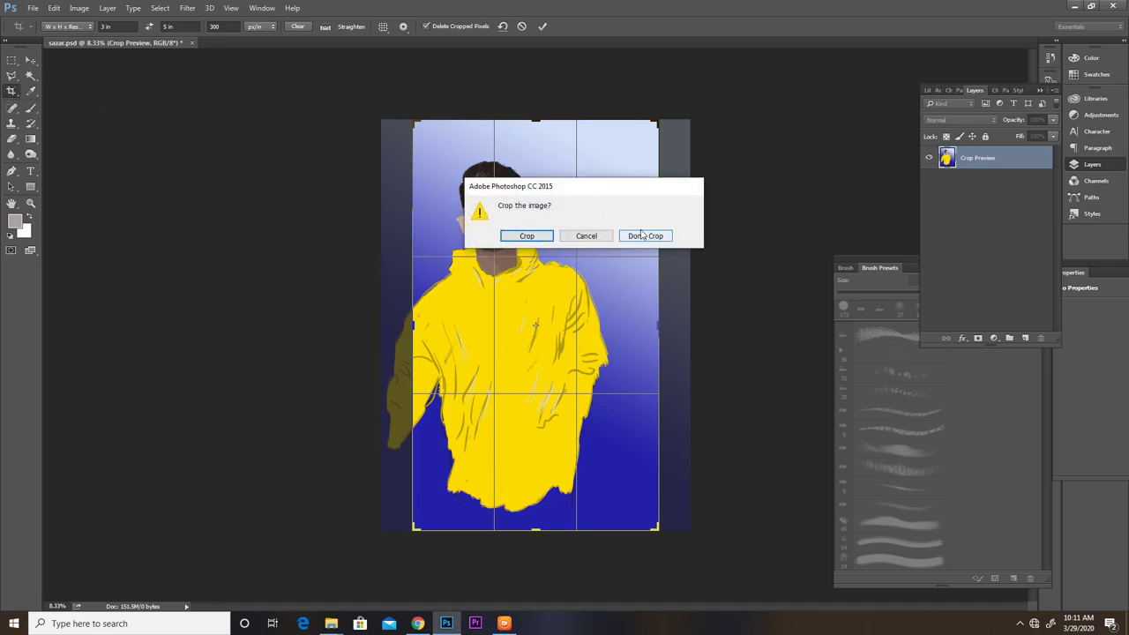
pyautogui.click(645, 235)
# Step: Undo the gradient and create a new white-filled Layer 4 above Layer 2
pyautogui.press('ctrl')
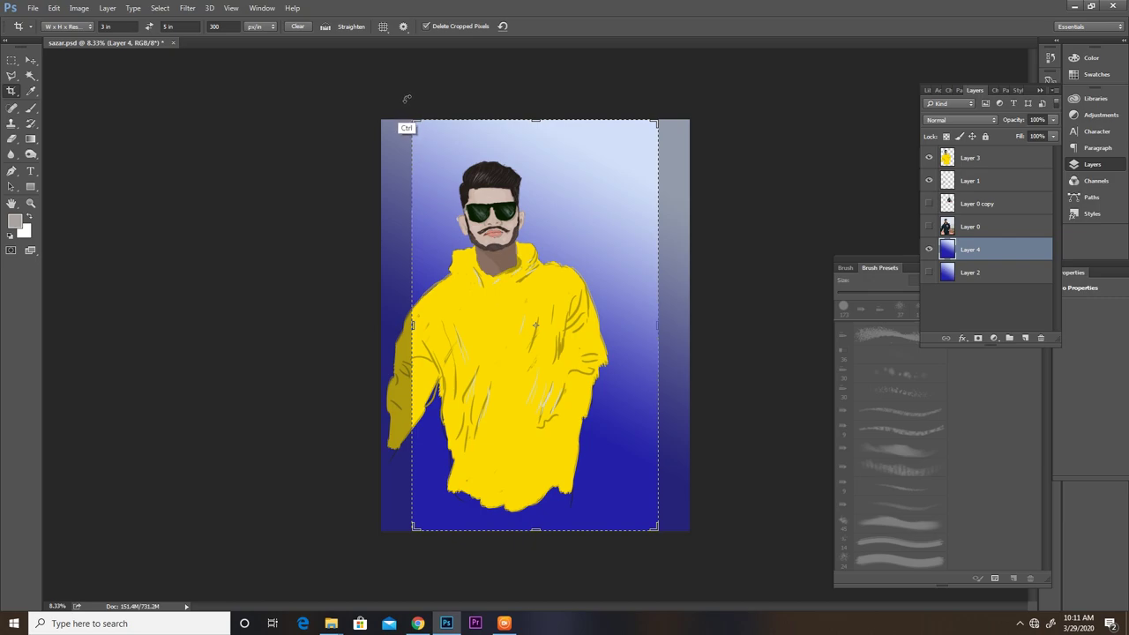
pyautogui.hotkey('ctrl', 'alt', 'z')
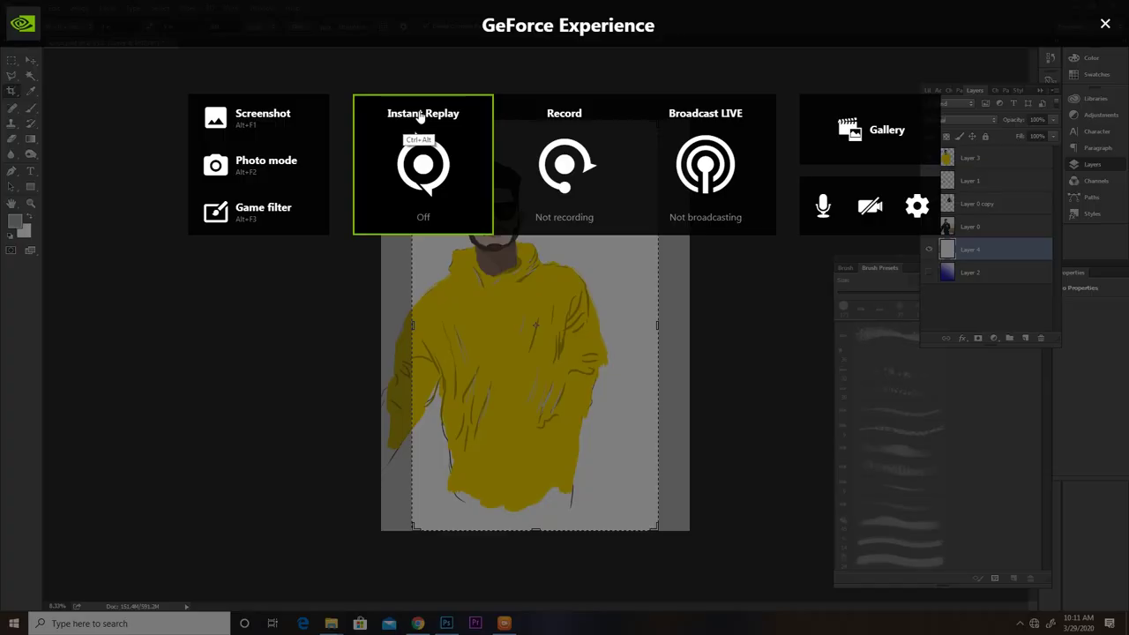
pyautogui.hotkey('ctrl', 'alt', 'z')
pyautogui.hotkey('ctrl', 'alt', 'z')
pyautogui.hotkey('ctrl', 'alt', 'z')
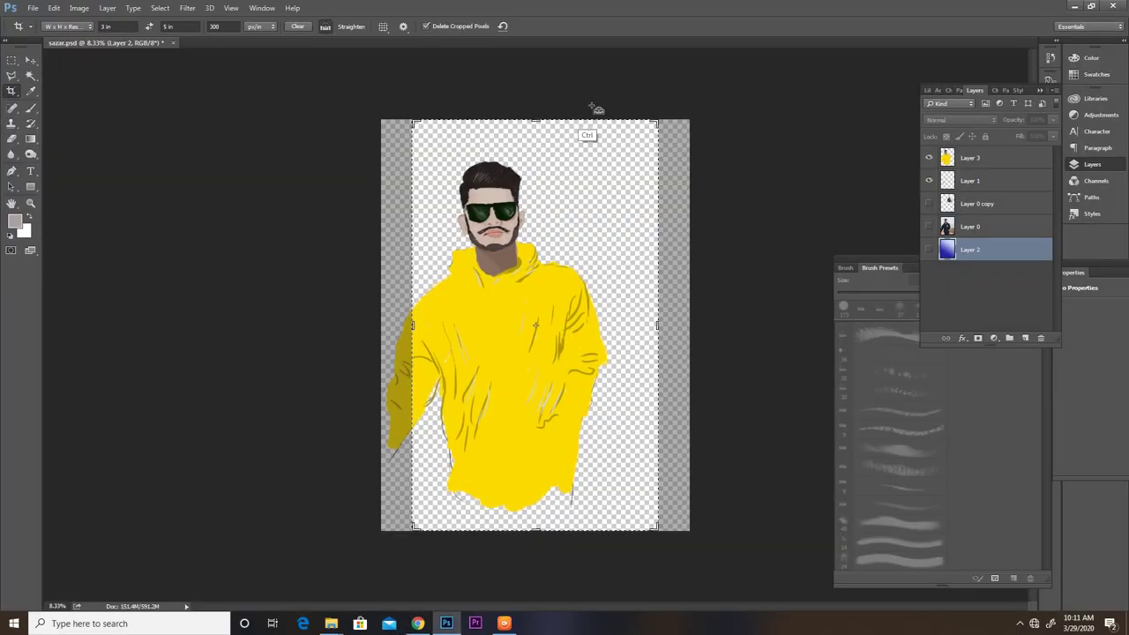
pyautogui.press('v')
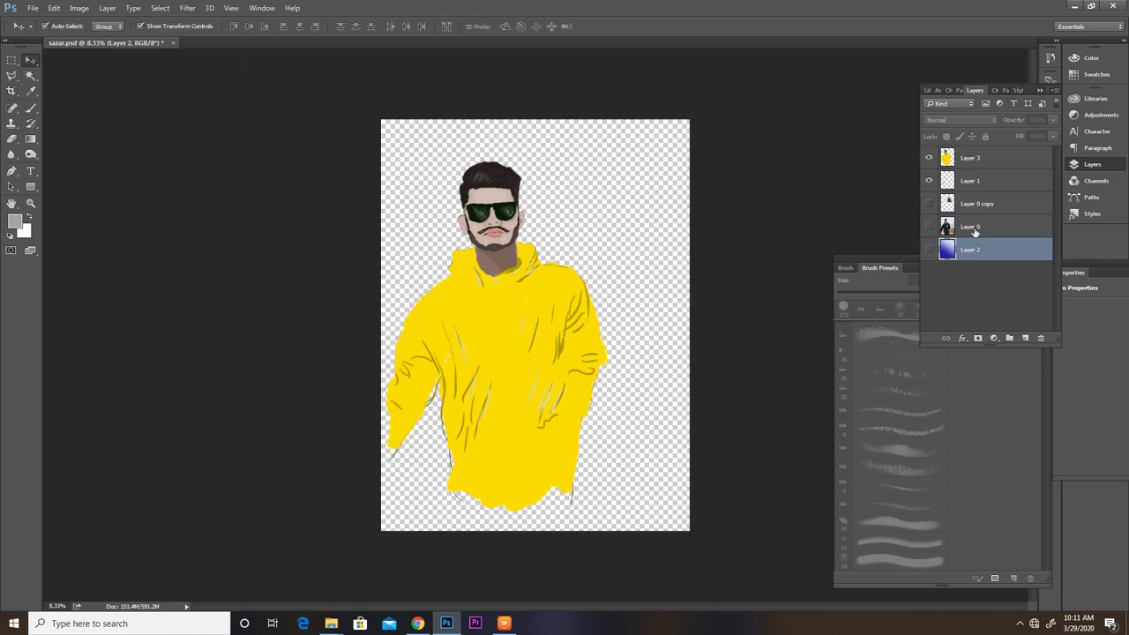
pyautogui.click(1025, 337)
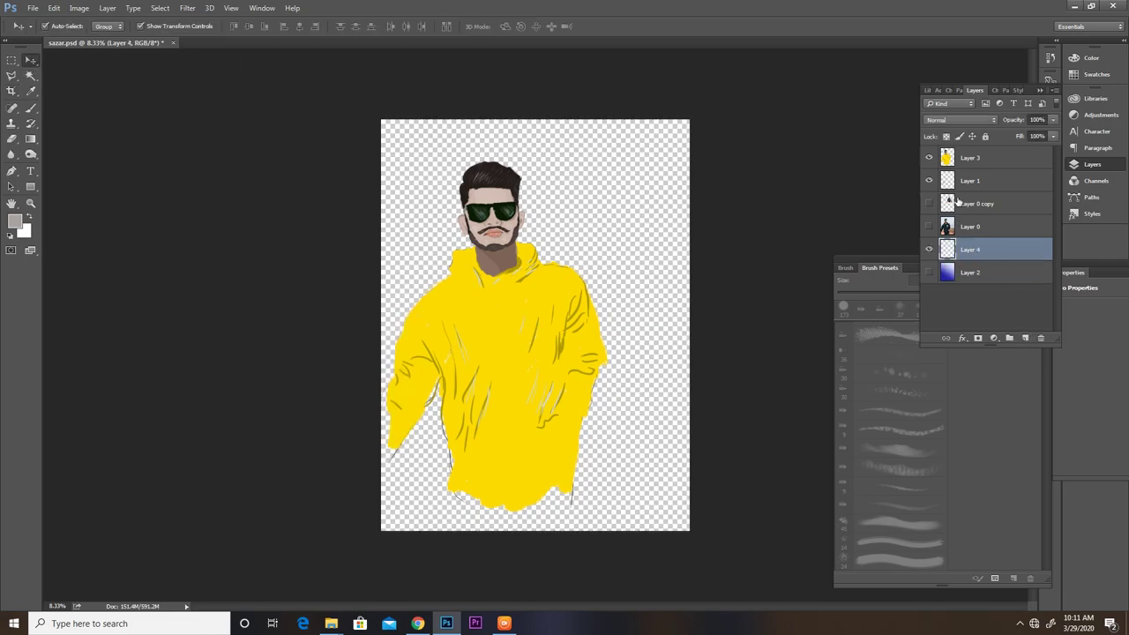
pyautogui.hotkey('ctrl', 'BackSpace')
# Step: Fill Layer 4 with a diagonal blue gradient, then scale Layers 3 and 1 to 138.6% and move them down
pyautogui.press('g')
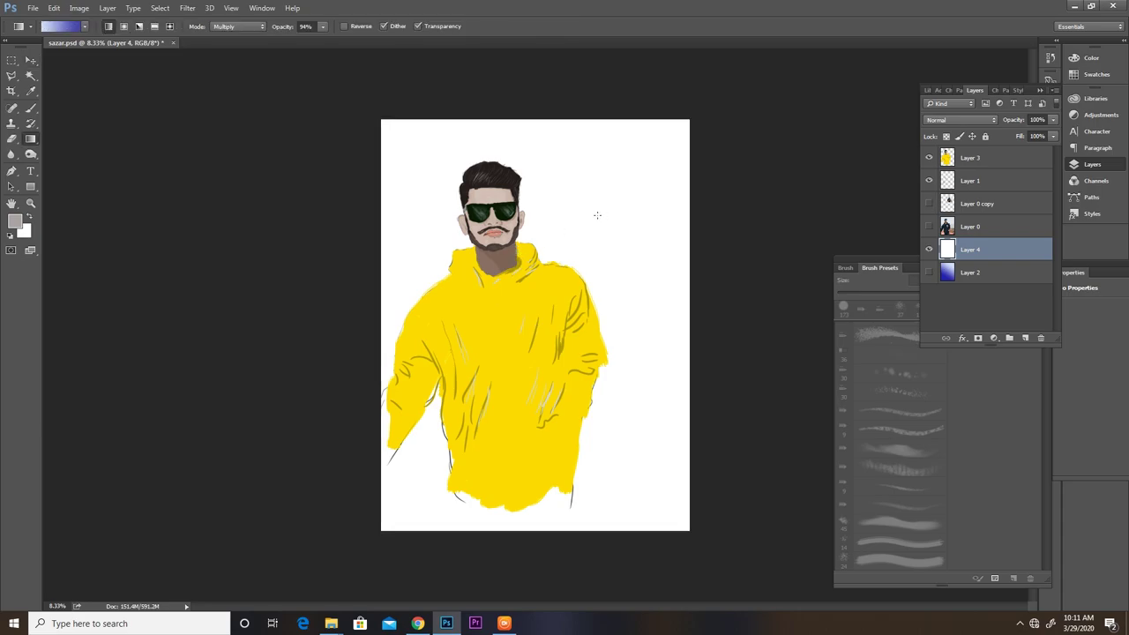
pyautogui.moveTo(637, 176); pyautogui.dragTo(526, 316)
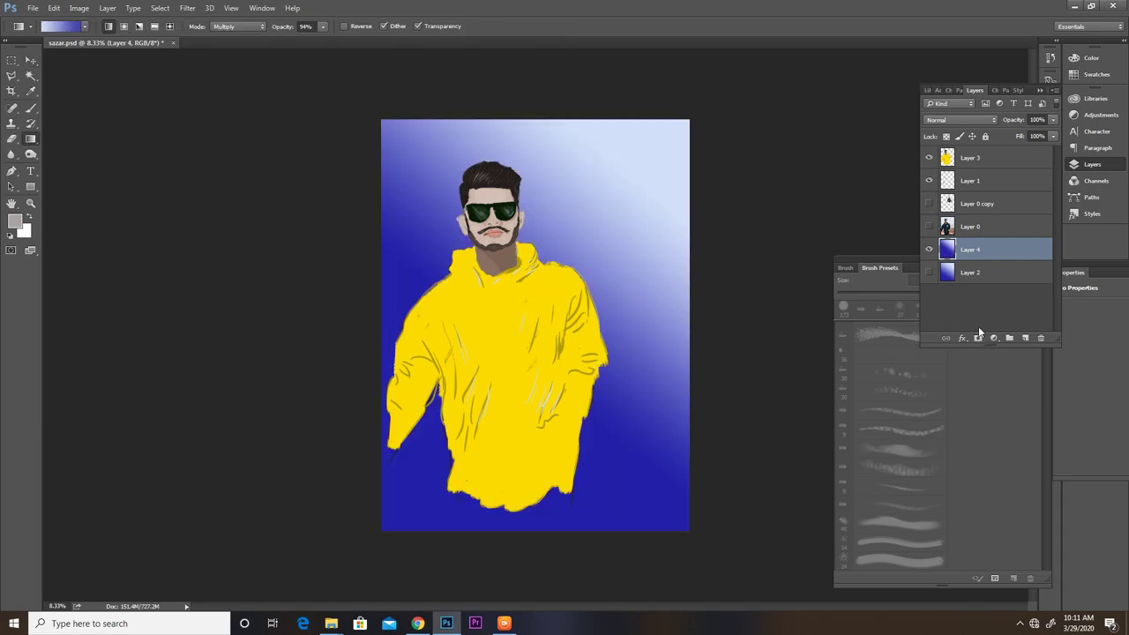
pyautogui.click(979, 158)
pyautogui.keyDown('shift'); pyautogui.click(972, 185); pyautogui.keyUp('shift')
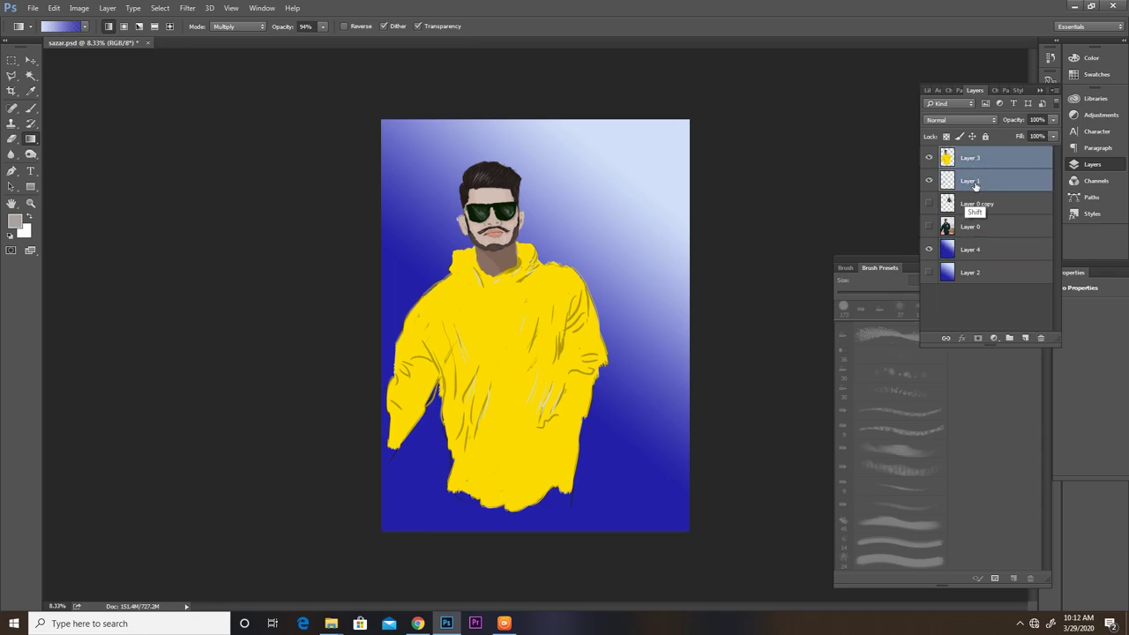
pyautogui.click(33, 60)
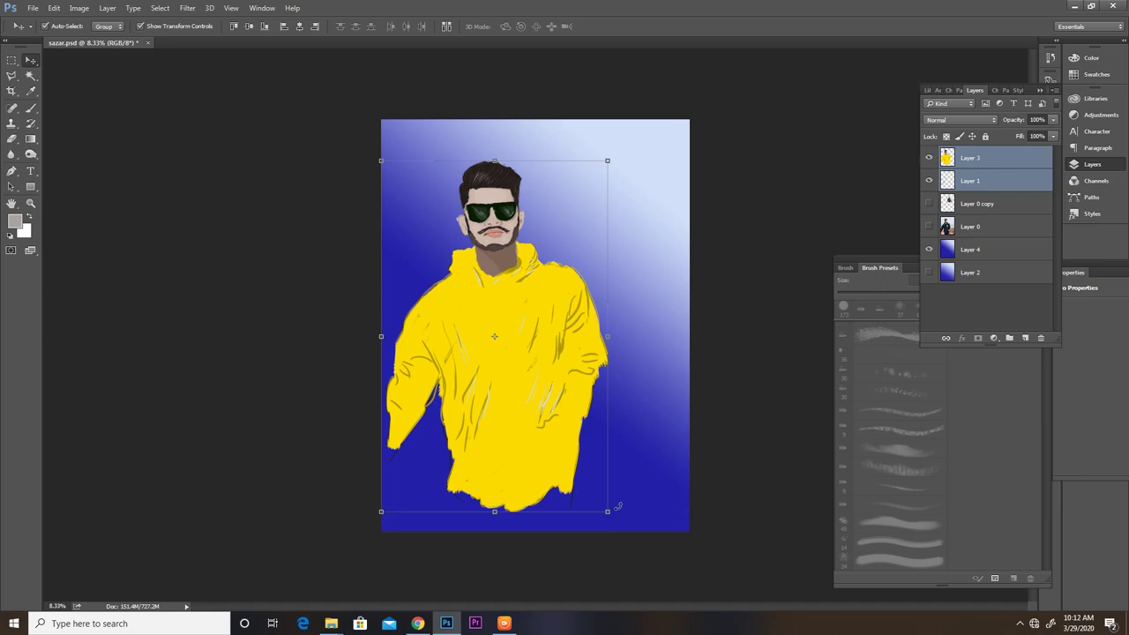
pyautogui.moveTo(609, 510); pyautogui.dragTo(723, 552)
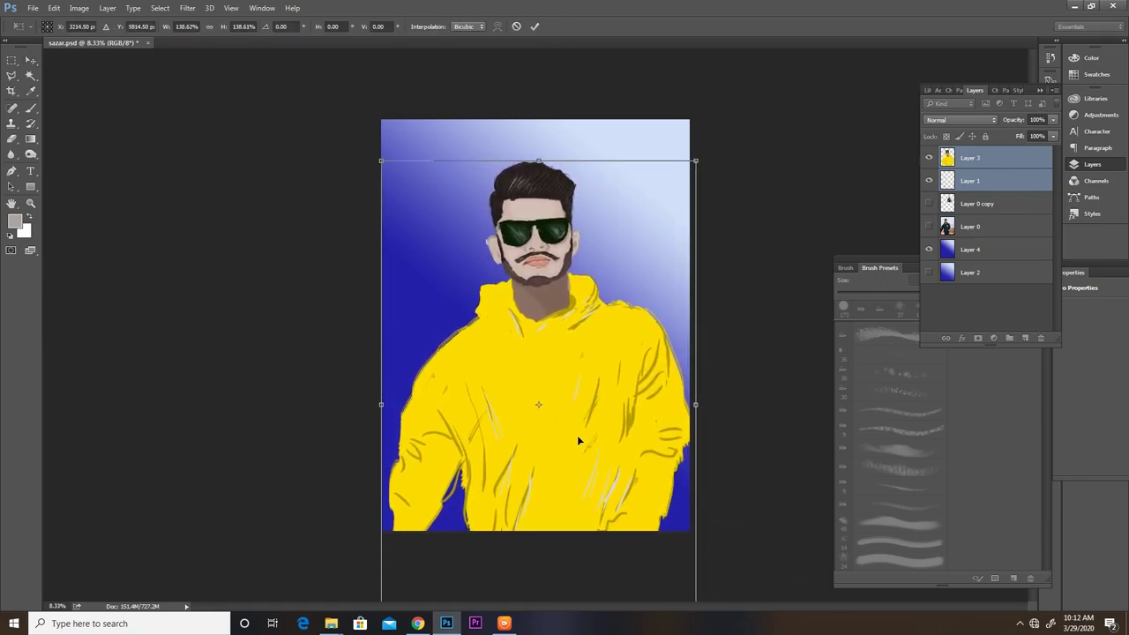
pyautogui.moveTo(577, 435)
pyautogui.mouseDown()
pyautogui.moveTo(575, 458)
pyautogui.moveTo(571, 438)
pyautogui.mouseUp()
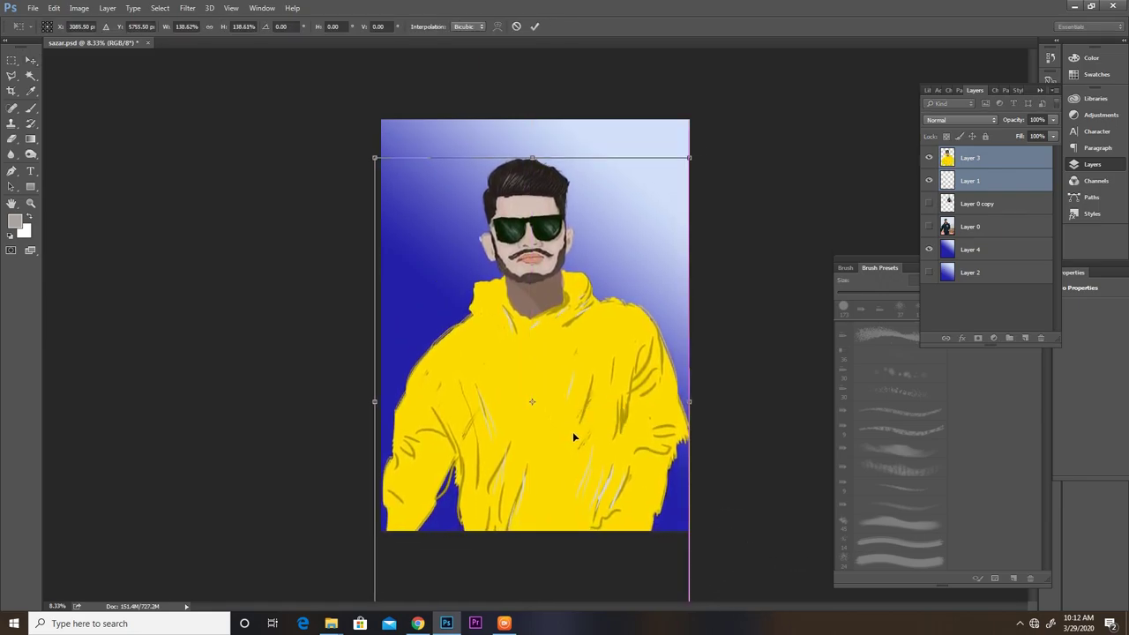
pyautogui.click(536, 27)
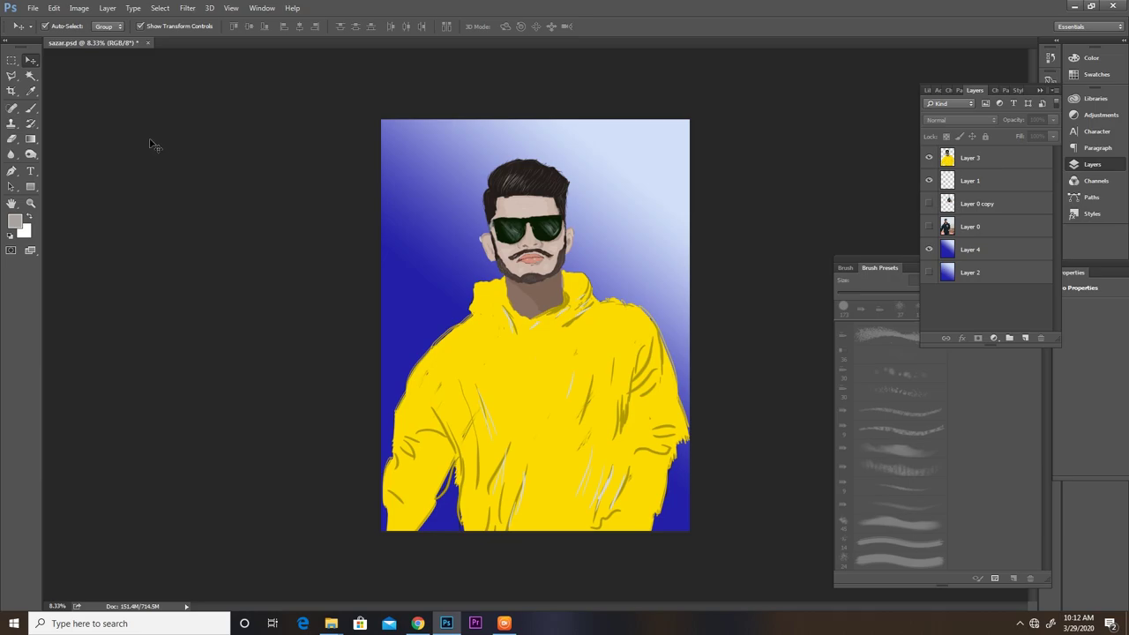
# Step: Save the portrait as JPEG 'sazar' with quality set to the maximum 10
pyautogui.click(32, 8)
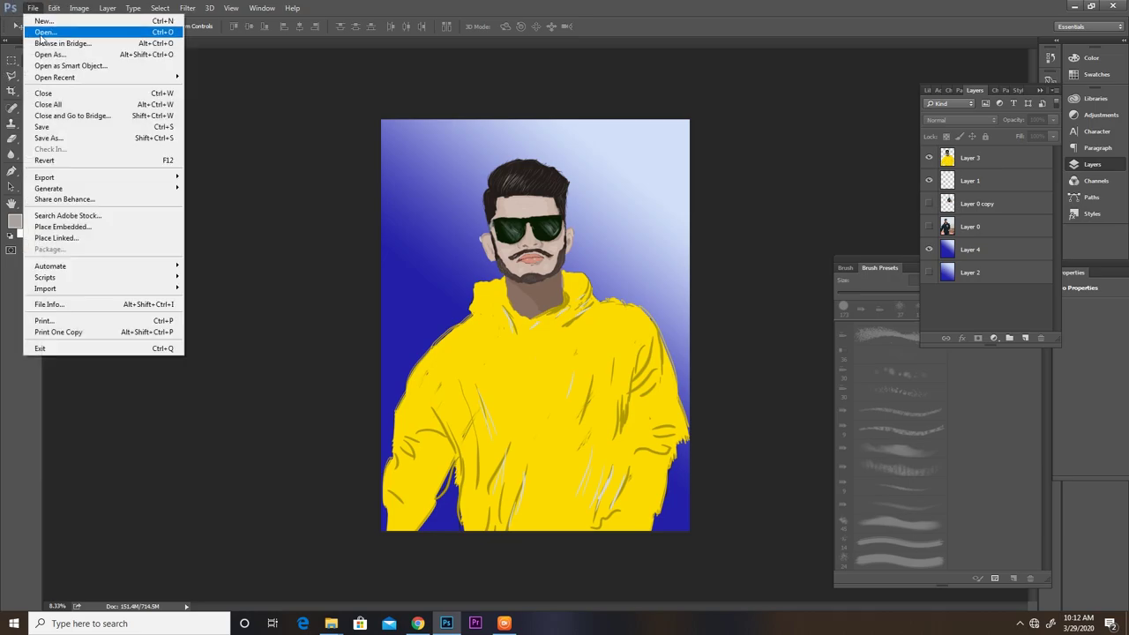
pyautogui.click(82, 139)
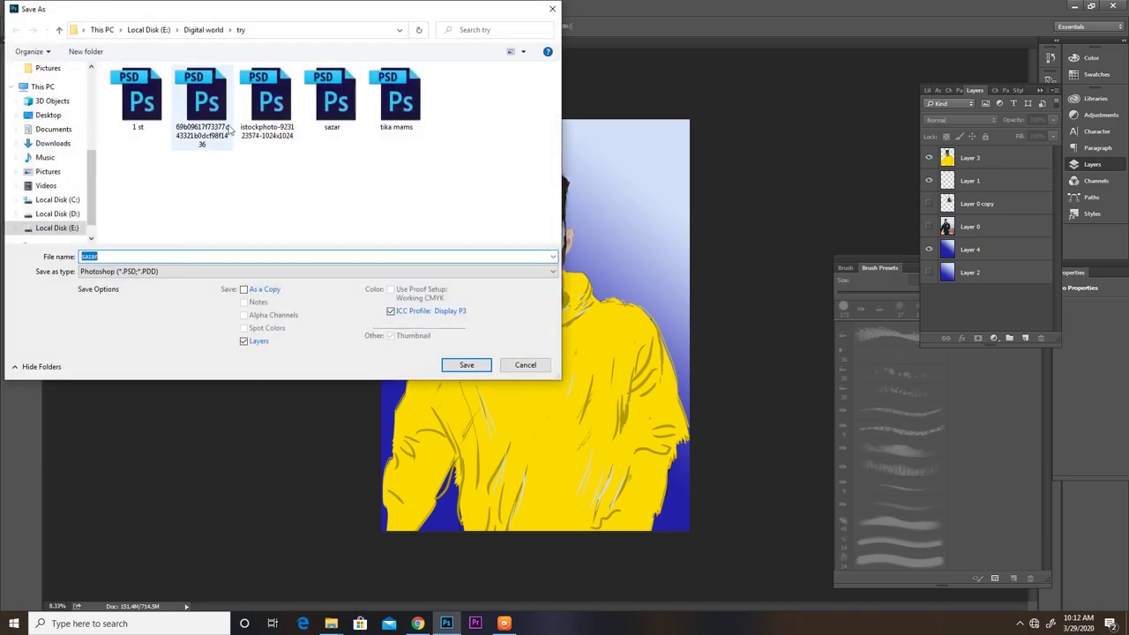
pyautogui.click(212, 270)
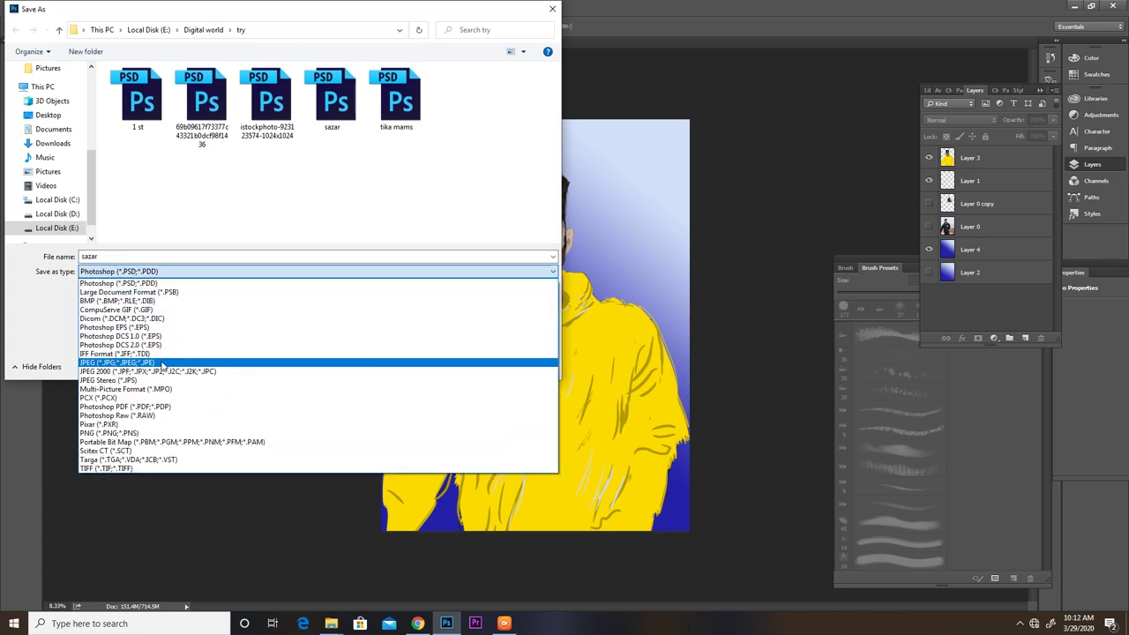
pyautogui.click(165, 362)
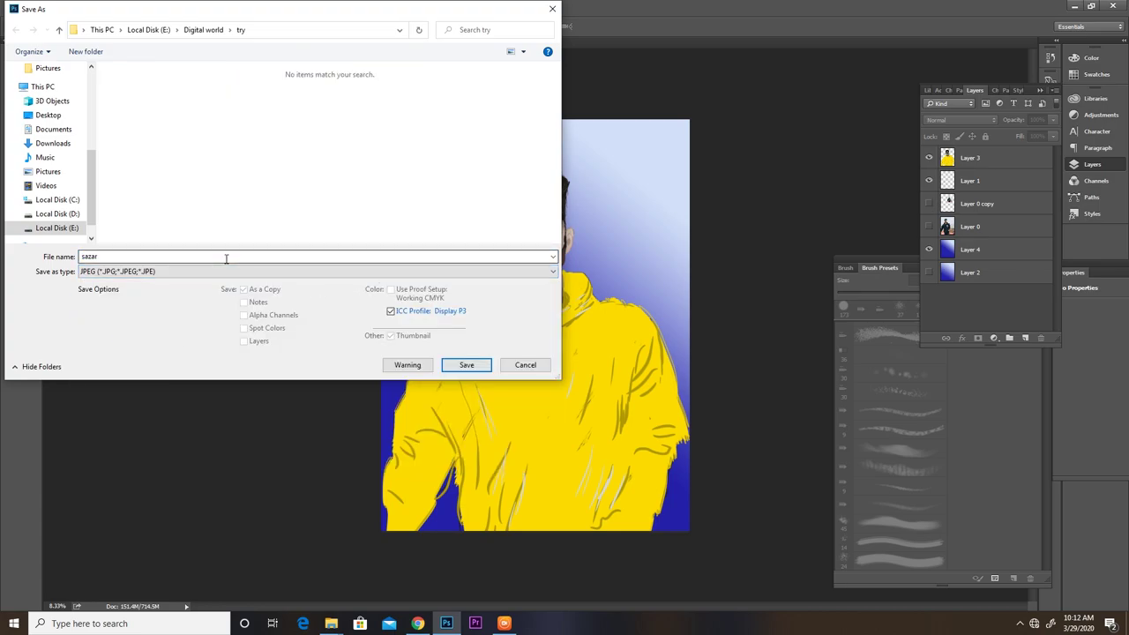
pyautogui.doubleClick(225, 256)
pyautogui.click(467, 365)
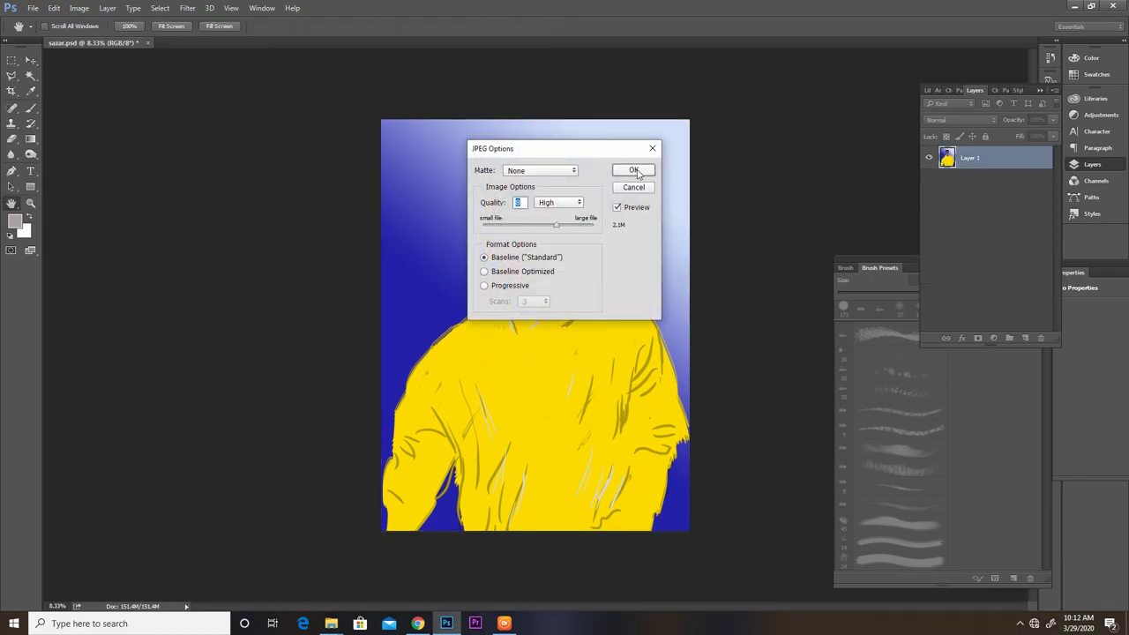
pyautogui.moveTo(556, 225); pyautogui.dragTo(574, 226)
pyautogui.click(640, 157)
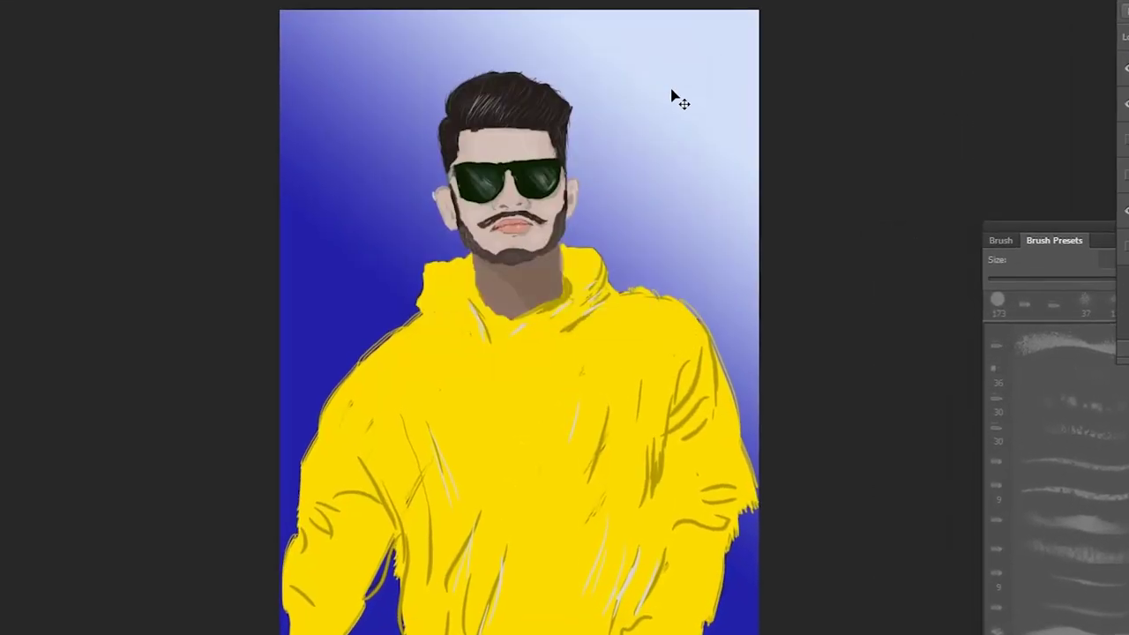